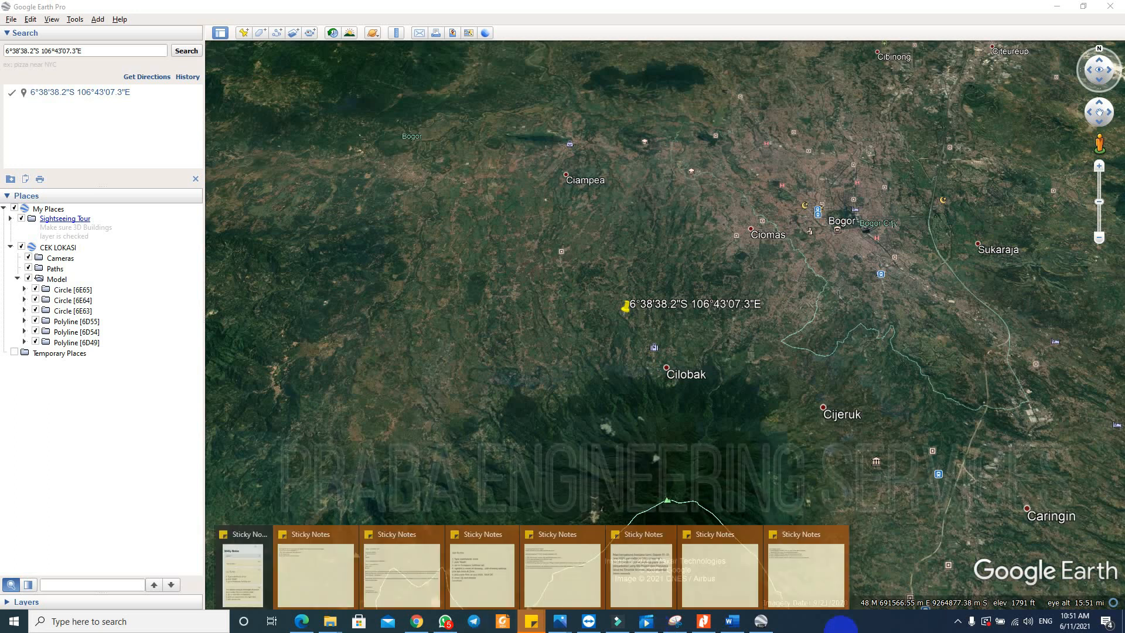
Step: Locate the placemark at 6°38'38.2"S 106°43'07.3"E within the region, then examine the village around it up close
scroll(596, 397, down, 2)
scroll(596, 397, down, 5)
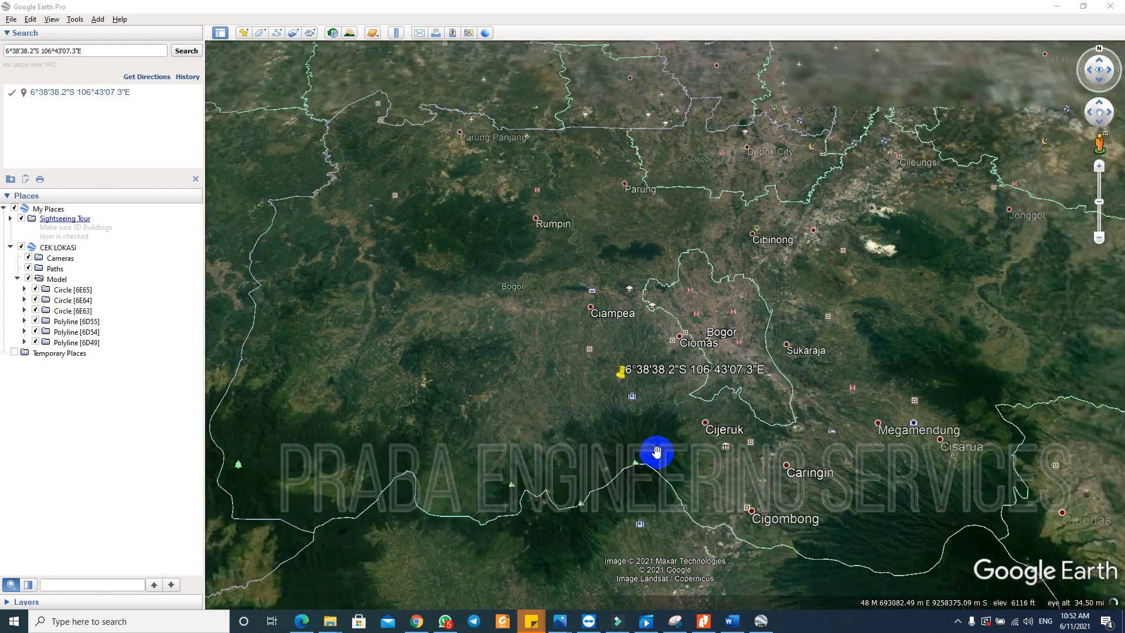
scroll(672, 465, down, 3)
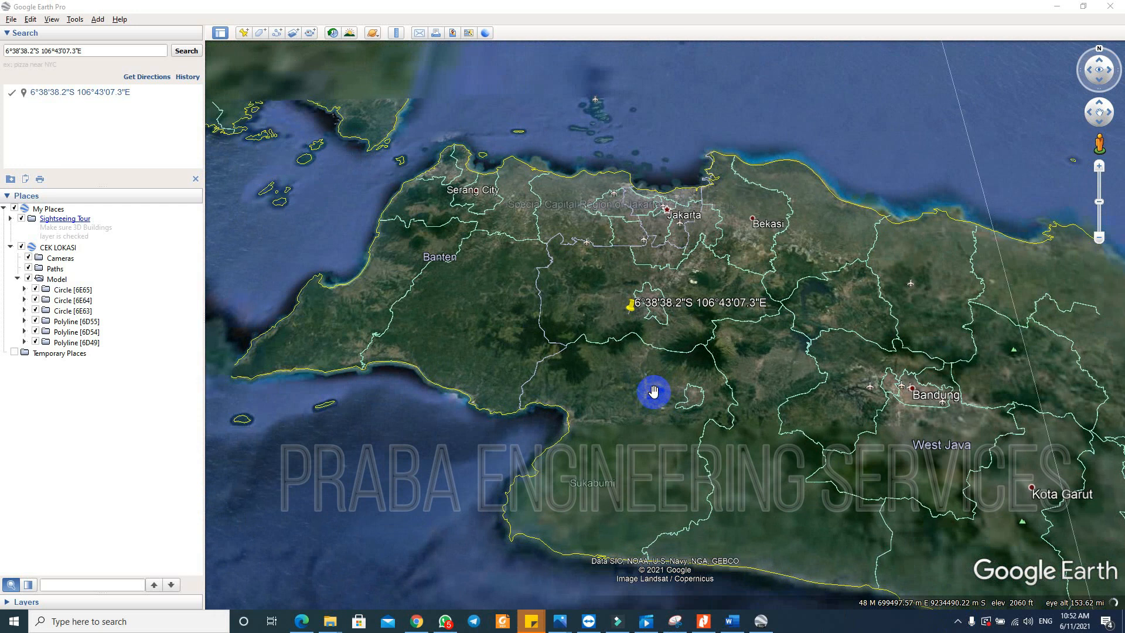
double_click(631, 305)
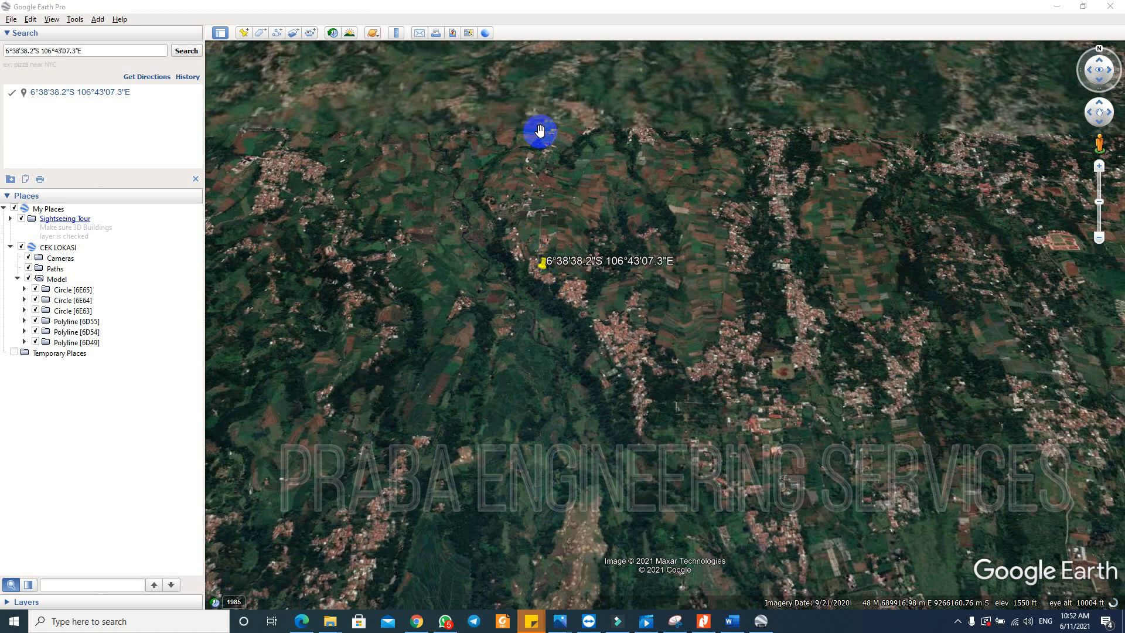
scroll(543, 265, up, 5)
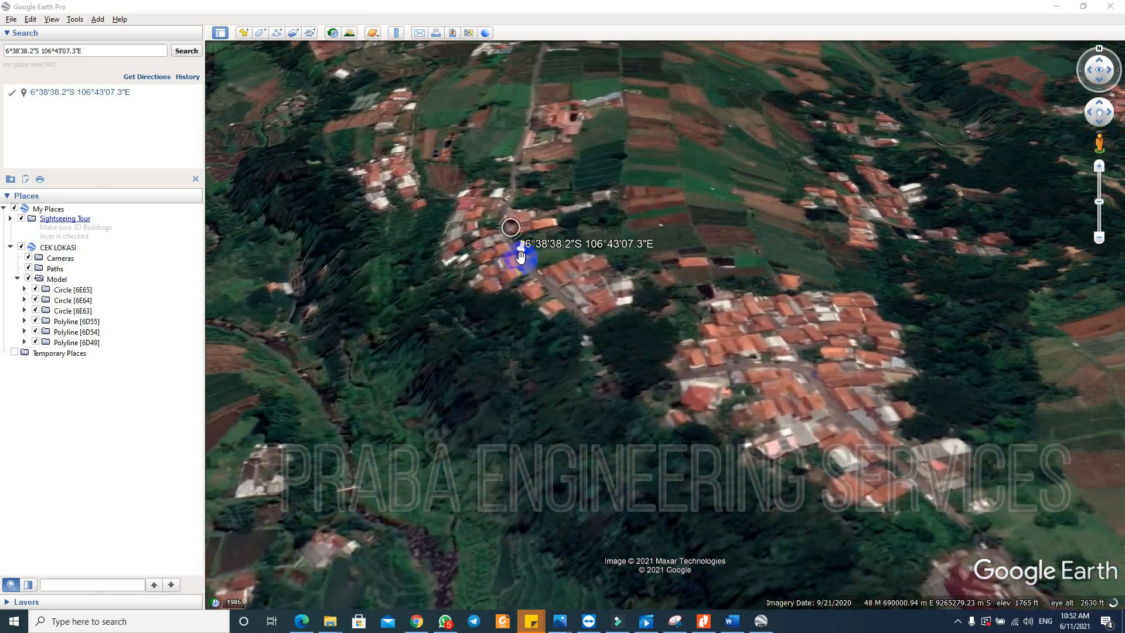
scroll(531, 240, up, 4)
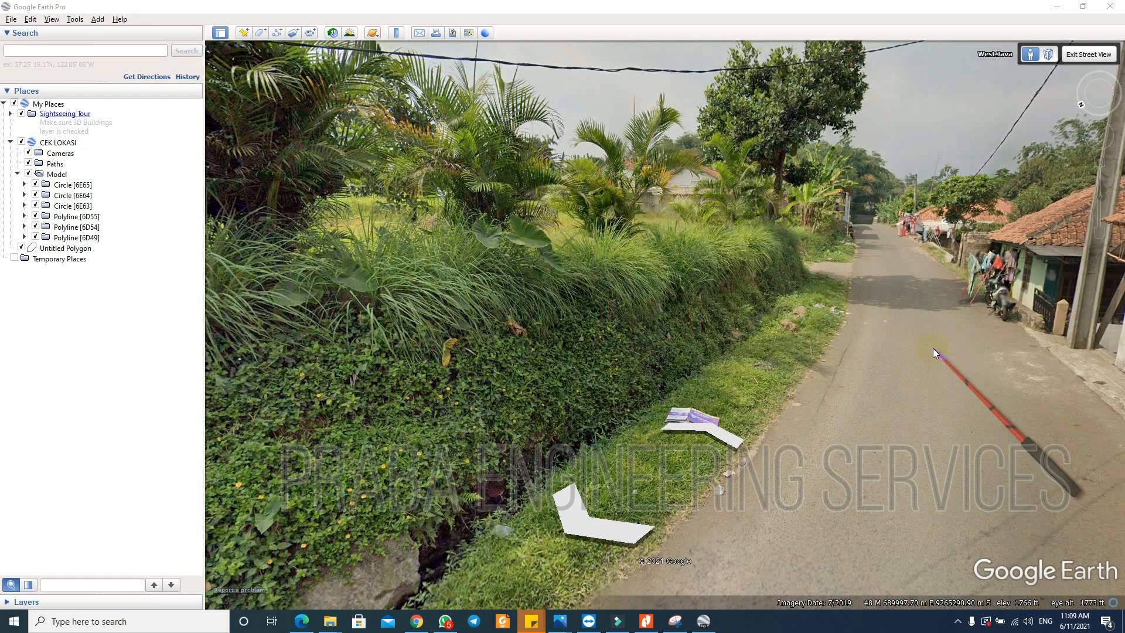
Step: Look along the road and the planted embankment beside the site in Street View
click(902, 378)
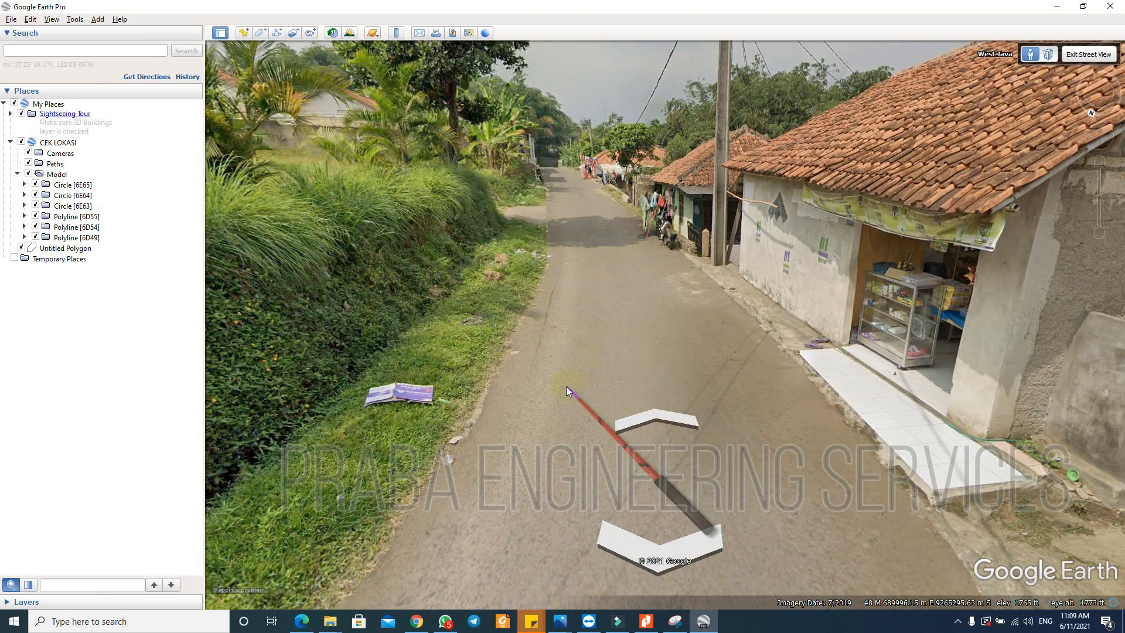
click(551, 151)
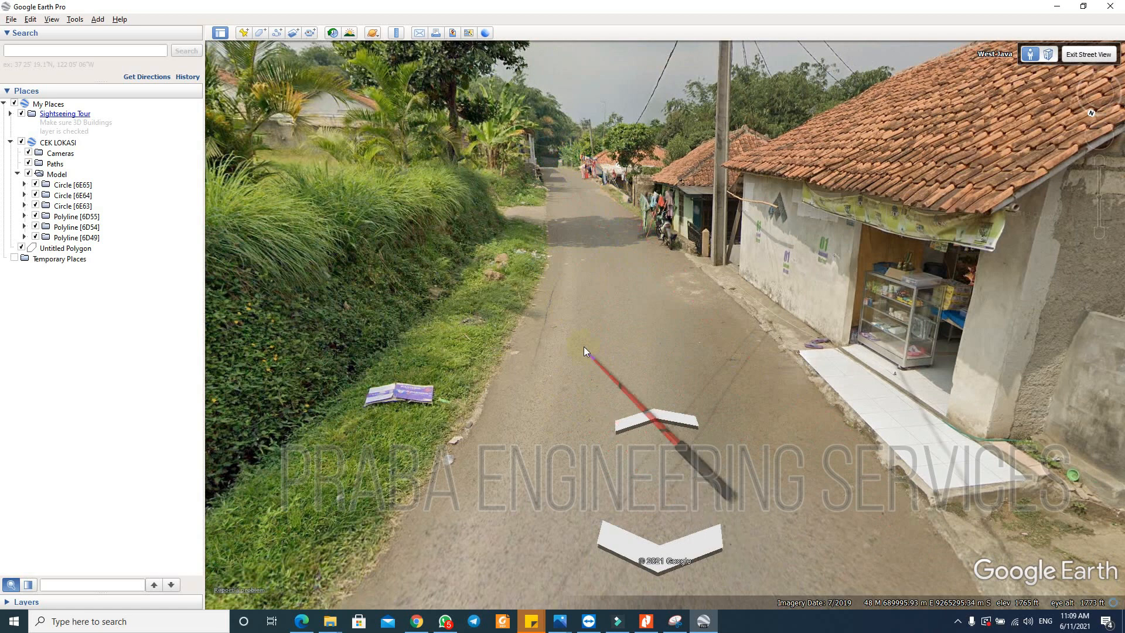
drag(559, 239, 891, 285)
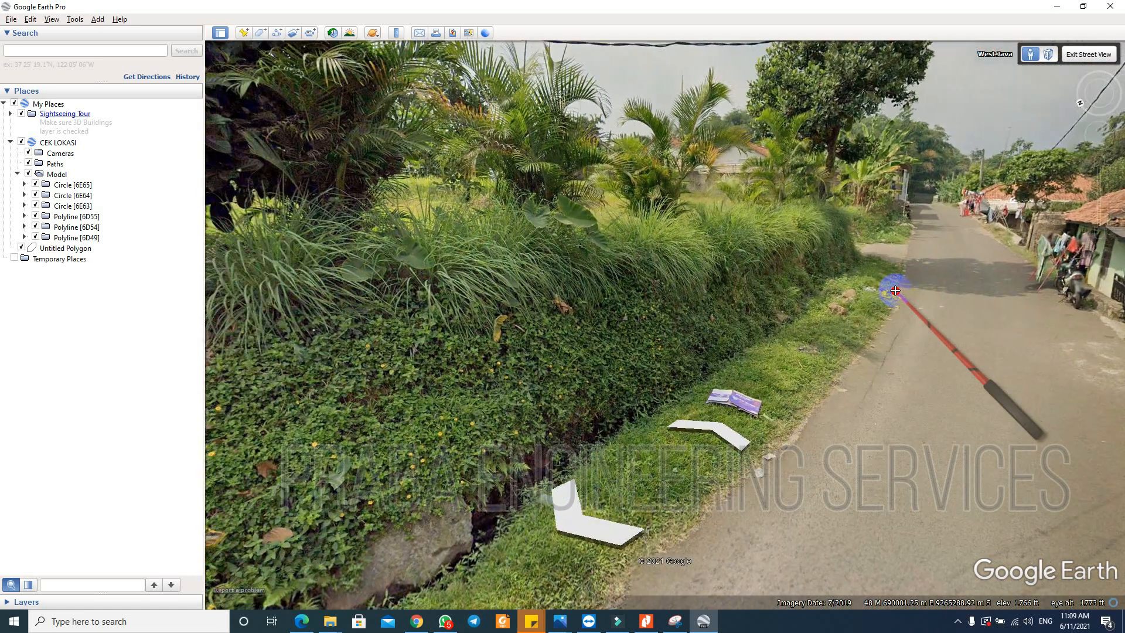
click(745, 187)
drag(829, 282, 424, 286)
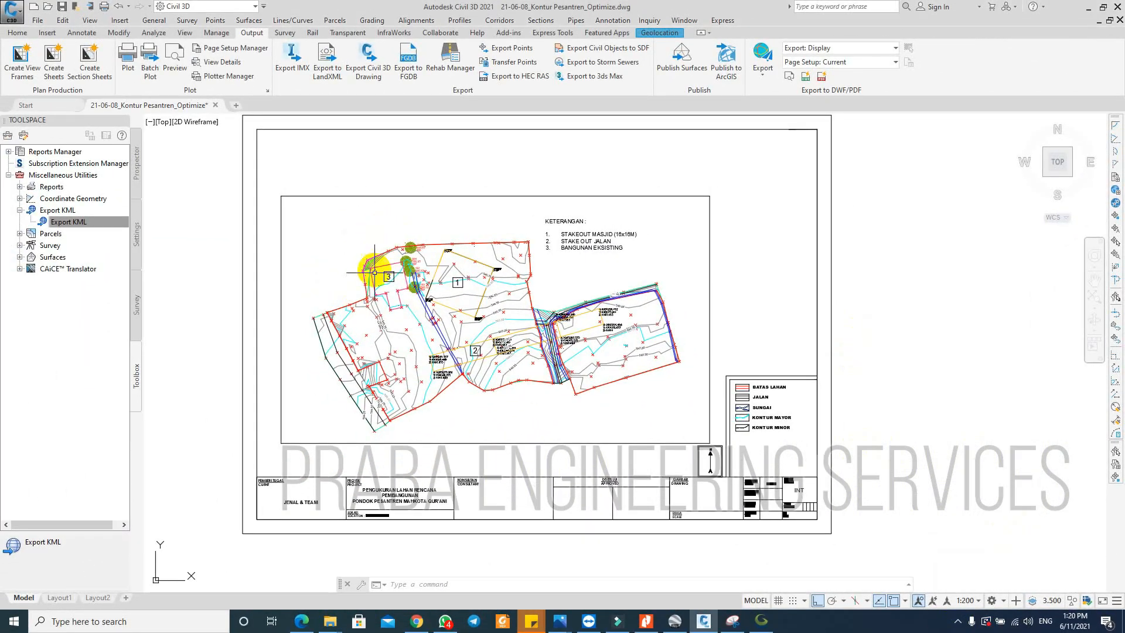
Step: Inspect the existing TIN surface of the contour drawing in 3D with the Object Viewer
scroll(348, 325, up, 6)
middle_drag(398, 313, 409, 295)
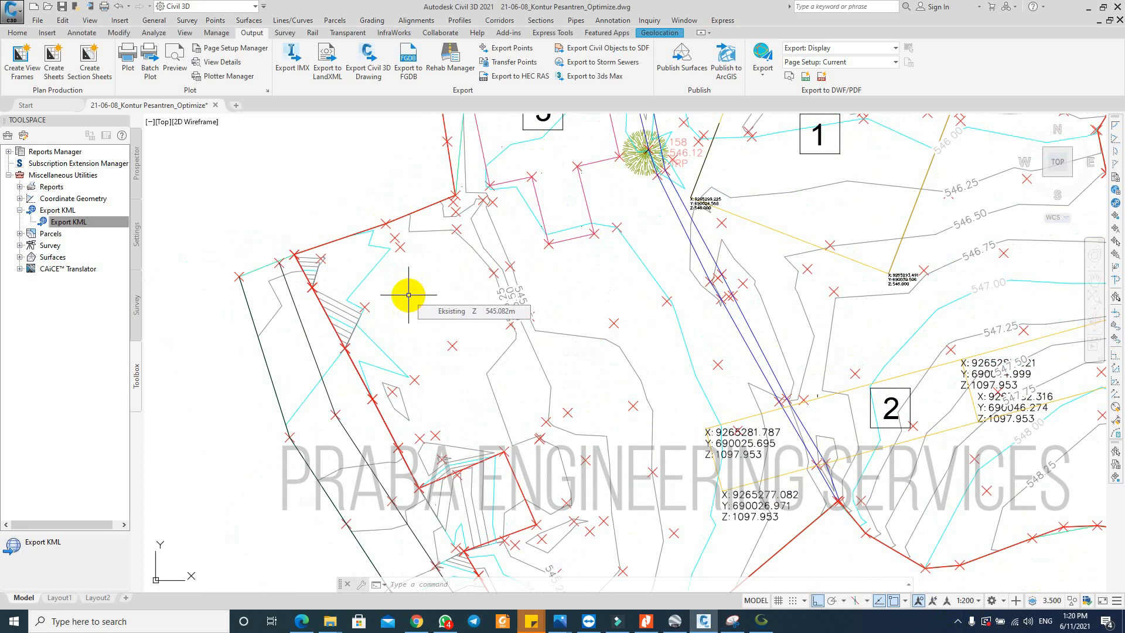
scroll(364, 298, up, 3)
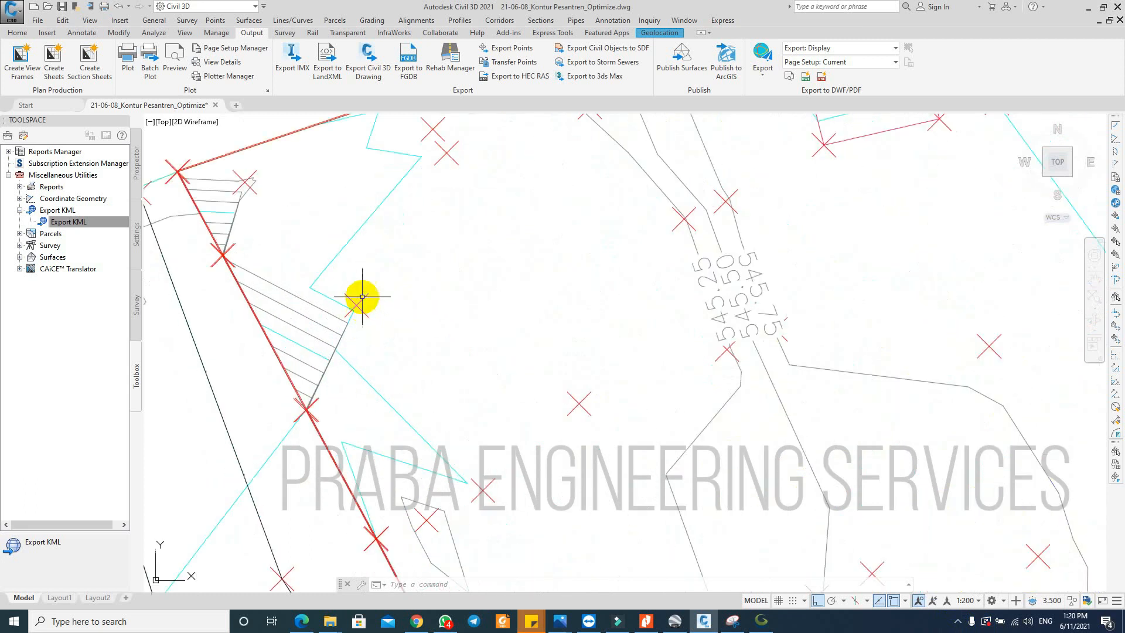
click(357, 302)
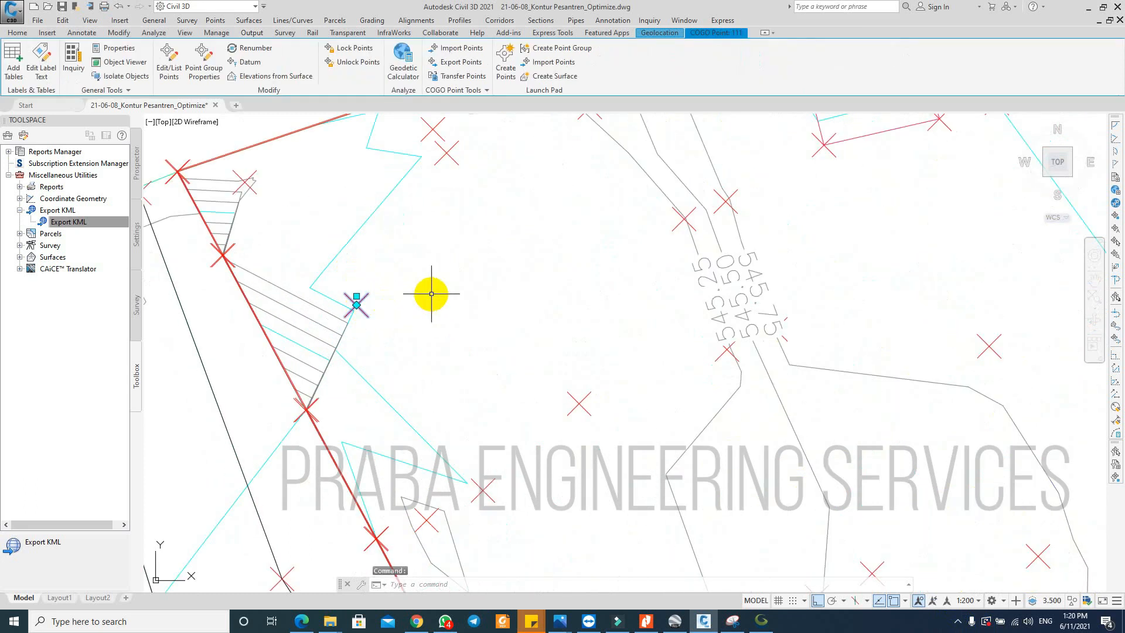
key(Escape)
scroll(432, 294, down, 3)
click(516, 287)
right_click(521, 295)
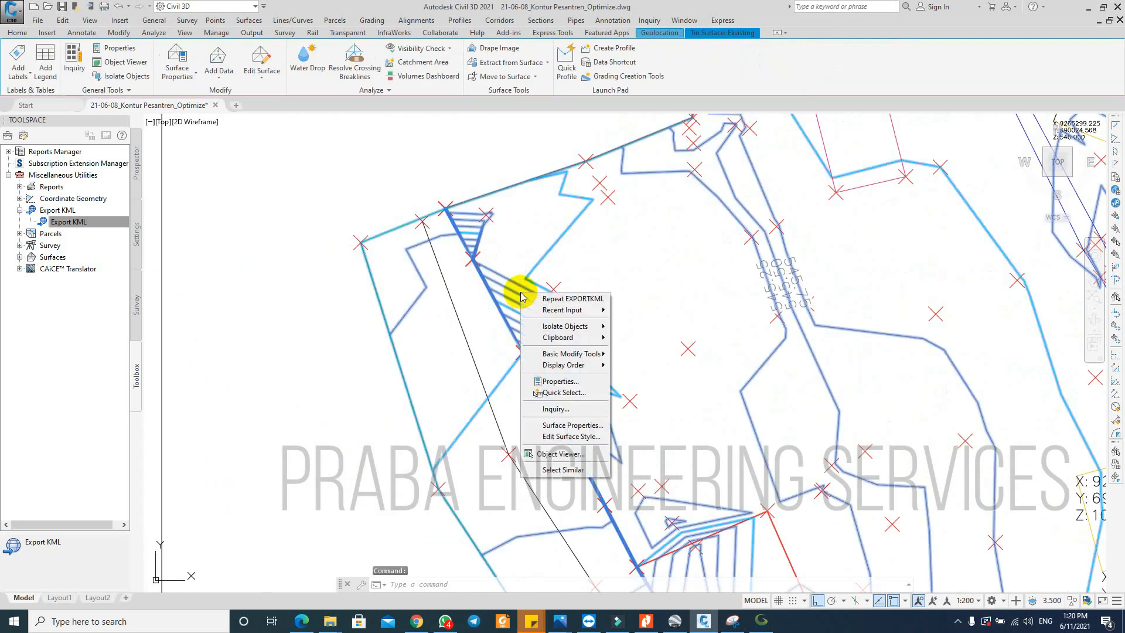
click(561, 453)
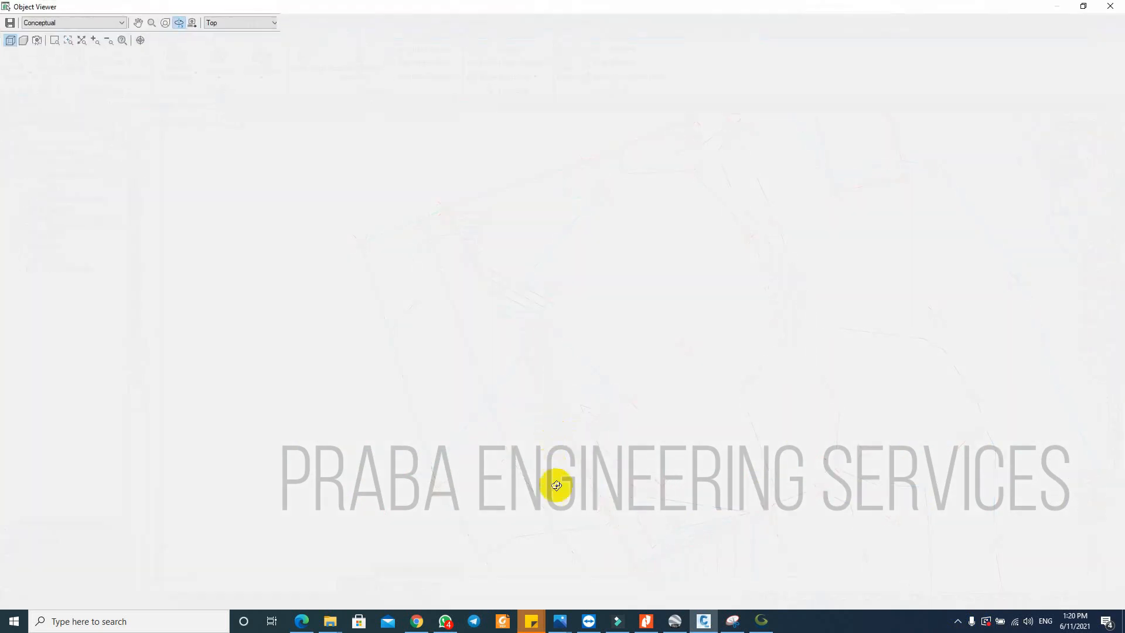
mouse_move(595, 482)
mouse_down()
mouse_move(633, 382)
mouse_move(748, 297)
mouse_move(495, 446)
mouse_move(503, 506)
mouse_up()
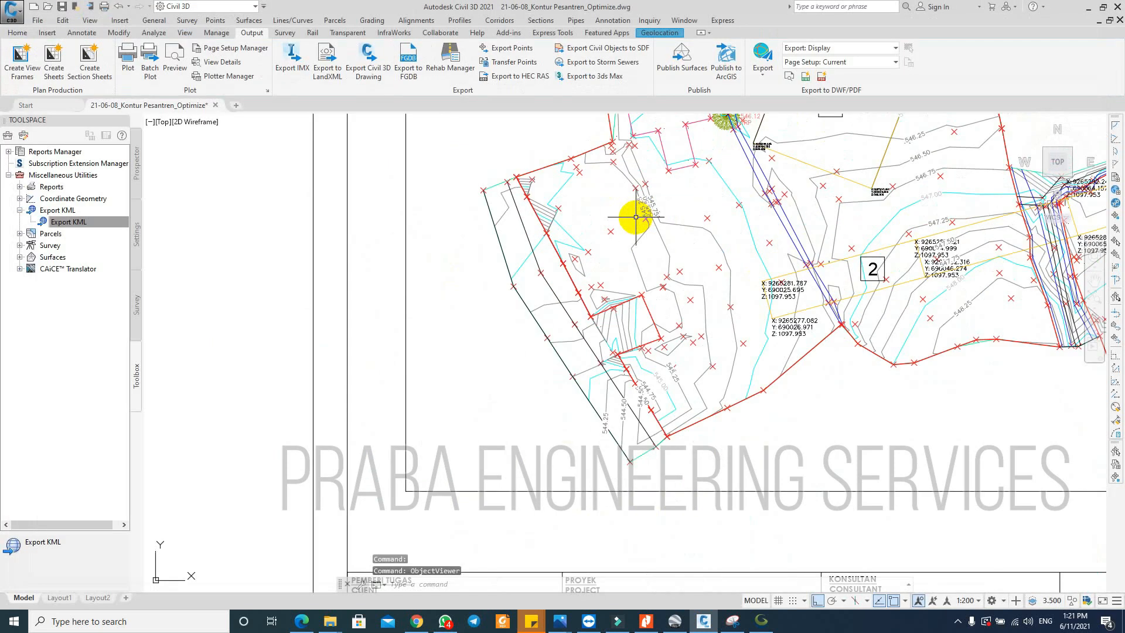
Step: Set the _All Points group's point label style to Elevation Only and the annotation scale to 1:100
mouse_move(636, 217)
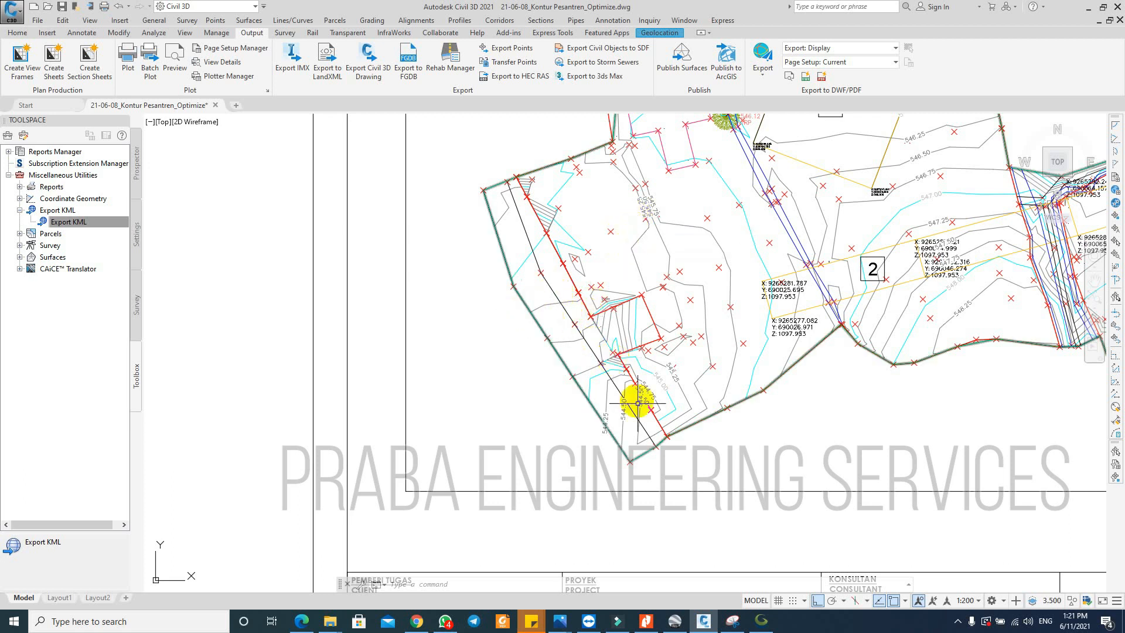
scroll(586, 334, up, 5)
click(560, 297)
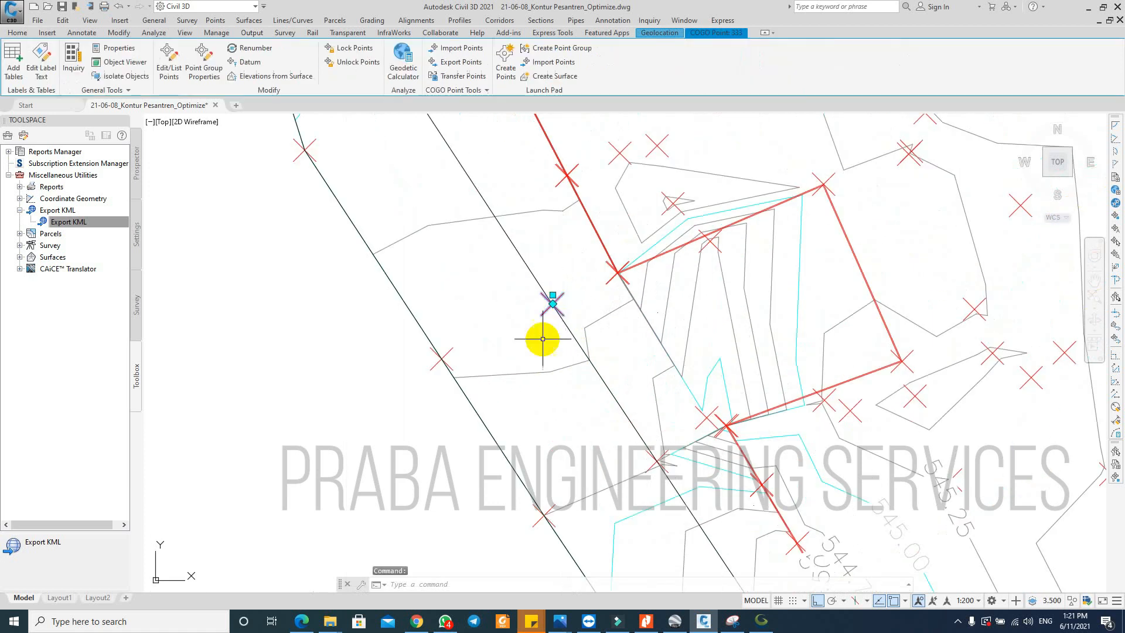
right_click(504, 301)
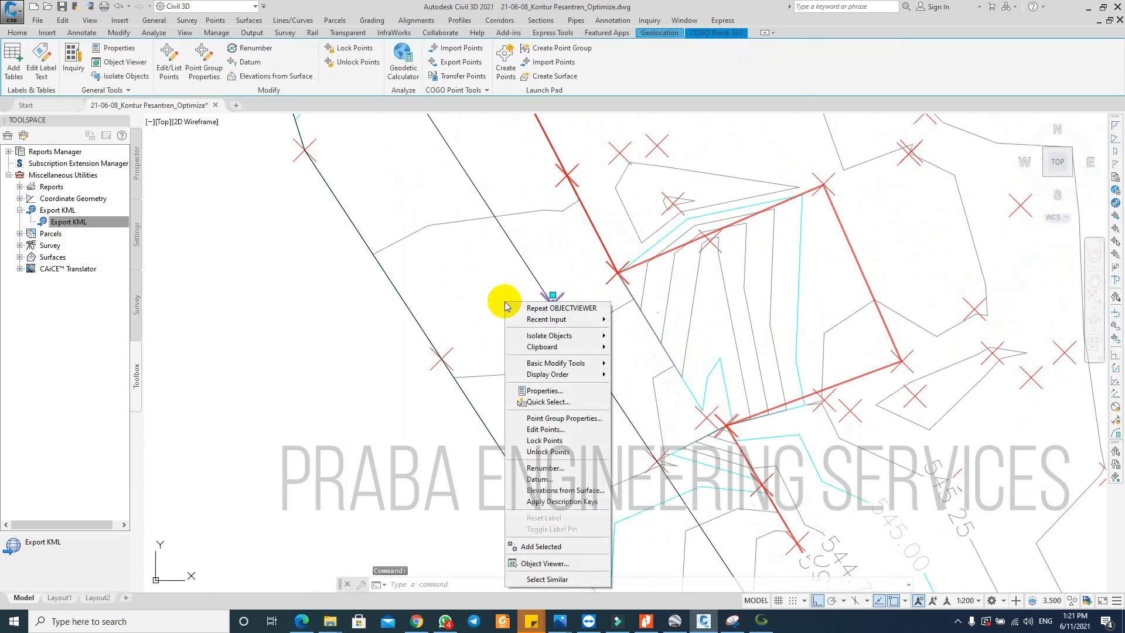
click(542, 417)
click(418, 189)
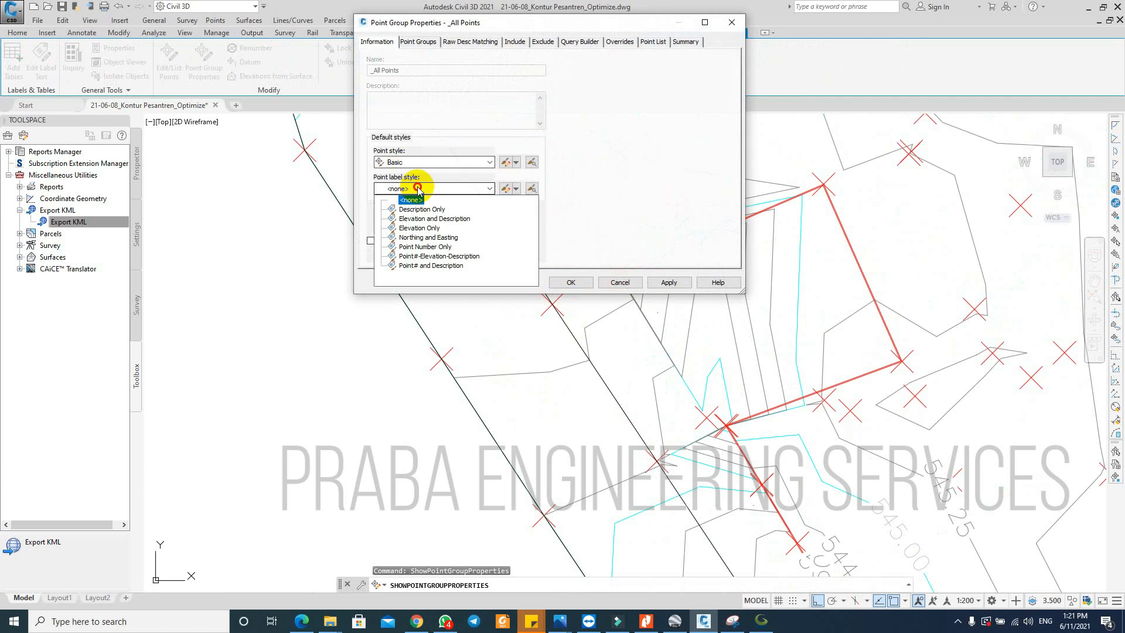
click(419, 228)
click(571, 282)
scroll(615, 327, down, 2)
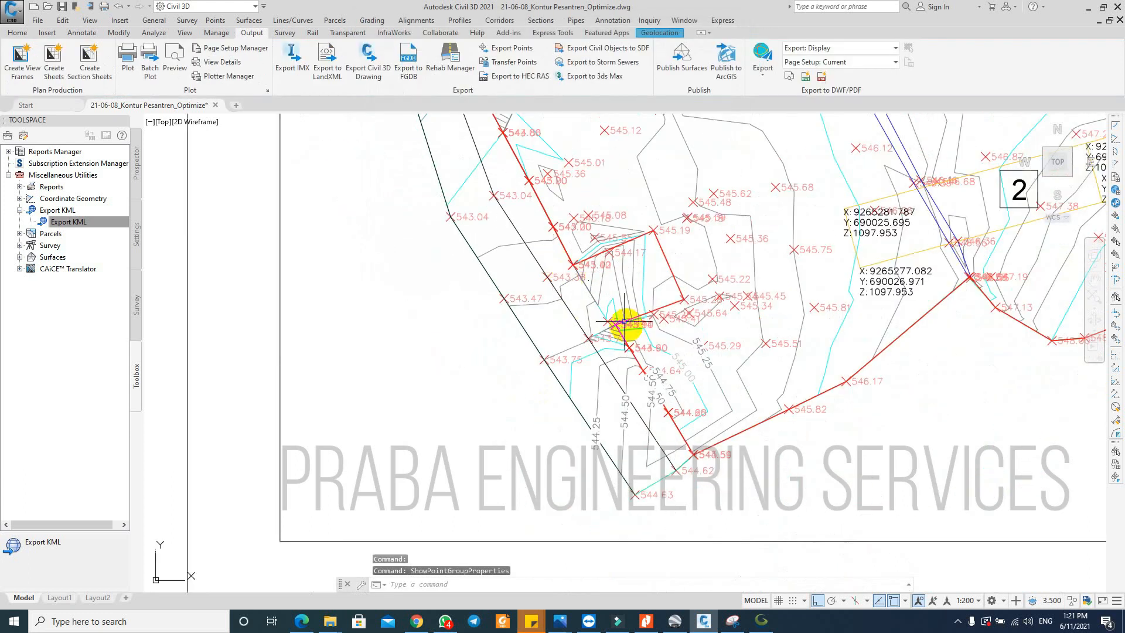
click(966, 601)
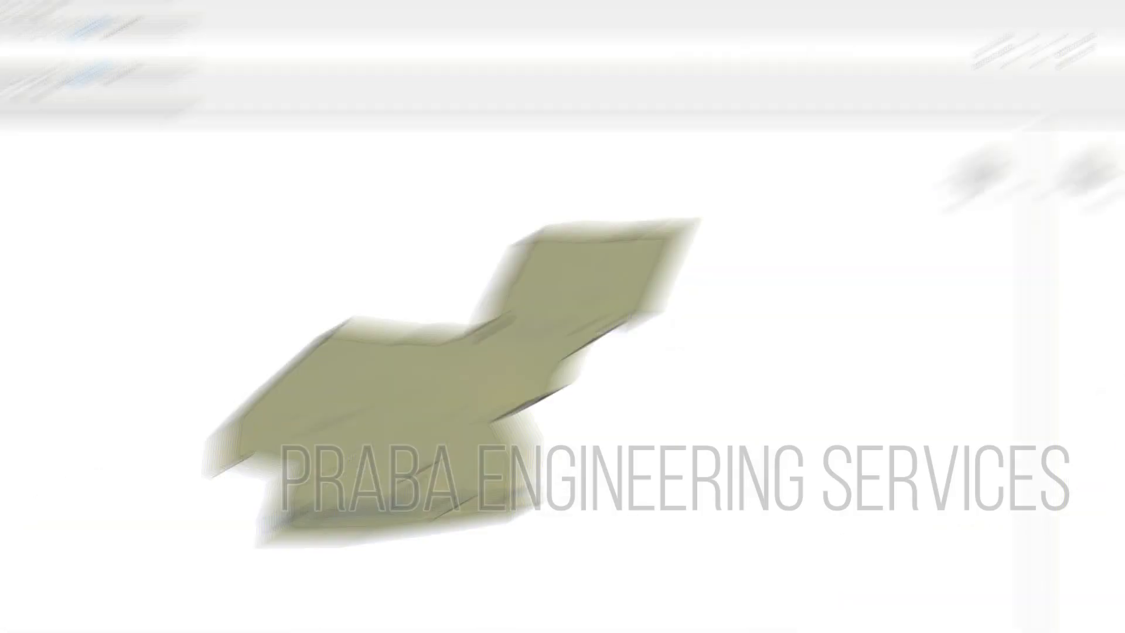
Step: Examine the point elevations, contours and edge line along the narrow strip on the land's western boundary
scroll(486, 252, down, 2)
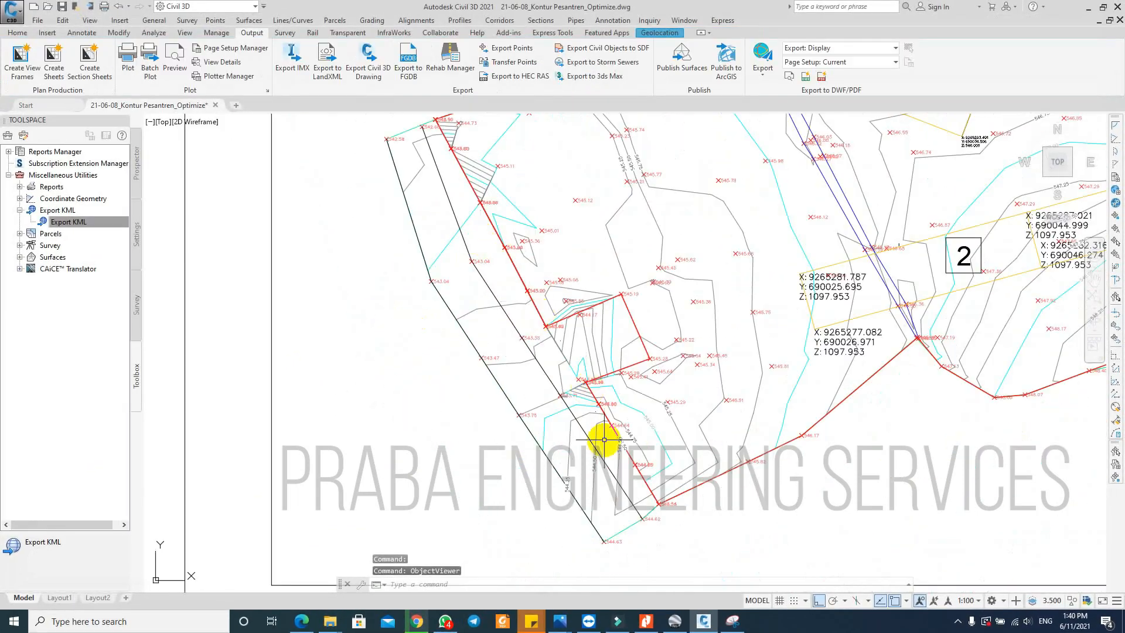
scroll(623, 541, up, 5)
scroll(611, 480, down, 1)
scroll(613, 485, down, 2)
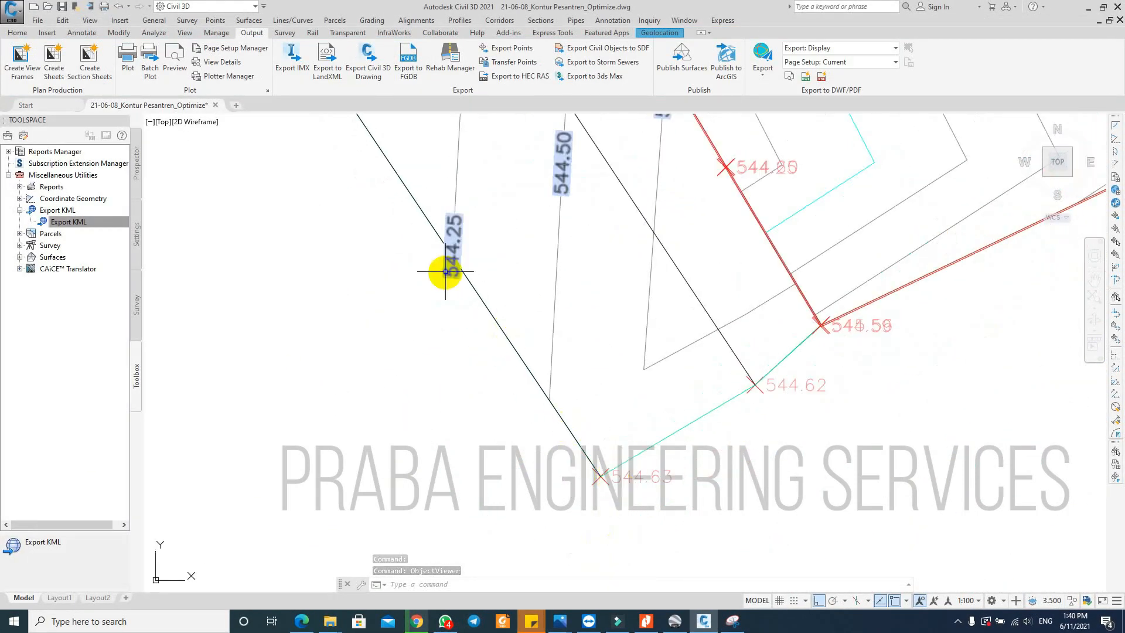
scroll(627, 451, down, 2)
scroll(540, 347, down, 2)
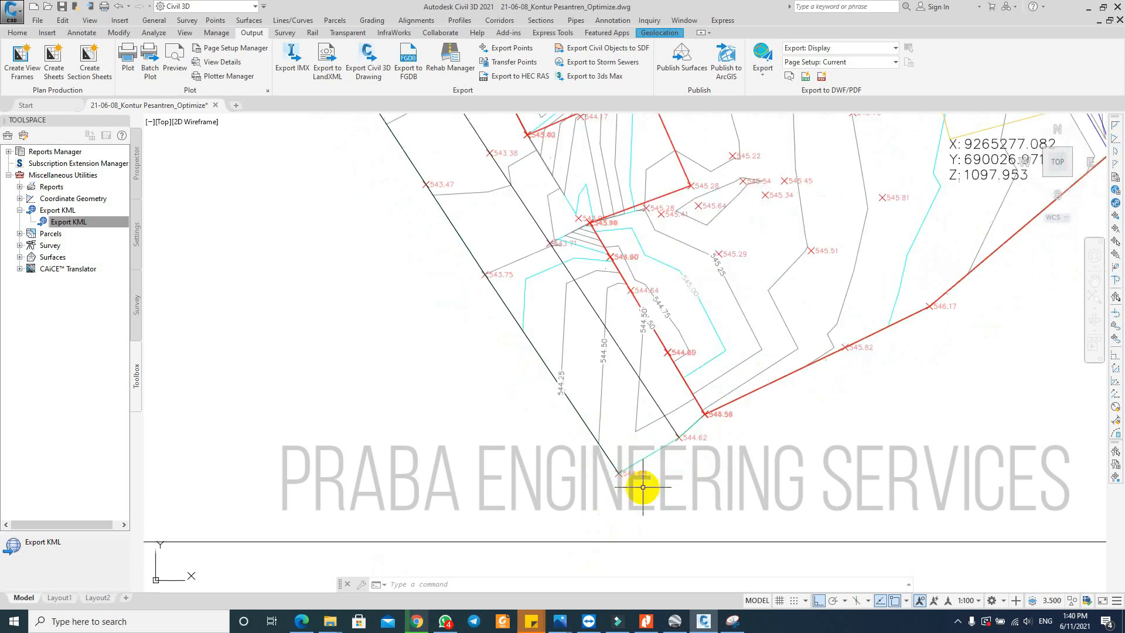
scroll(467, 217, down, 2)
scroll(432, 188, up, 4)
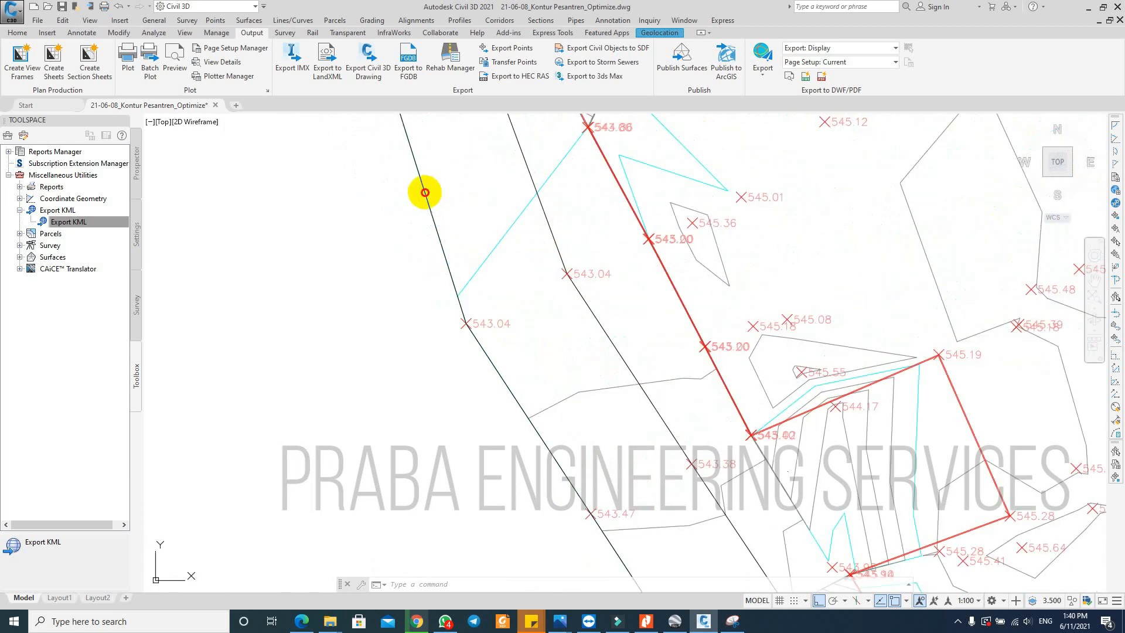
click(425, 192)
scroll(445, 246, down, 4)
key(Escape)
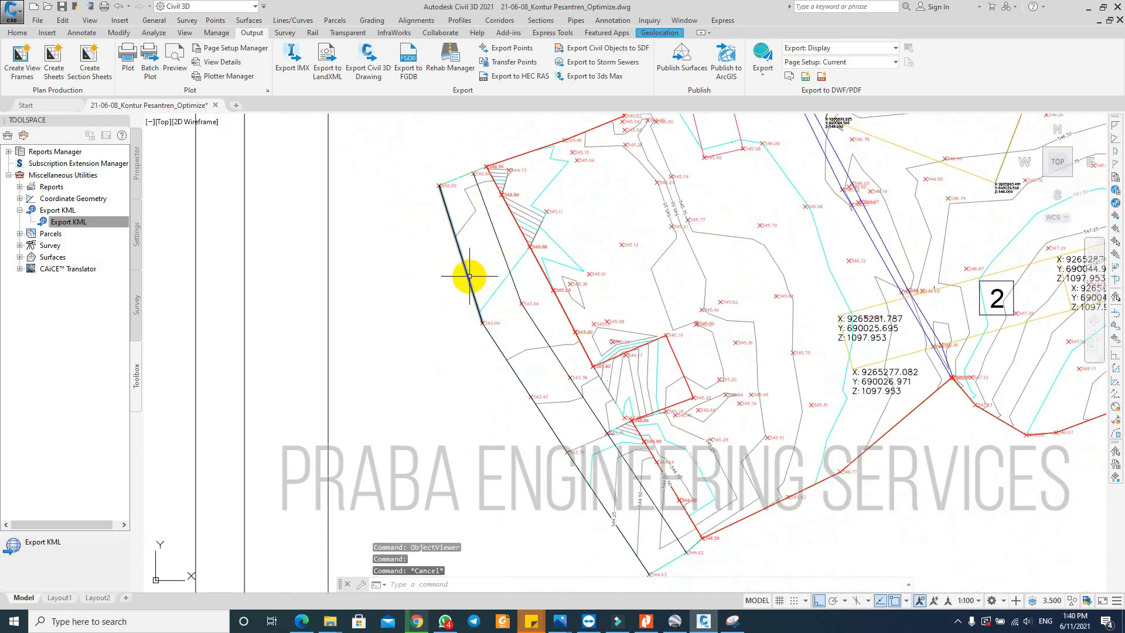
key(Escape)
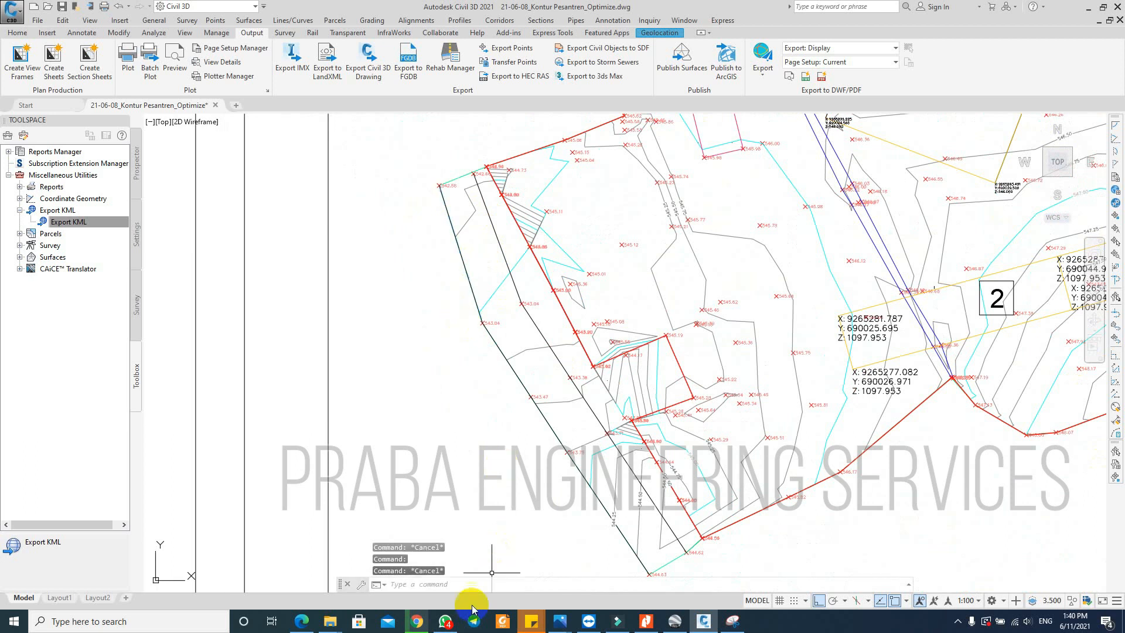
click(957, 621)
click(464, 441)
scroll(558, 452, up, 2)
middle_drag(537, 446, 488, 435)
scroll(417, 399, down, 2)
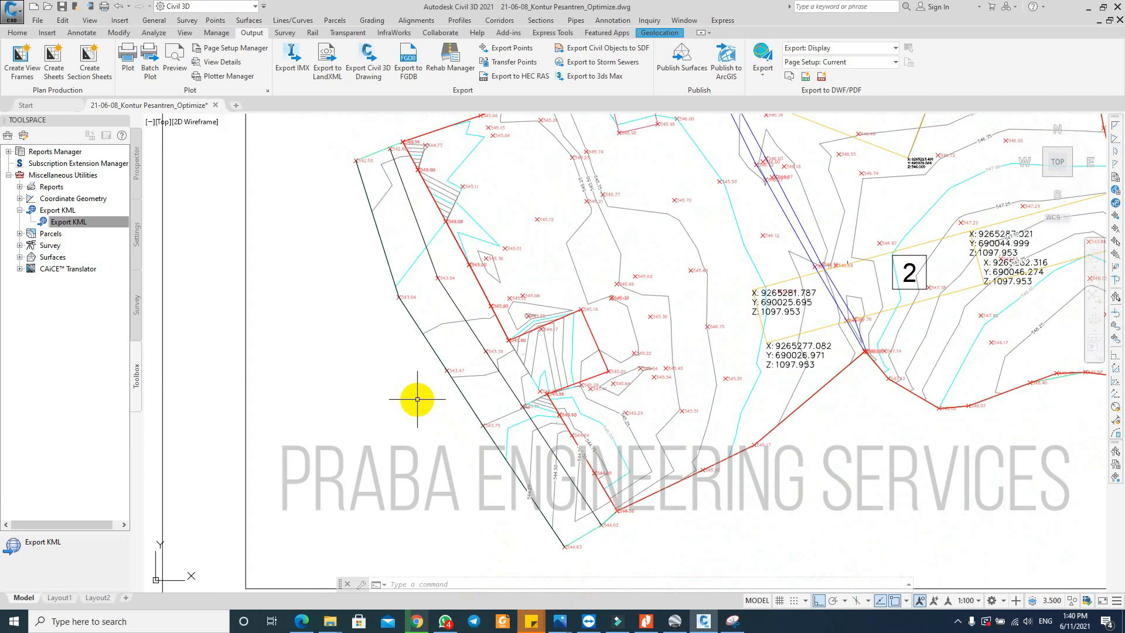
Step: Clear all object snap modes and enable only Center and Node
text(os)
key(Return)
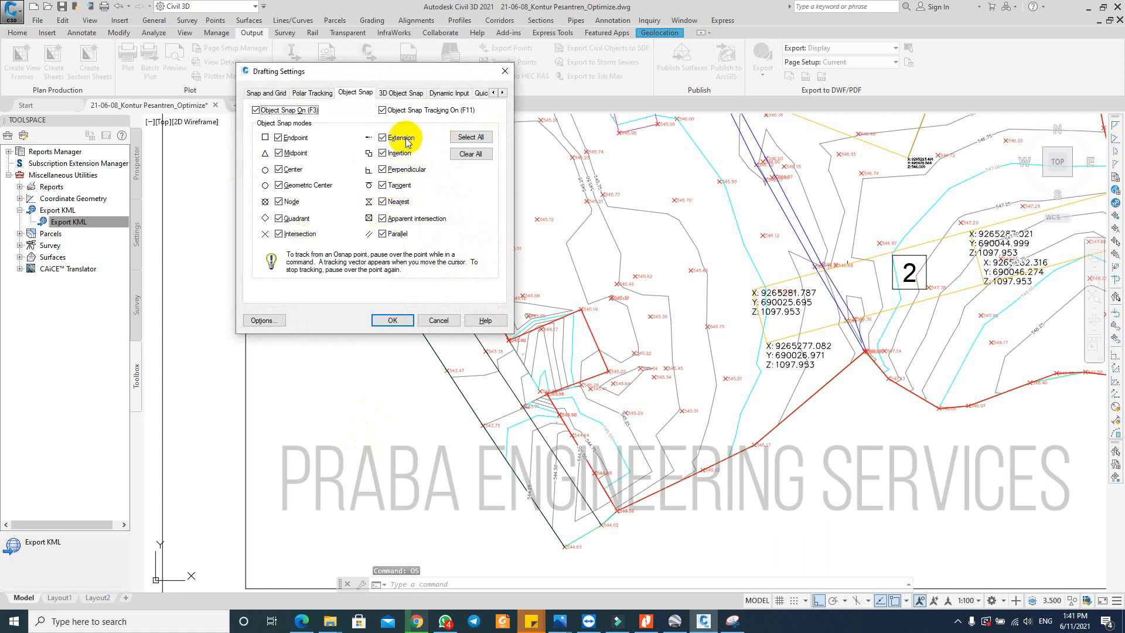
click(470, 153)
click(287, 171)
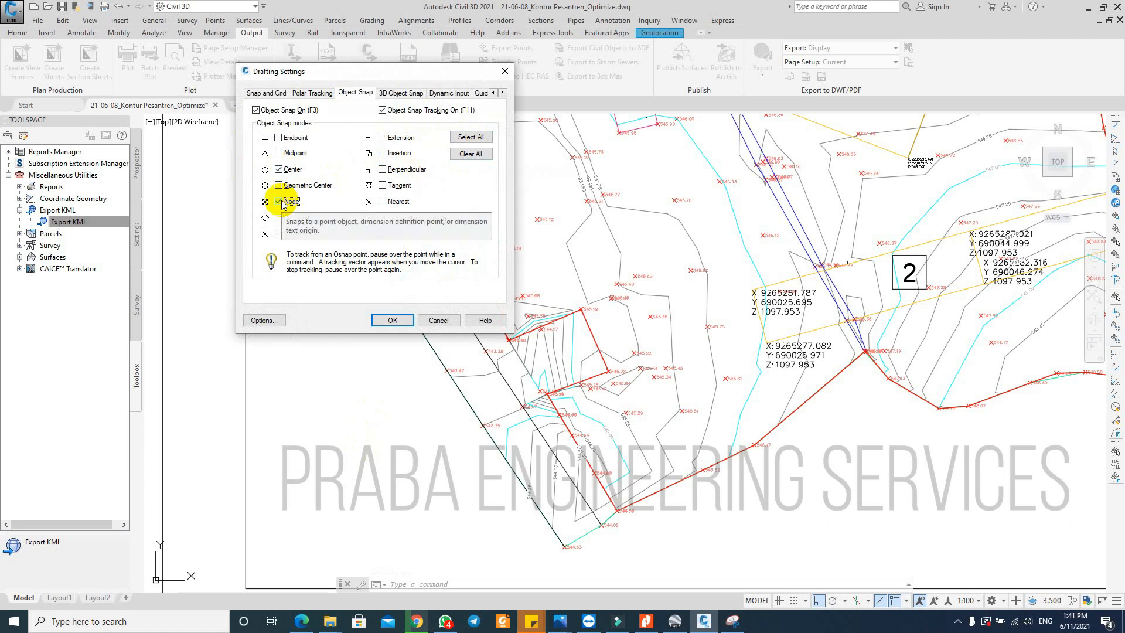
click(392, 320)
Step: Start a 3D polyline at the western strip's 542.58 corner point and trace the outer edge through the survey points to the southern corner
scroll(366, 188, up, 8)
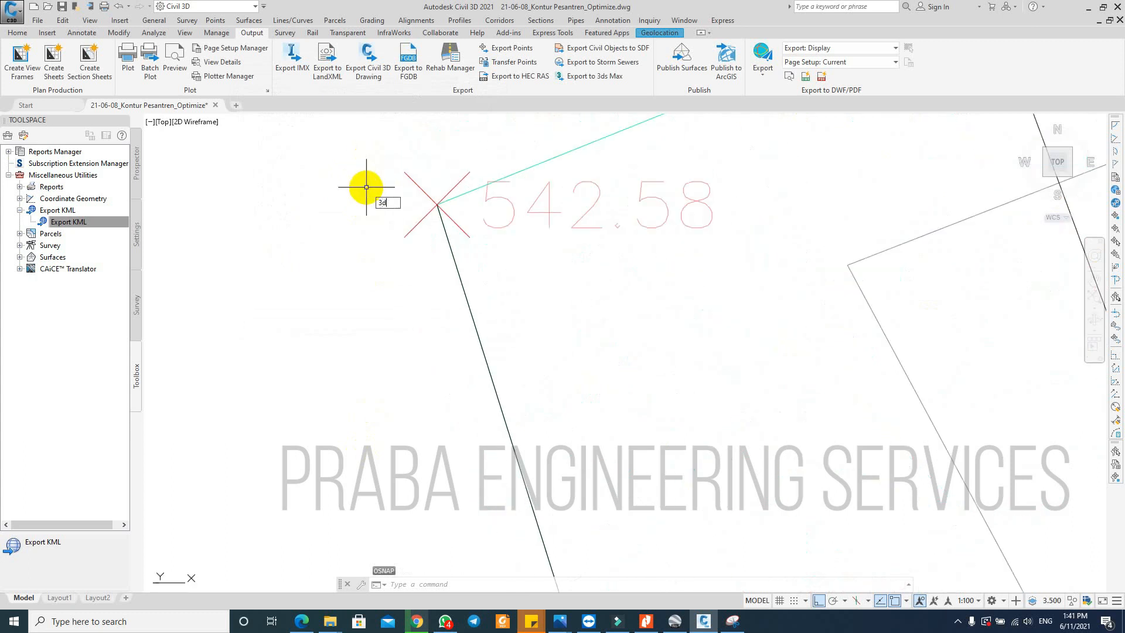
key(Return)
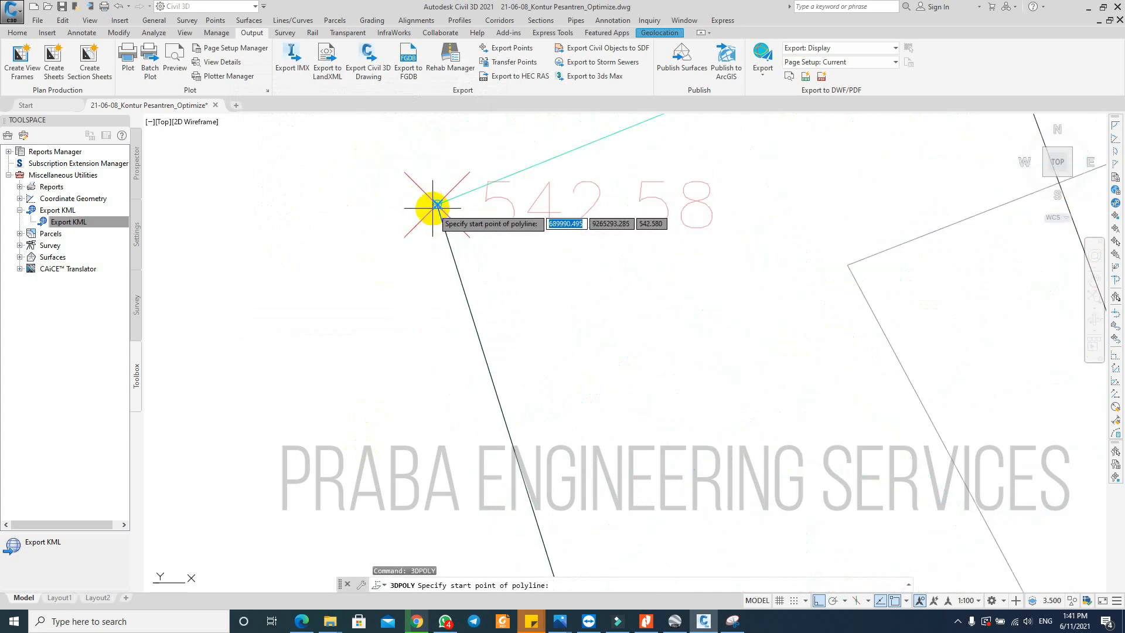
click(437, 204)
scroll(437, 204, down, 6)
click(531, 493)
scroll(478, 284, down, 5)
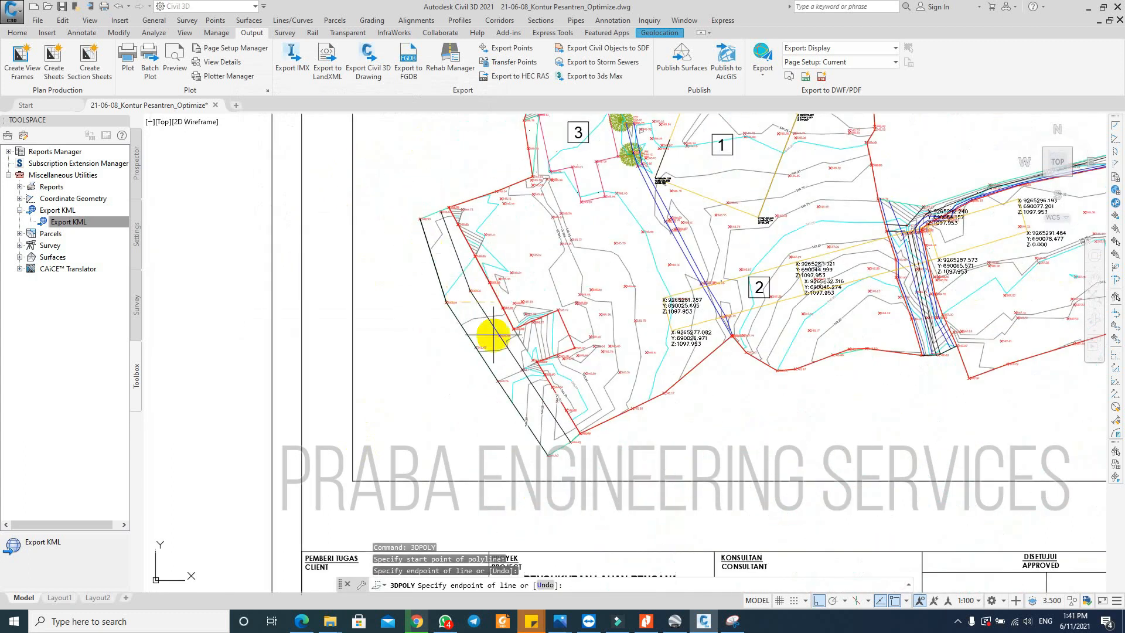
scroll(516, 460, up, 3)
click(471, 364)
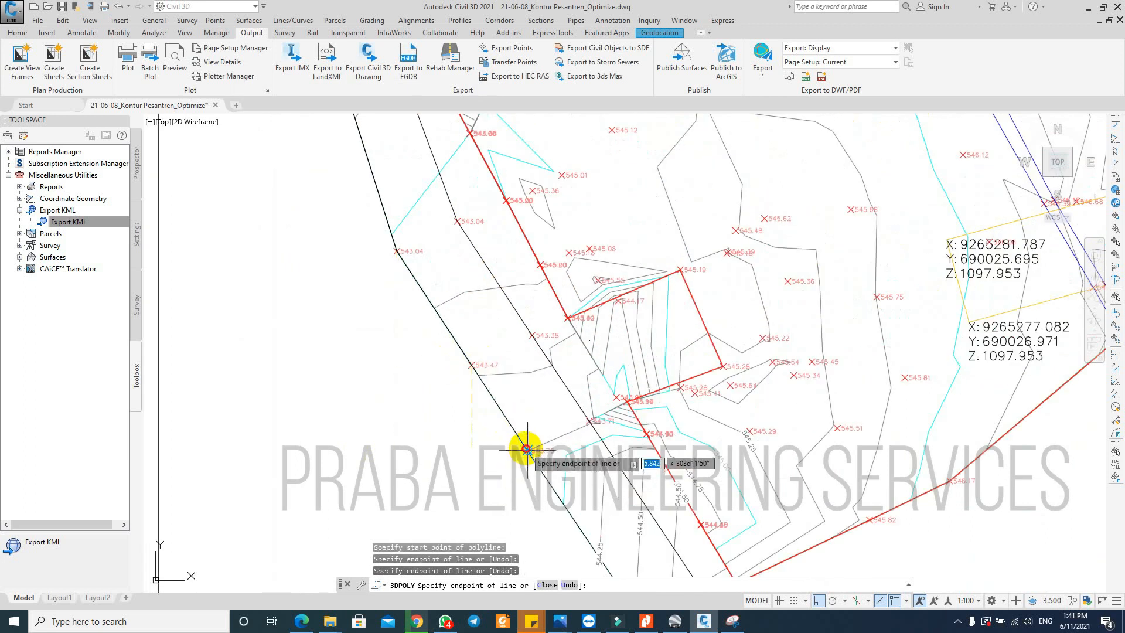
click(528, 451)
scroll(524, 395, down, 5)
scroll(553, 469, up, 5)
click(553, 470)
Step: Continue the 3D polyline north along the strip's inner edge through the survey points to the 542.60 point and close it
click(613, 441)
scroll(613, 440, down, 2)
scroll(531, 337, up, 2)
click(531, 332)
scroll(523, 326, up, 5)
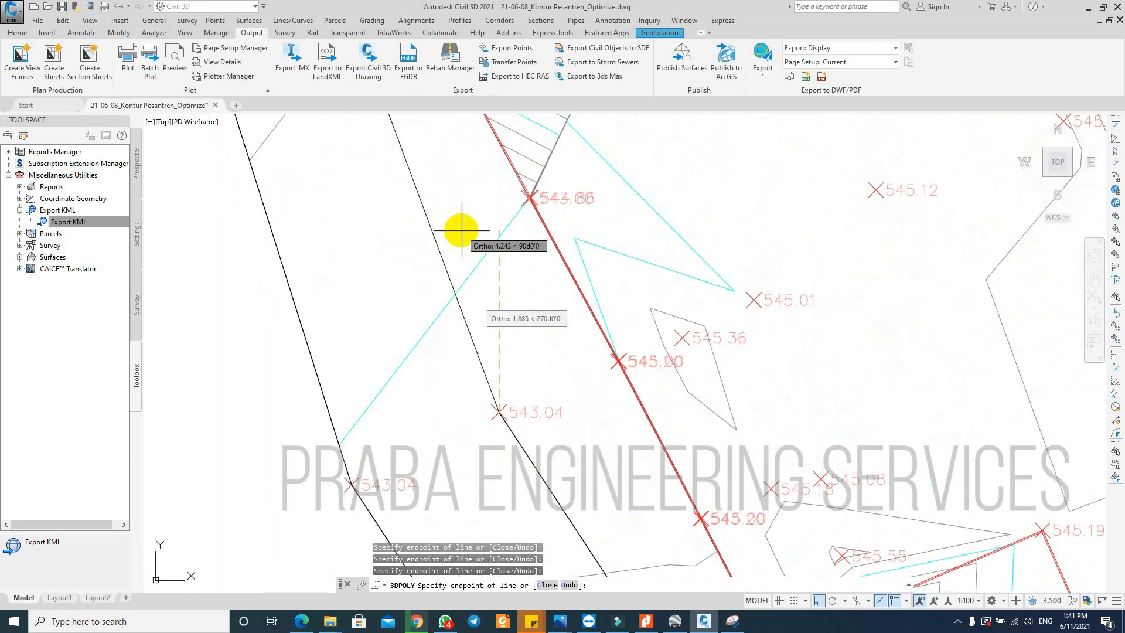
key(Return)
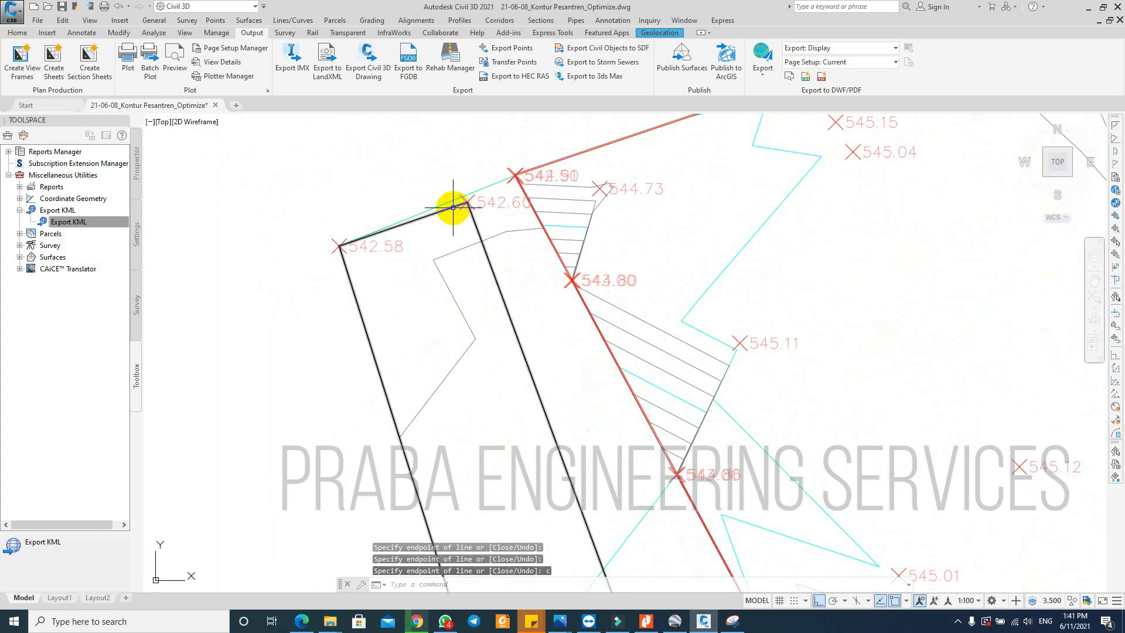
Step: Inspect the closed strip polyline in the Object Viewer, orbiting it to check its 3D shape
key(Escape)
scroll(459, 207, down, 5)
click(454, 176)
right_click(434, 305)
click(494, 469)
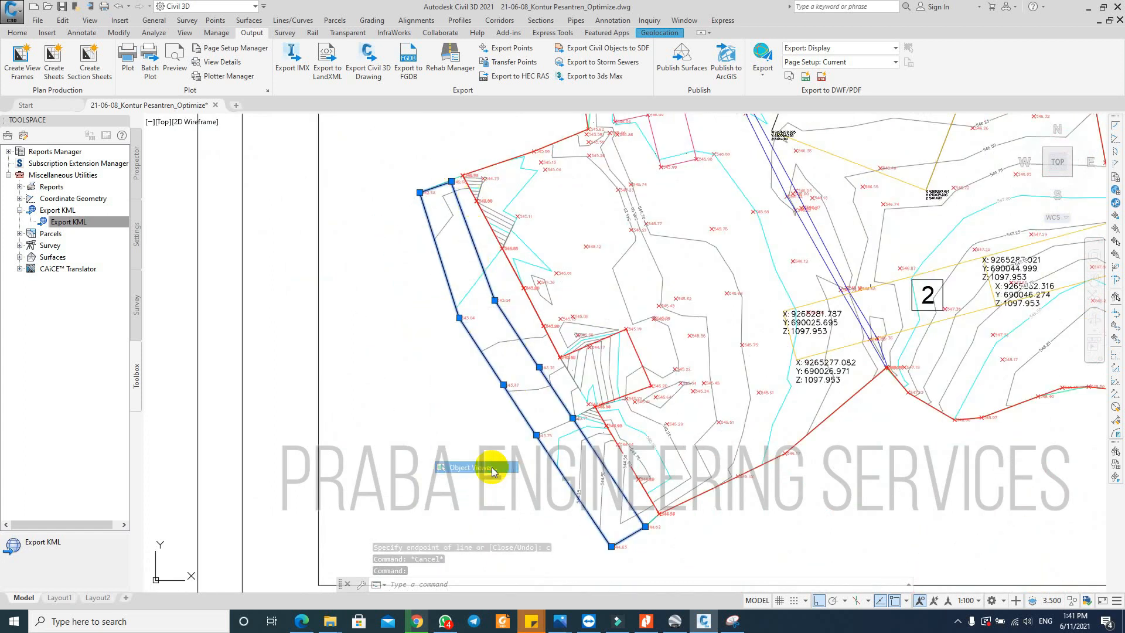
mouse_move(495, 485)
mouse_down()
mouse_move(477, 401)
mouse_move(590, 495)
mouse_move(592, 485)
mouse_up()
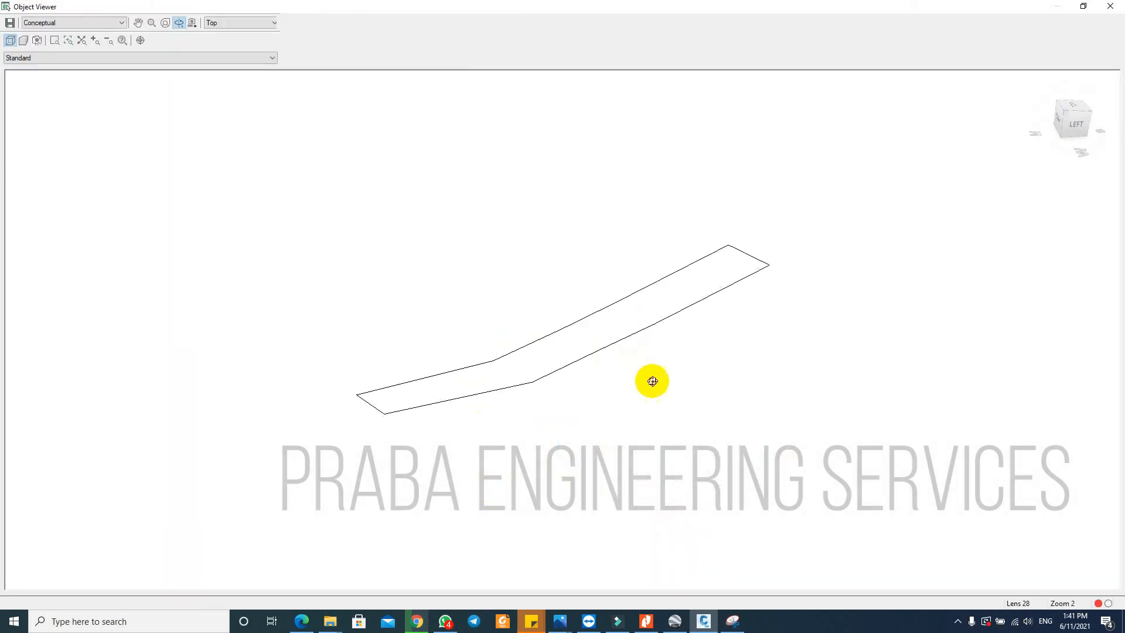
key(Escape)
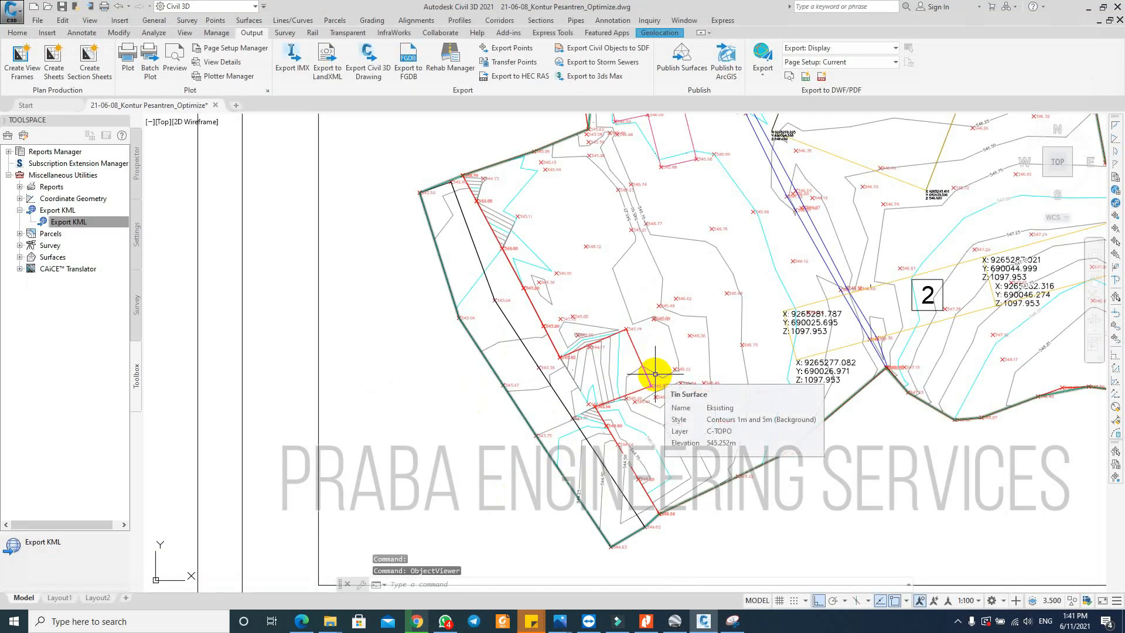
Step: Find the CadTools utility with a Windows search for "cad" and launch it
scroll(425, 179, up, 4)
scroll(502, 213, up, 5)
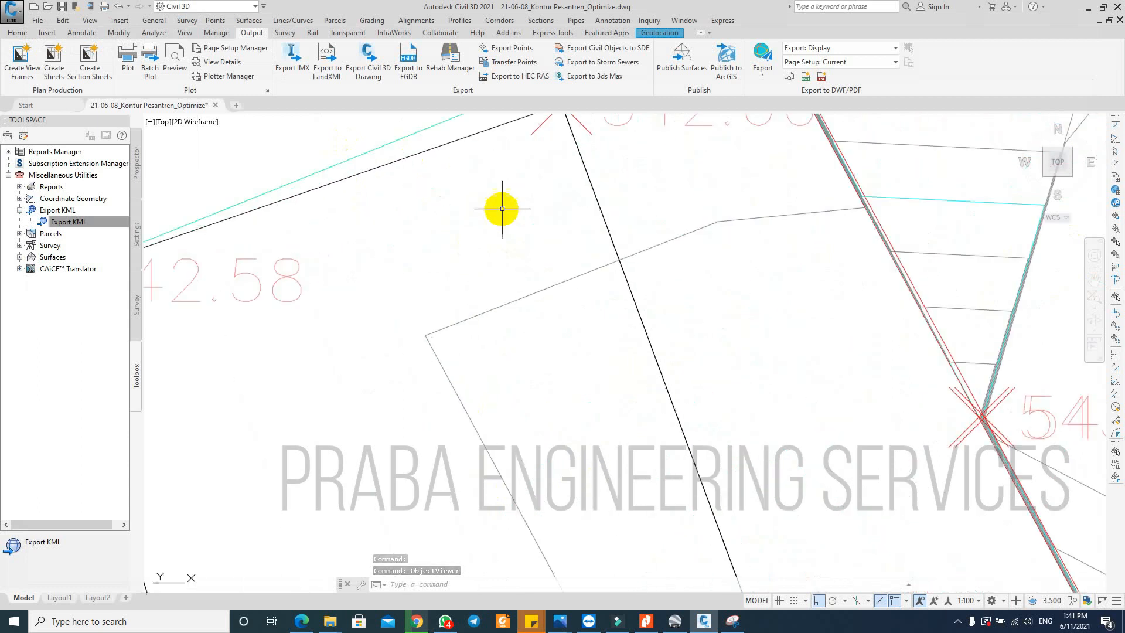
scroll(573, 241, down, 3)
scroll(504, 211, up, 3)
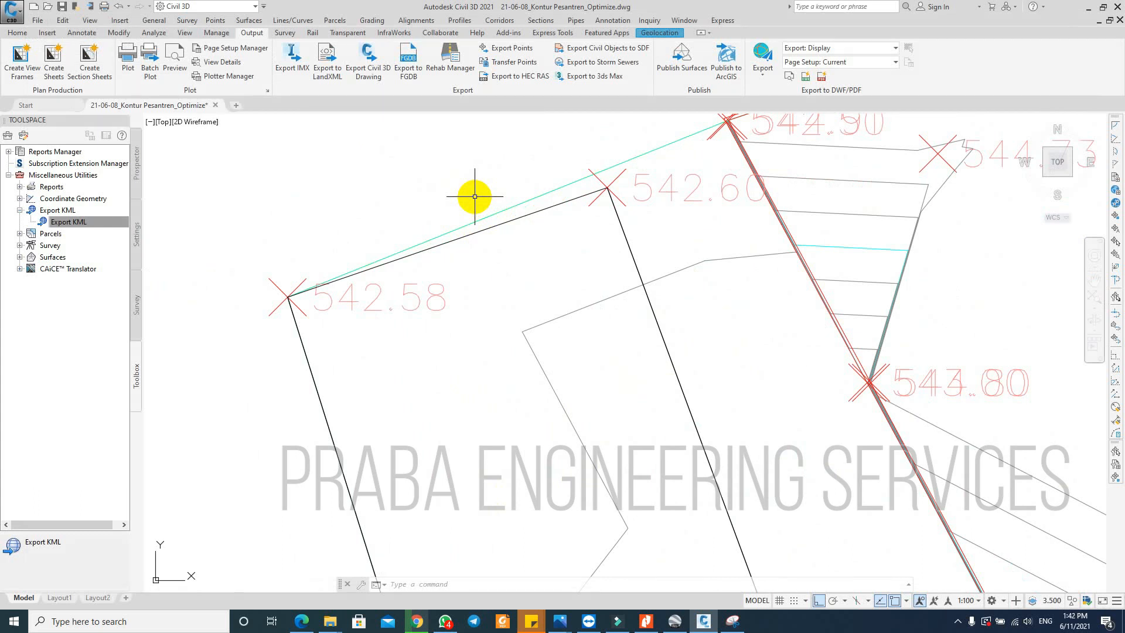
click(163, 620)
text(cad)
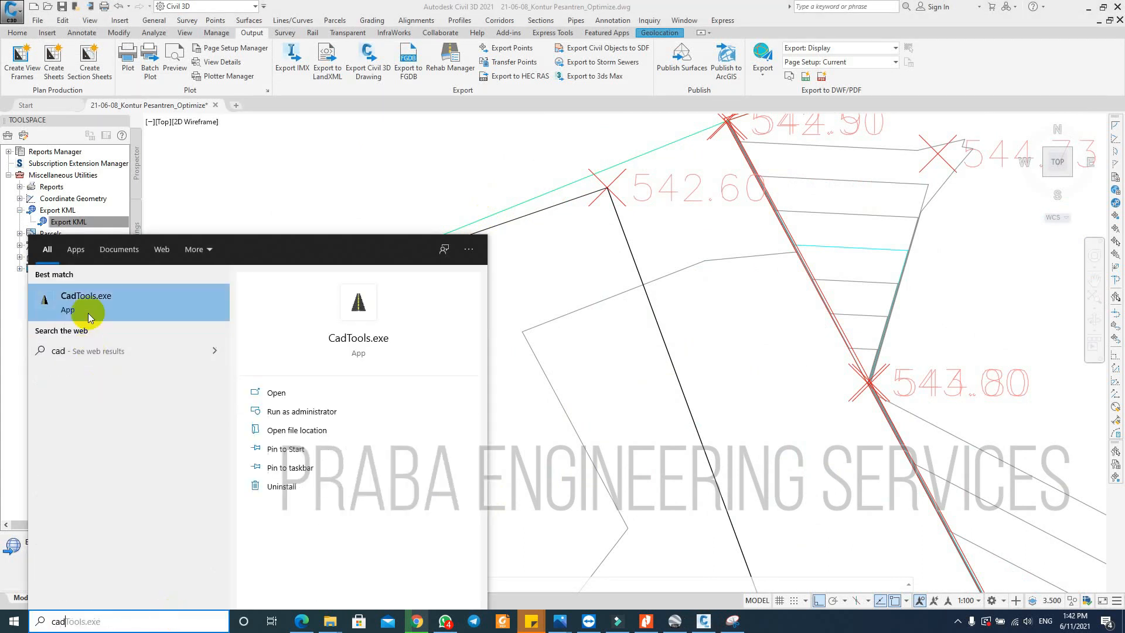
click(88, 302)
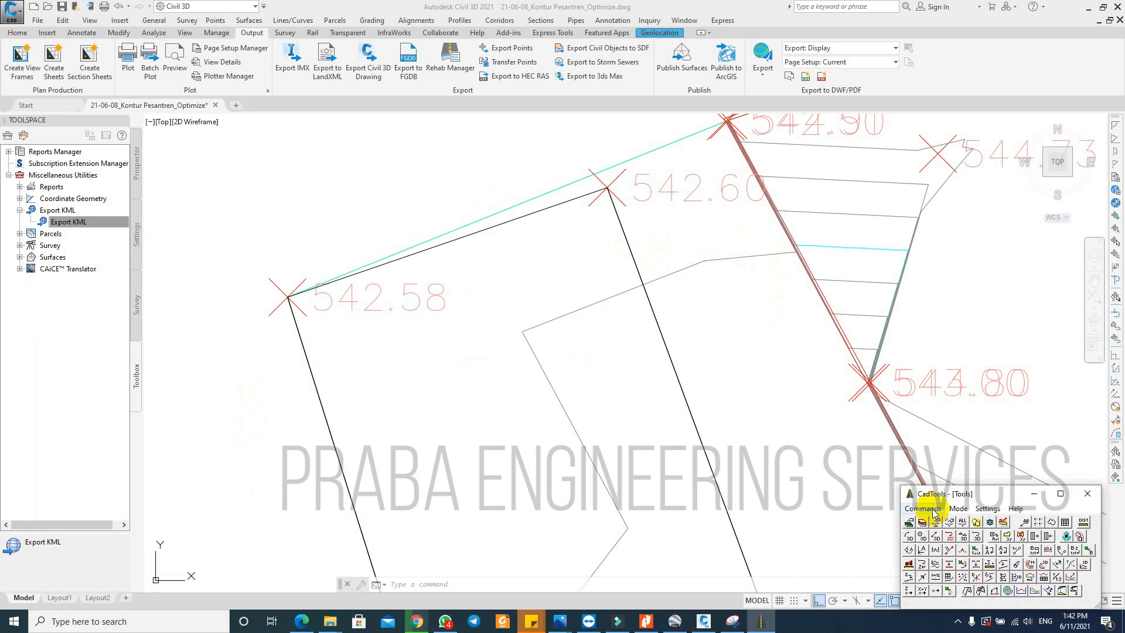
Step: Switch to Chrome and search the web for "cadtools glamseen" in a new tab
mouse_move(416, 621)
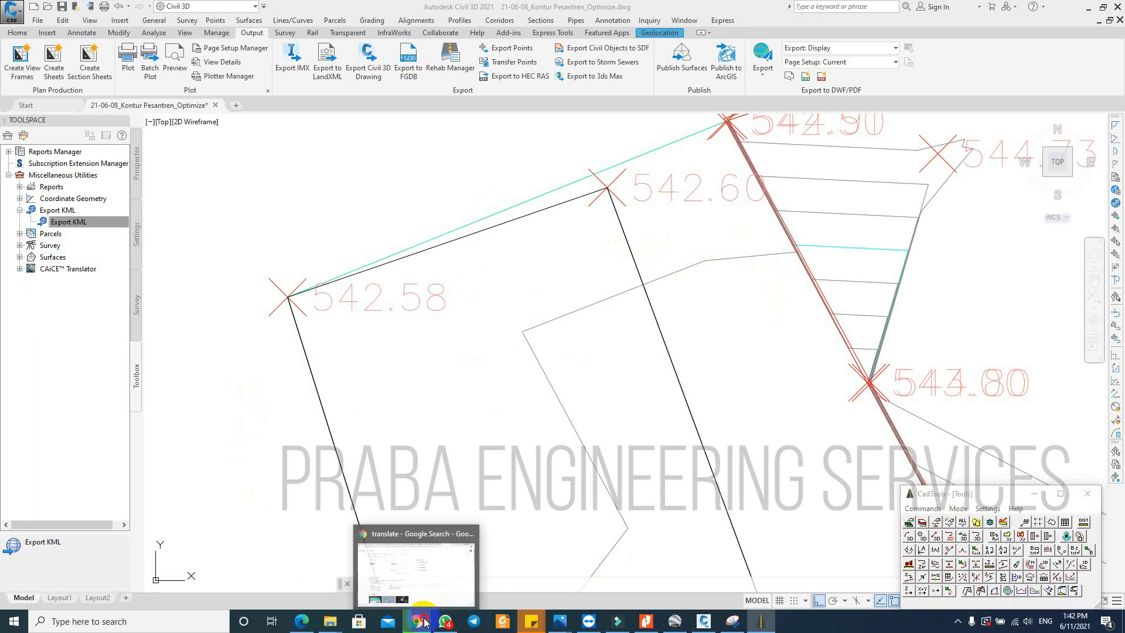
click(417, 557)
click(987, 10)
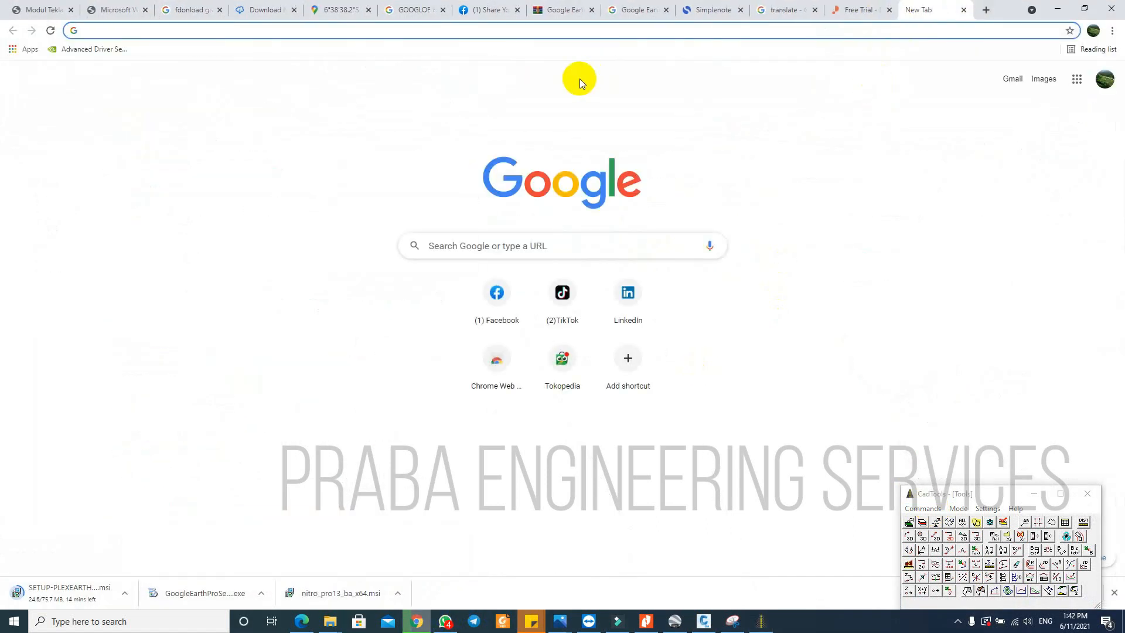
text(cadtools)
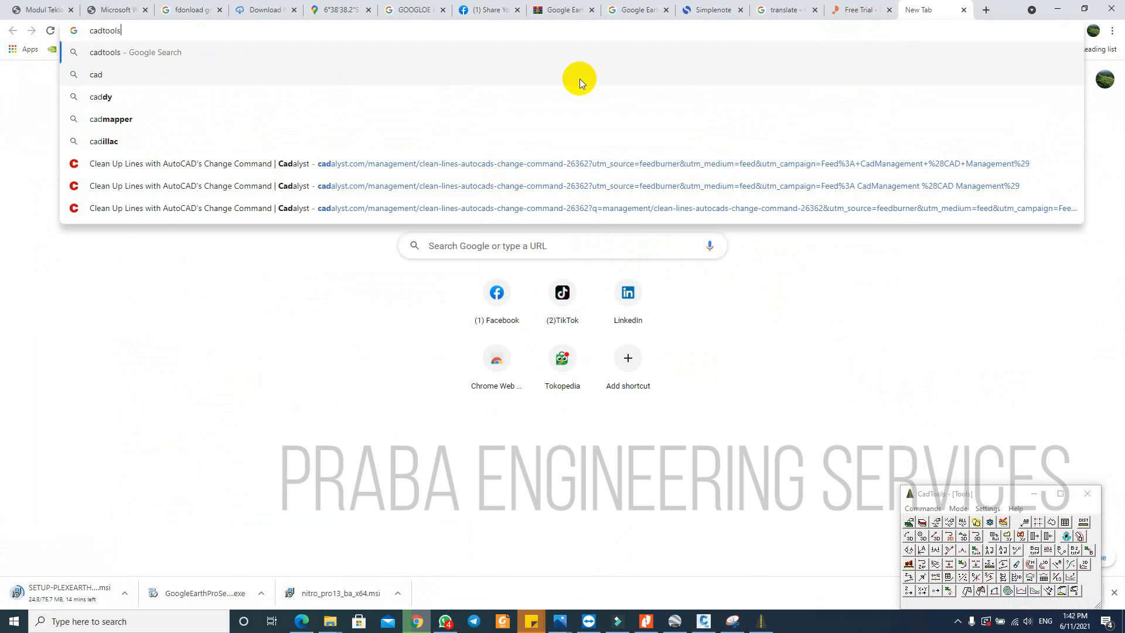
text( glamseen)
key(Return)
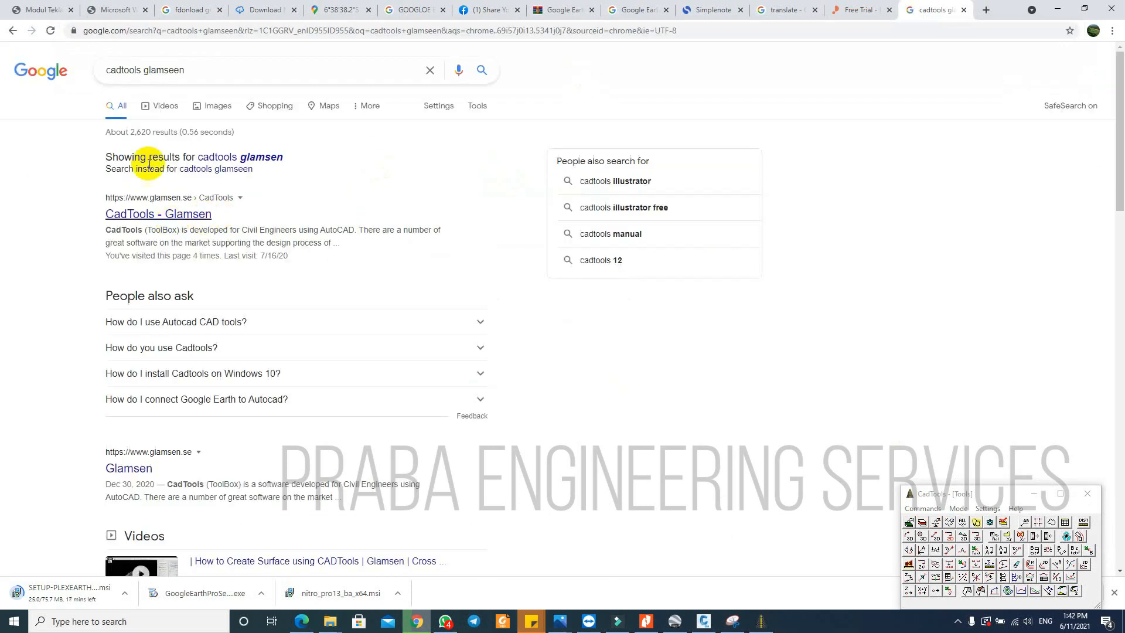
Step: Open the Glamsen CadTools page, examine its command list and download section, and return to Civil 3D
click(146, 220)
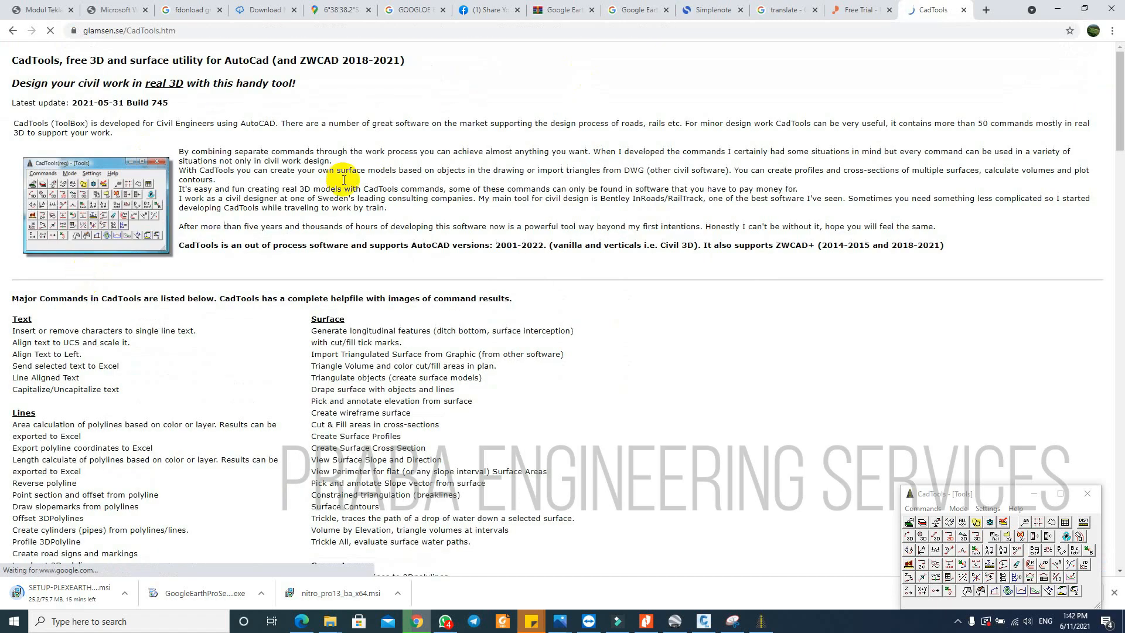
scroll(460, 223, down, 8)
scroll(460, 223, down, 20)
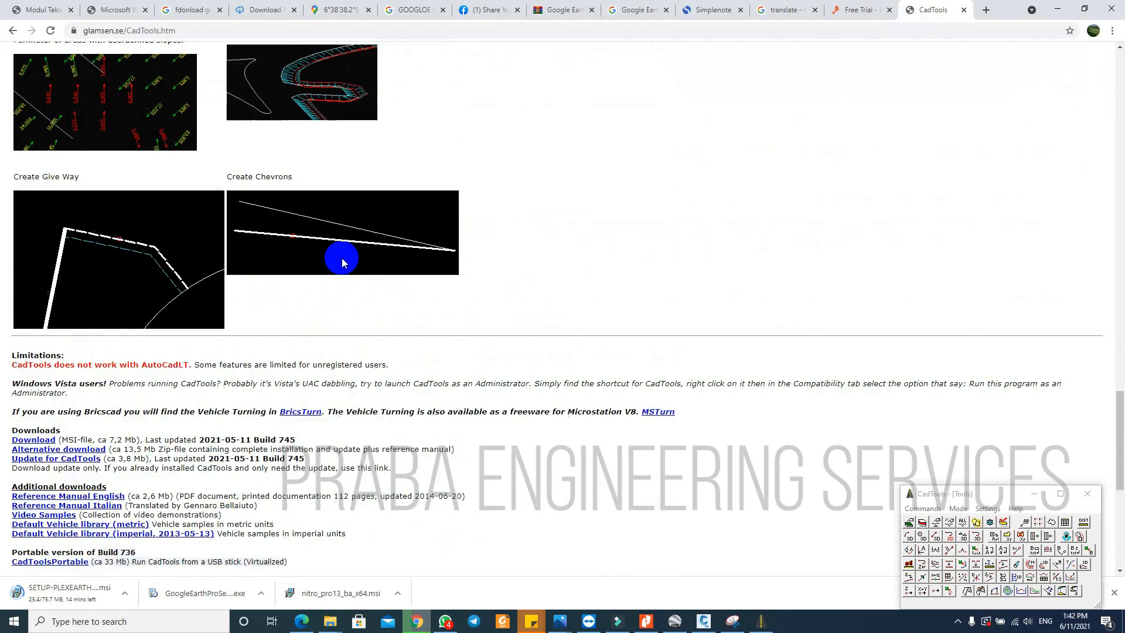
click(13, 31)
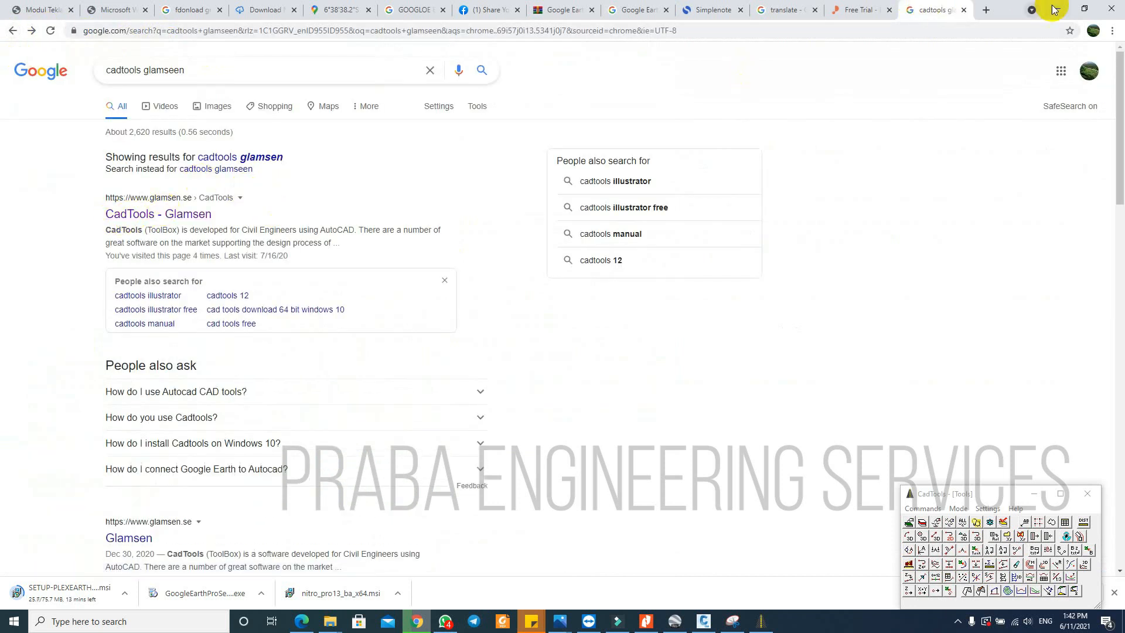
click(1056, 9)
Step: Set the CAD version in the CadTools settings to AutoCad 2021 (24)
scroll(688, 414, down, 3)
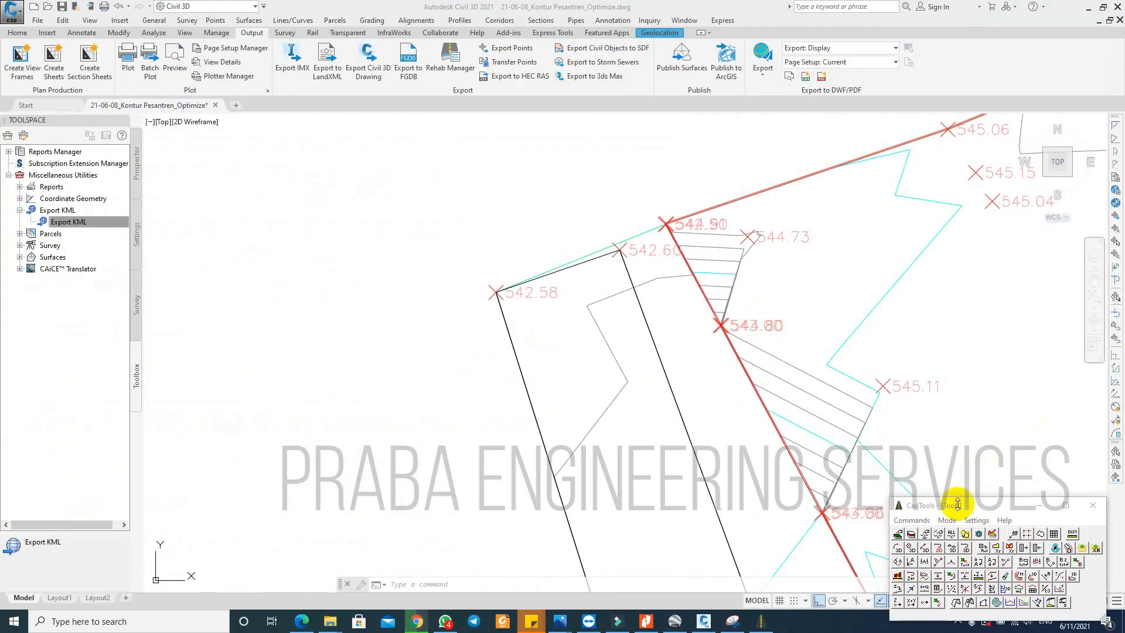
click(977, 520)
click(966, 559)
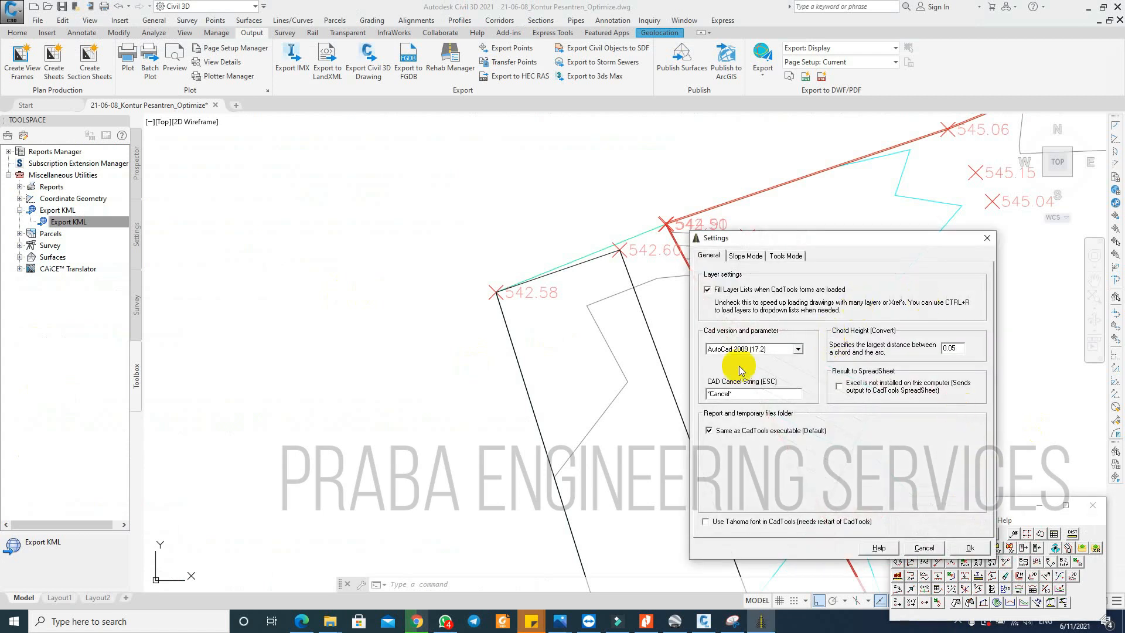
click(749, 350)
drag(798, 379, 797, 398)
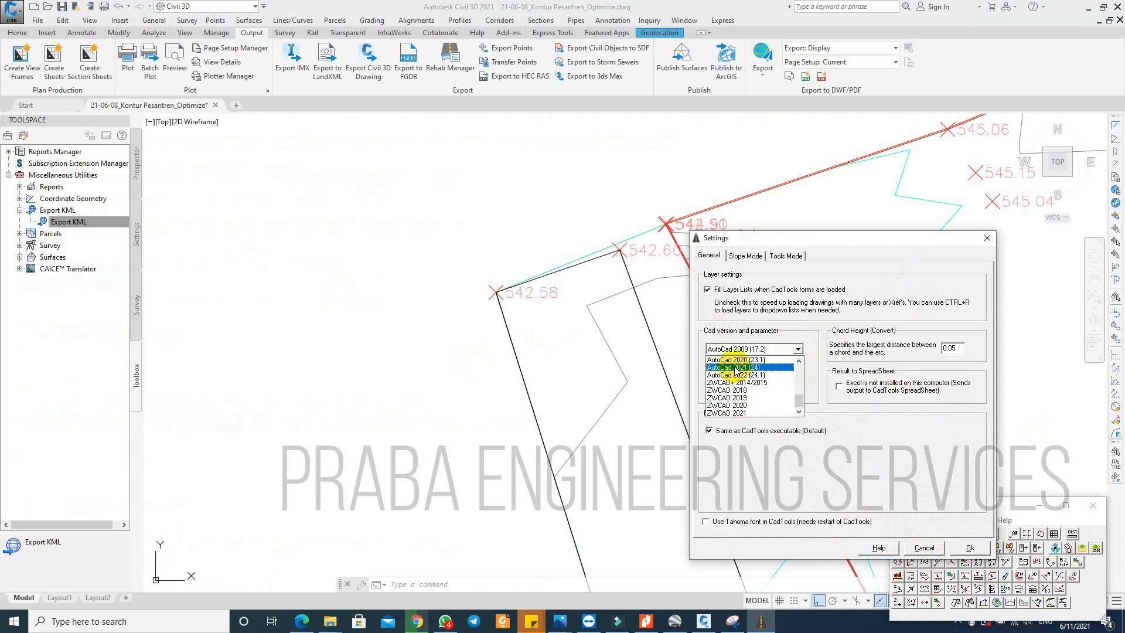
click(735, 367)
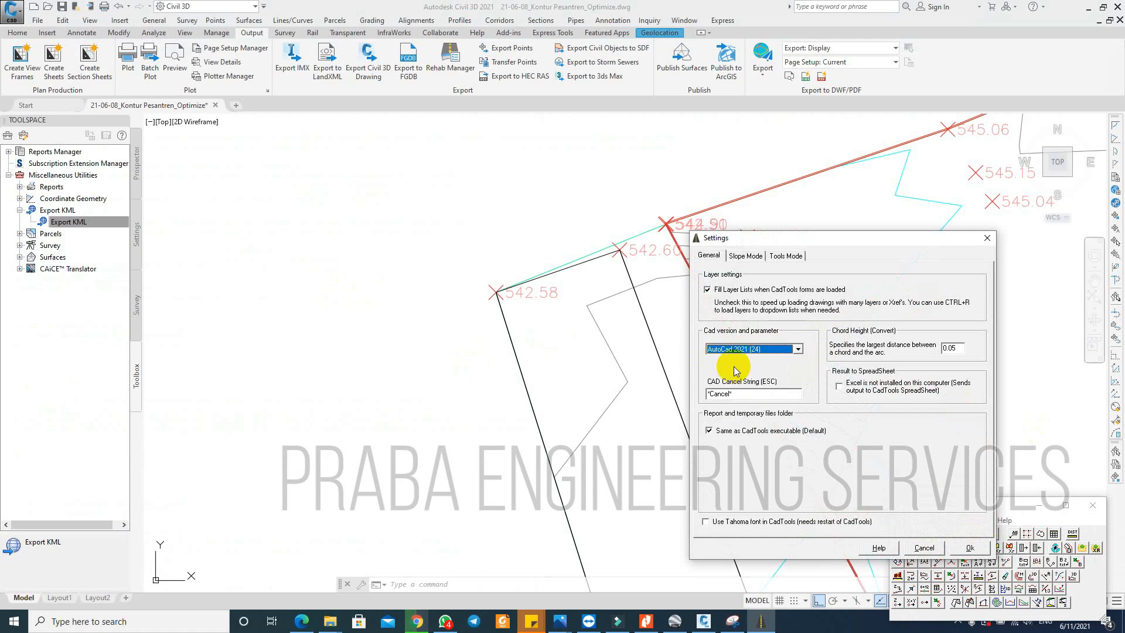
click(970, 548)
Step: Offset the strip's 3D polyline with CadTools by 0.05 horizontally and -0.05 in elevation, picking the side north of its northern edge
click(912, 519)
mouse_move(917, 428)
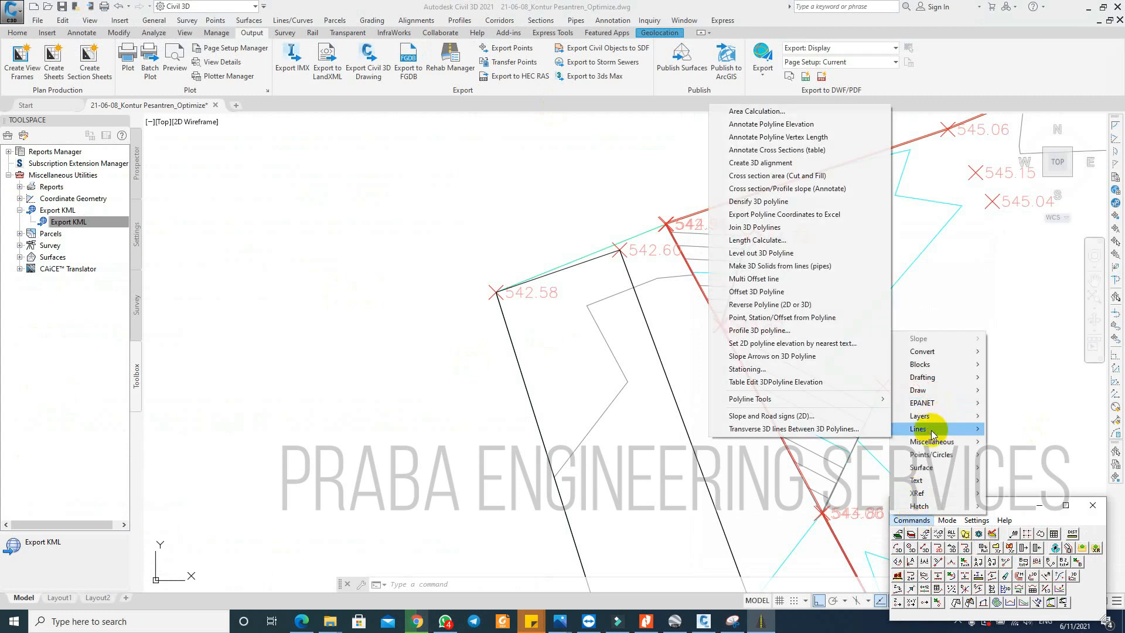
click(755, 292)
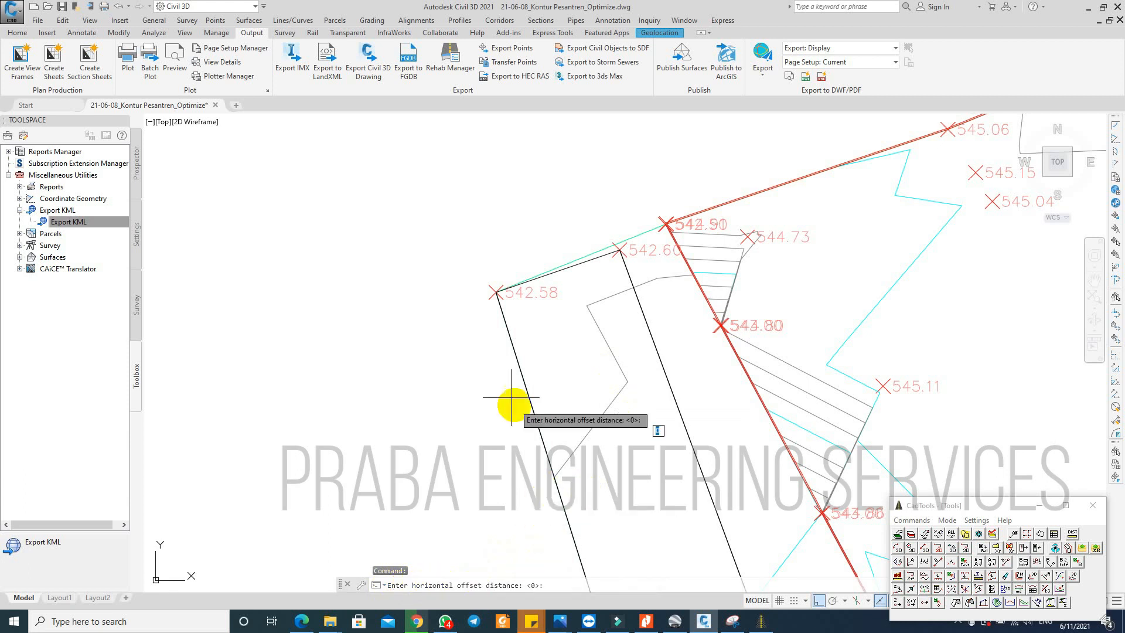
scroll(478, 278, up, 4)
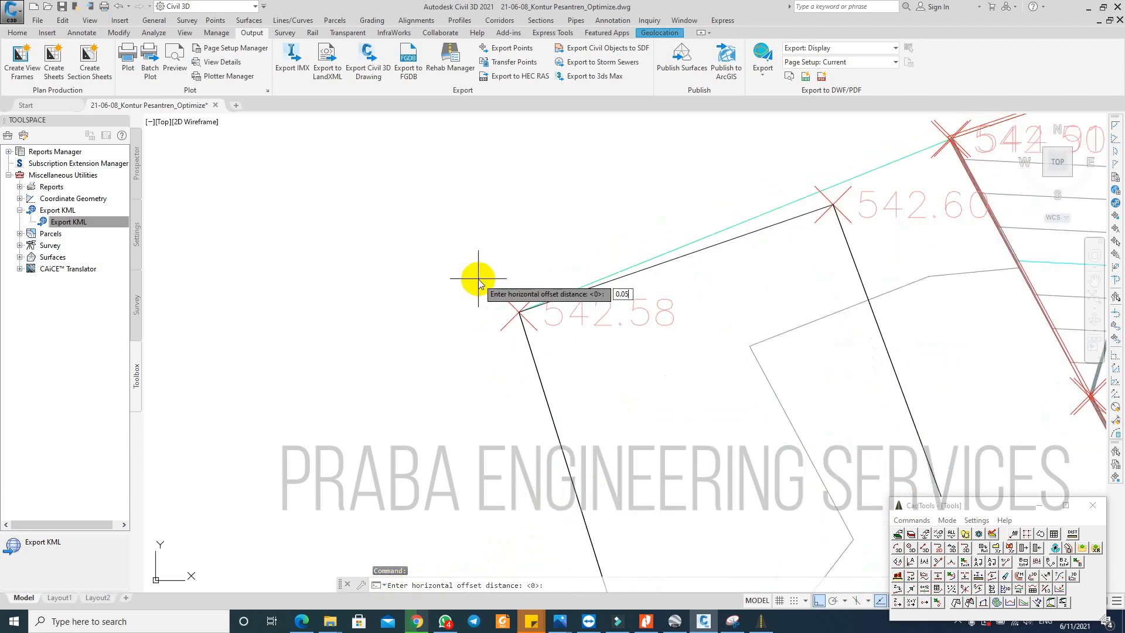
key(Return)
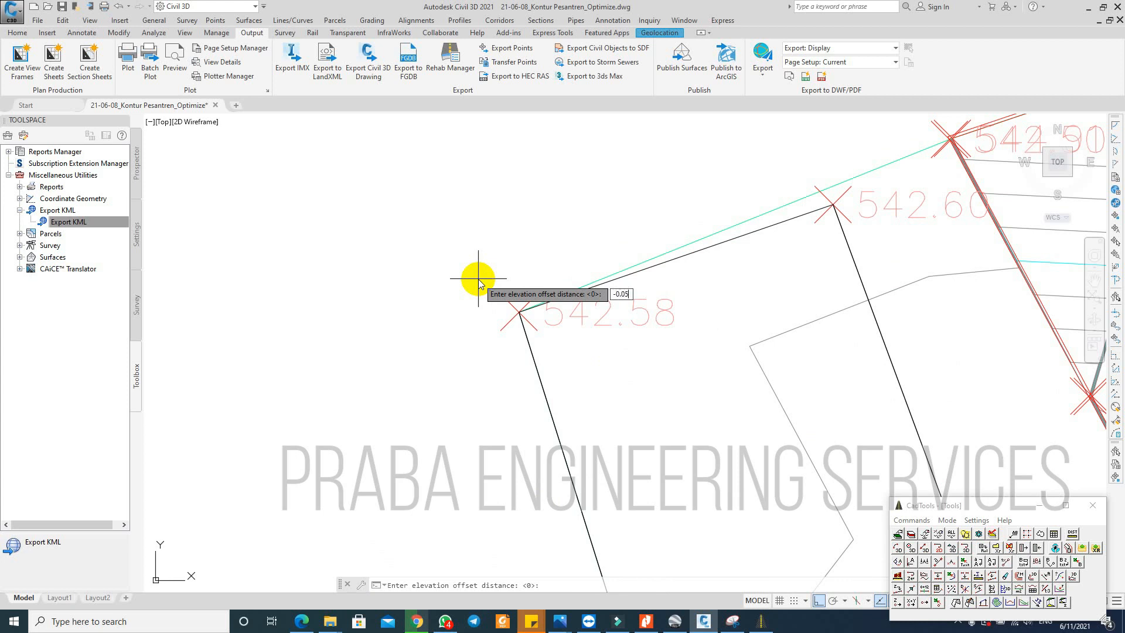
key(Return)
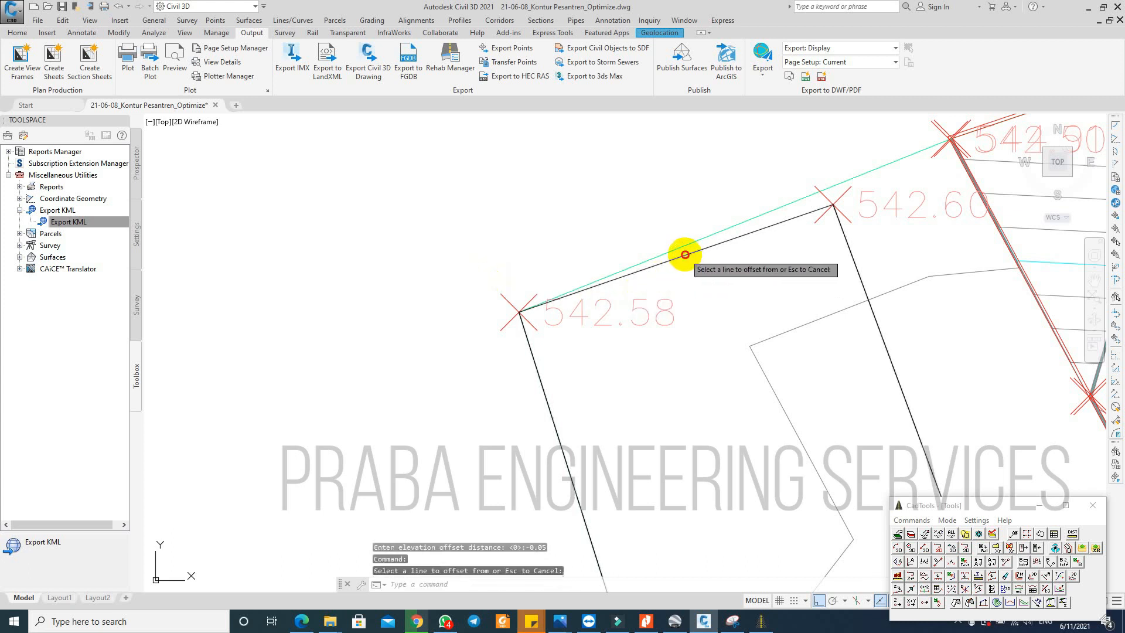
click(685, 255)
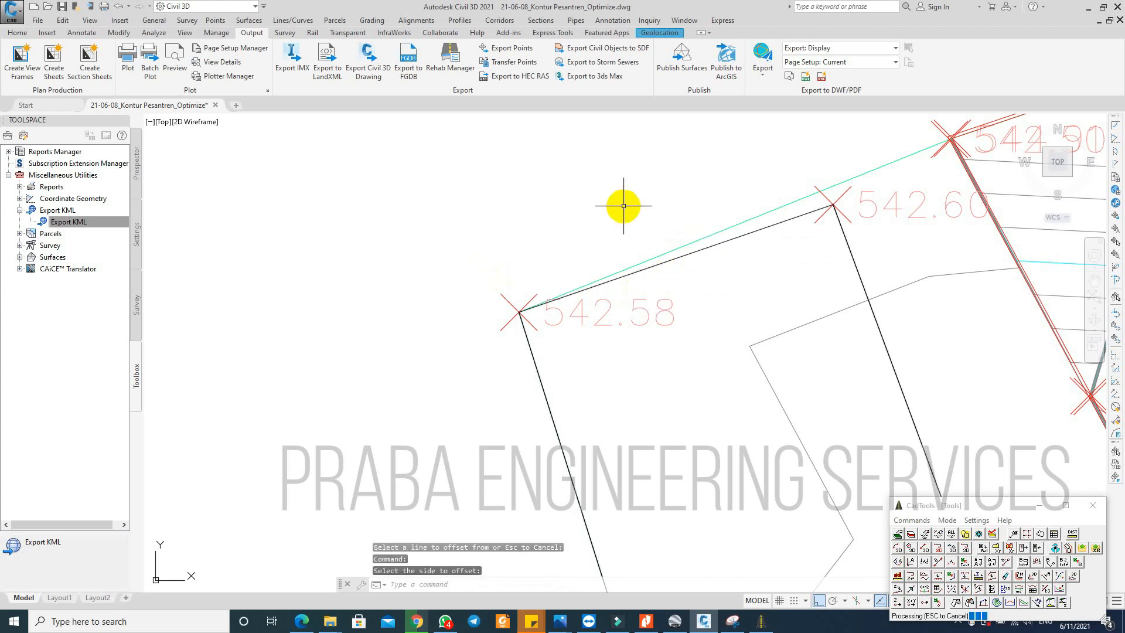
click(623, 206)
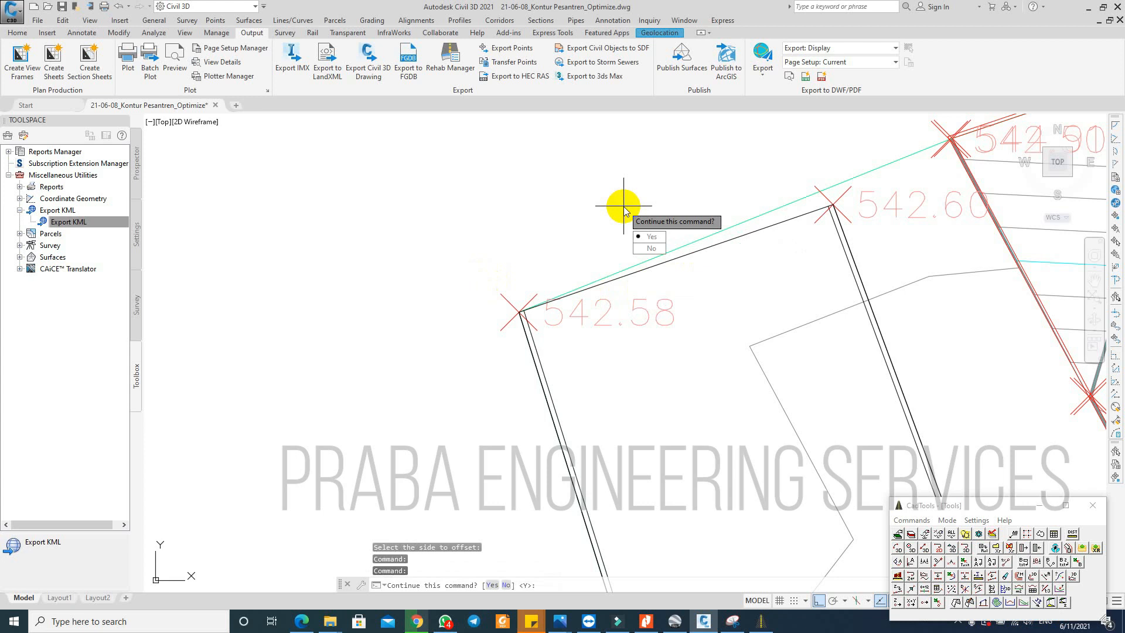
key(Return)
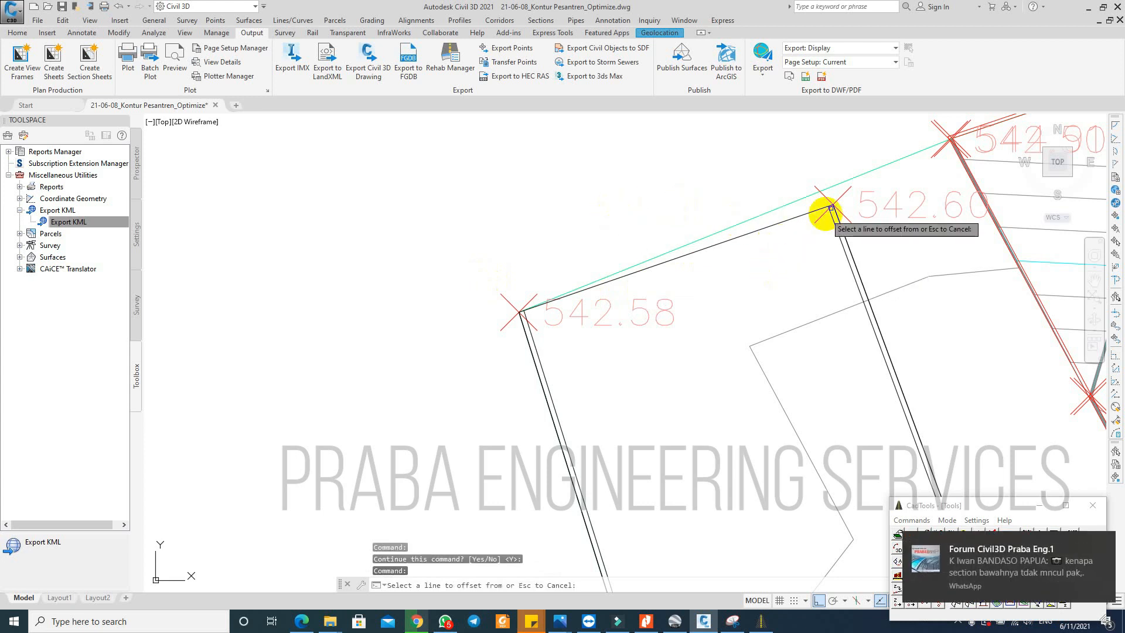
Step: Offset the strip's 3D polyline again with the same distances, picking the side east of its inner edge, and end the command
scroll(762, 246, up, 5)
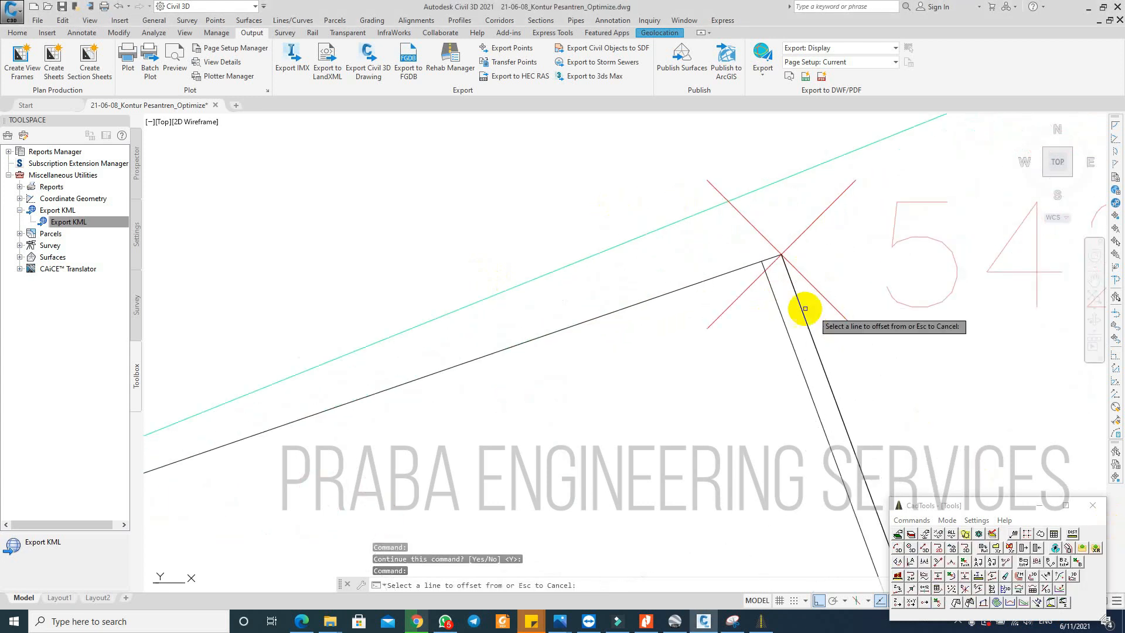
scroll(791, 300, down, 4)
click(766, 291)
click(839, 290)
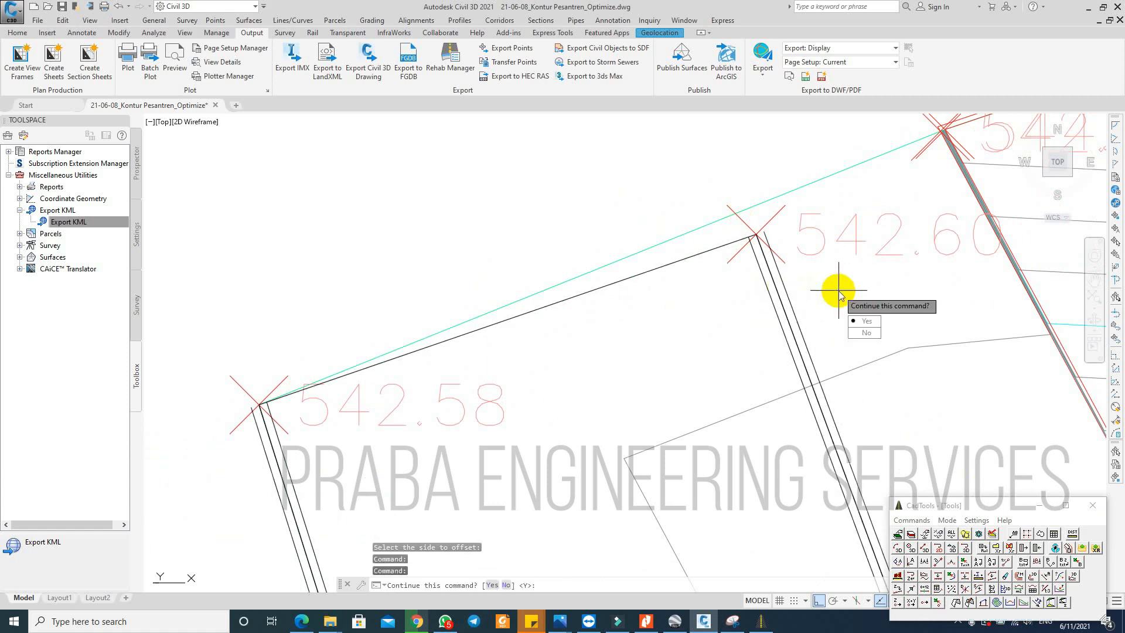
key(Return)
key(Escape)
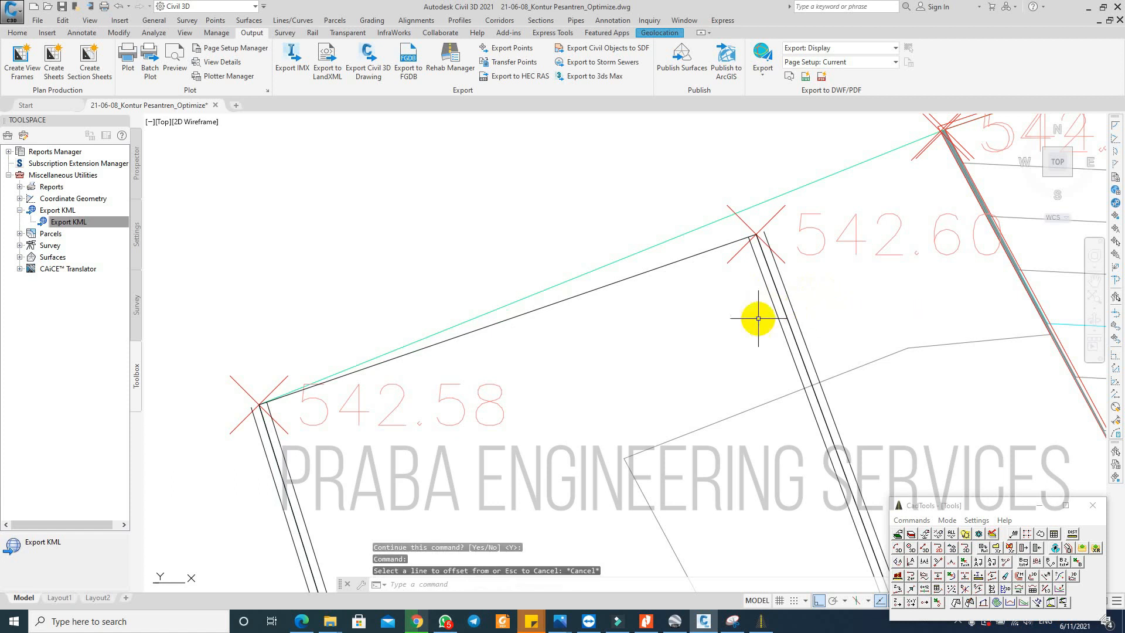
Step: Erase the offset copy that lies inside the strip outline
click(769, 291)
text(E)
key(Return)
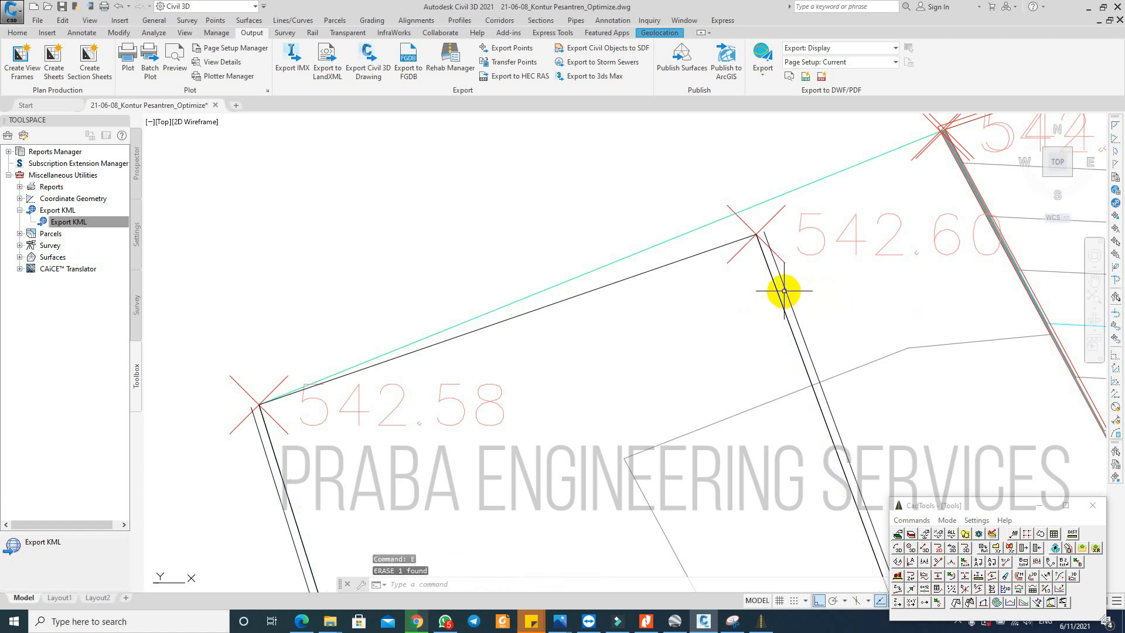
Step: With object snap and ortho turned off, stretch the offset polyline's northeastern end vertex freehand to just outside the strip's northeast corner
click(784, 291)
scroll(614, 195, down, 6)
scroll(696, 231, down, 8)
scroll(749, 357, up, 10)
scroll(649, 502, down, 8)
scroll(716, 447, up, 10)
scroll(753, 369, down, 4)
scroll(721, 387, up, 10)
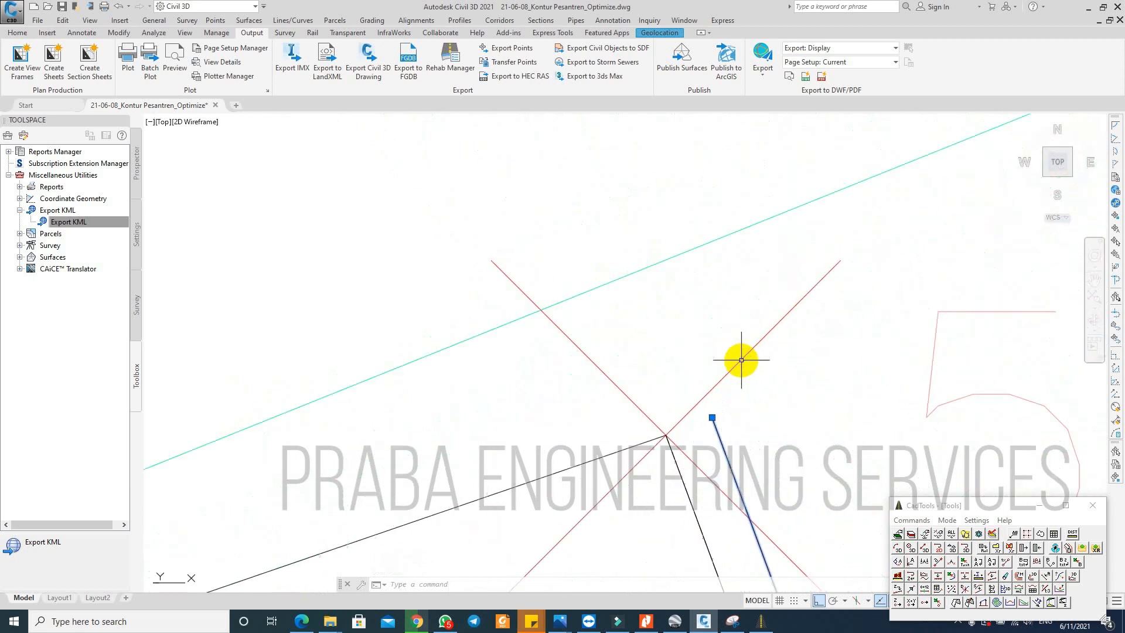
key(F3)
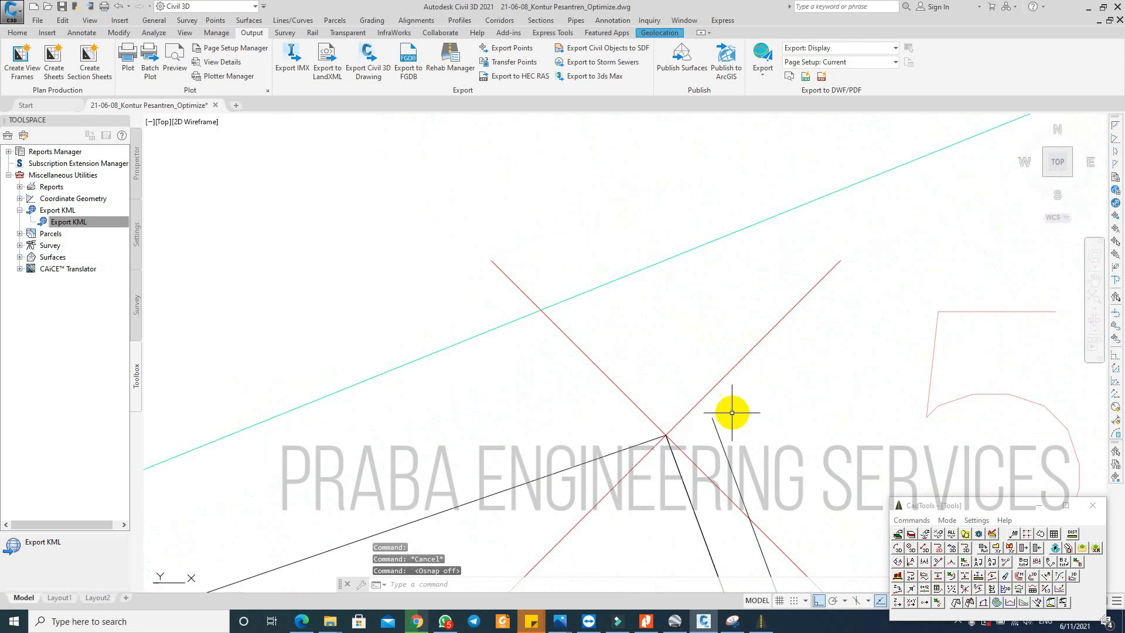
click(712, 417)
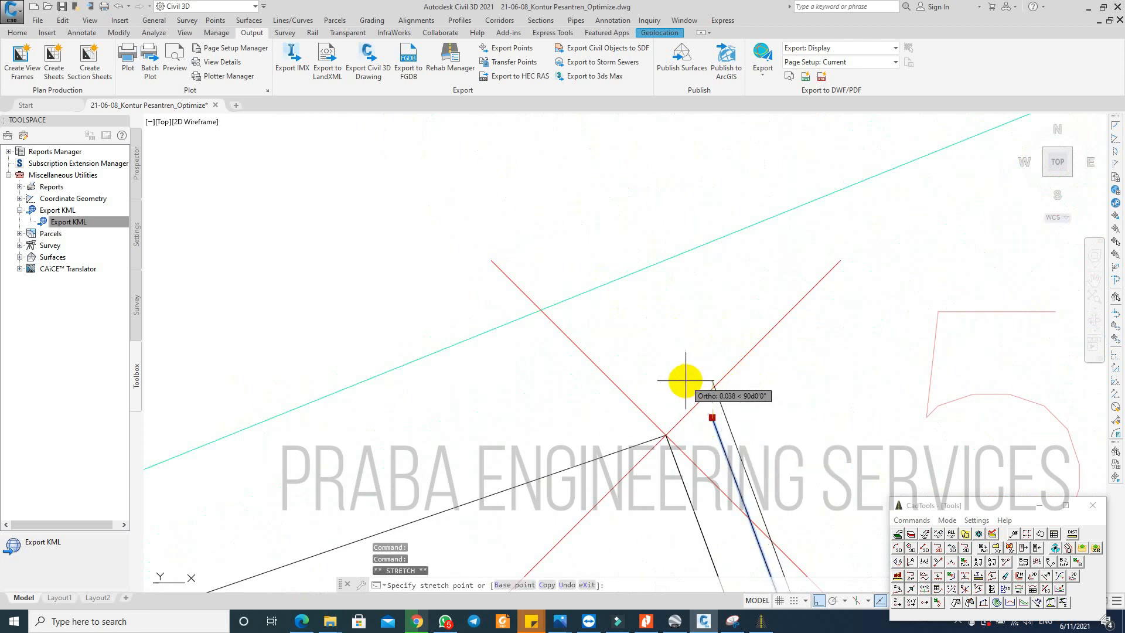
key(F8)
scroll(704, 361, down, 5)
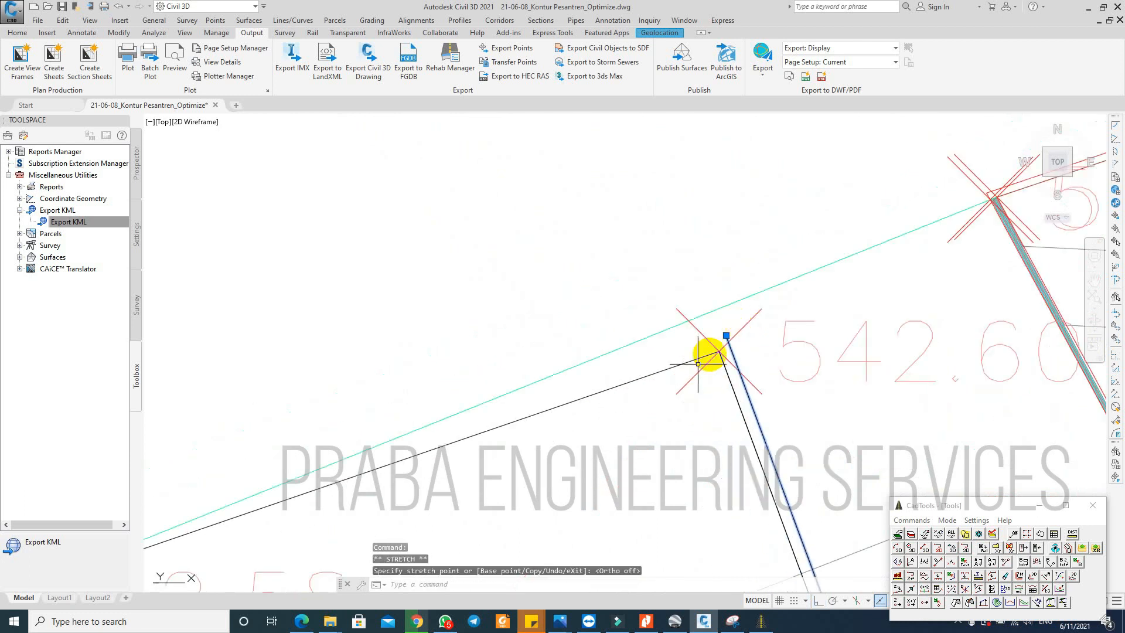
Step: Stretch the offset polyline's northwestern end vertex freehand to just outside the strip's northwest corner
scroll(310, 477, up, 6)
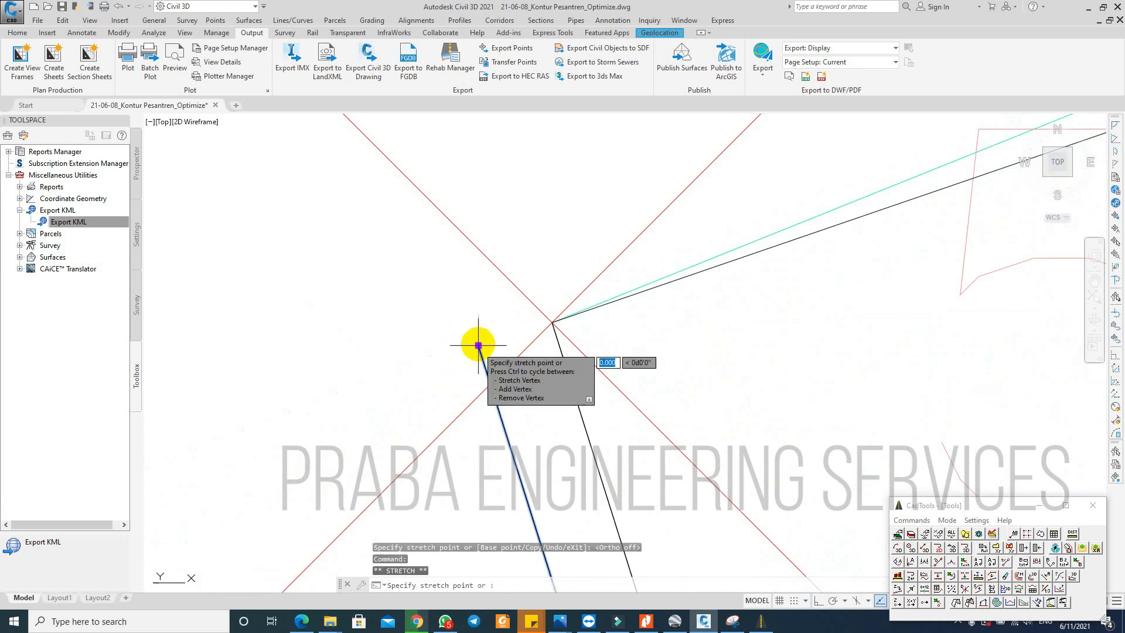
key(Escape)
key(Escape)
scroll(442, 366, down, 5)
Step: Close the offset 3D polyline across the strip's northern edge with polyline editing (PEDIT)
text(pe)
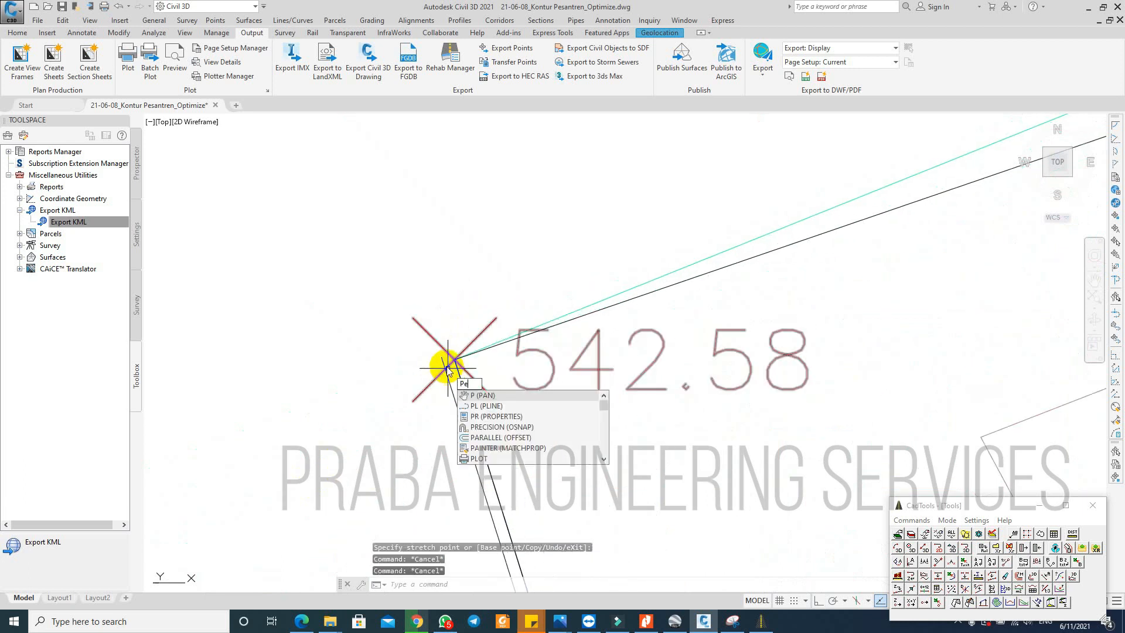
key(Return)
click(451, 385)
scroll(447, 381, down, 3)
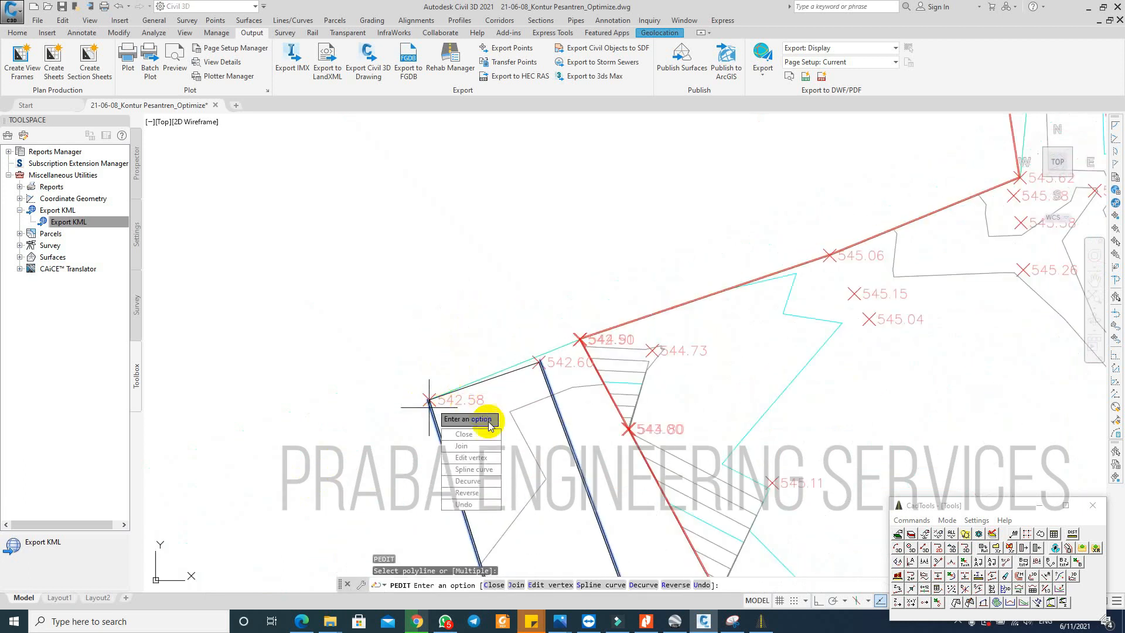
text(c)
key(Return)
key(Escape)
Step: Inspect the closed offset outline in the Object Viewer by orbiting it in 3D
scroll(527, 358, up, 4)
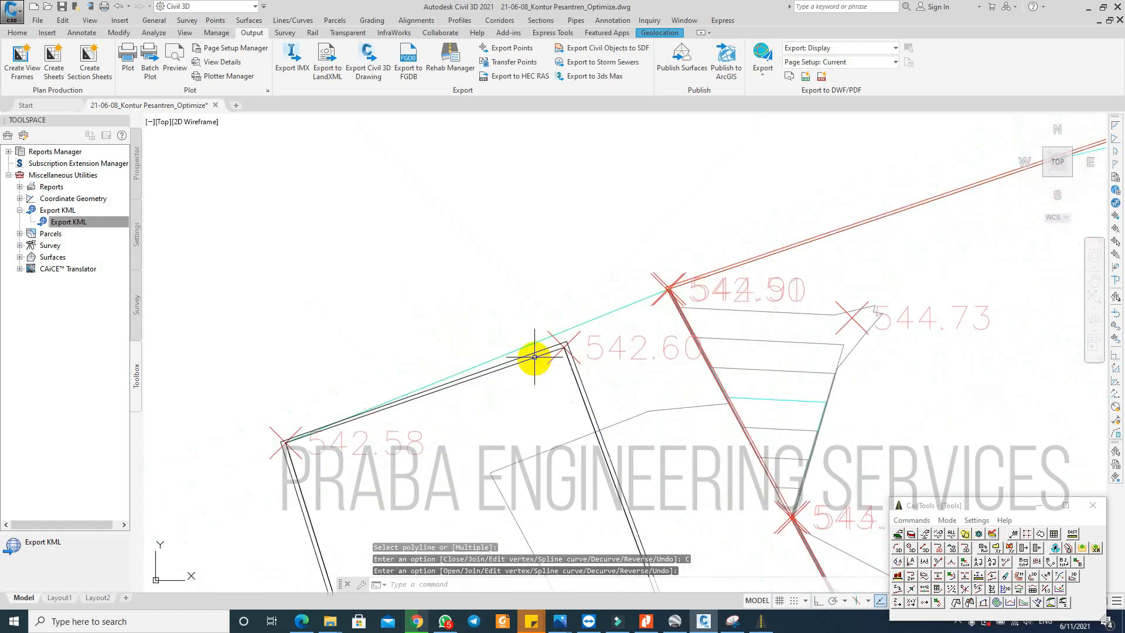
click(544, 349)
scroll(557, 334, down, 5)
right_click(528, 277)
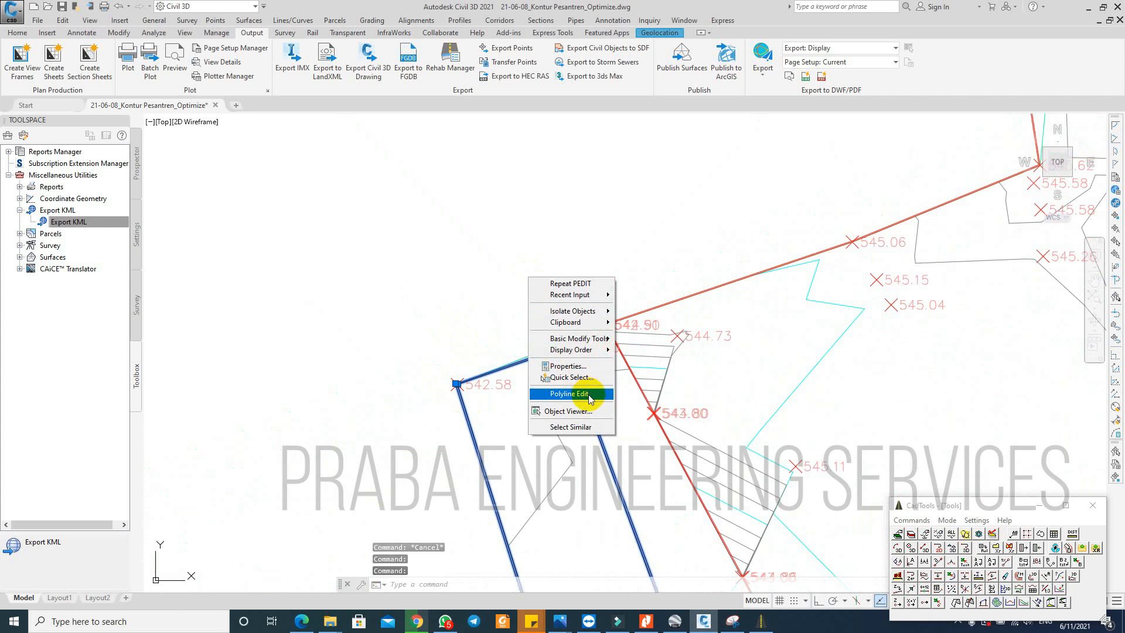
click(577, 412)
drag(536, 411, 385, 264)
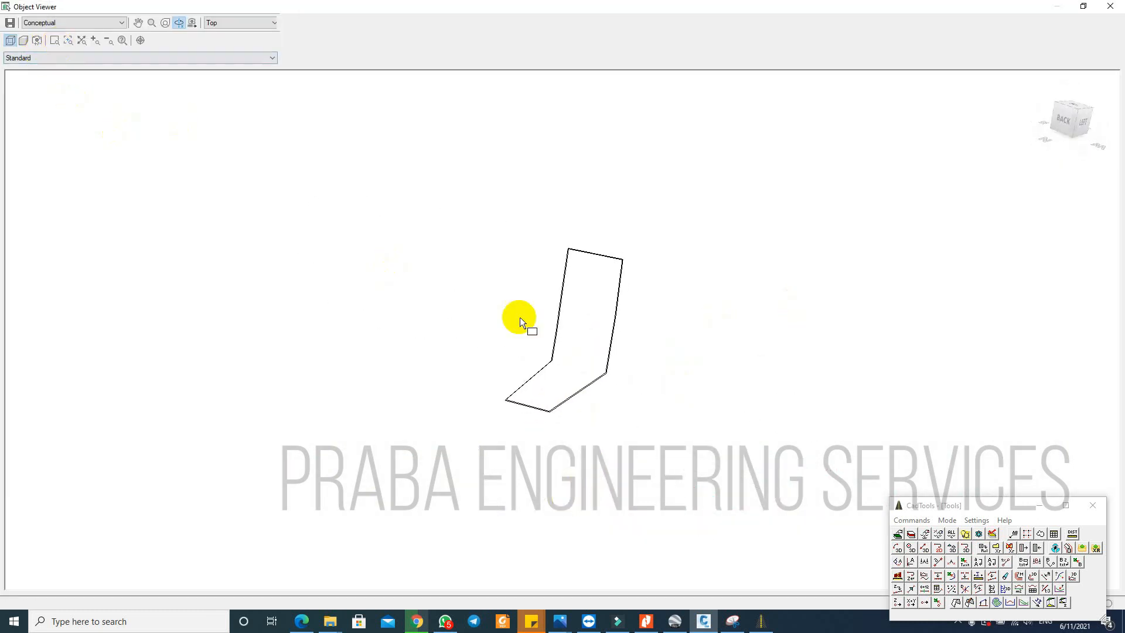
drag(548, 346, 695, 296)
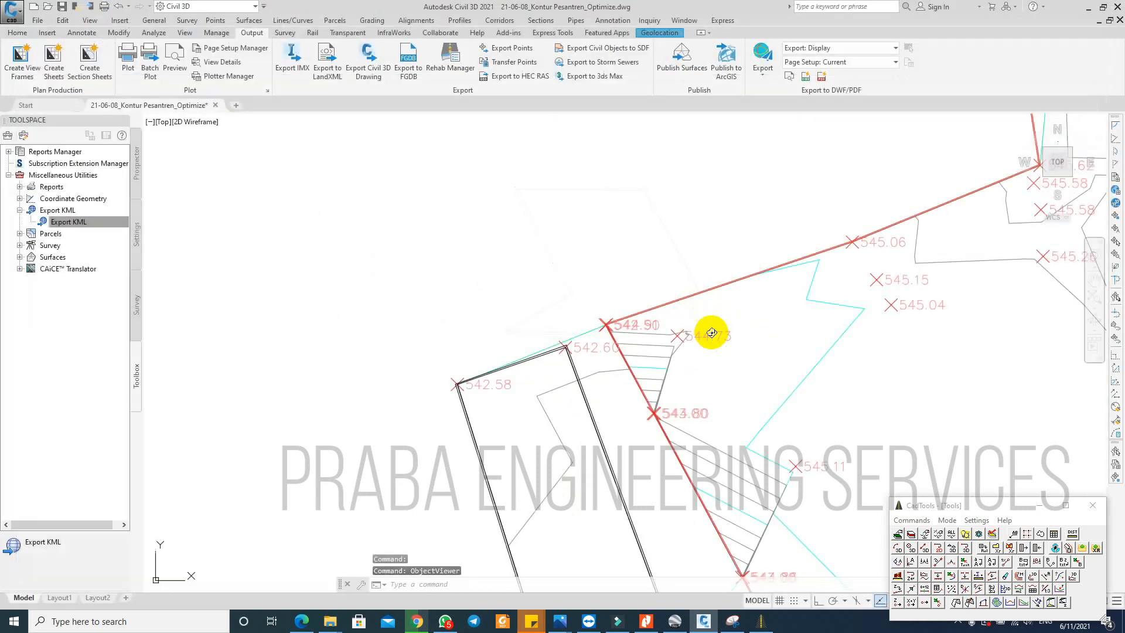
Step: Create a new TIN surface named SURF-EKSISTING_OPTIMIZE
mouse_move(711, 329)
middle_down()
mouse_move(623, 201)
mouse_move(705, 457)
mouse_move(738, 453)
middle_up()
scroll(739, 454, up, 2)
scroll(630, 356, down, 1)
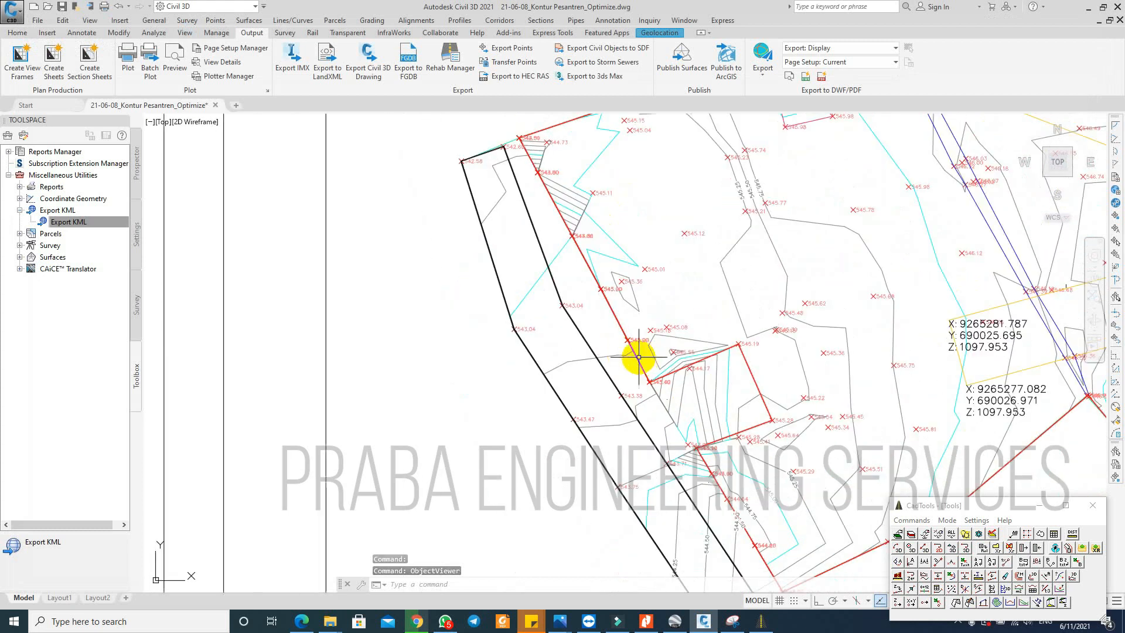
click(138, 170)
click(19, 211)
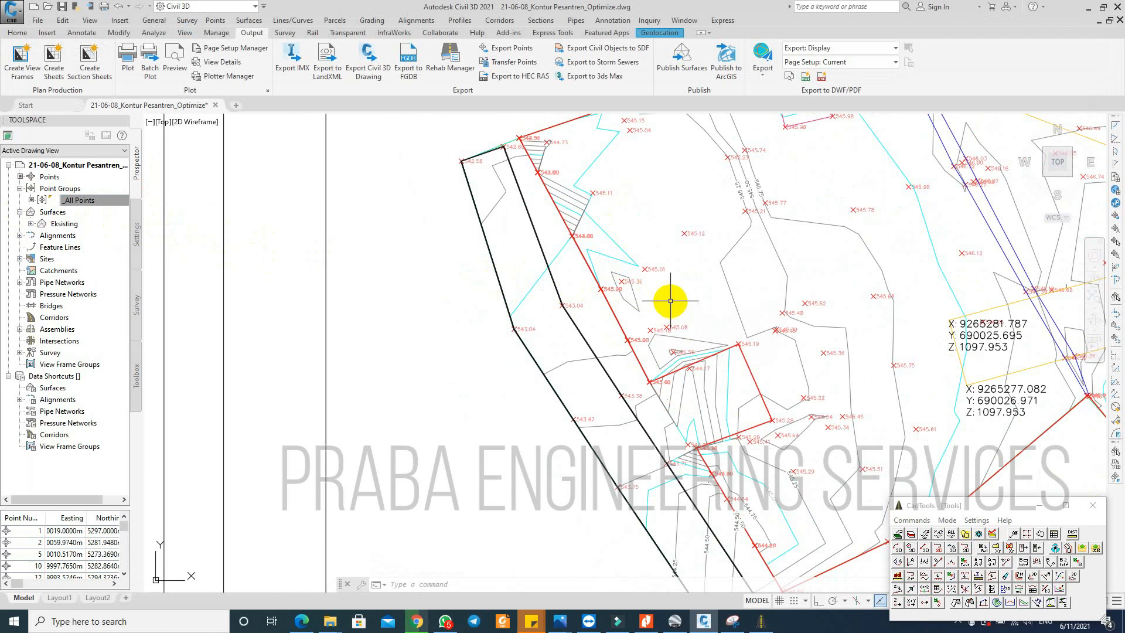
right_click(48, 213)
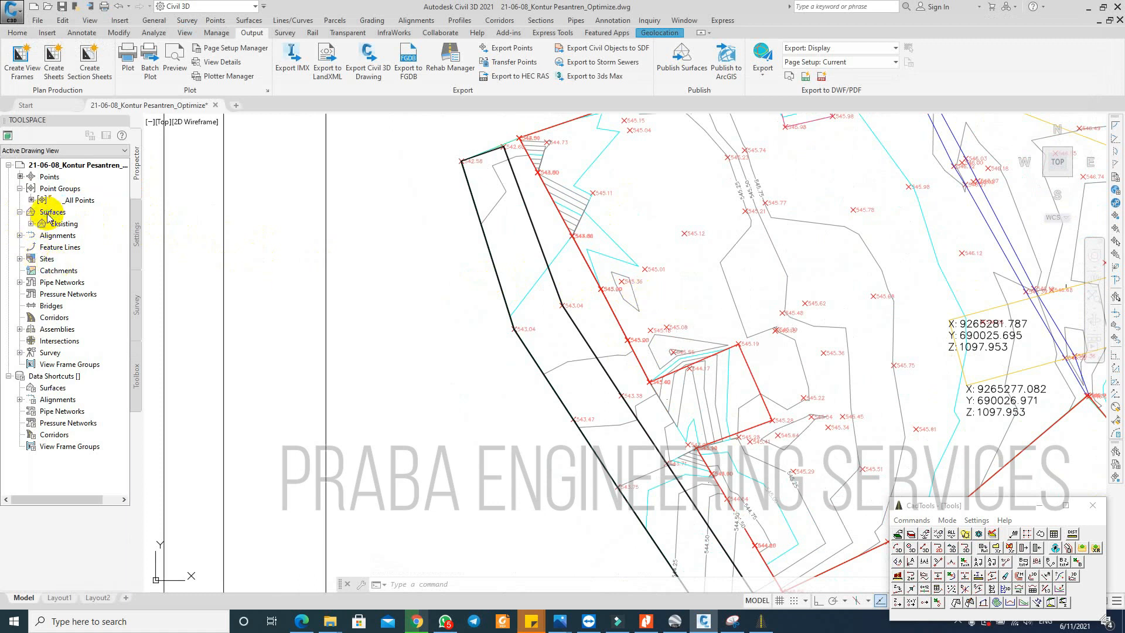
click(402, 269)
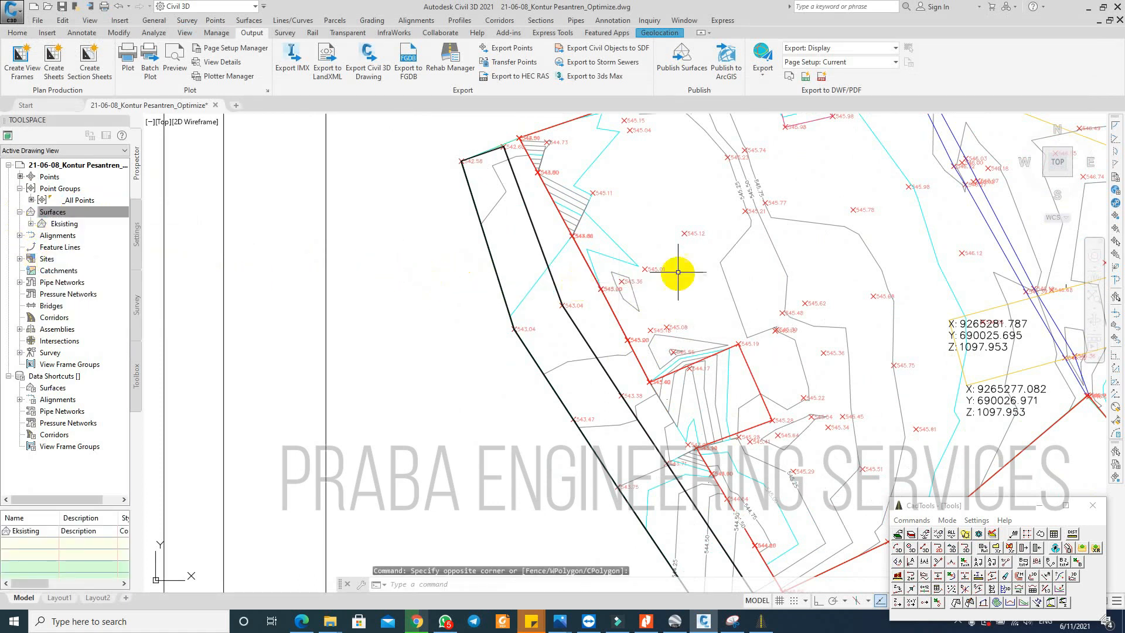
click(75, 213)
right_click(93, 212)
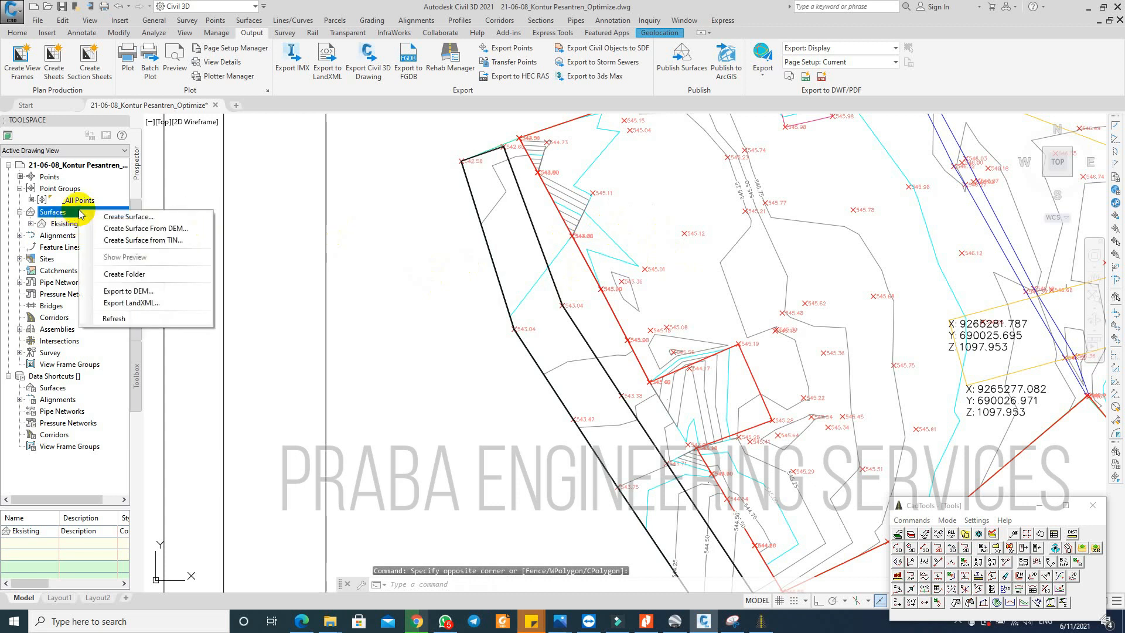
click(122, 217)
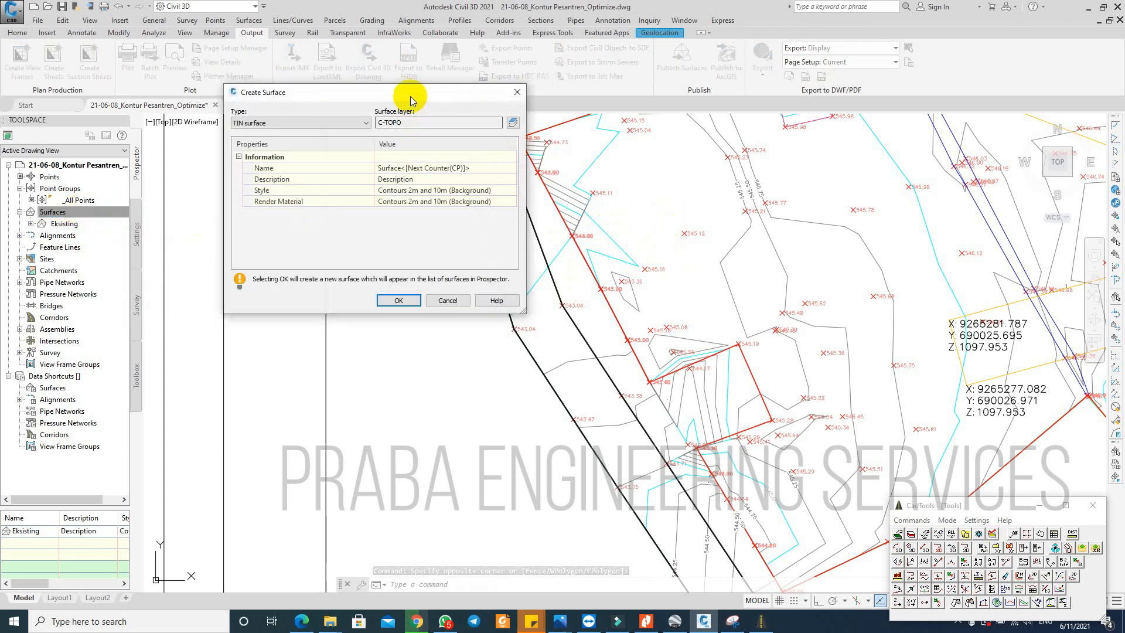
drag(413, 94, 533, 157)
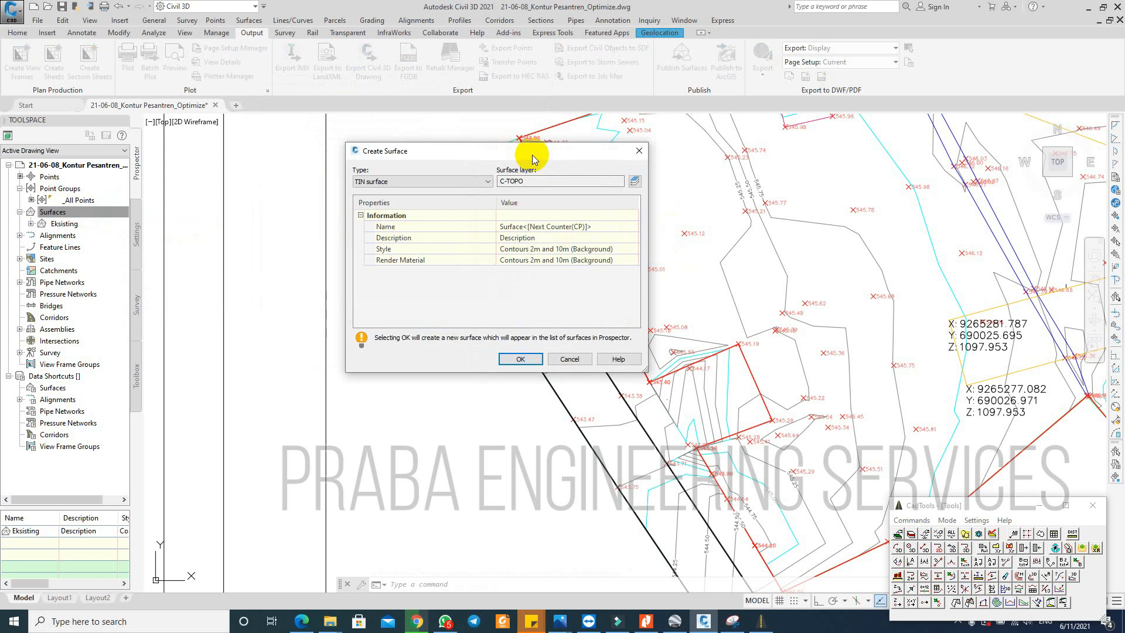
click(612, 227)
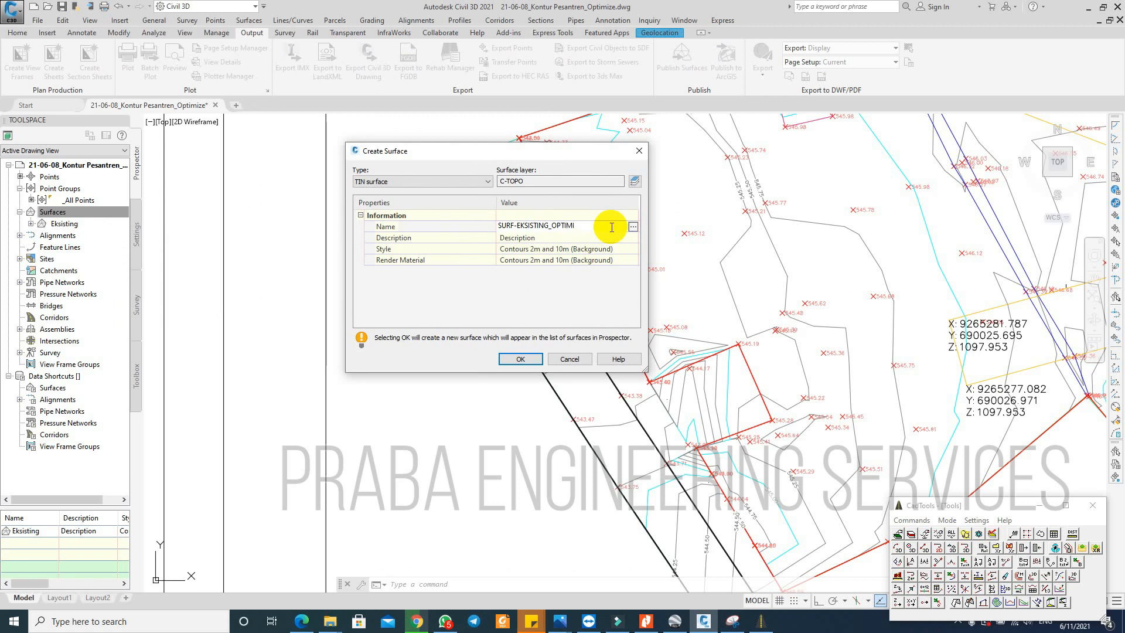
click(521, 359)
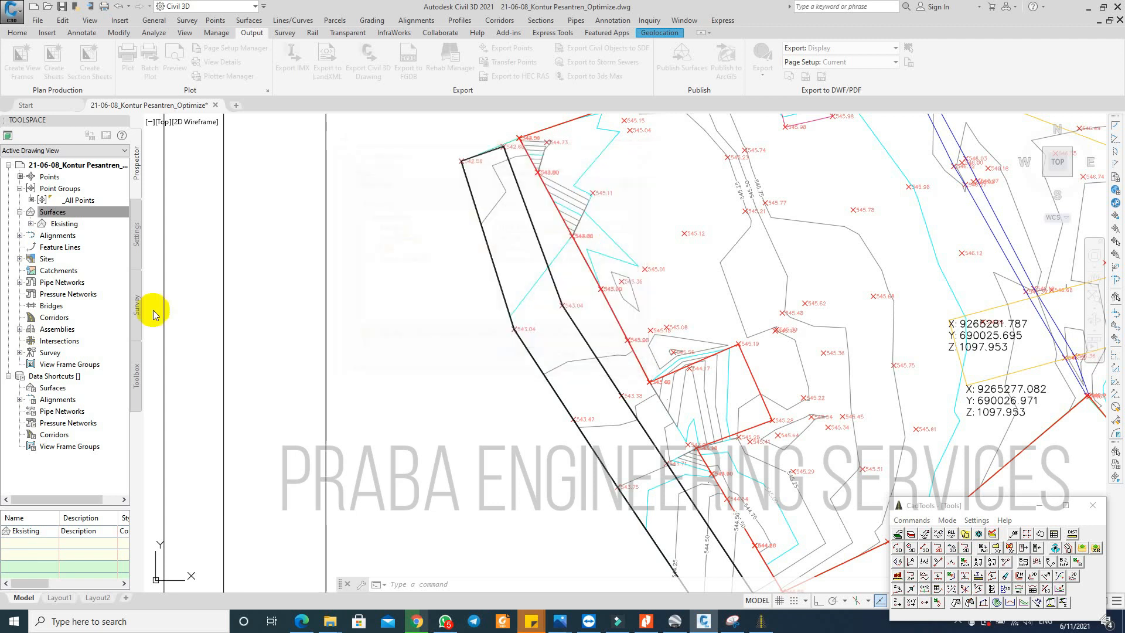
Step: Paste the Eksisting surface into SURF-EKSISTING_OPTIMIZE as a surface edit
click(30, 235)
click(42, 270)
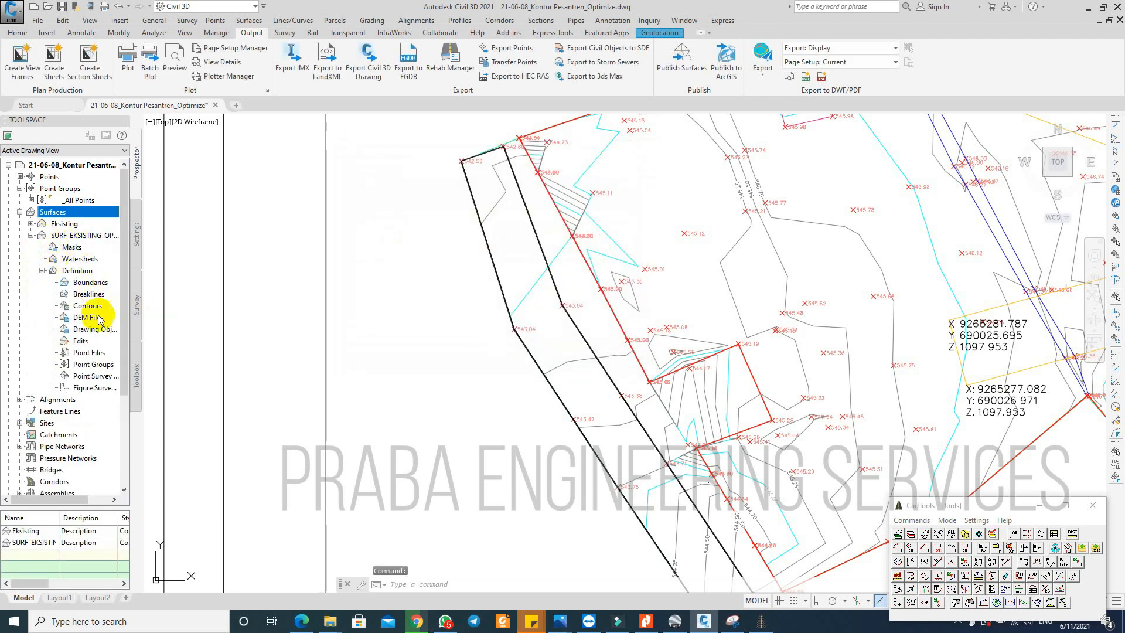
right_click(82, 341)
click(186, 474)
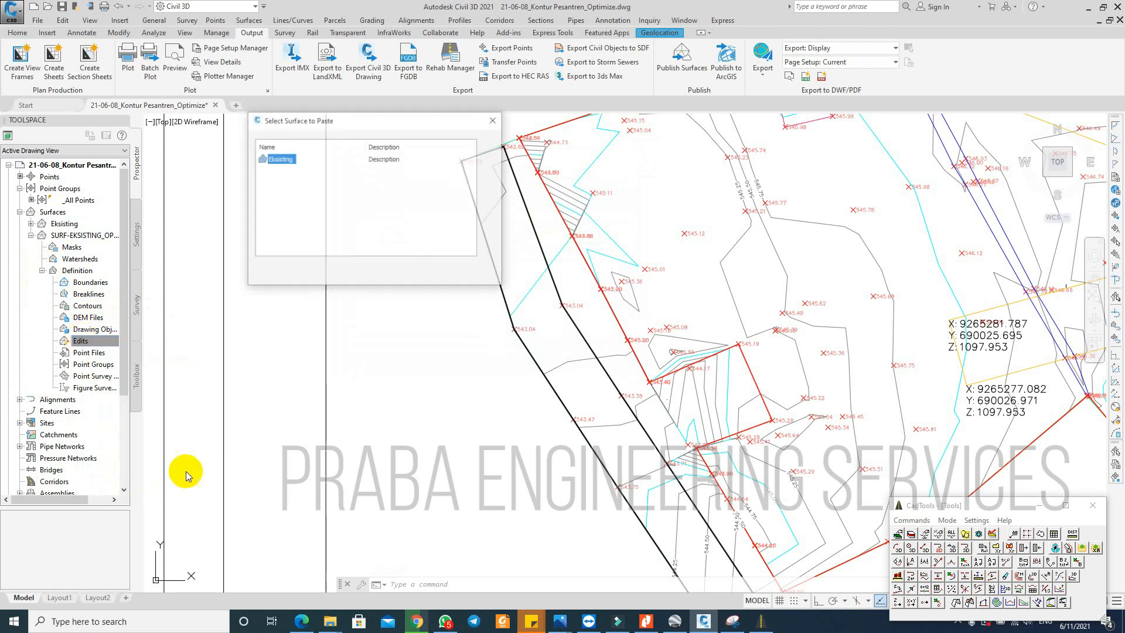
click(369, 269)
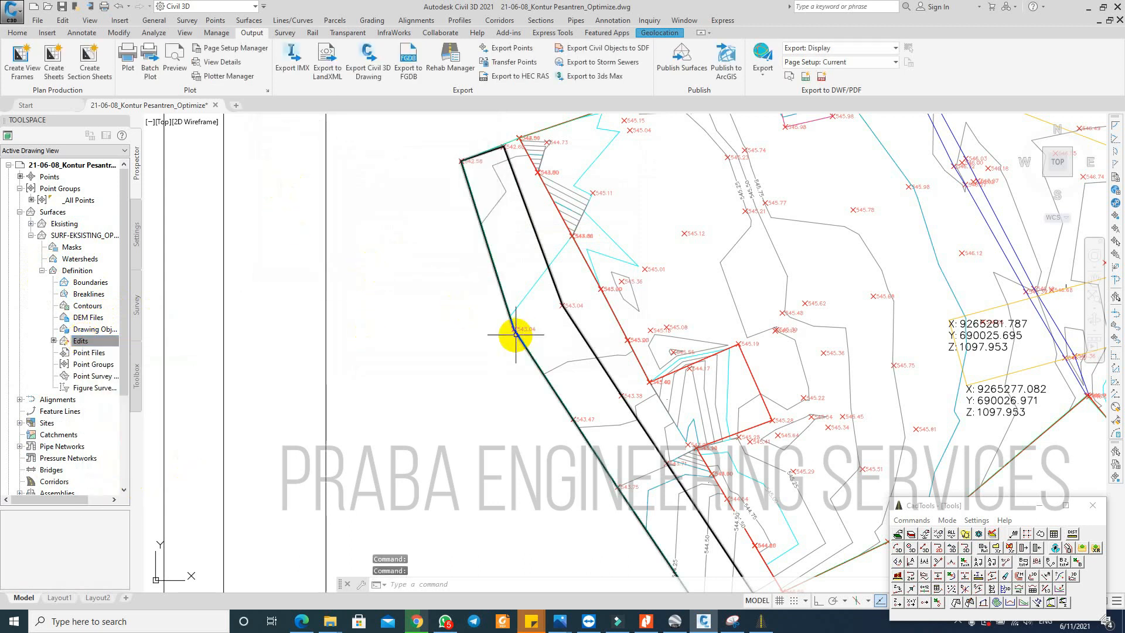
Step: Set the Eksisting surface's style to _No Display
click(68, 223)
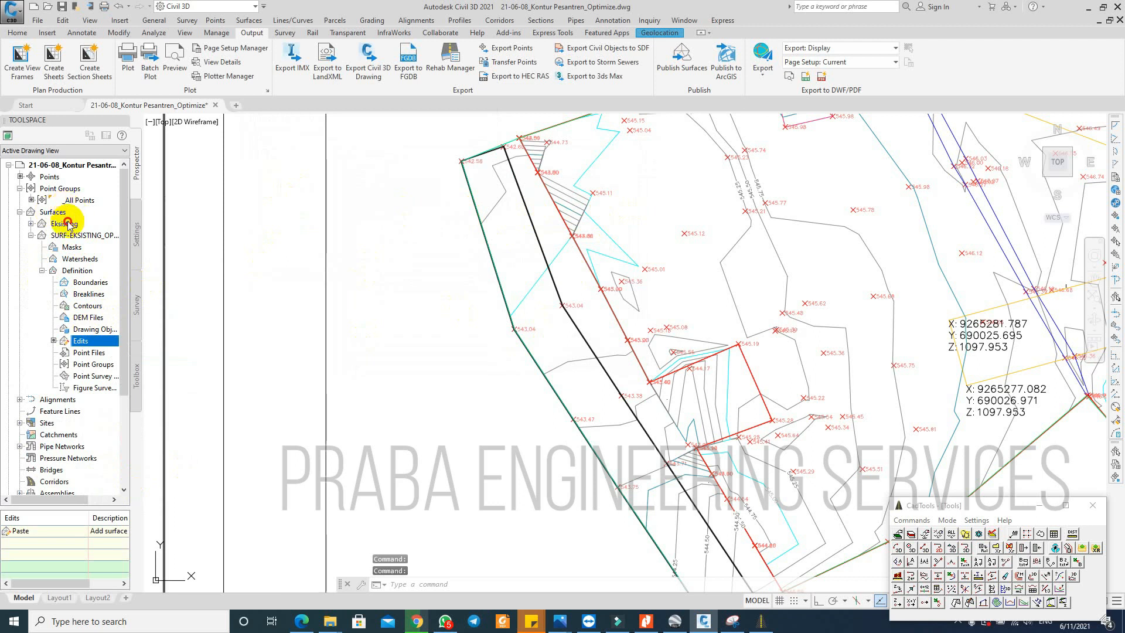
double_click(68, 223)
click(311, 214)
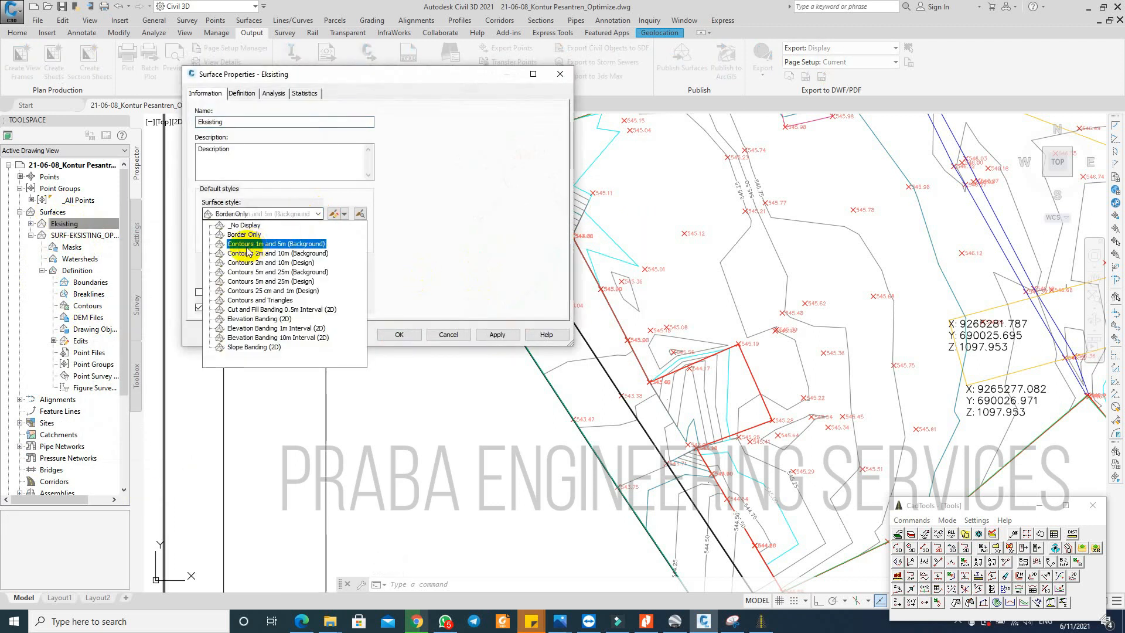
click(245, 225)
click(400, 334)
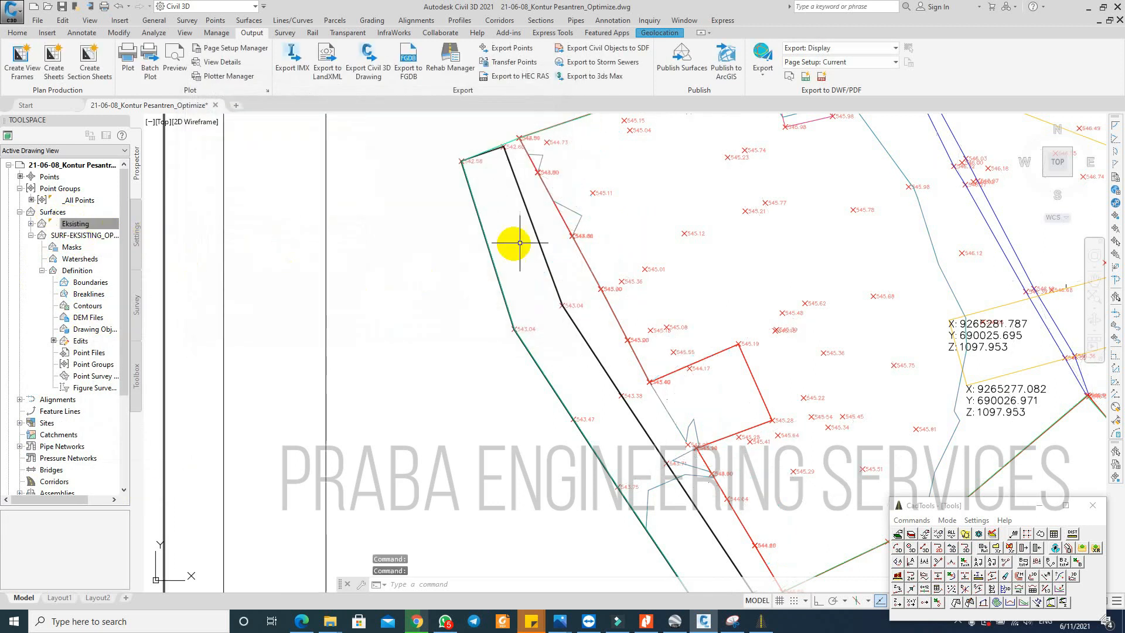
Step: Examine the extent and contours of SURF-EKSISTING_OPTIMIZE by selecting it in the drawing
click(573, 210)
scroll(582, 284, down, 5)
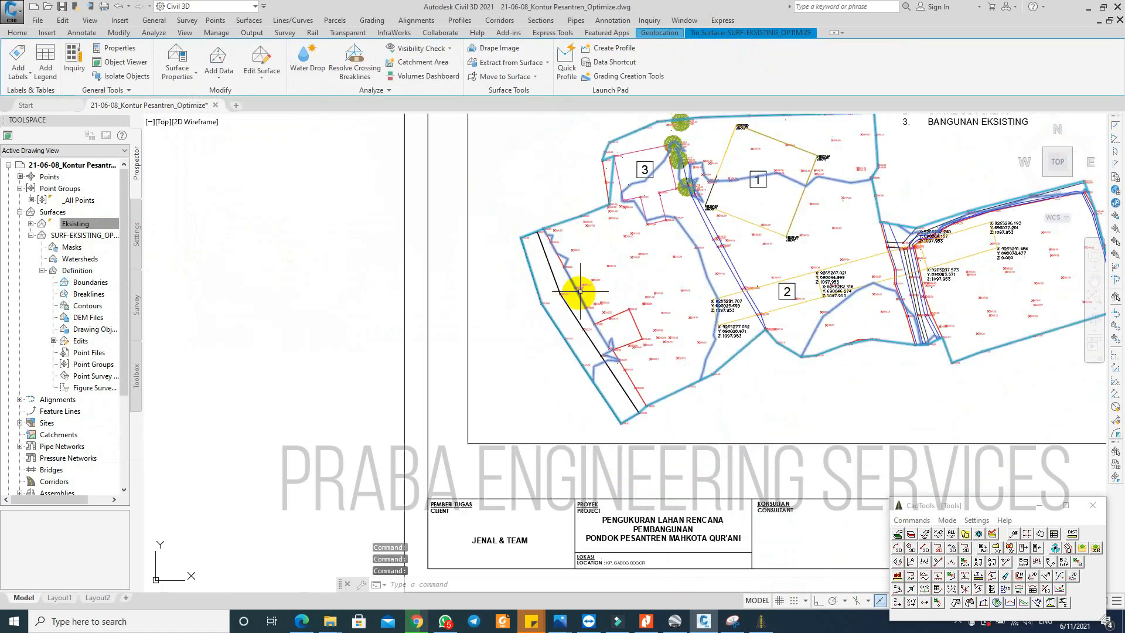
click(72, 236)
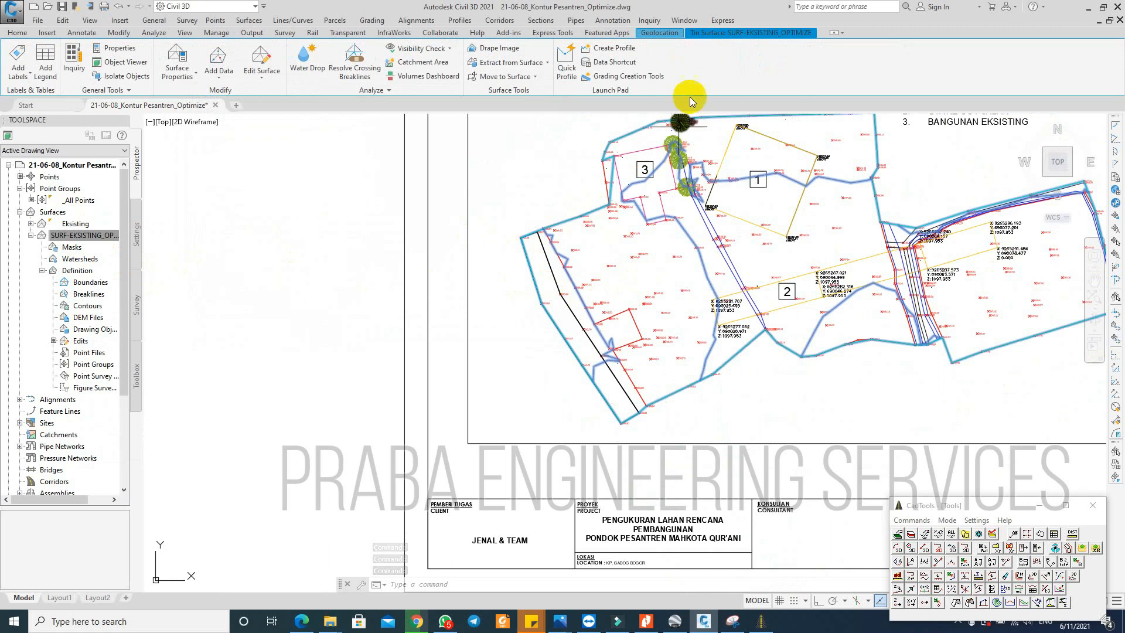
key(Escape)
click(39, 233)
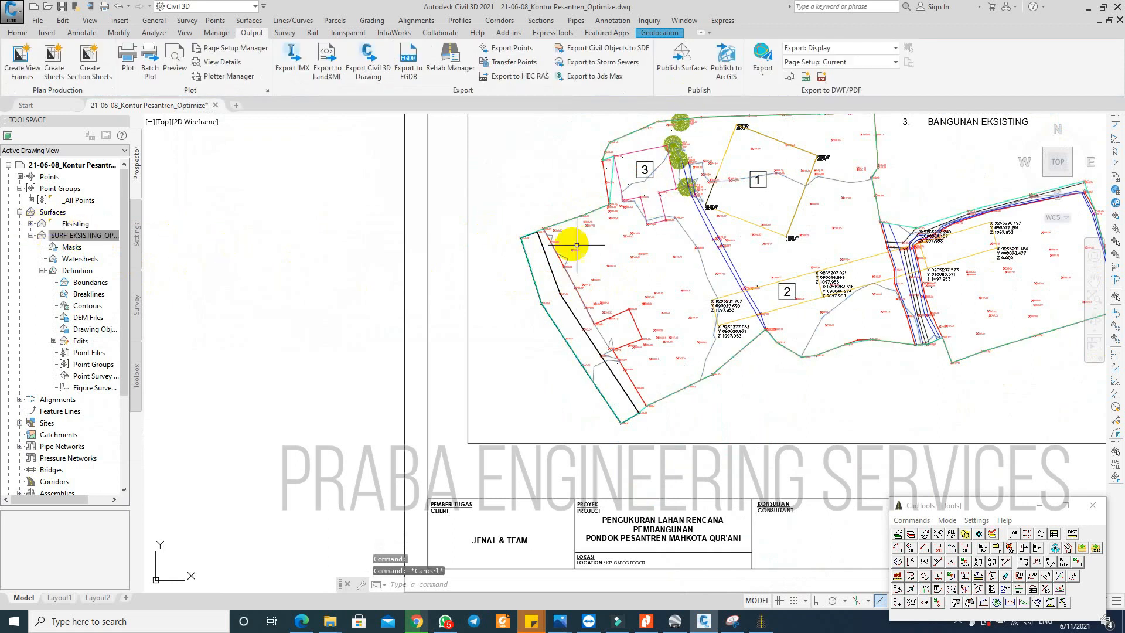
key(Escape)
scroll(564, 262, up, 3)
click(564, 261)
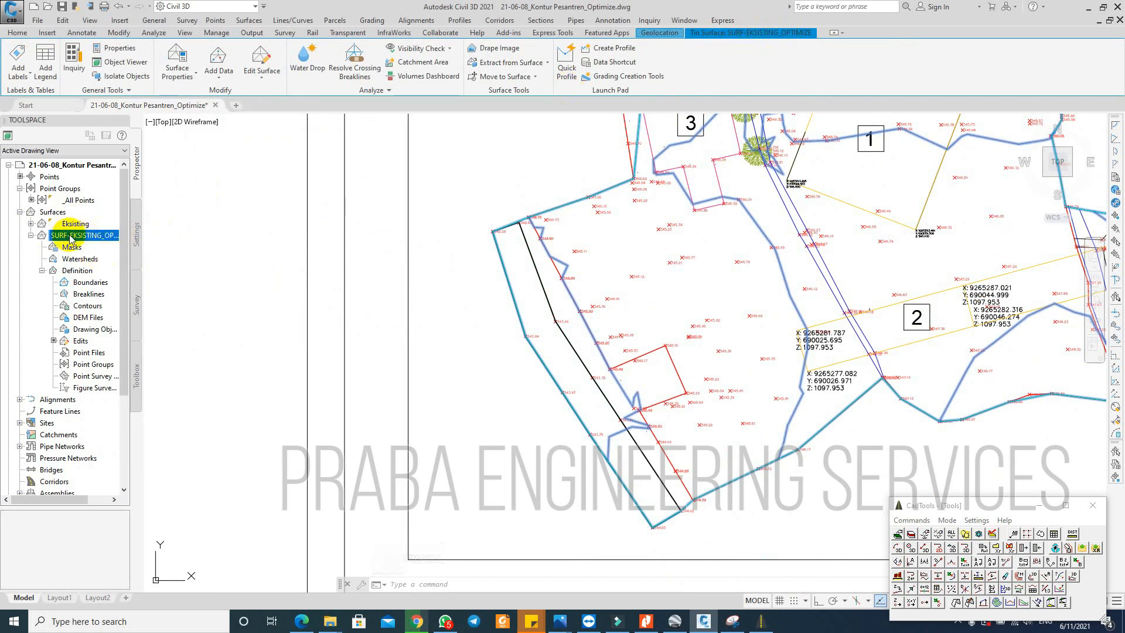
Step: Add the strip's two 3D polyline outlines to SURF-EKSISTING_OPTIMIZE as standard breaklines with the description "road surface"
scroll(484, 234, up, 3)
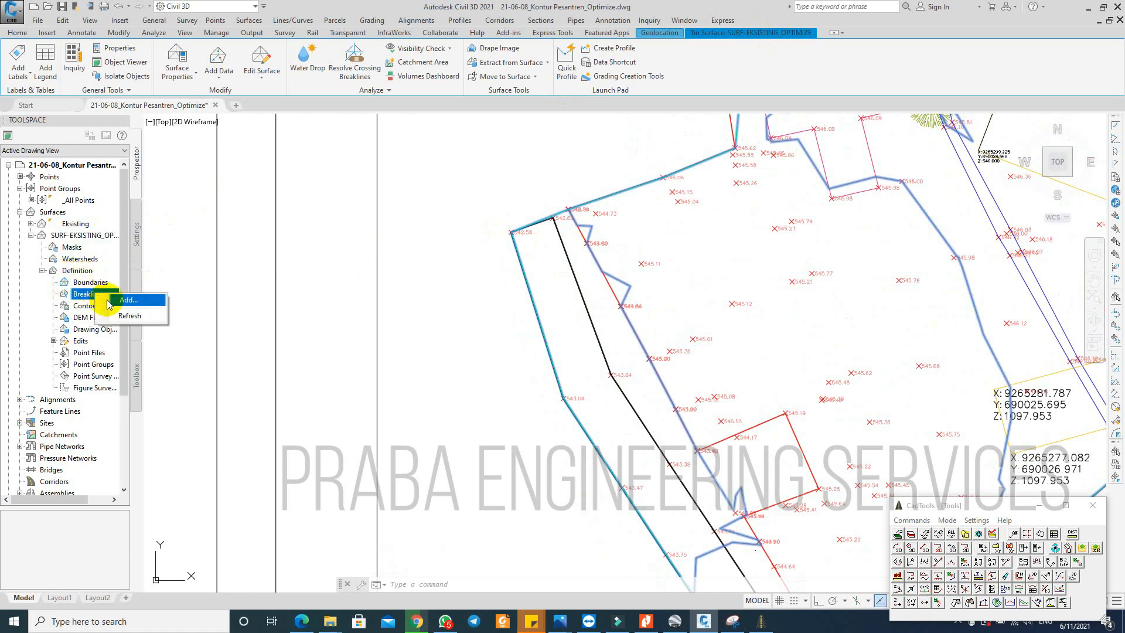
click(108, 304)
key(Escape)
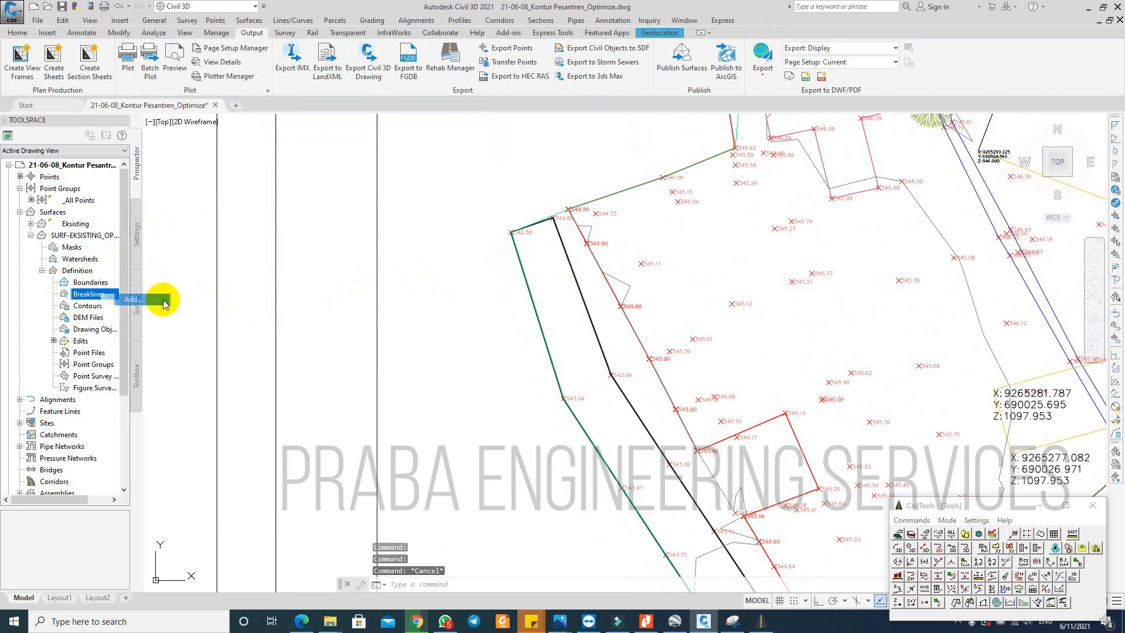
click(164, 303)
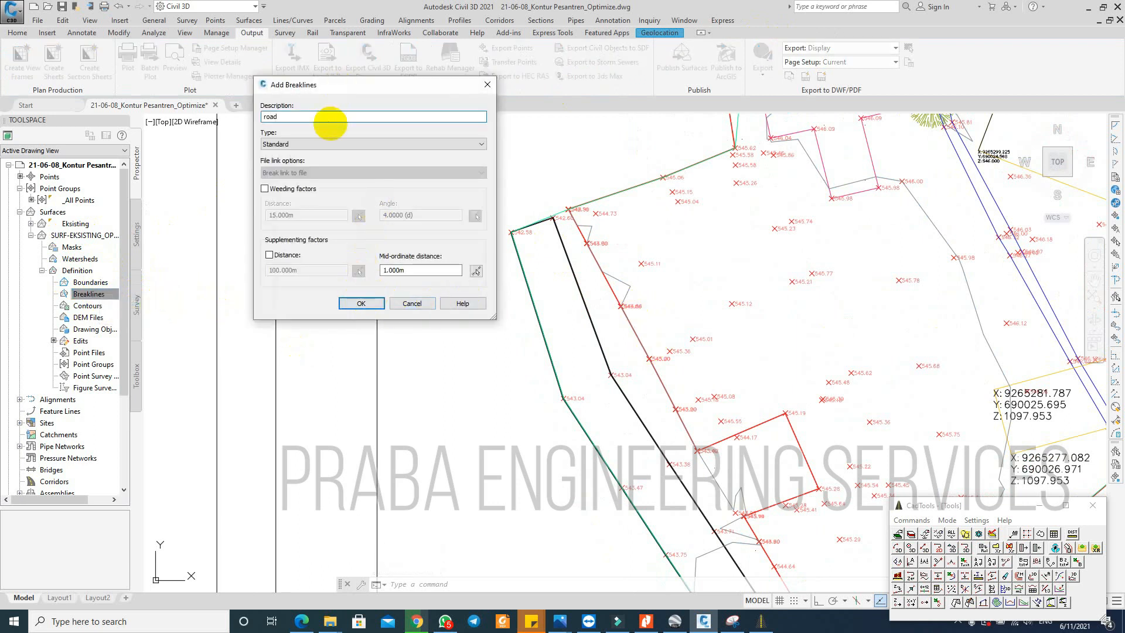
click(361, 303)
scroll(577, 259, up, 8)
click(530, 256)
click(514, 258)
Step: Draw a straight polyline crossing both edges of the western road strip as a section line
scroll(527, 246, up, 5)
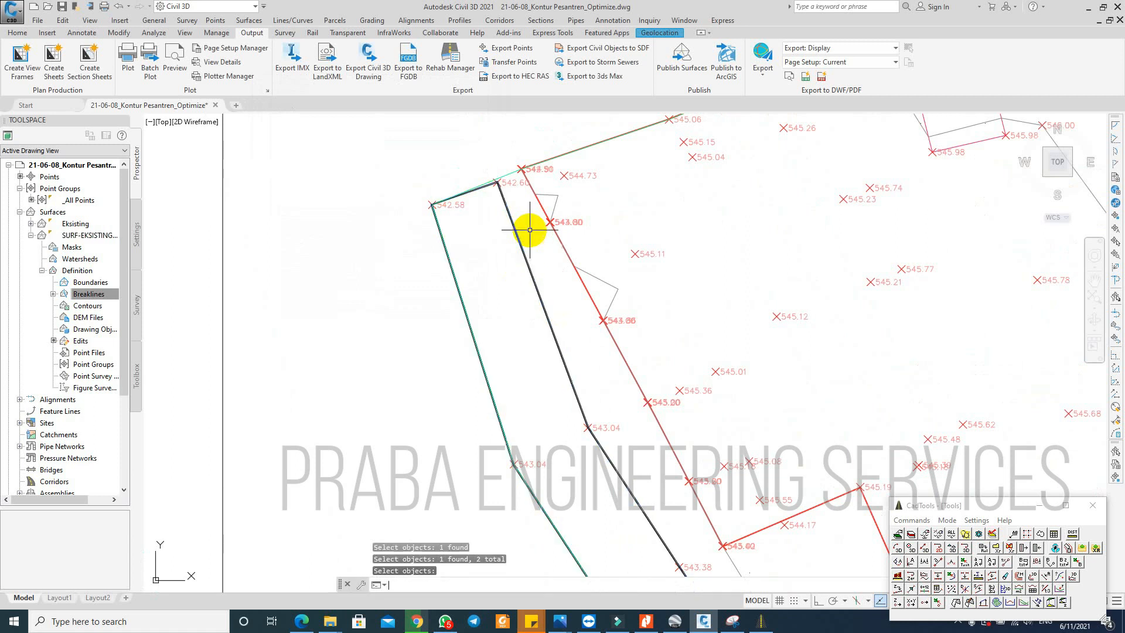
scroll(519, 205, down, 6)
scroll(564, 264, up, 6)
text(pl)
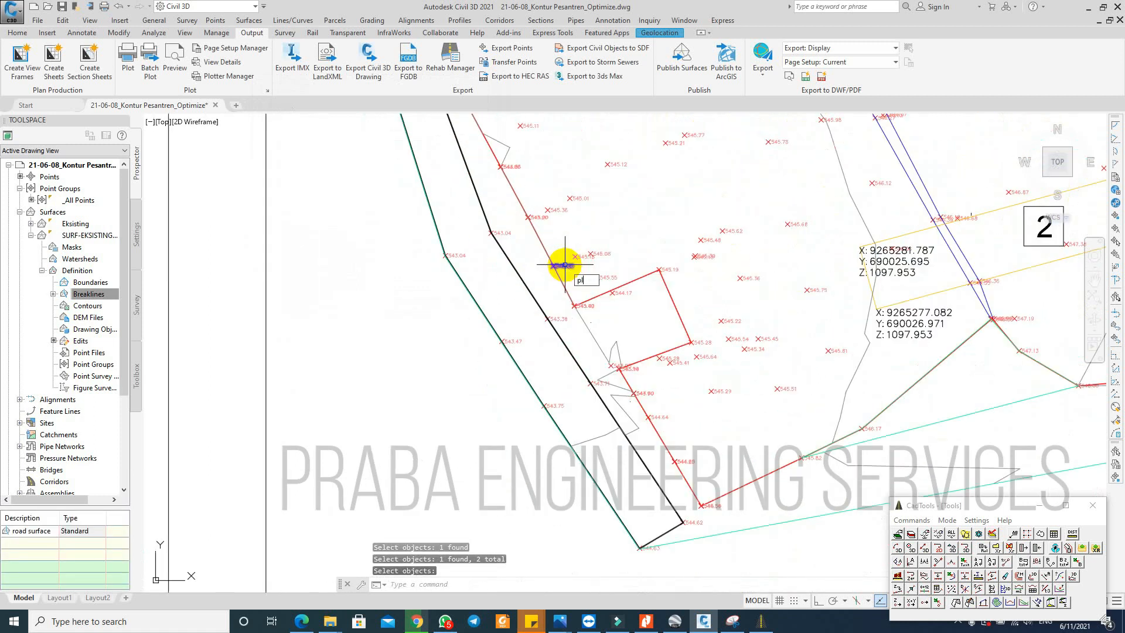
key(Return)
click(616, 333)
click(488, 410)
key(Return)
Step: Start a quick profile of all surfaces along the section line, choosing the Design Profile style for SURF-EKSISTING_OPTIMIZE
scroll(524, 359, up, 4)
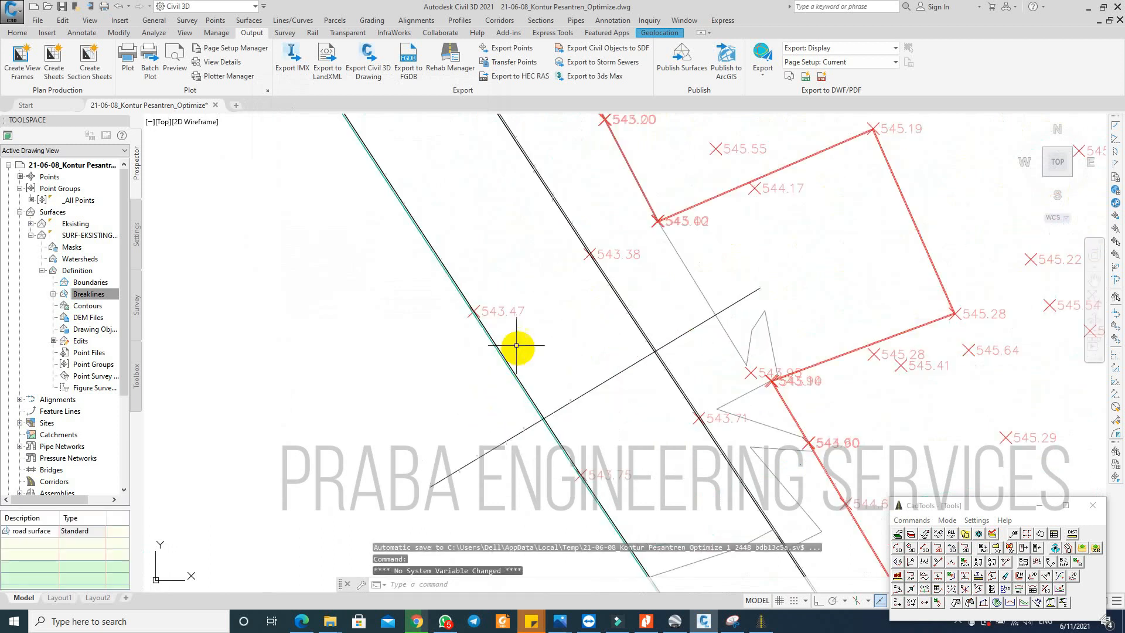
scroll(504, 343, down, 2)
click(476, 344)
right_click(392, 328)
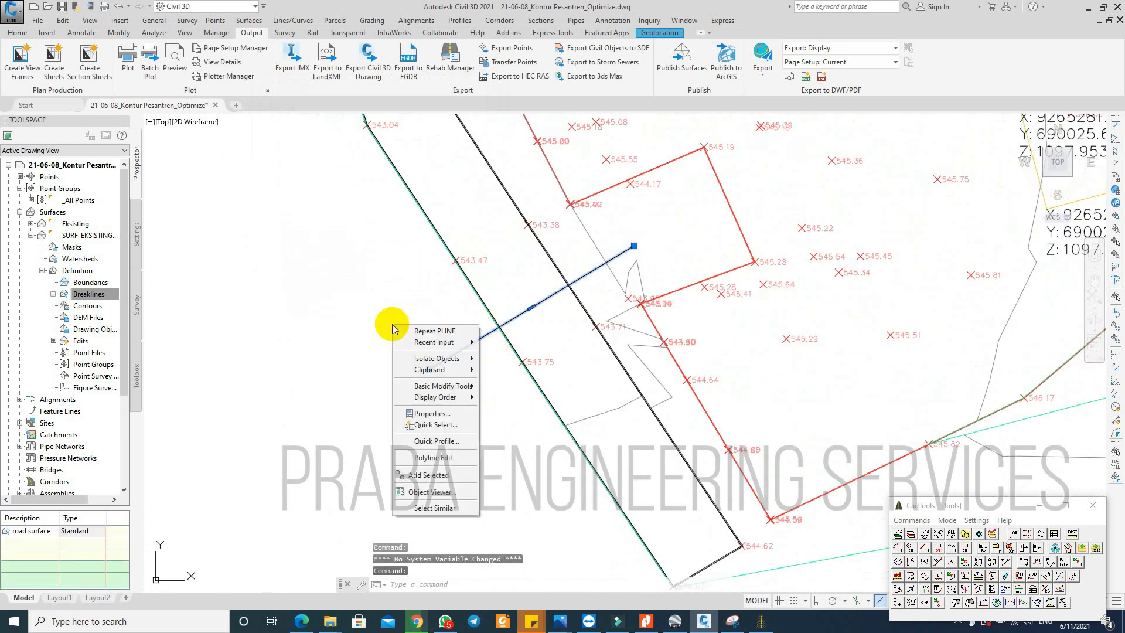
click(453, 440)
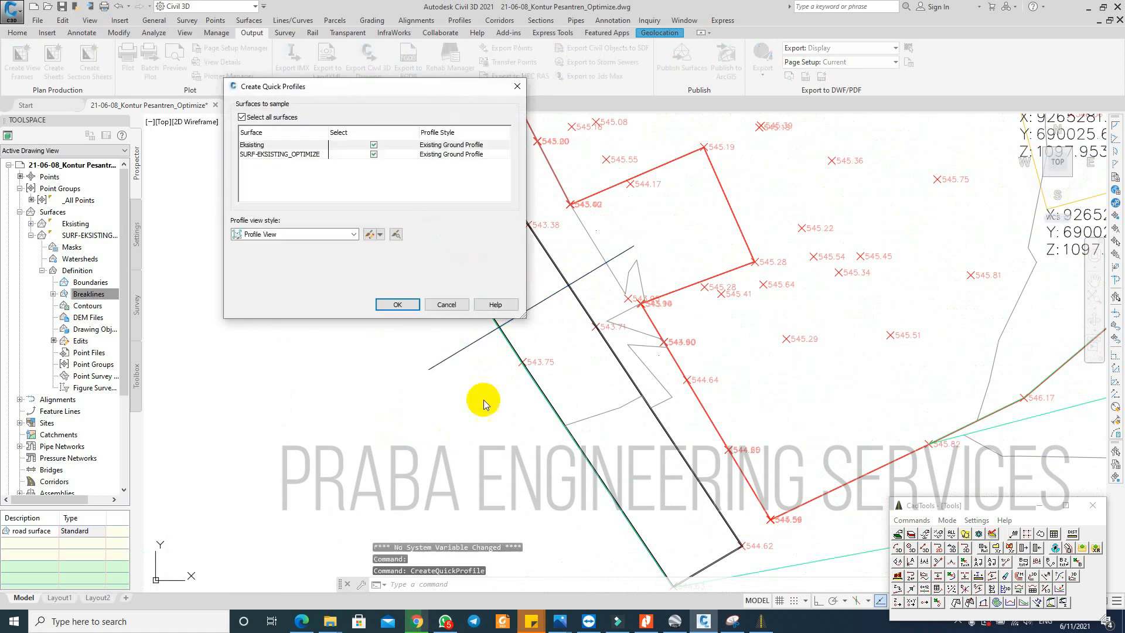
click(252, 145)
click(363, 154)
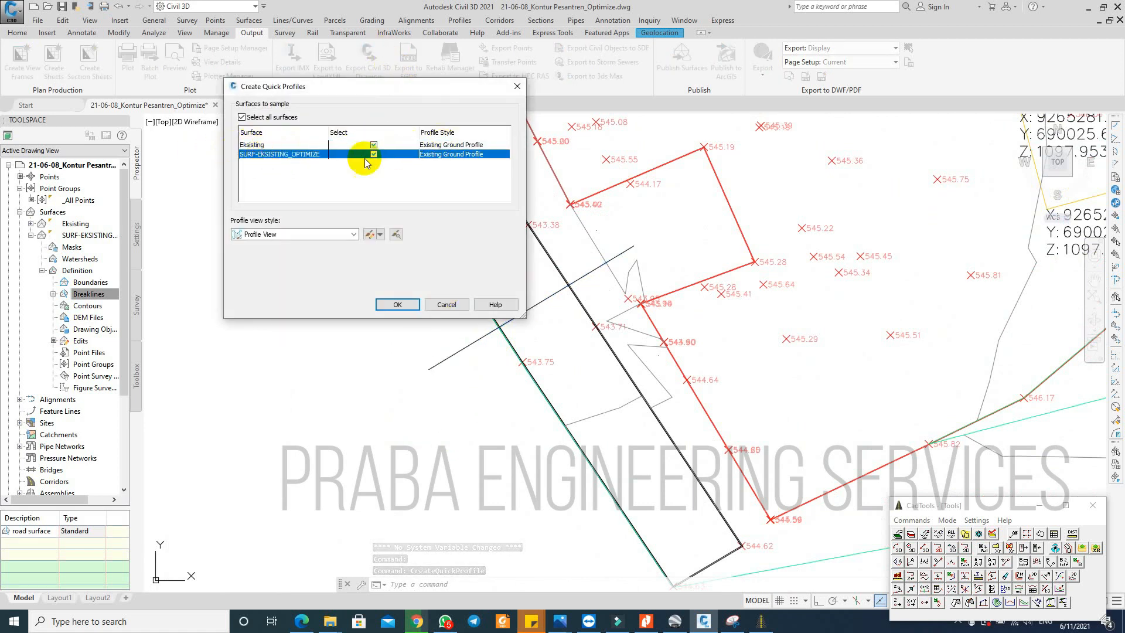
click(451, 154)
click(727, 398)
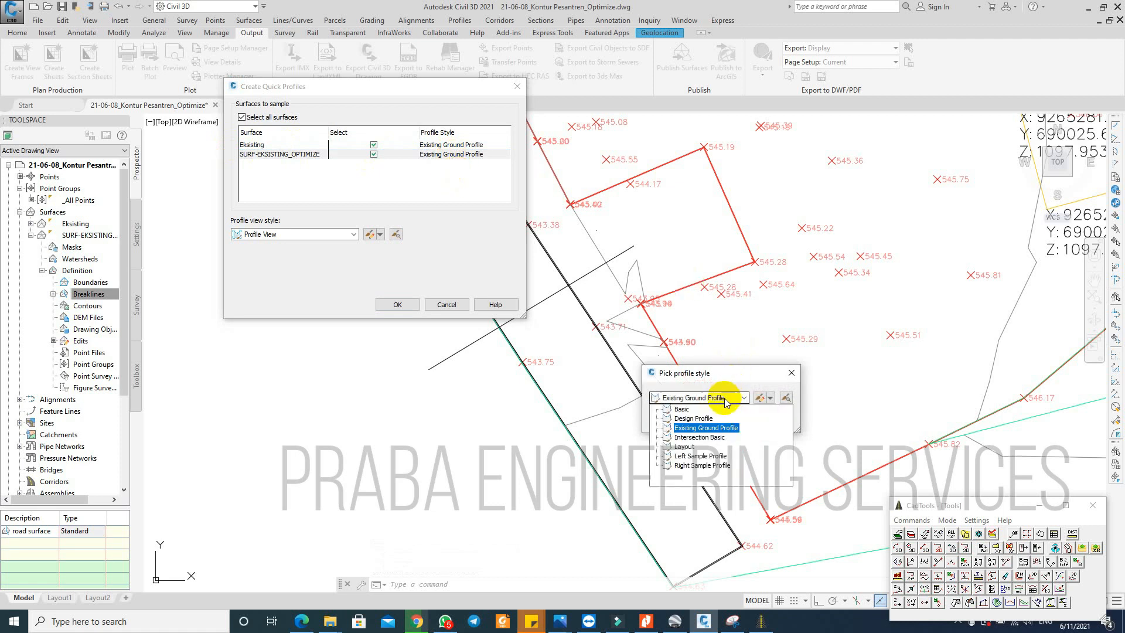
click(697, 418)
Step: Set the Line component of the Design Profile style to magenta with a 0.40 mm lineweight
click(761, 400)
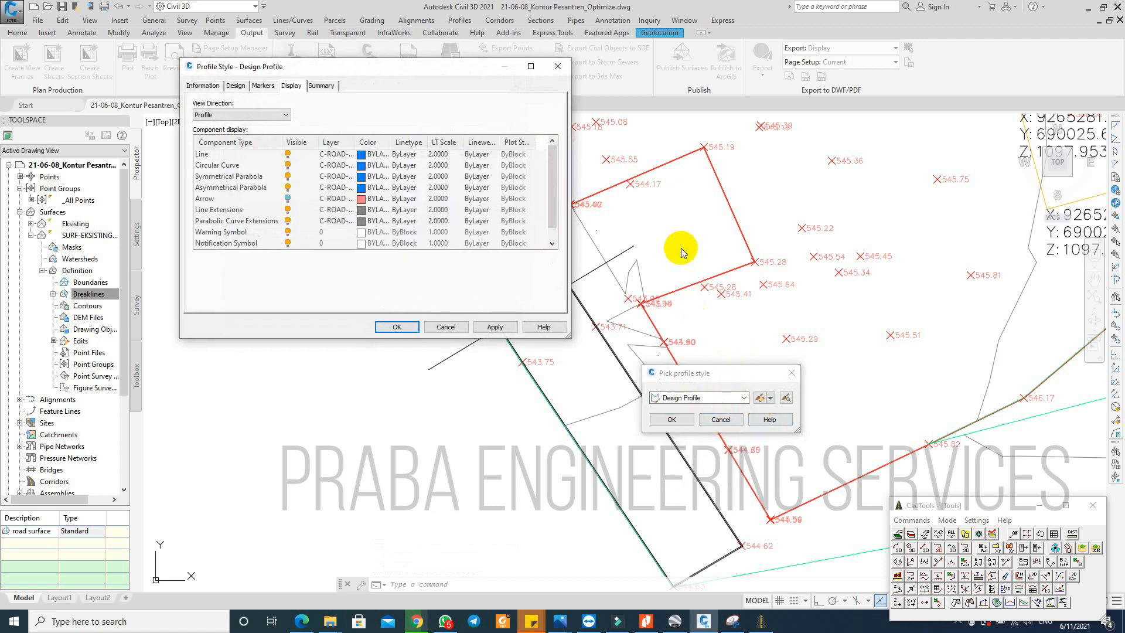
click(373, 154)
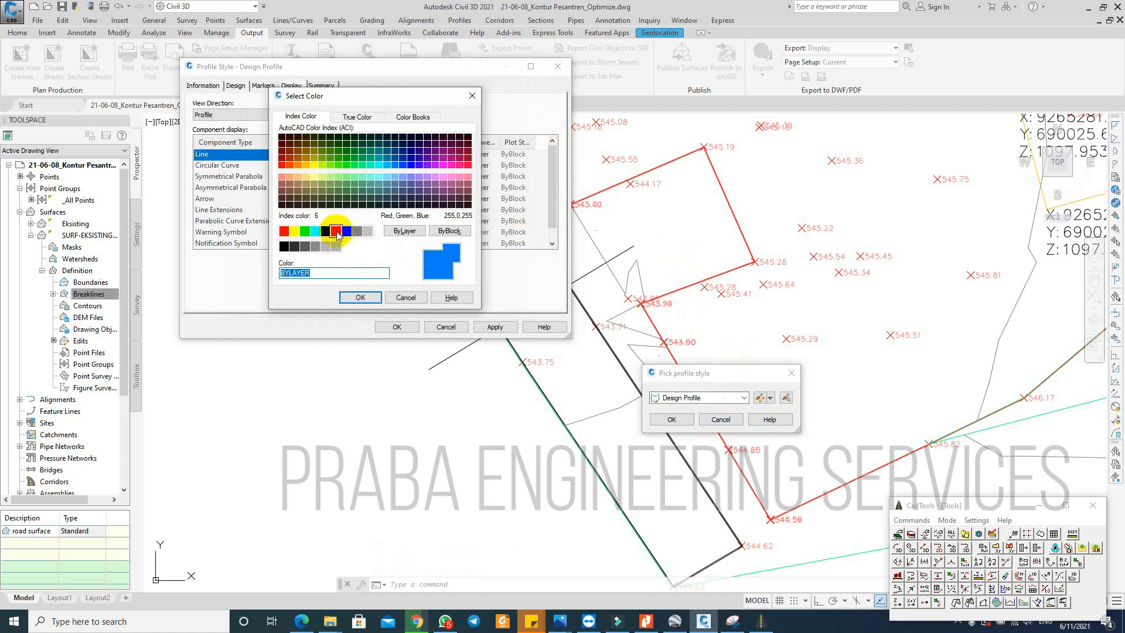
click(355, 298)
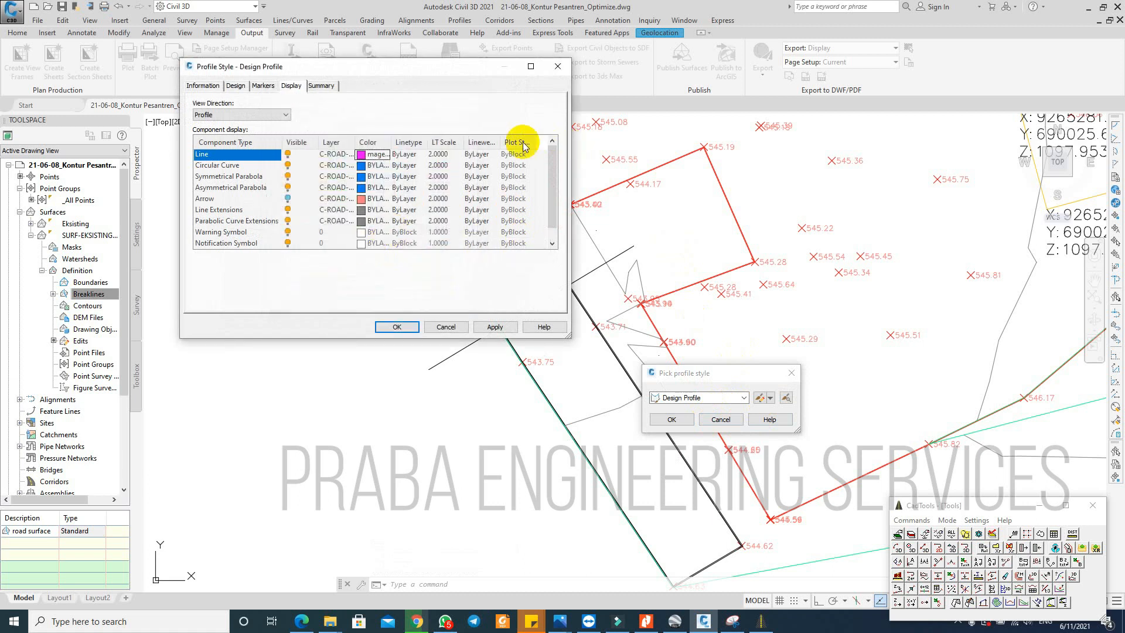
click(490, 156)
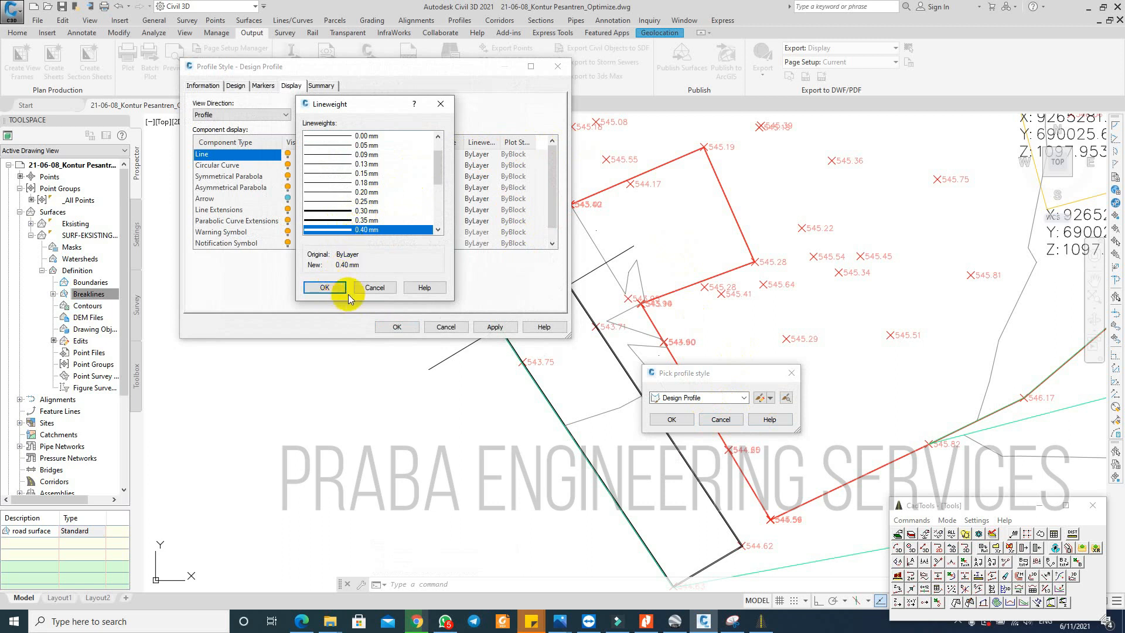
click(324, 287)
click(397, 326)
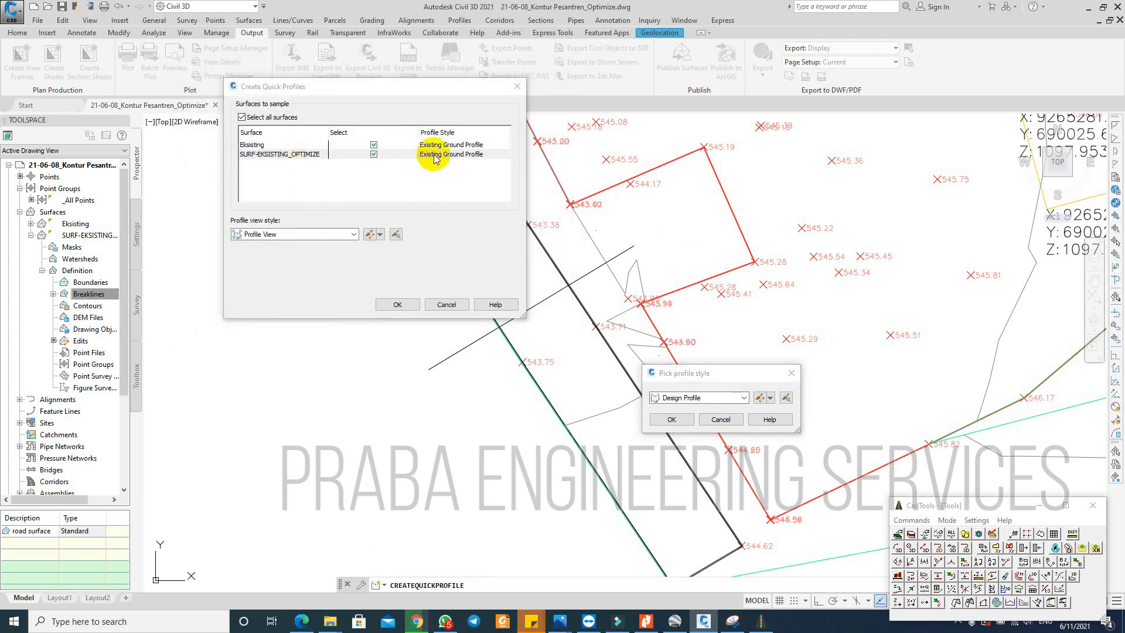
Step: Apply the Design Profile style and place the quick profile view in the empty space beside the drawing sheet
click(672, 419)
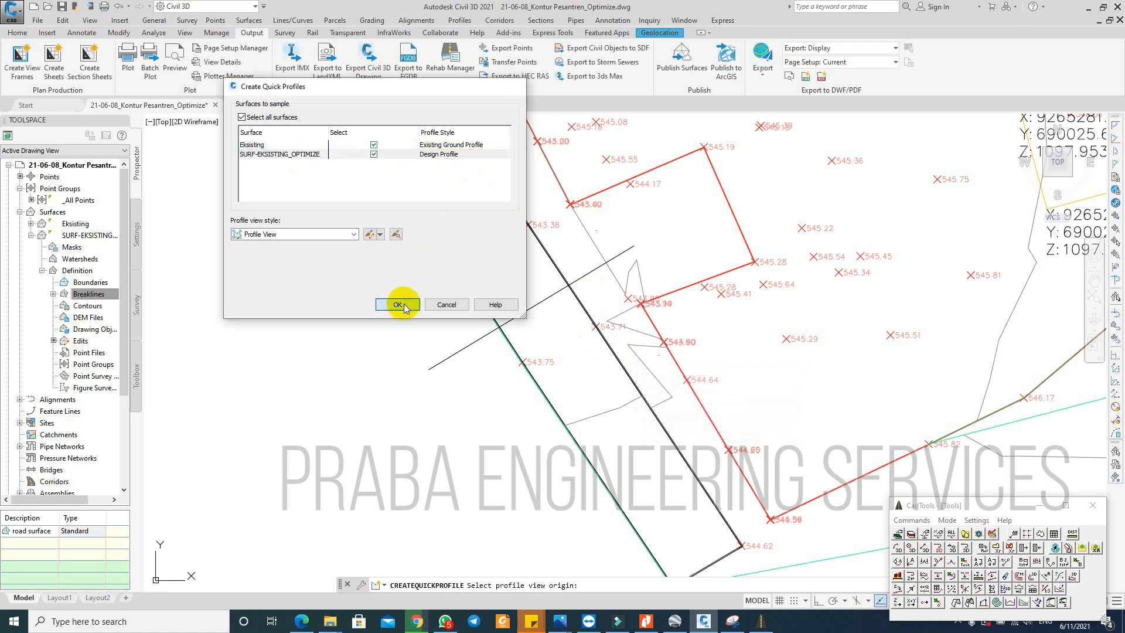
click(398, 303)
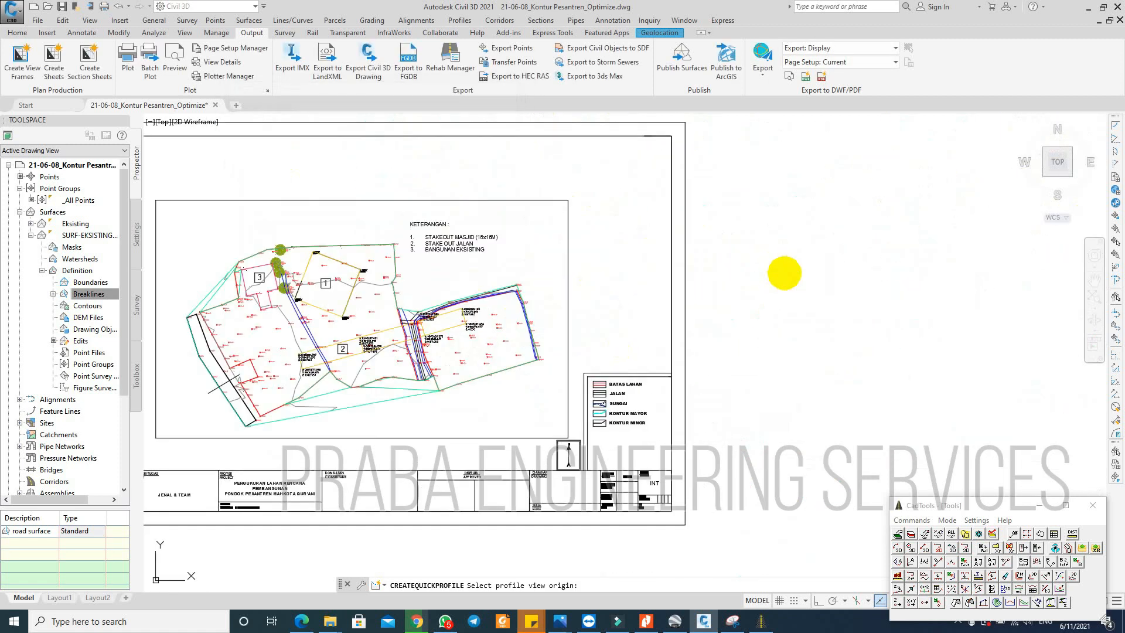
click(784, 276)
Step: Compare the Eksisting and SURF-EKSISTING_OPTIMIZE profiles in the quick profile view by selecting each line
scroll(874, 236, up, 10)
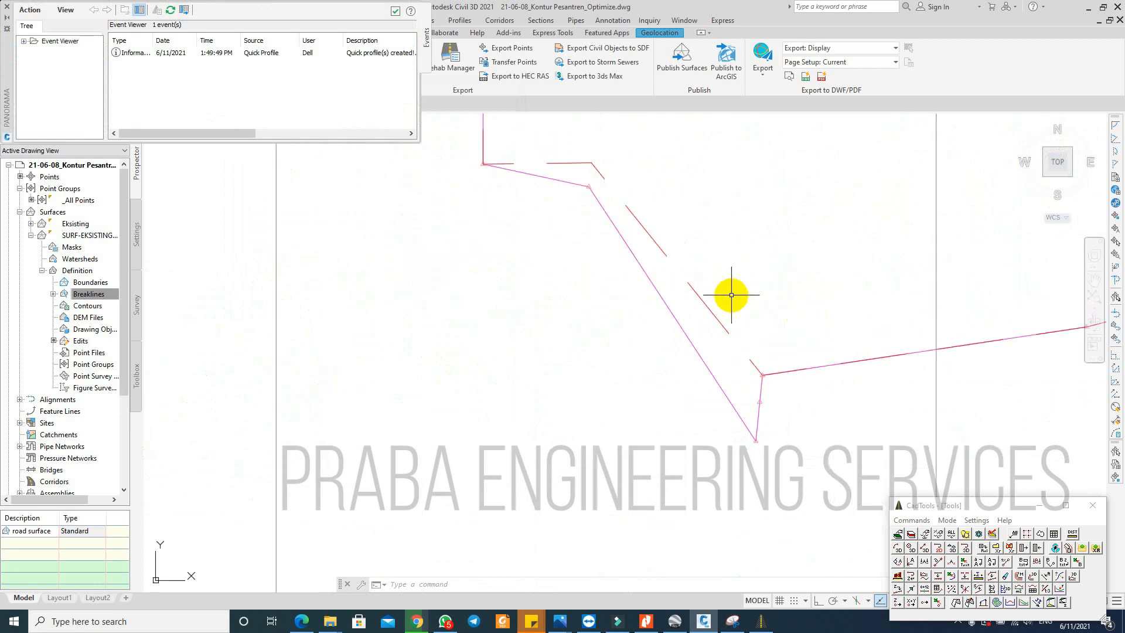
click(629, 211)
scroll(645, 244, down, 2)
key(Escape)
click(649, 256)
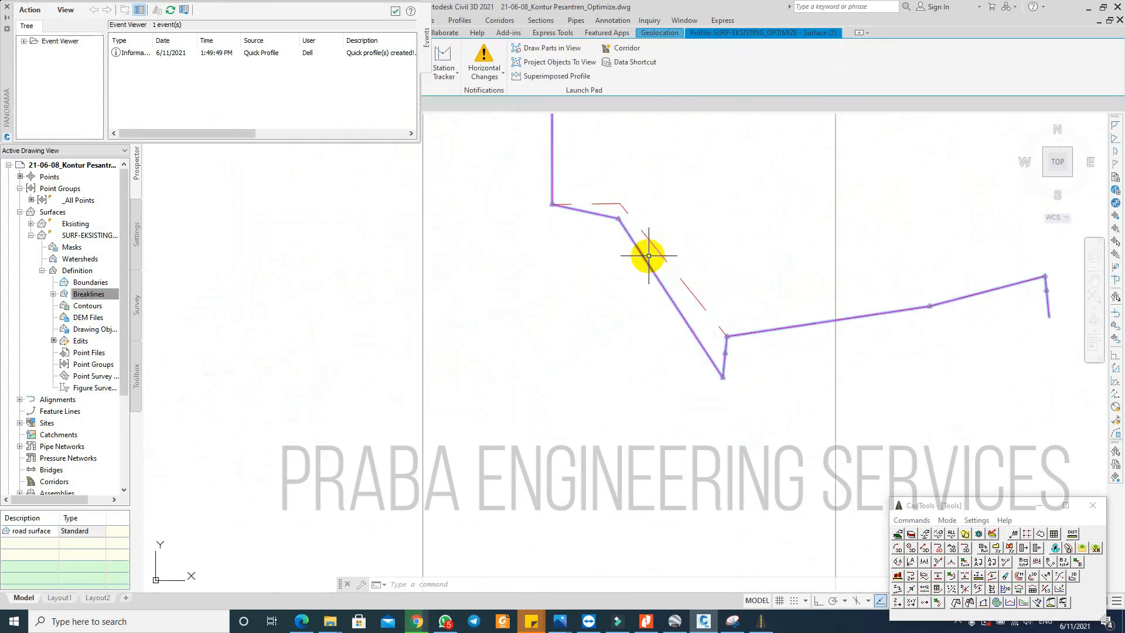
scroll(668, 261, down, 4)
scroll(732, 276, up, 4)
key(Escape)
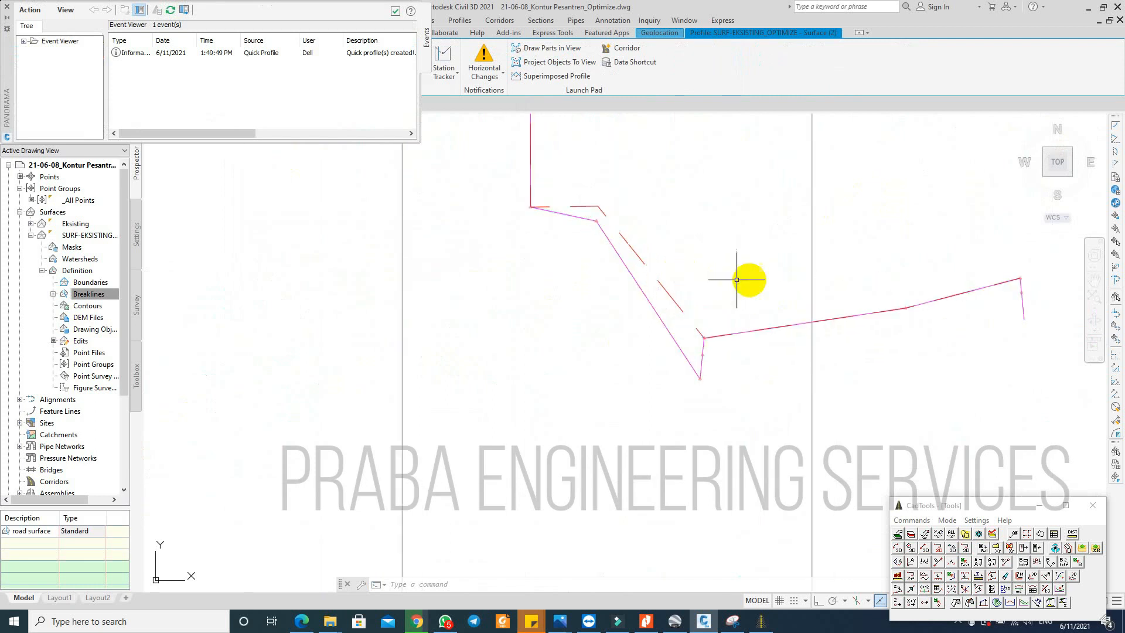
click(671, 298)
scroll(671, 297, down, 4)
scroll(795, 283, up, 4)
key(Escape)
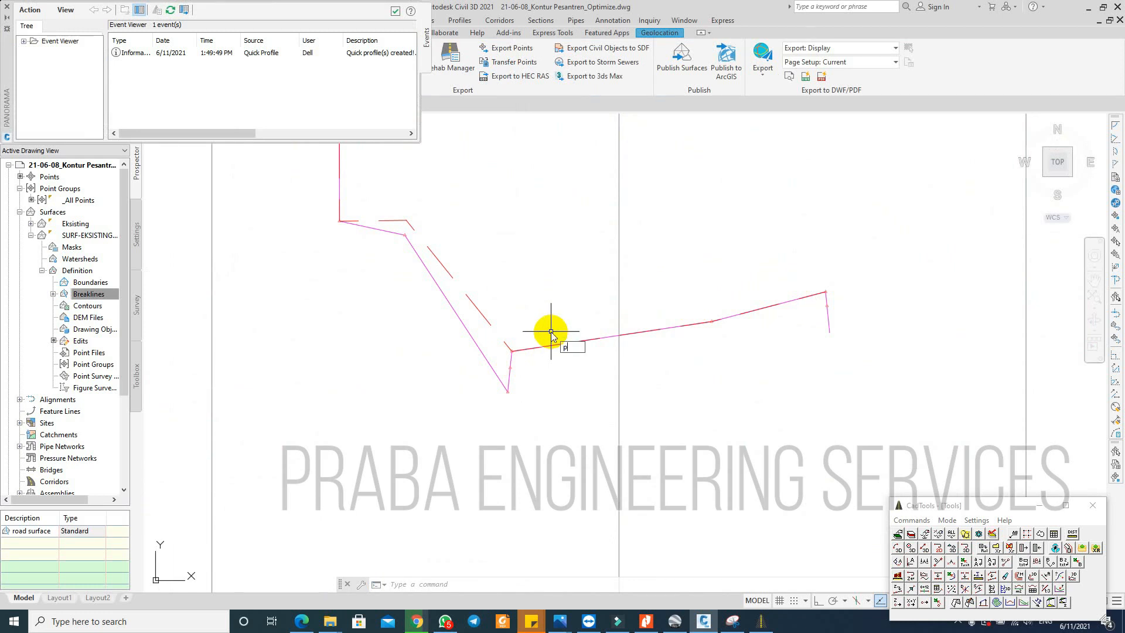
text(l)
key(Return)
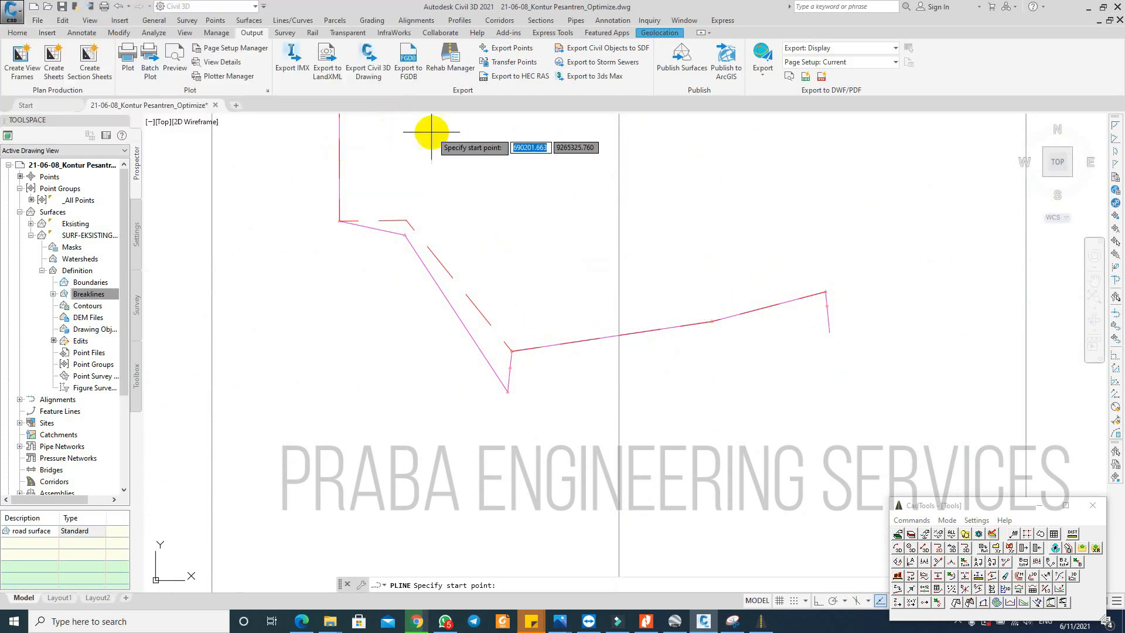
key(Escape)
Step: Draw a rectangle framing the road portion of the two profiles, and check the Eksisting profile within it
click(18, 33)
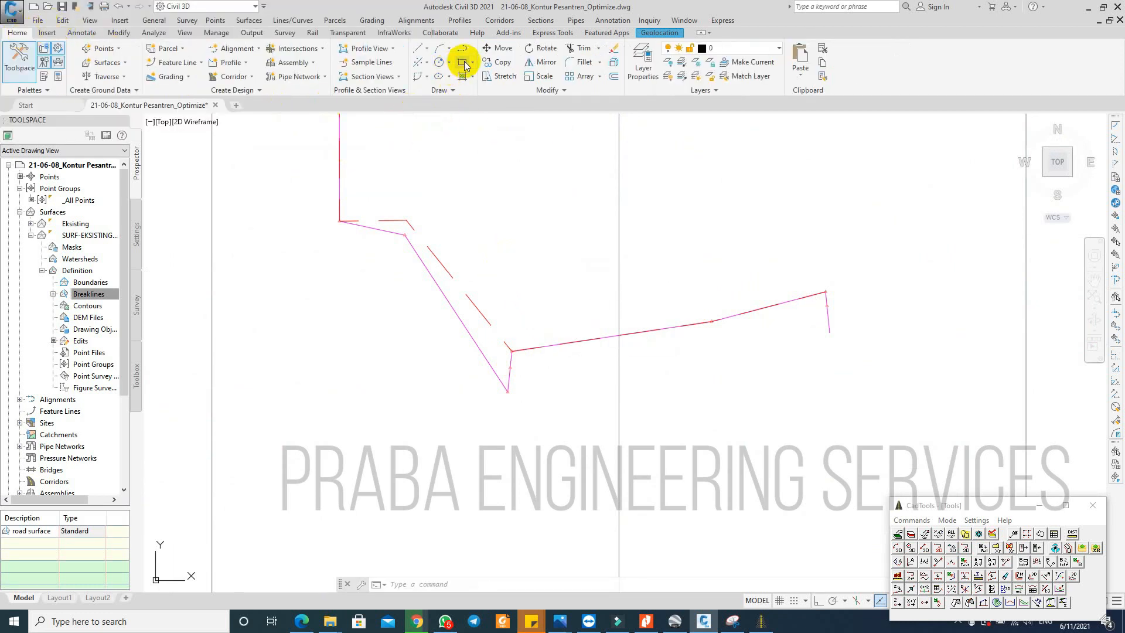
click(464, 66)
click(488, 216)
scroll(627, 363, up, 2)
scroll(582, 363, down, 2)
scroll(514, 370, up, 4)
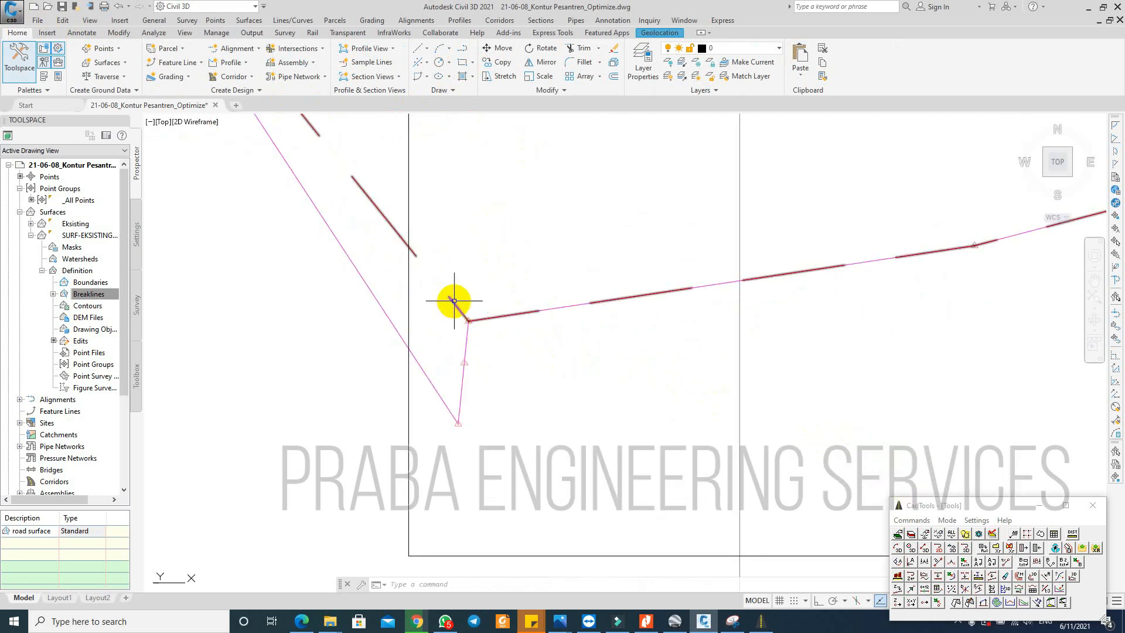
click(454, 300)
scroll(447, 405, down, 2)
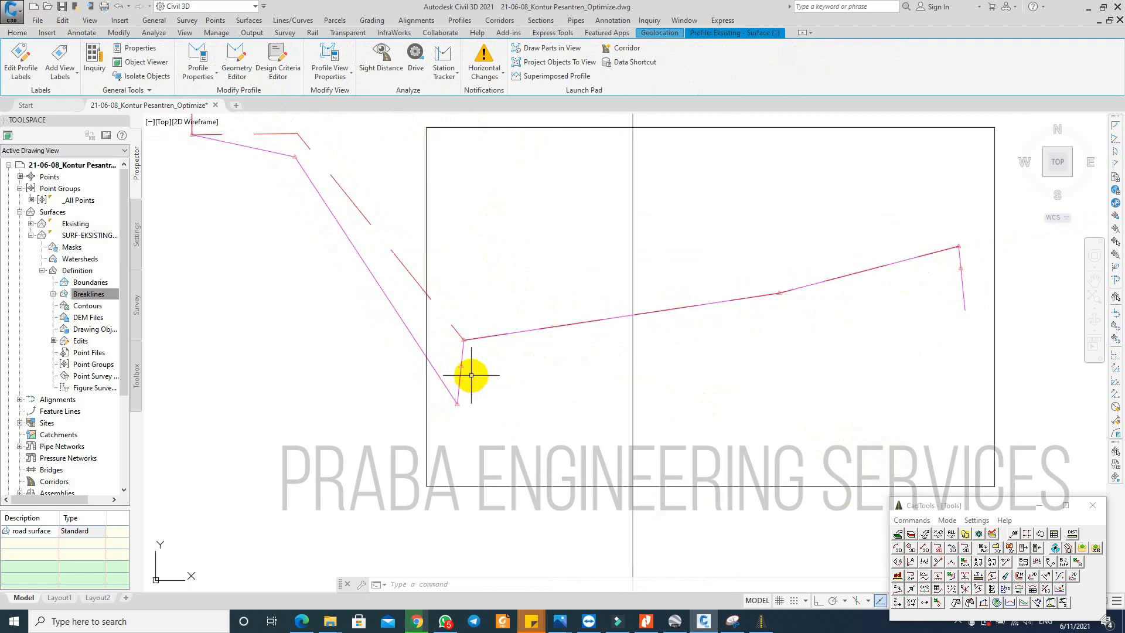
key(Escape)
text(pl)
key(Return)
click(490, 413)
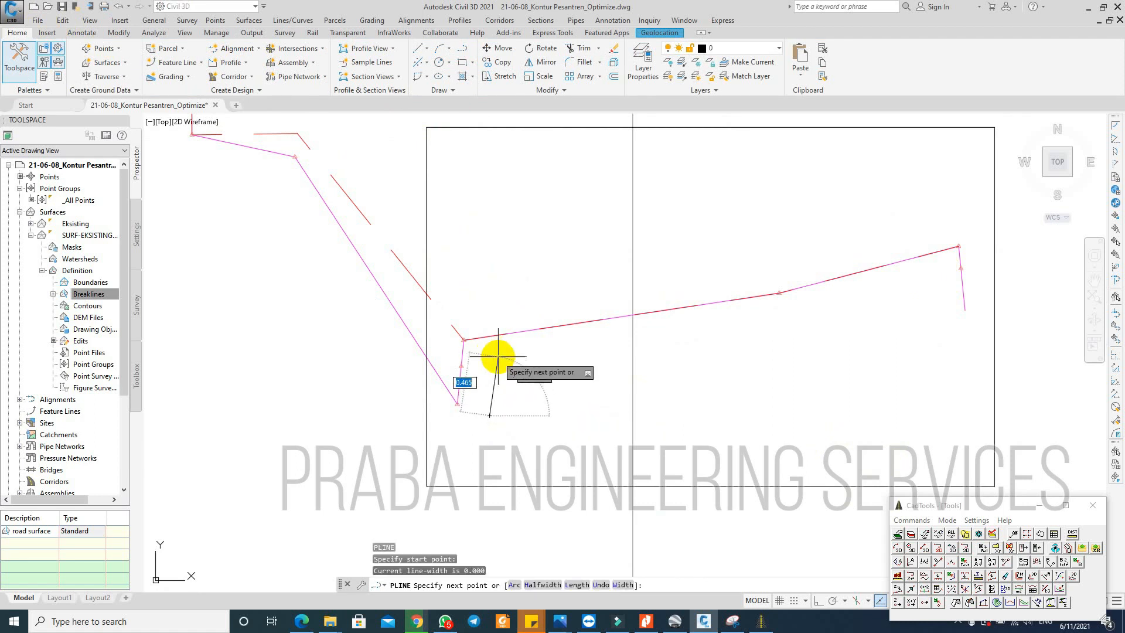
key(Escape)
Step: Sketch a polyline approximating the road cross-section inside the rectangle, sloping between the two edges and dropping at both ends
key(Return)
click(466, 409)
click(473, 352)
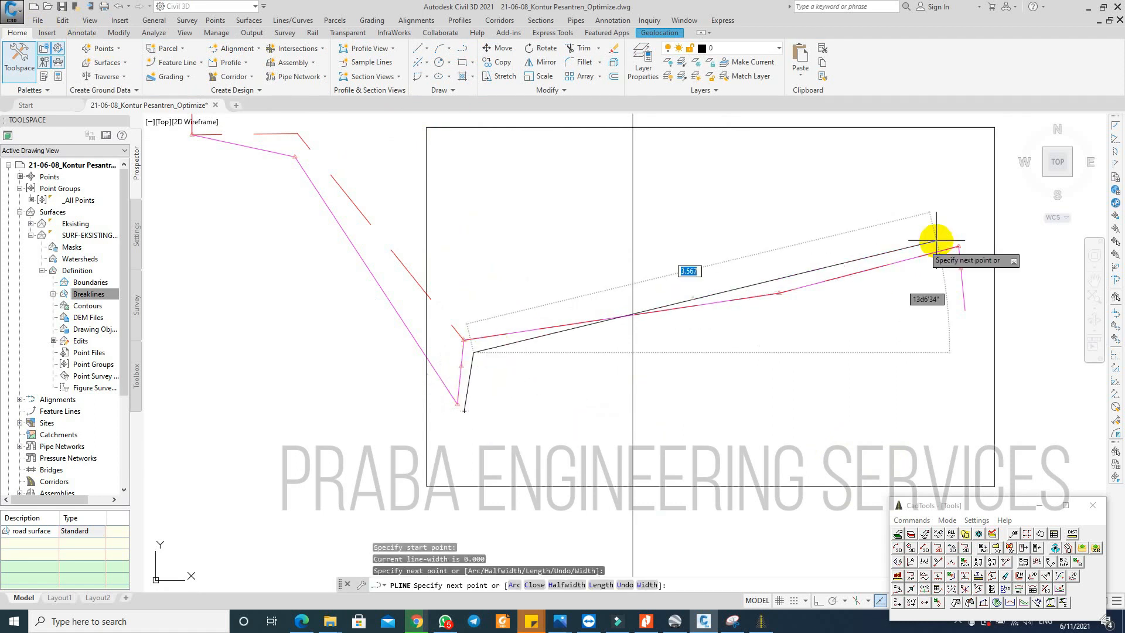
click(961, 249)
click(991, 300)
key(Escape)
Step: Compare the sketched road section with the Eksisting profile around the road edges
click(980, 289)
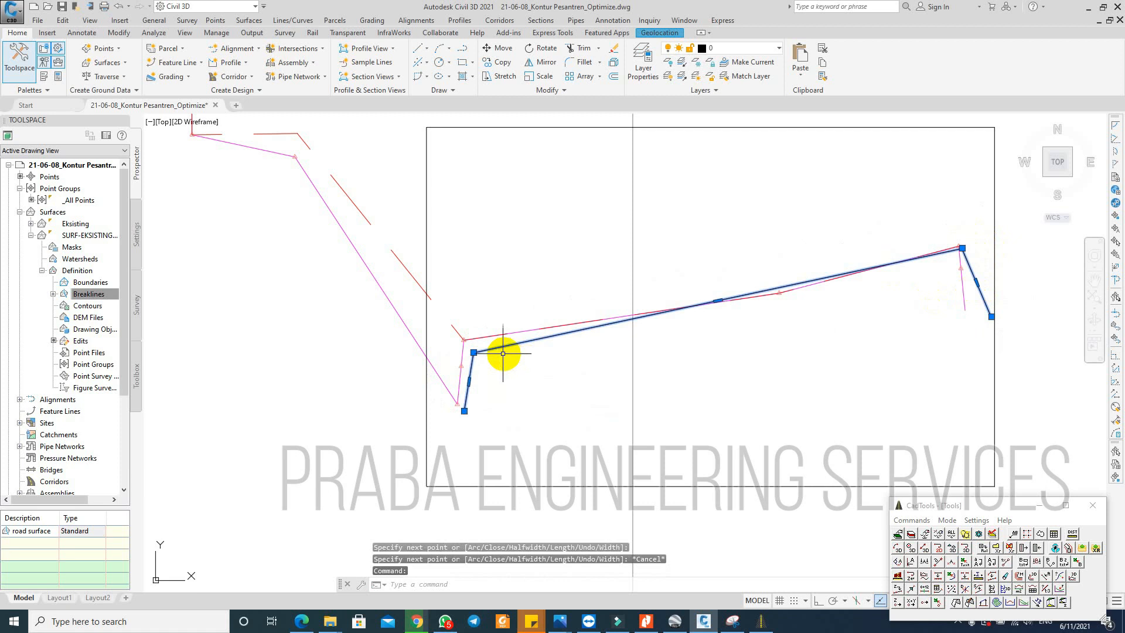
key(Escape)
click(440, 381)
key(Escape)
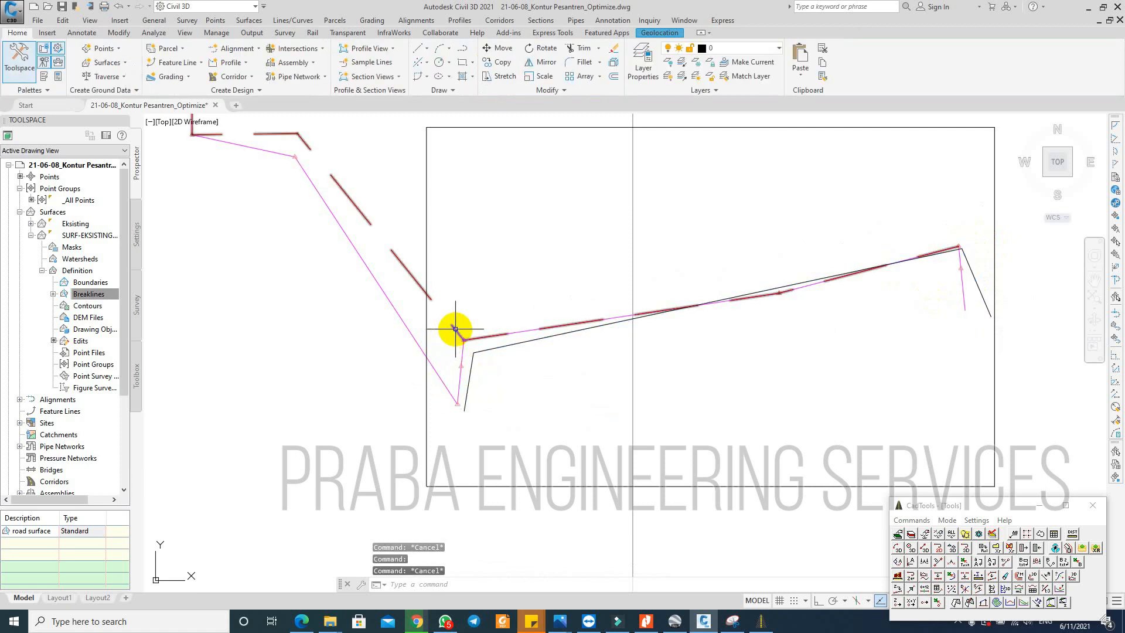
click(455, 329)
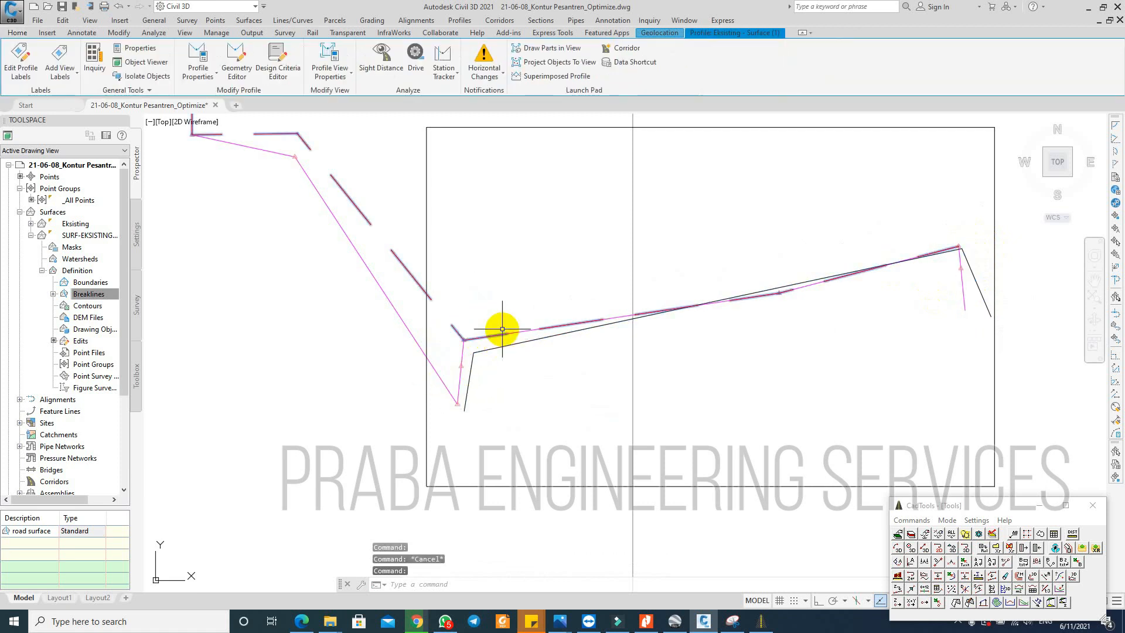
scroll(633, 258, down, 8)
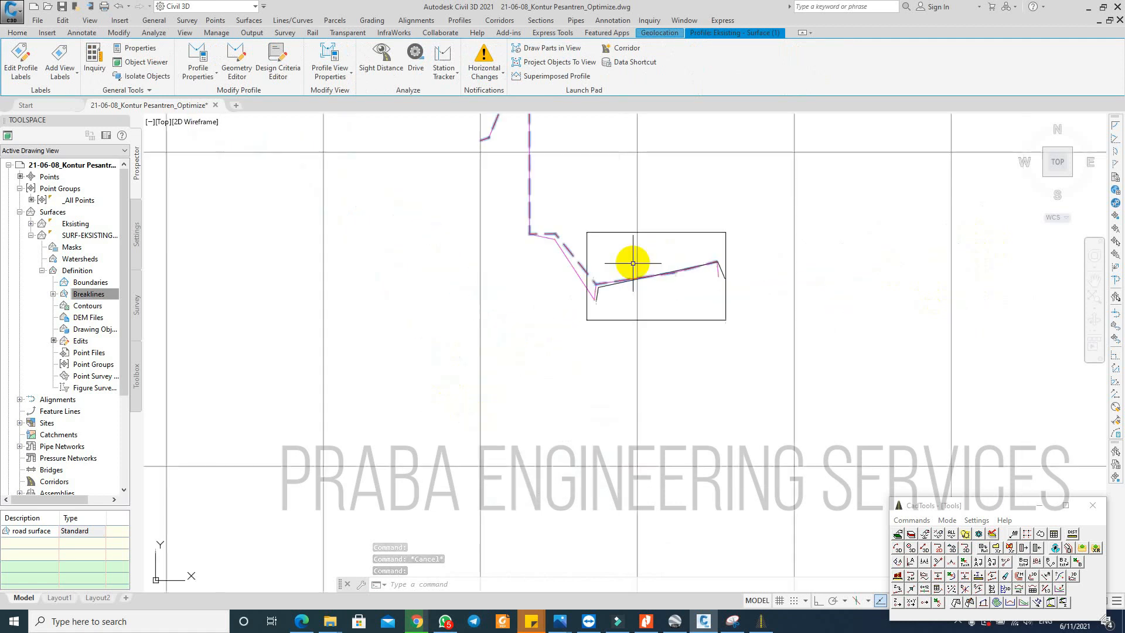
key(Escape)
scroll(433, 351, up, 8)
Step: Examine the paired outlines and overlapping elevation points along the red boundary east of the road strip
scroll(418, 287, up, 2)
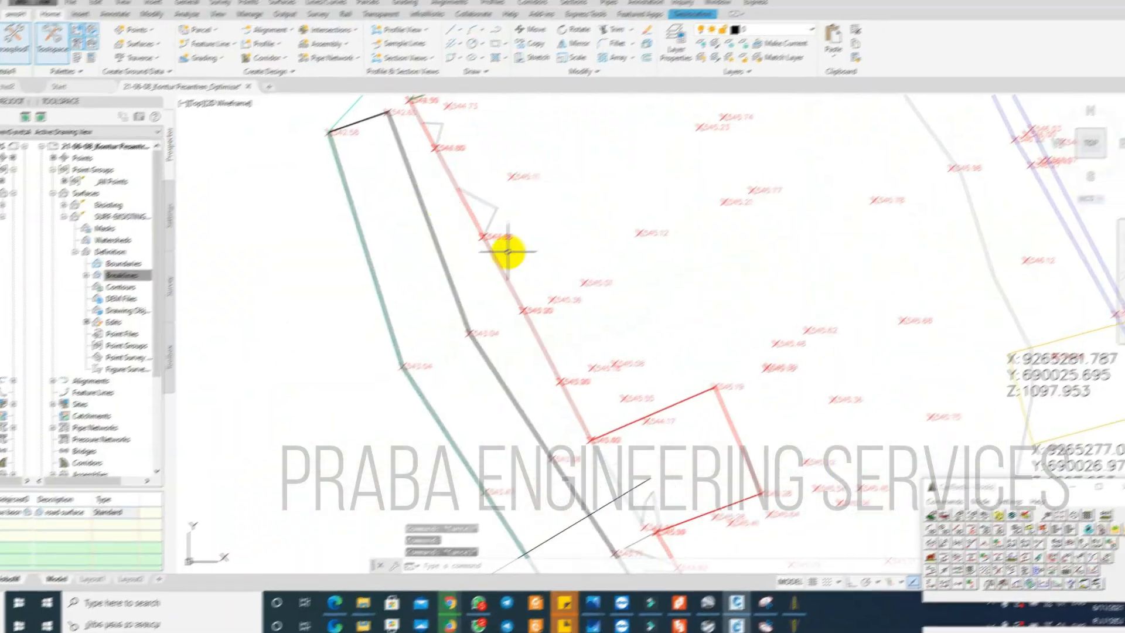
scroll(510, 246, down, 5)
scroll(578, 372, up, 4)
scroll(553, 411, up, 2)
scroll(428, 239, down, 3)
scroll(412, 177, up, 6)
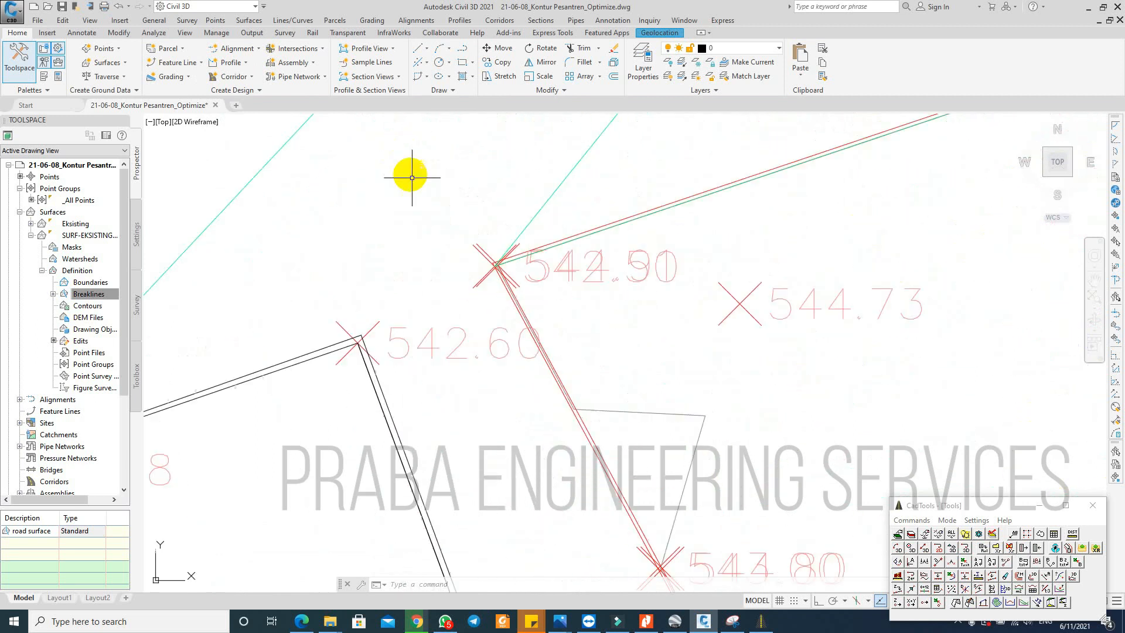
scroll(503, 261, up, 2)
scroll(419, 166, down, 7)
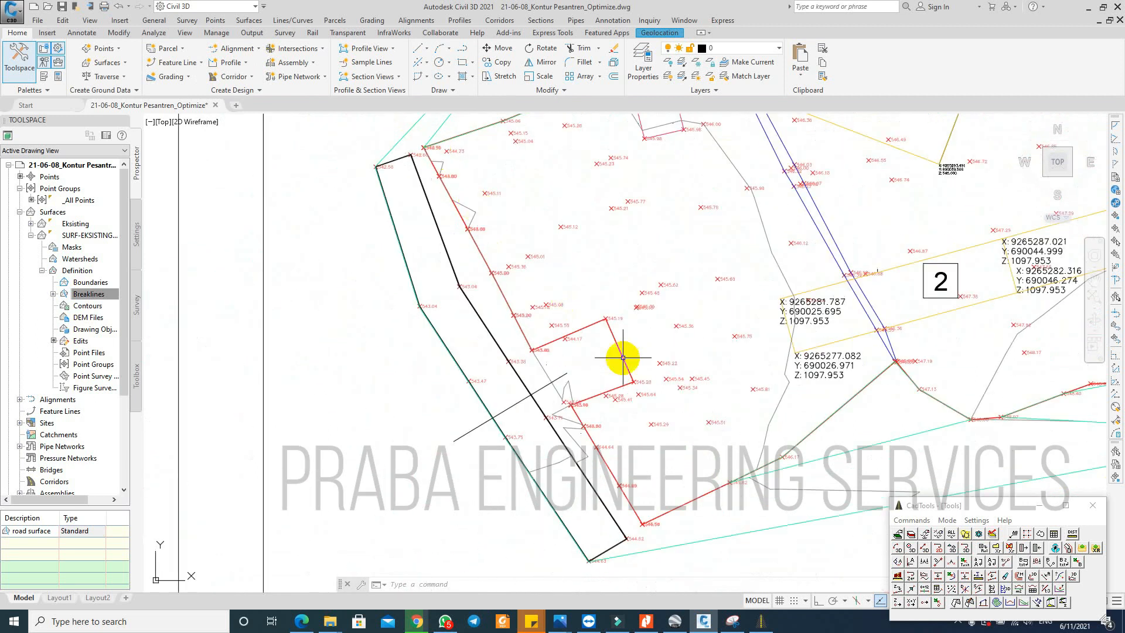
scroll(652, 519, up, 4)
scroll(641, 520, down, 1)
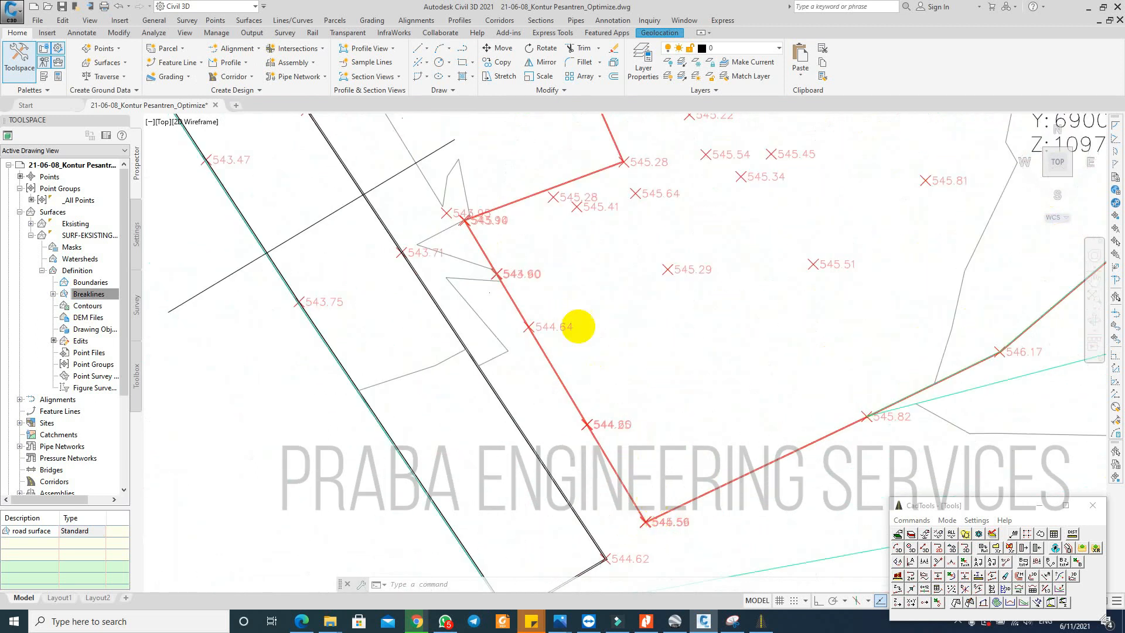
scroll(578, 327, down, 2)
scroll(615, 448, up, 6)
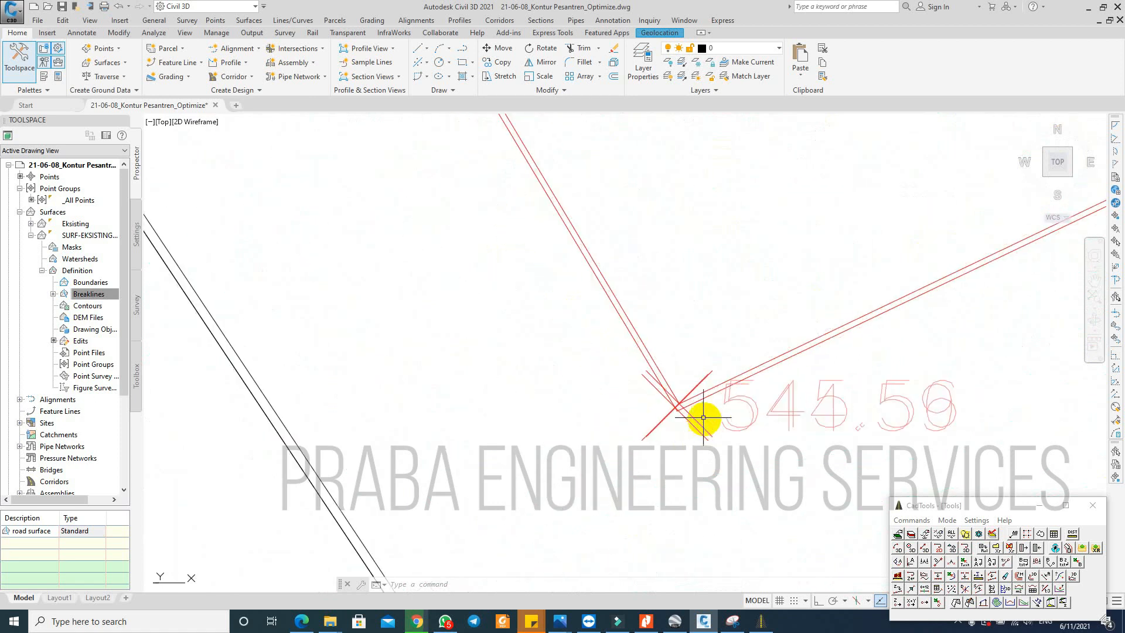
key(Escape)
key(Escape)
scroll(692, 451, down, 1)
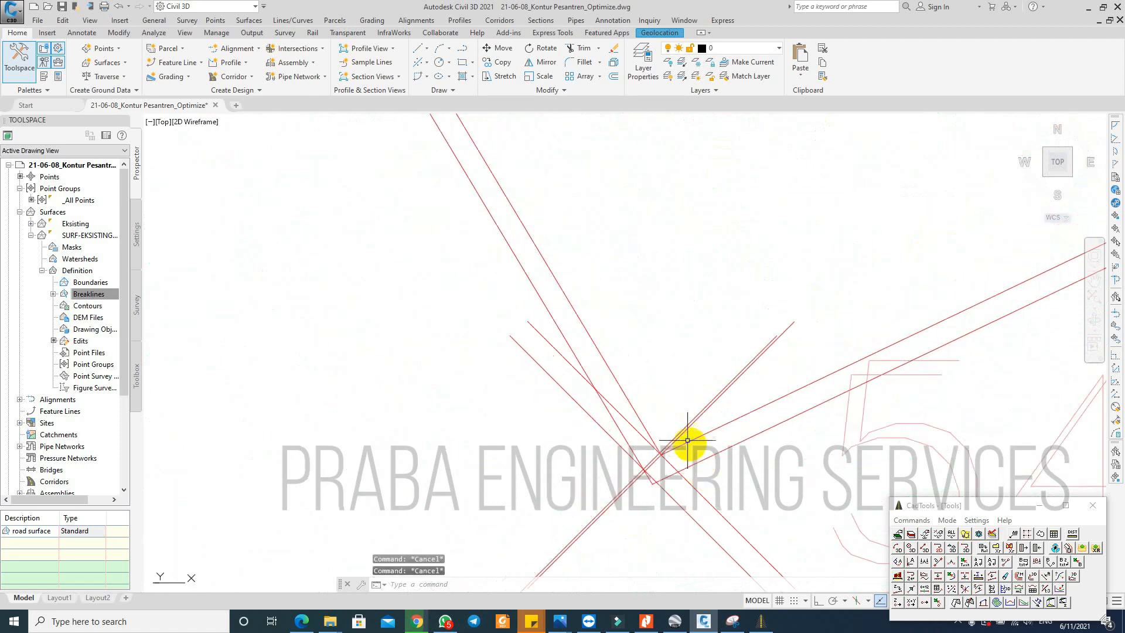
Step: Minimize the CadTools window
click(1039, 505)
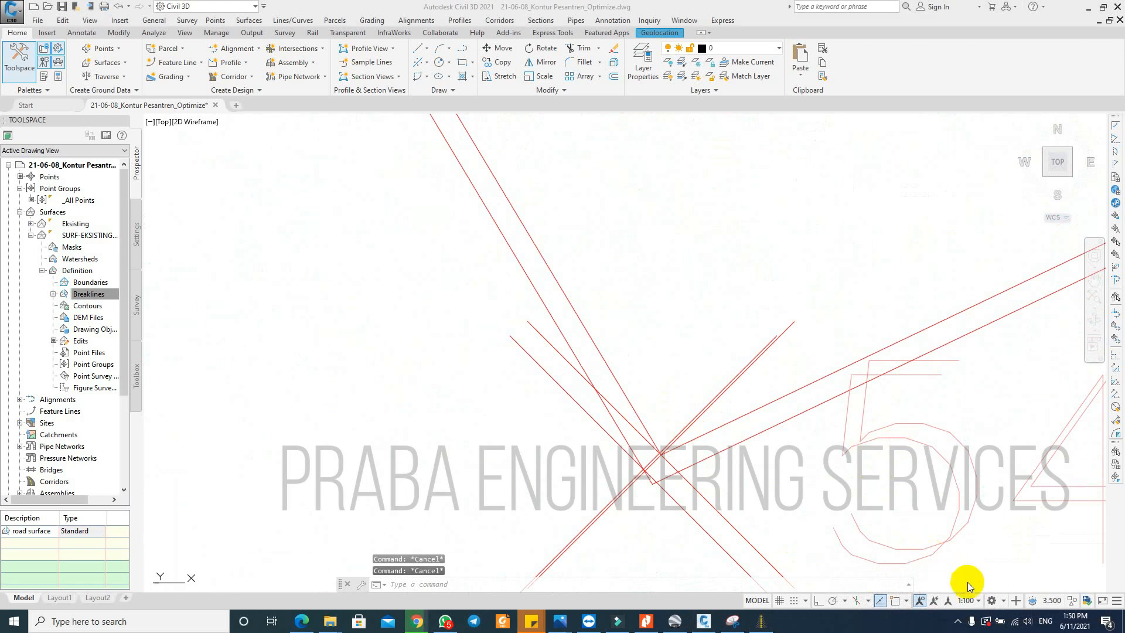
Step: Set the annotation scale to 1:50
click(972, 601)
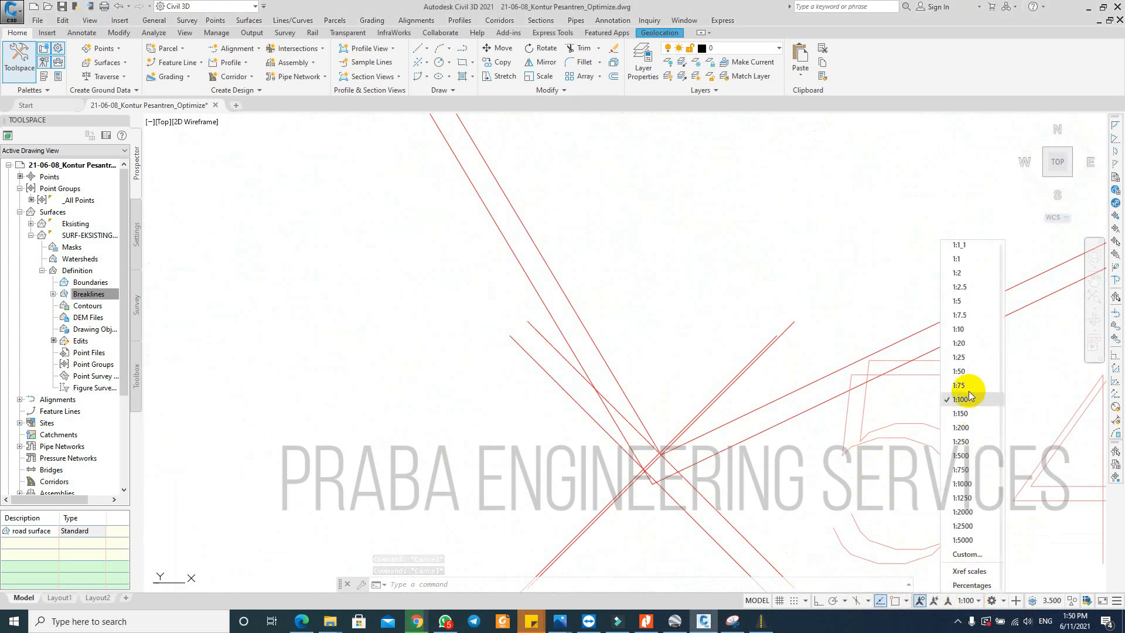
click(965, 372)
scroll(602, 372, up, 5)
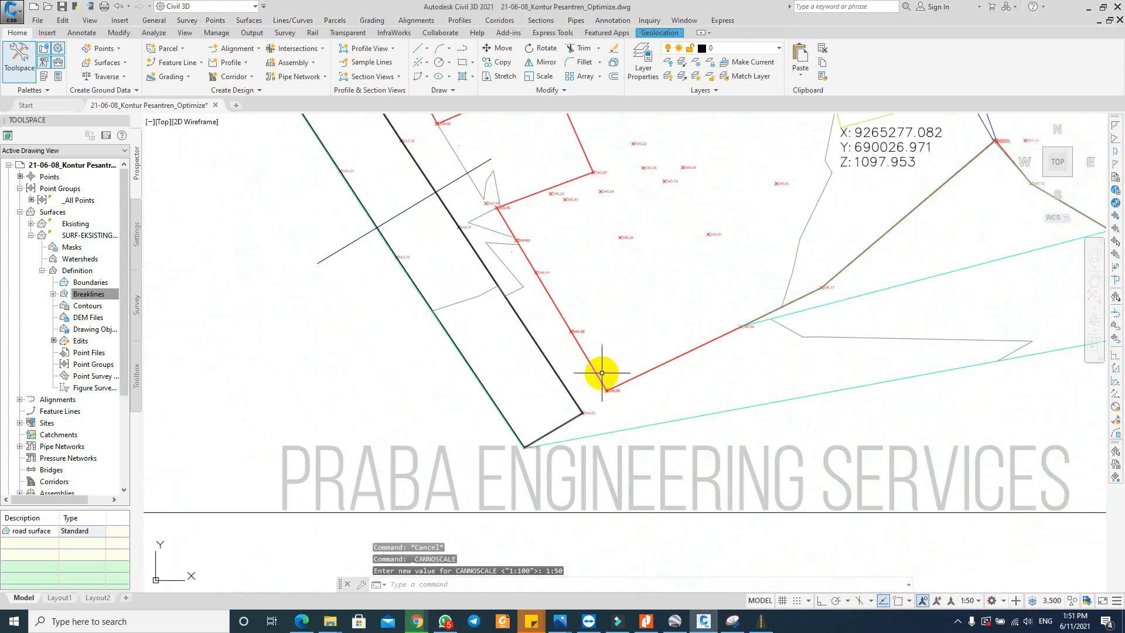
scroll(602, 373, down, 3)
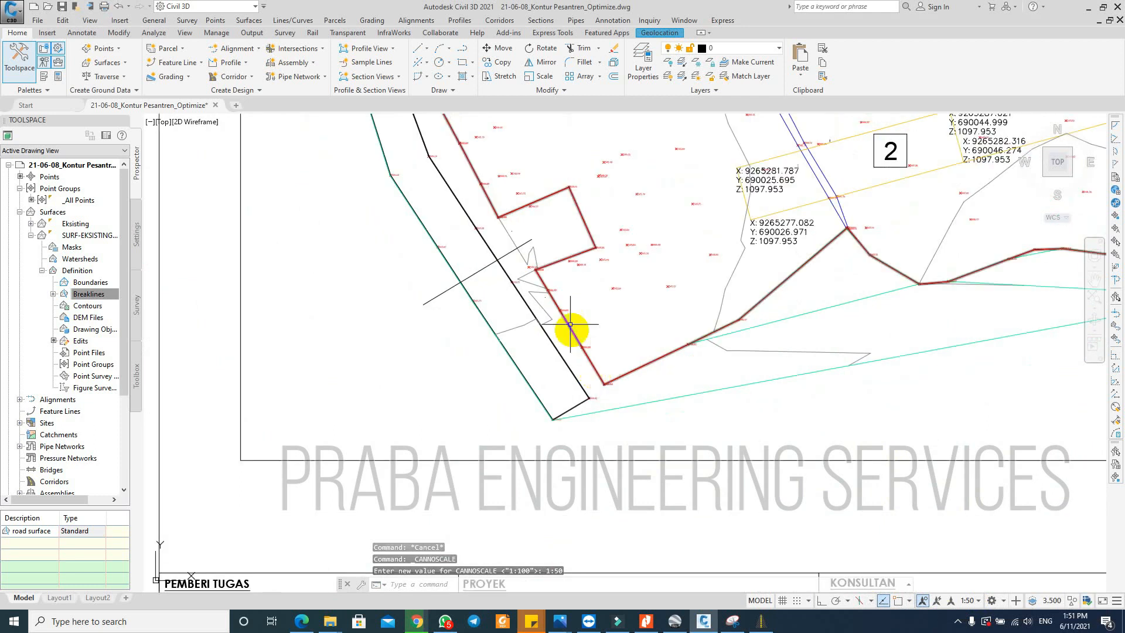
scroll(574, 305, up, 3)
scroll(633, 439, up, 6)
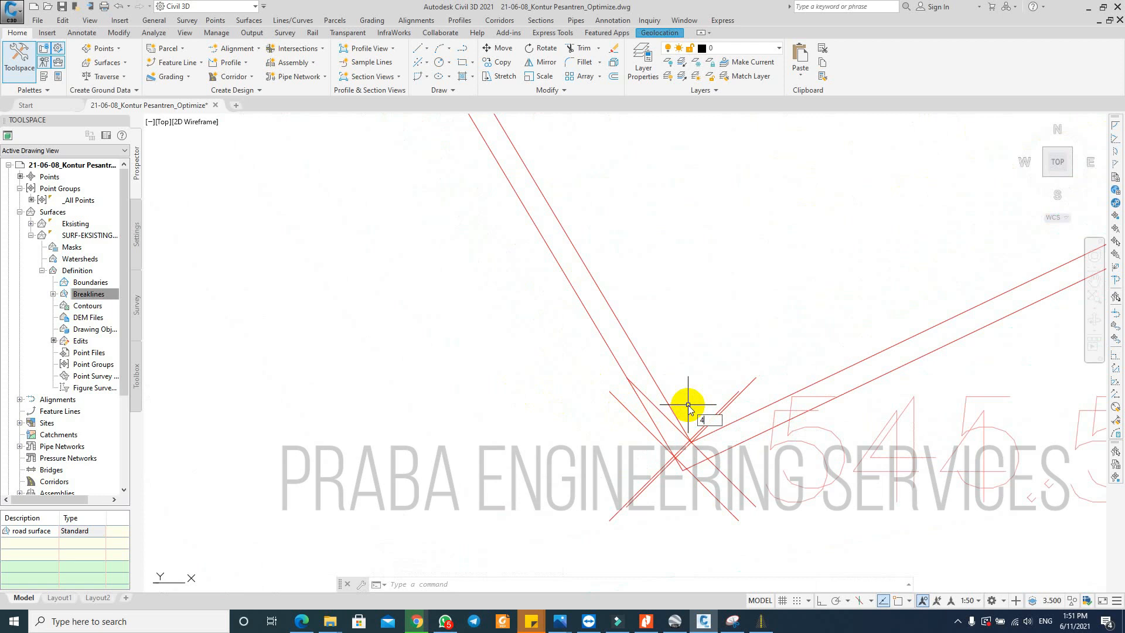
Step: Trace a 3D polyline with object snap along the inner line of elevation points on the red boundary, from the southern corner to the northern end
key(Escape)
key(Escape)
text(3dpoly)
key(Return)
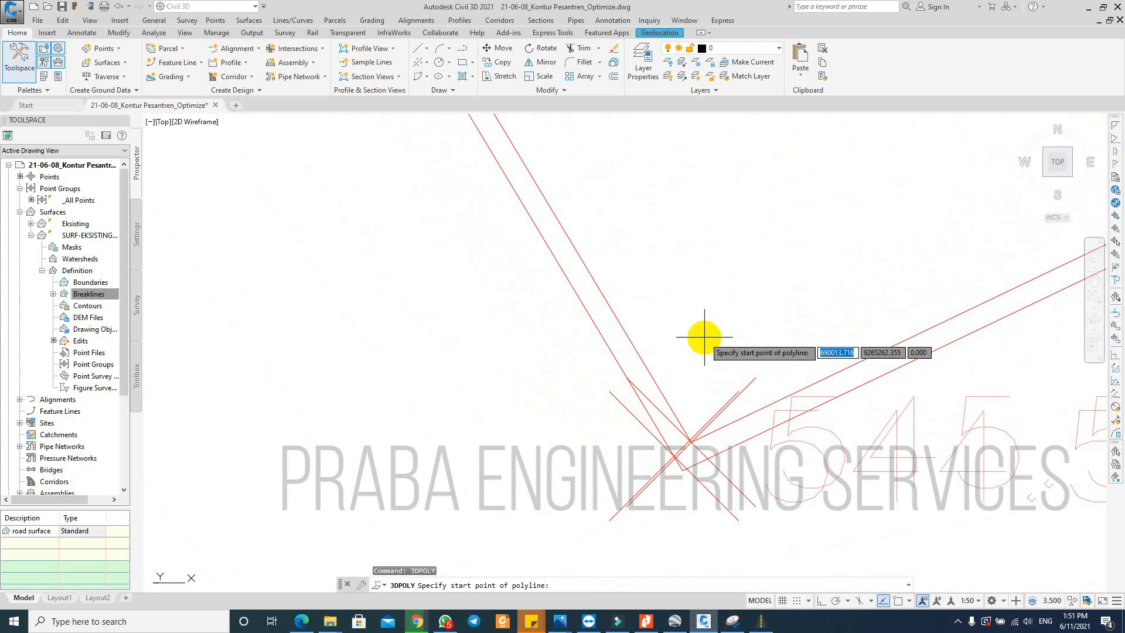
key(F3)
click(702, 465)
scroll(702, 463, down, 4)
click(695, 294)
click(639, 396)
scroll(639, 396, down, 5)
click(577, 308)
click(480, 243)
scroll(703, 153, up, 3)
click(962, 160)
scroll(820, 264, down, 4)
scroll(811, 387, down, 4)
click(773, 211)
scroll(625, 267, up, 6)
click(553, 370)
scroll(553, 370, down, 6)
scroll(496, 280, up, 6)
click(681, 465)
scroll(682, 464, down, 5)
click(615, 522)
click(418, 227)
scroll(417, 227, up, 5)
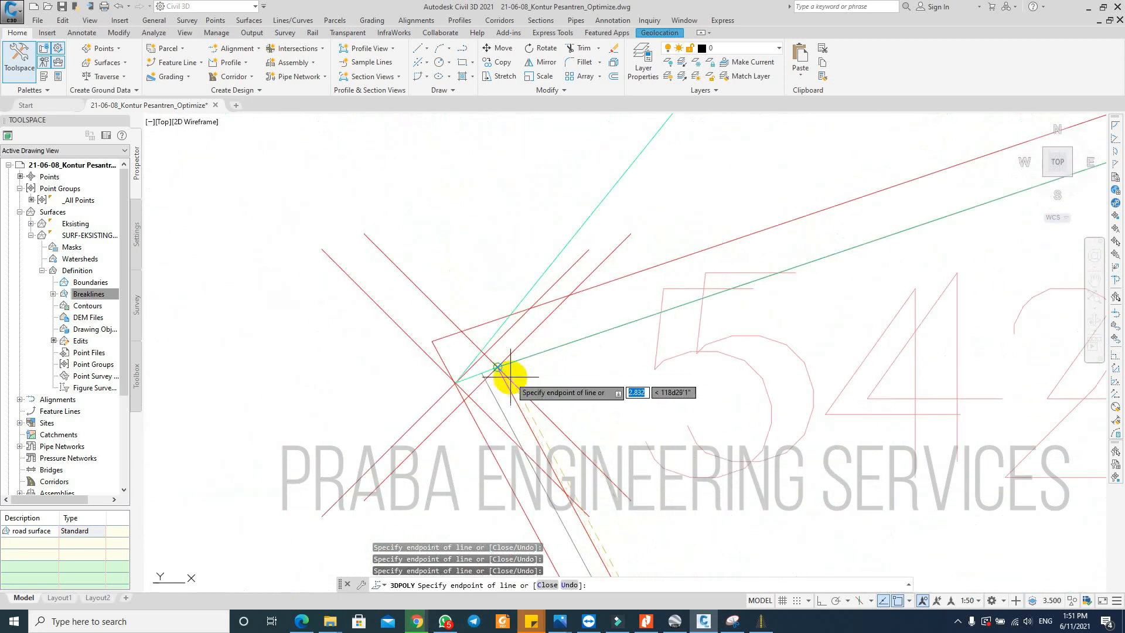
key(Escape)
Step: Draw a straight polyline across the road strip and red boundary, north of the existing section line
scroll(627, 259, up, 5)
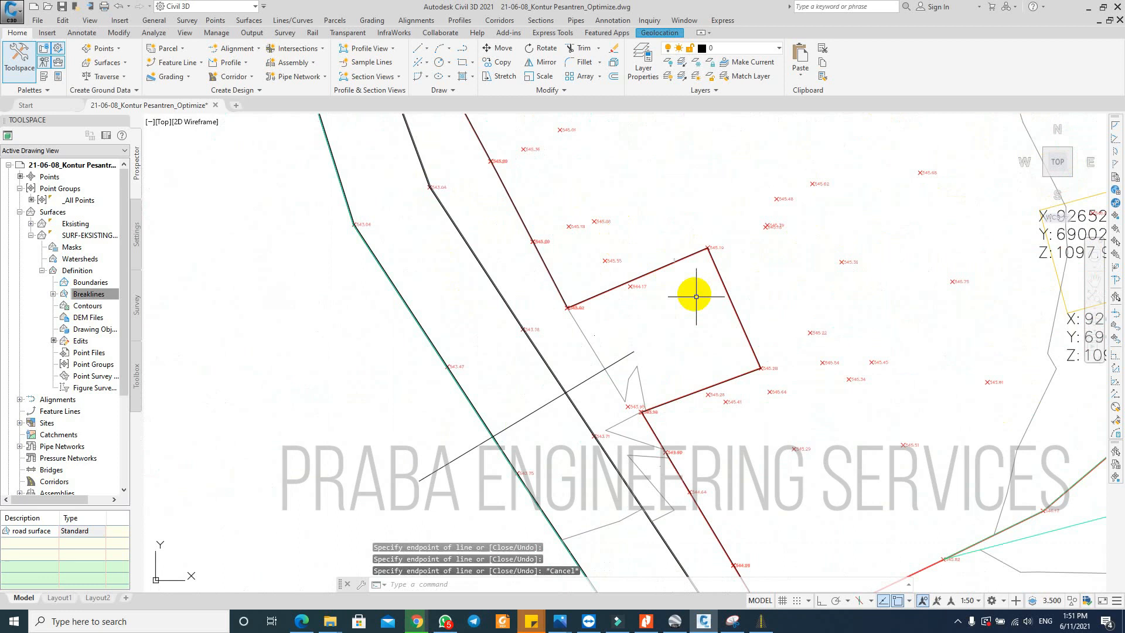
text(pl)
key(Return)
scroll(715, 305, down, 5)
scroll(648, 301, up, 5)
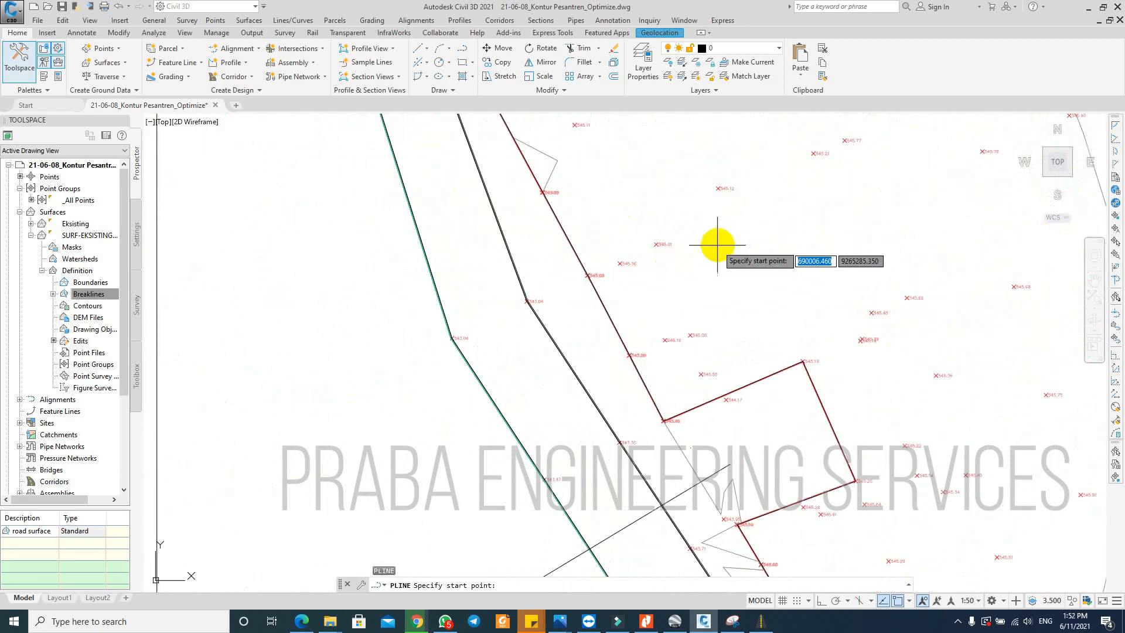
click(724, 241)
key(Escape)
key(Escape)
scroll(598, 343, down, 5)
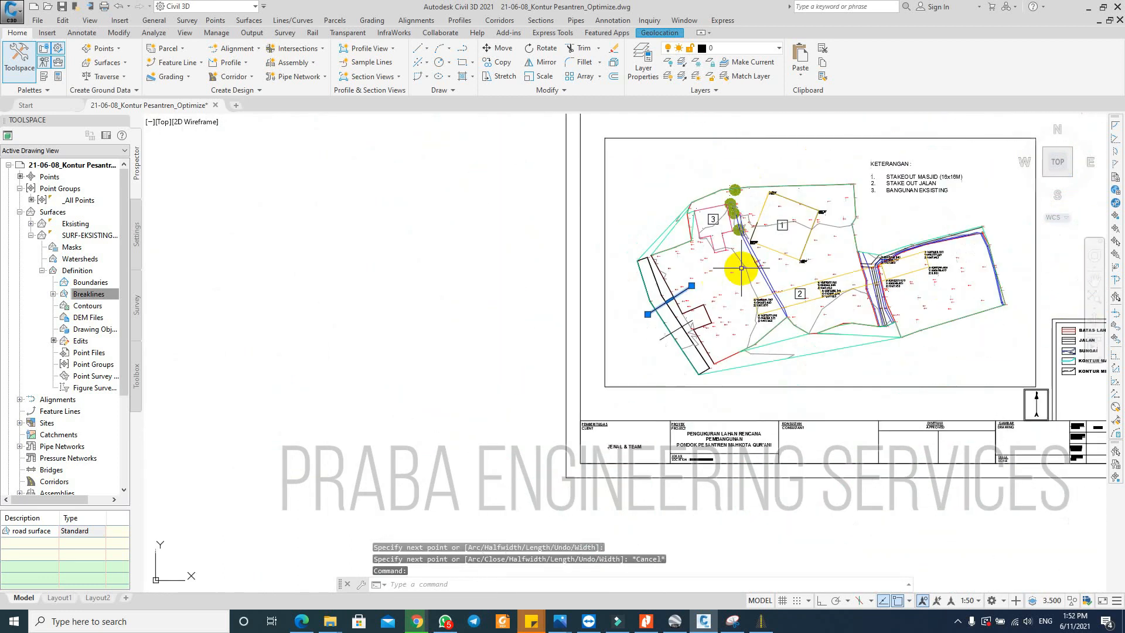
Step: Sketch an uneven ground-profile polyline in the empty area west of the title sheet, sloping gently down to the east
text(pl)
key(Return)
click(257, 299)
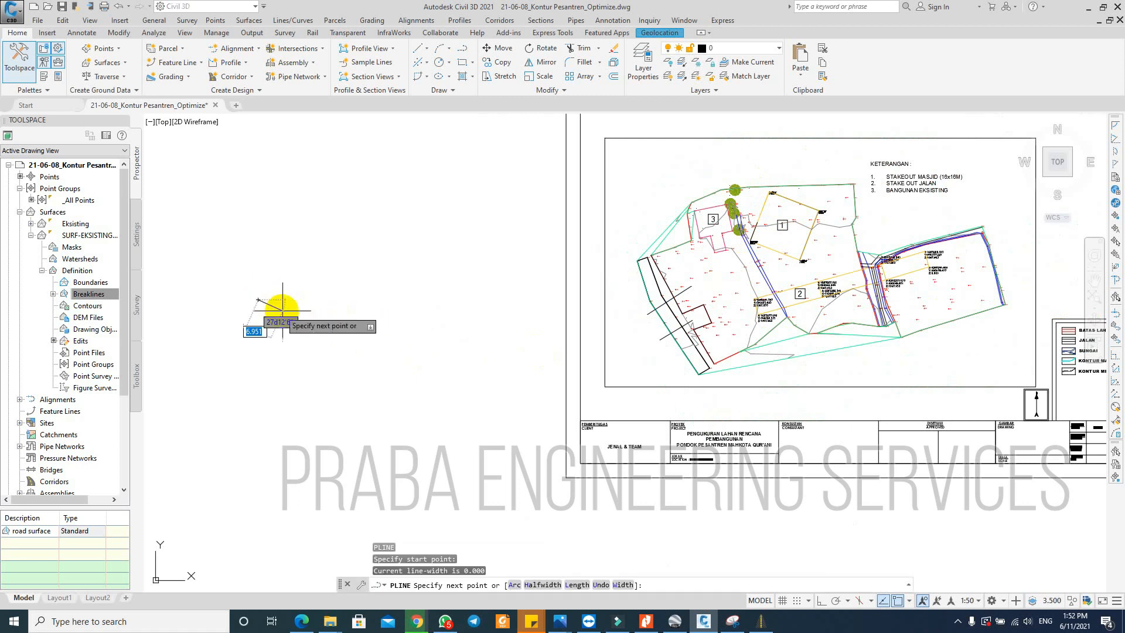
scroll(283, 311, up, 4)
click(300, 314)
click(363, 295)
click(408, 315)
click(565, 352)
click(620, 354)
key(Escape)
Step: Continue the sketch with a second polyline: a vertical wall, a flat top, a steep drop, a ditch and a level run
key(Return)
click(621, 354)
key(F8)
click(620, 302)
click(727, 403)
scroll(750, 404, up, 2)
click(729, 408)
click(754, 442)
click(796, 440)
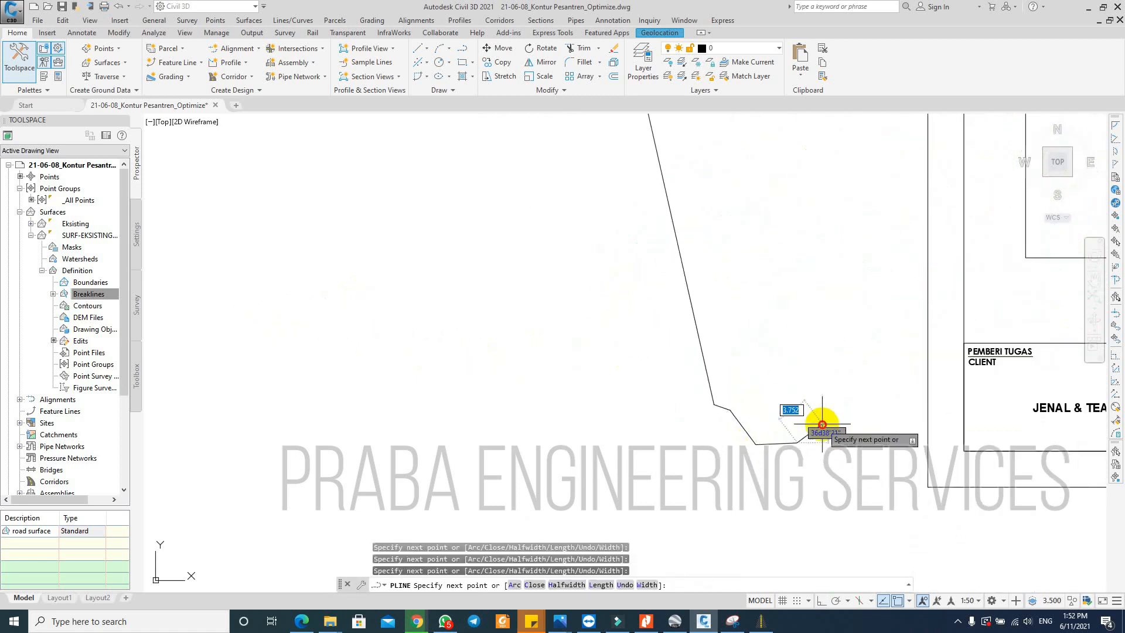
click(821, 421)
click(790, 411)
key(F8)
click(971, 400)
scroll(971, 407, down, 2)
key(F8)
click(740, 409)
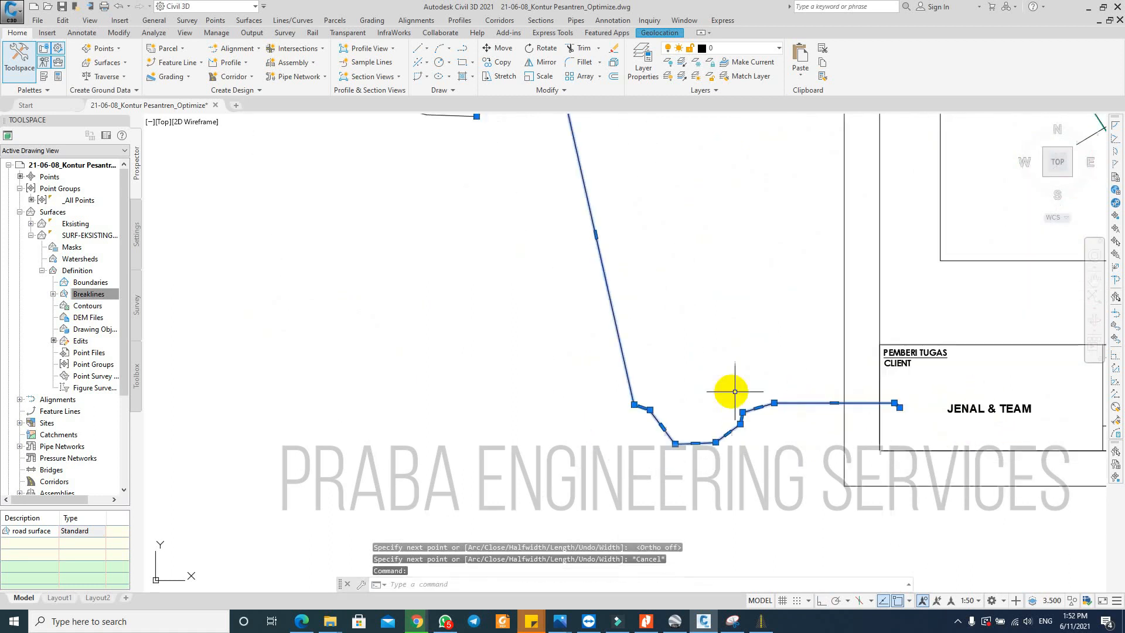
scroll(705, 425, down, 4)
key(Escape)
key(Escape)
text(j)
click(544, 291)
key(Escape)
middle_drag(622, 296, 354, 344)
click(295, 347)
key(Escape)
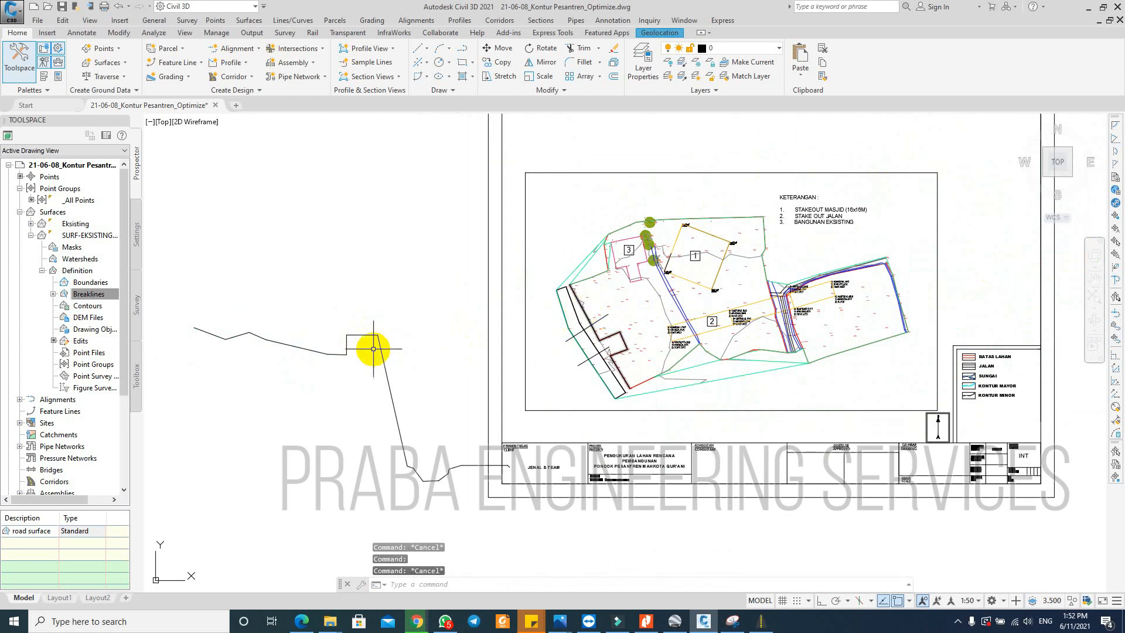
Step: Compare the wall and ditch in the sketched section with the red boundary and road strip in the plan
scroll(360, 331, up, 3)
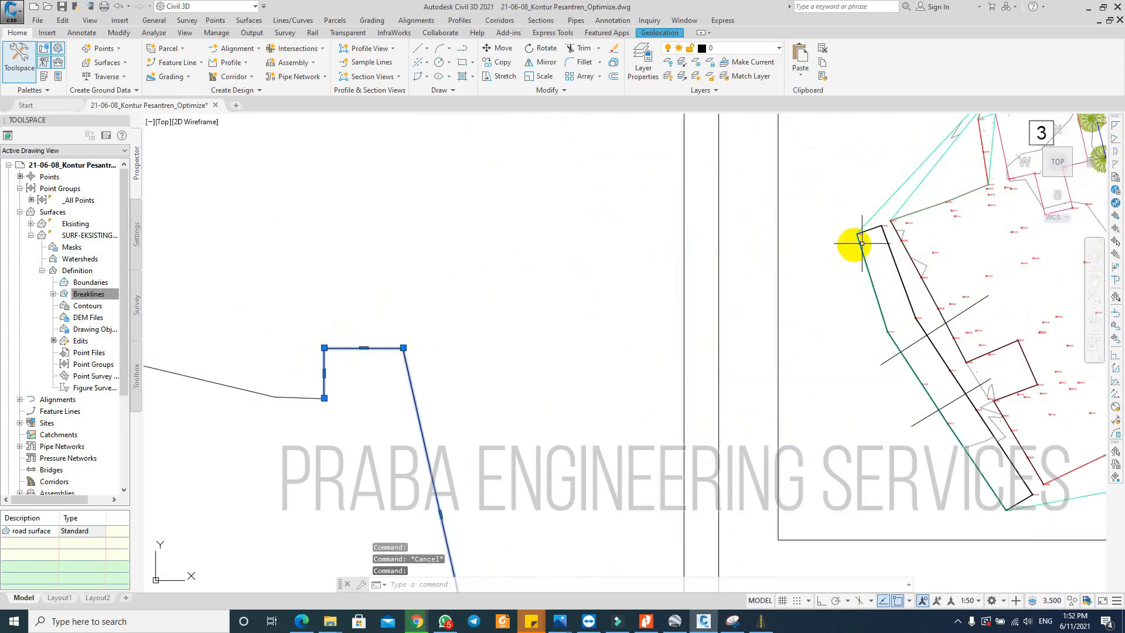
scroll(861, 243, up, 5)
scroll(828, 246, down, 10)
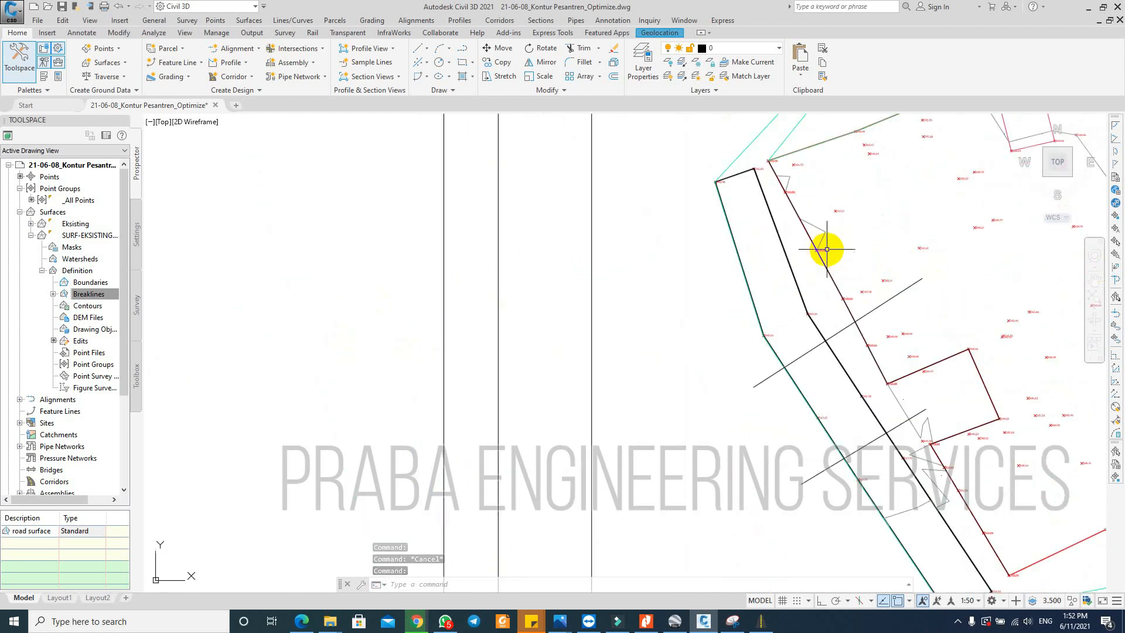
key(Escape)
click(441, 290)
scroll(453, 340, up, 2)
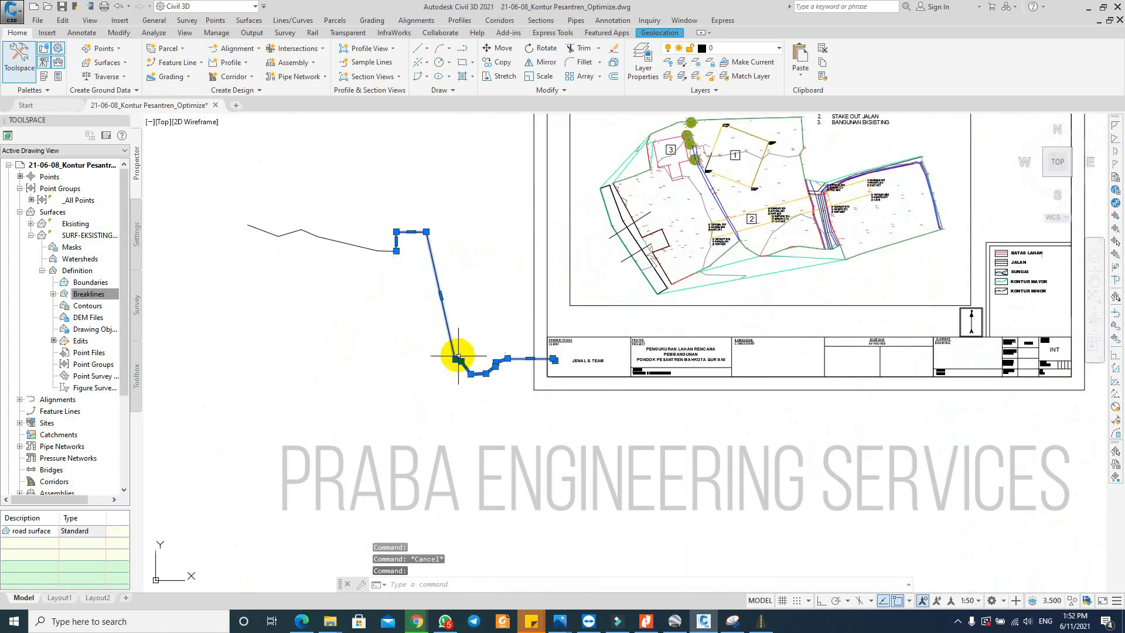
scroll(613, 222, up, 5)
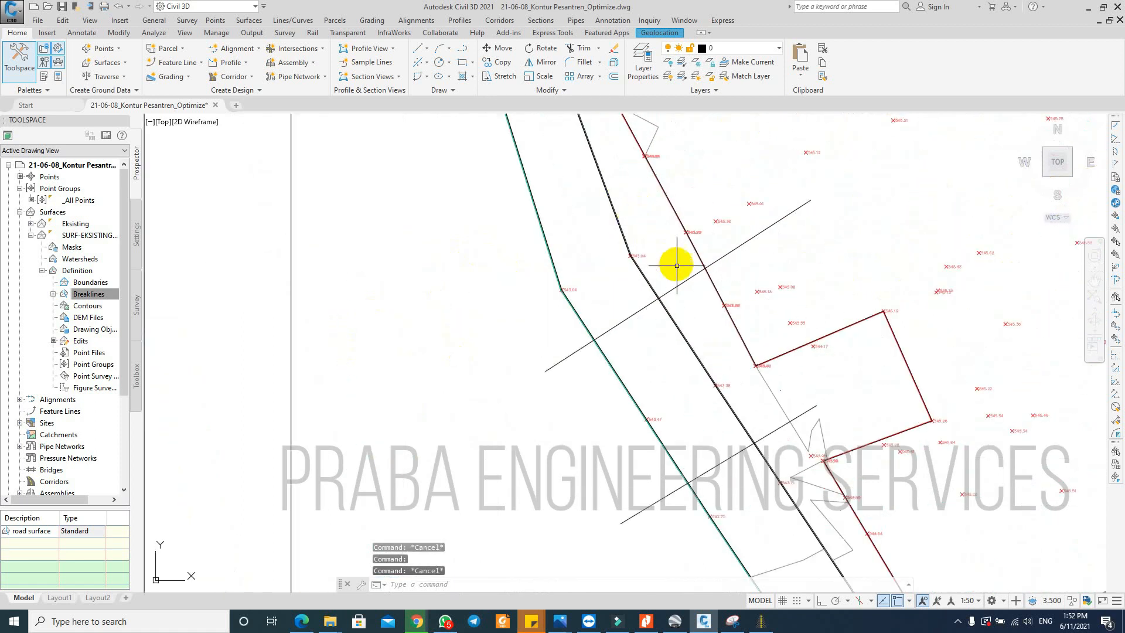
Step: Set the annotation scale to 1:20
scroll(539, 342, up, 3)
scroll(586, 249, down, 8)
key(Escape)
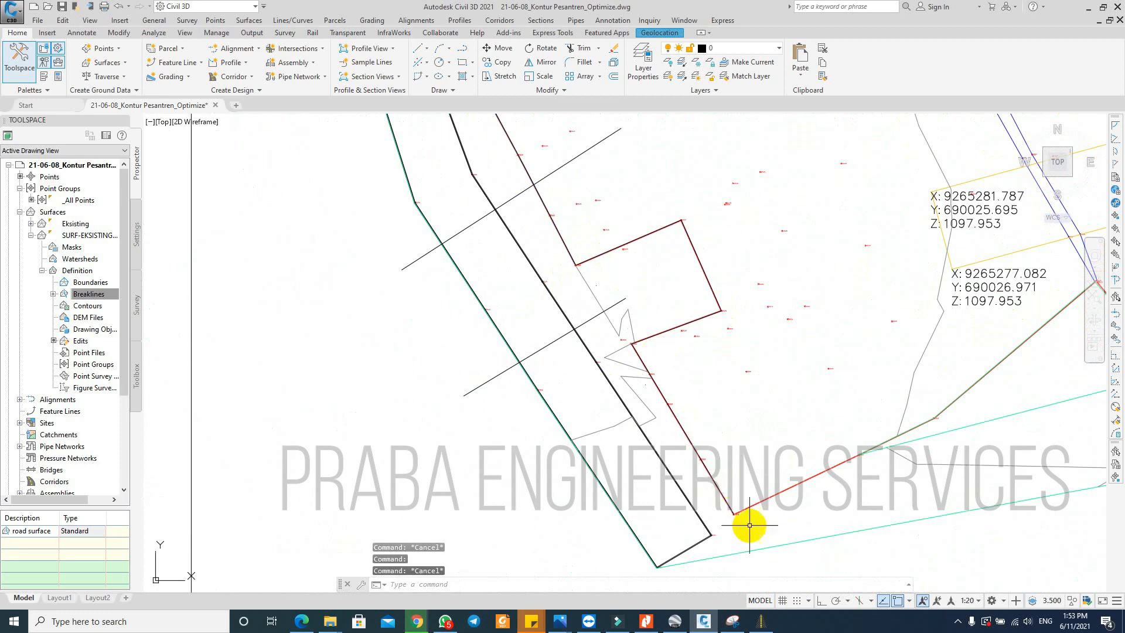
scroll(728, 527, up, 6)
Step: Start a second 3D polyline along the outer line of elevation points, from the boundary's southern corner to the rectangular recess's south-west corner
key(Escape)
text(3dpoly)
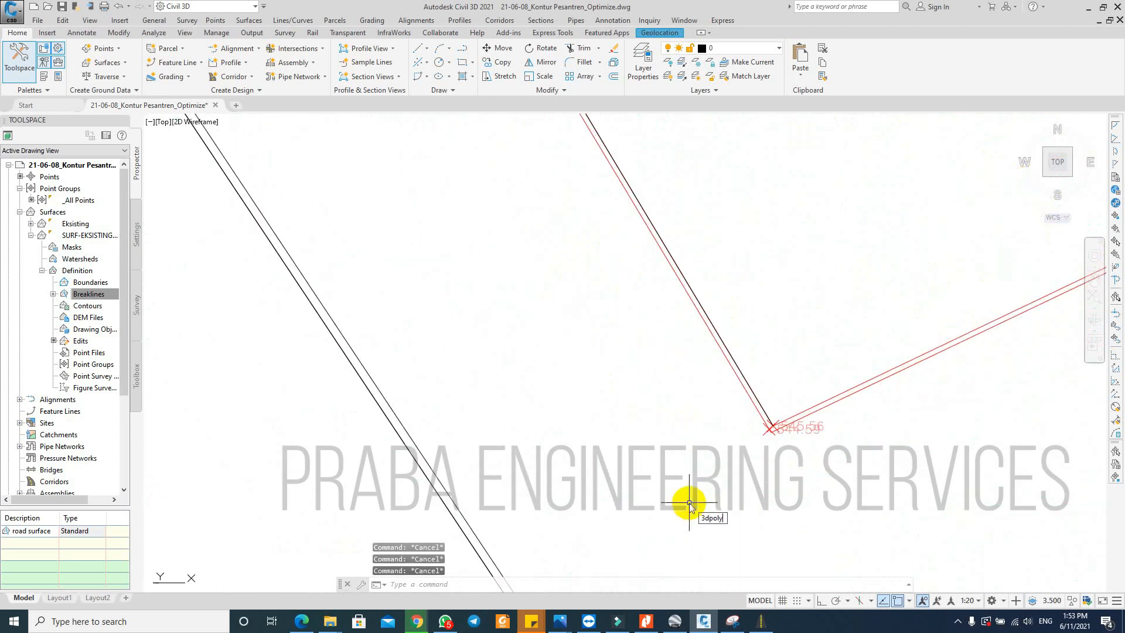
key(Return)
scroll(797, 481, up, 4)
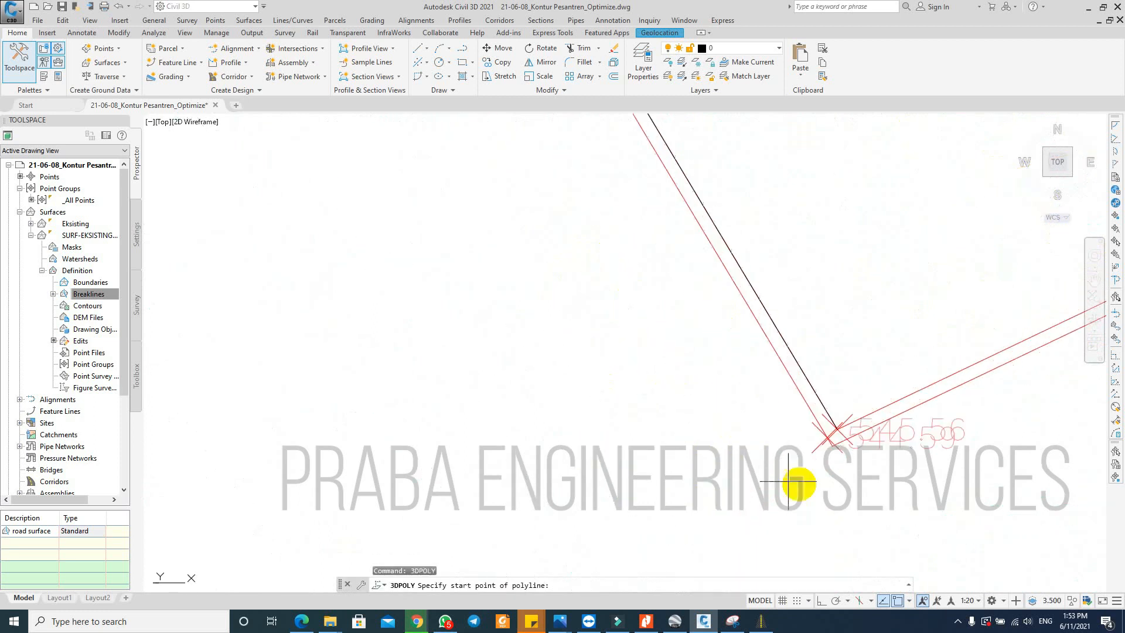
click(837, 409)
scroll(818, 507, down, 8)
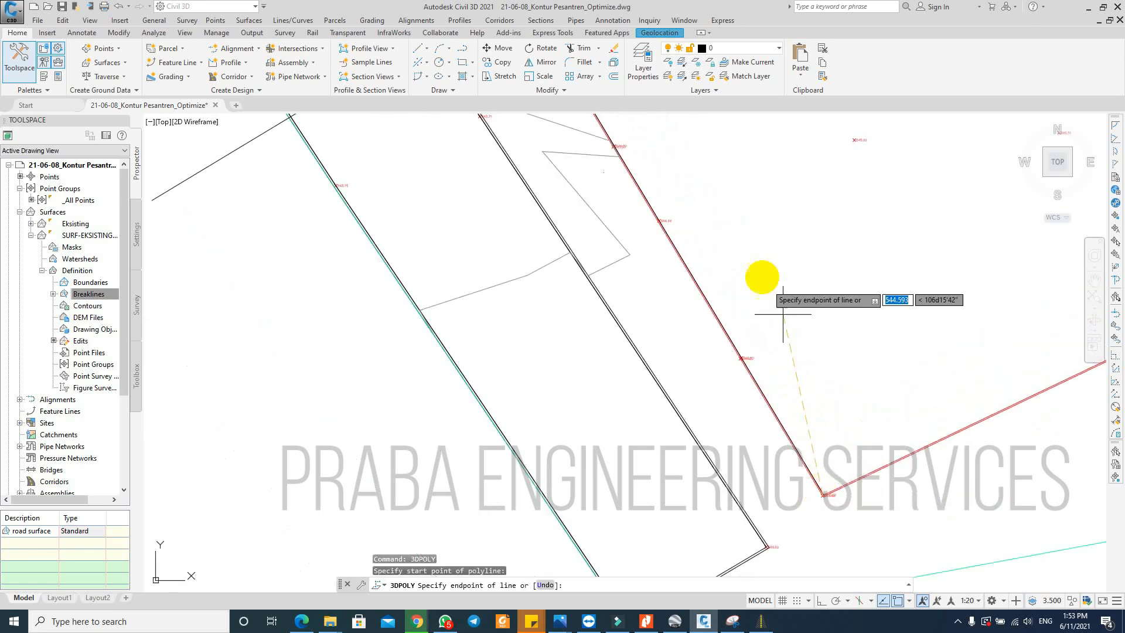
scroll(734, 346, up, 6)
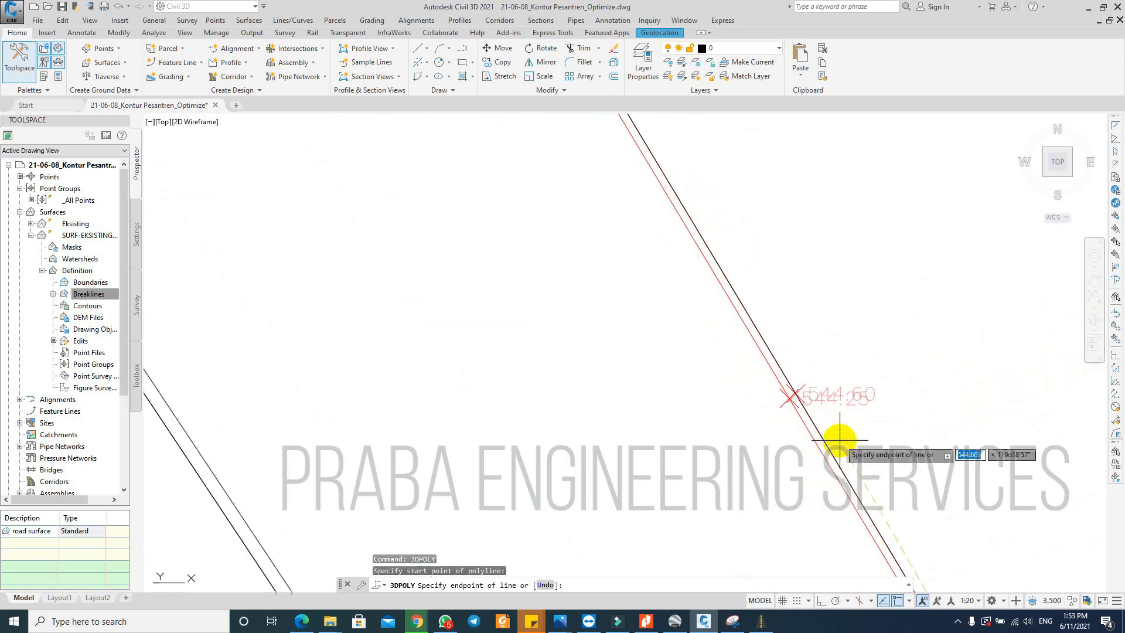
click(793, 410)
scroll(788, 508, down, 5)
scroll(736, 364, up, 5)
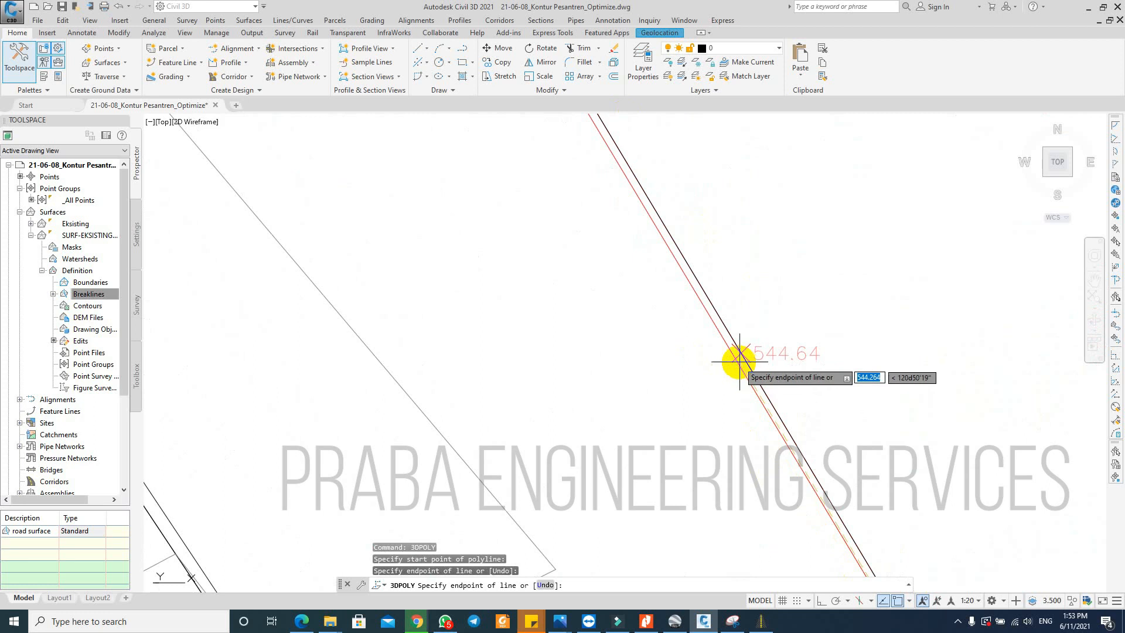
scroll(642, 222, up, 8)
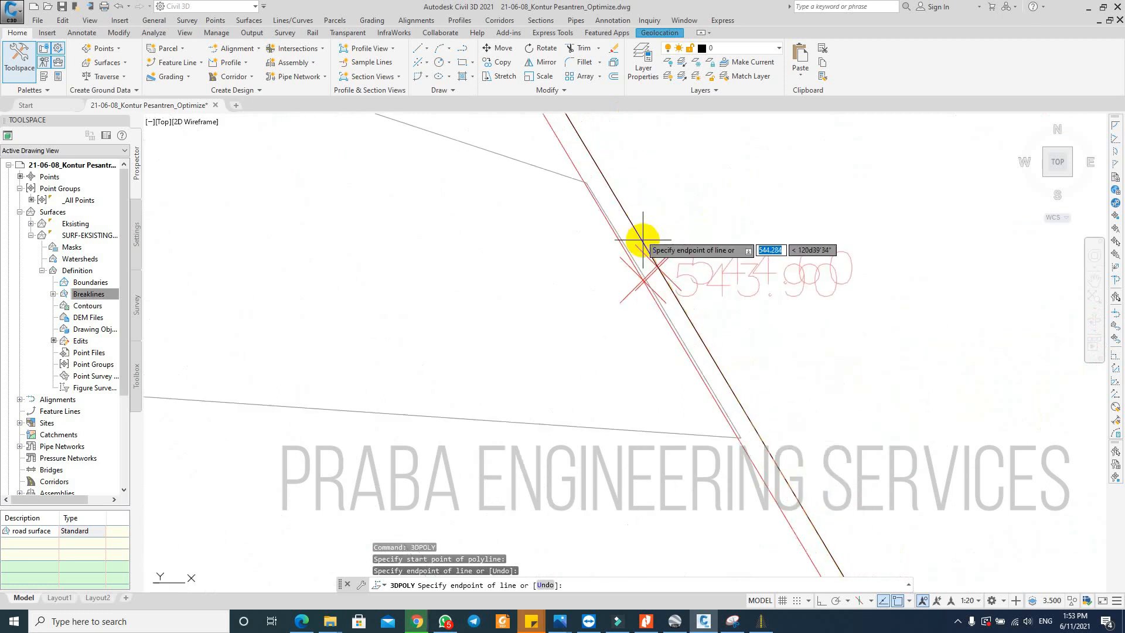
click(639, 285)
scroll(676, 386, down, 10)
scroll(618, 258, up, 5)
click(613, 259)
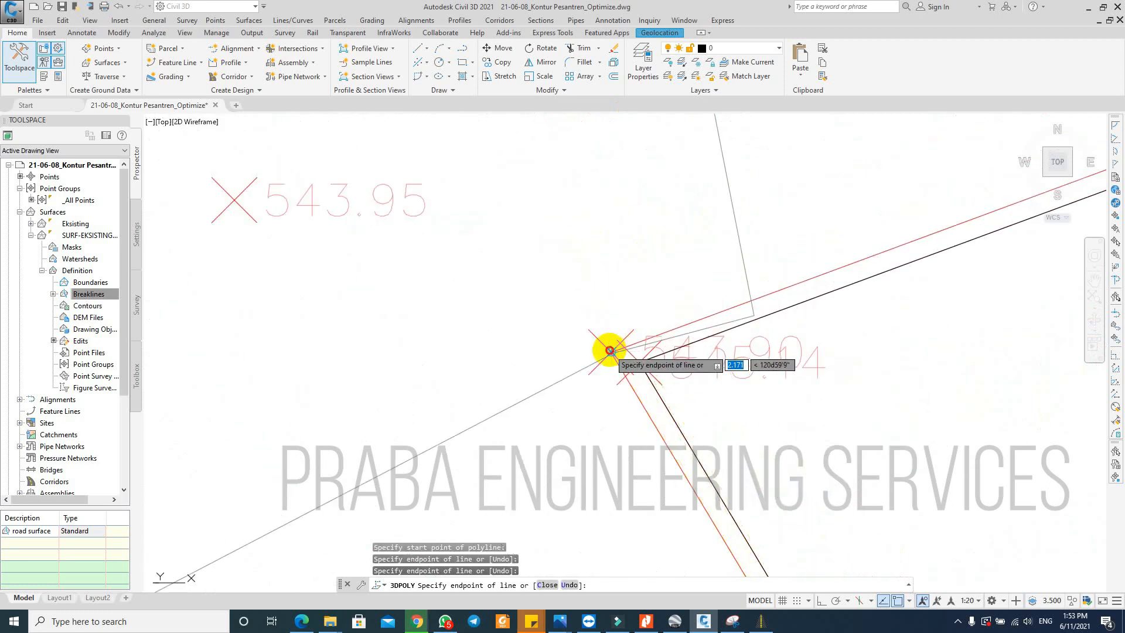
Step: Continue the outer 3D polyline around the rectangular recess and along the boundary points to its northern end
scroll(605, 341, down, 5)
scroll(864, 309, up, 8)
click(769, 311)
scroll(779, 363, down, 5)
scroll(639, 151, up, 5)
click(639, 151)
scroll(527, 293, down, 5)
scroll(585, 396, up, 5)
click(638, 353)
scroll(639, 353, down, 5)
scroll(597, 344, up, 5)
scroll(586, 328, down, 4)
scroll(533, 311, up, 4)
click(532, 311)
scroll(532, 311, down, 4)
click(546, 235)
key(Escape)
Step: Examine the outer 3D polyline's vertices against the red outlines, from the northern end to the recess corner at elevation 545.28
click(562, 261)
scroll(480, 156, down, 10)
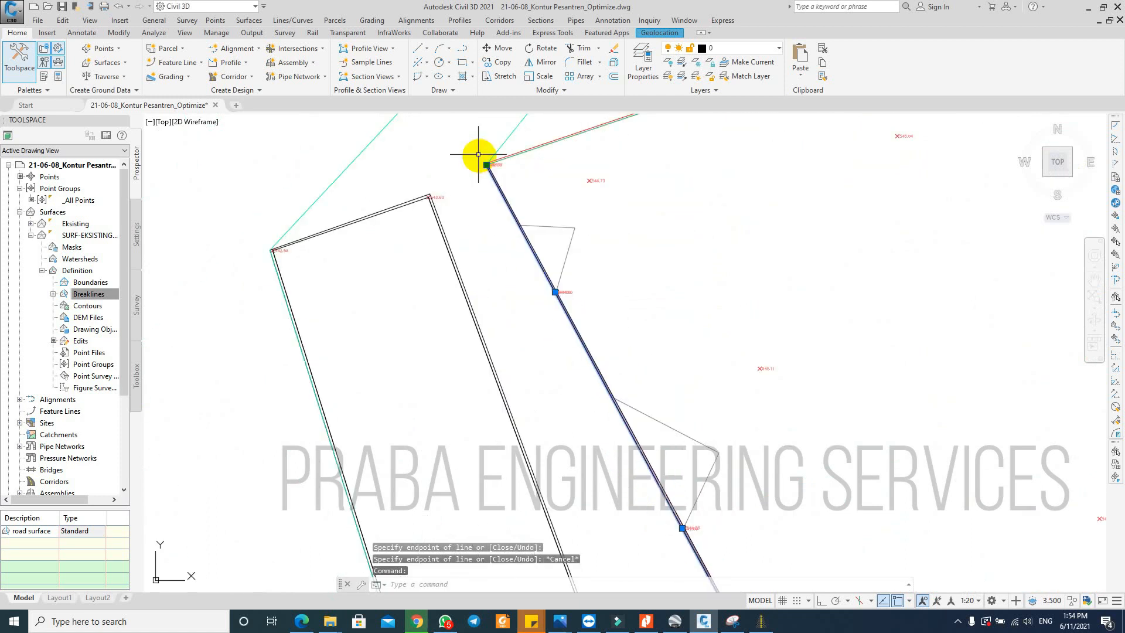
scroll(625, 426, up, 3)
scroll(624, 425, up, 3)
scroll(635, 344, down, 5)
scroll(585, 296, up, 3)
scroll(519, 241, up, 2)
scroll(540, 289, down, 8)
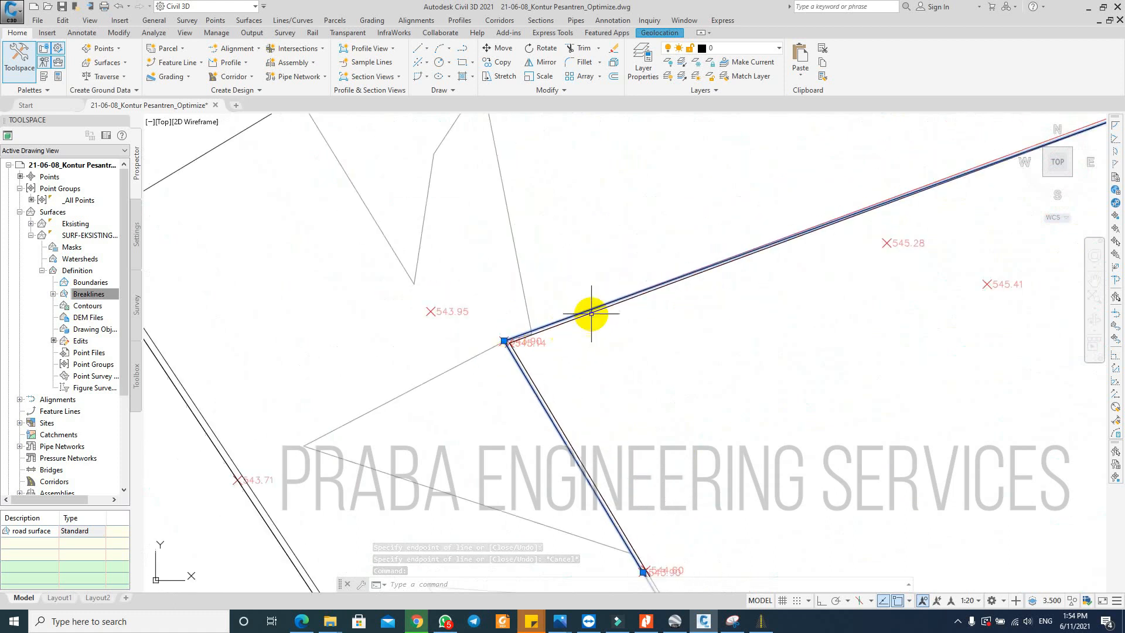
scroll(830, 197, up, 6)
scroll(746, 266, up, 5)
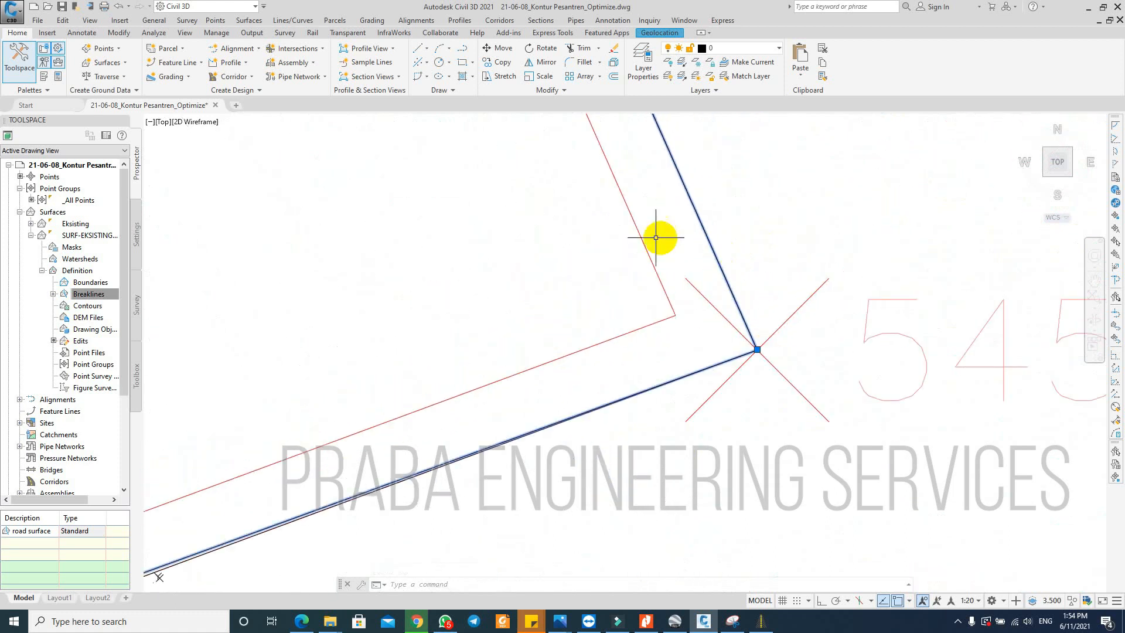
scroll(722, 338, down, 2)
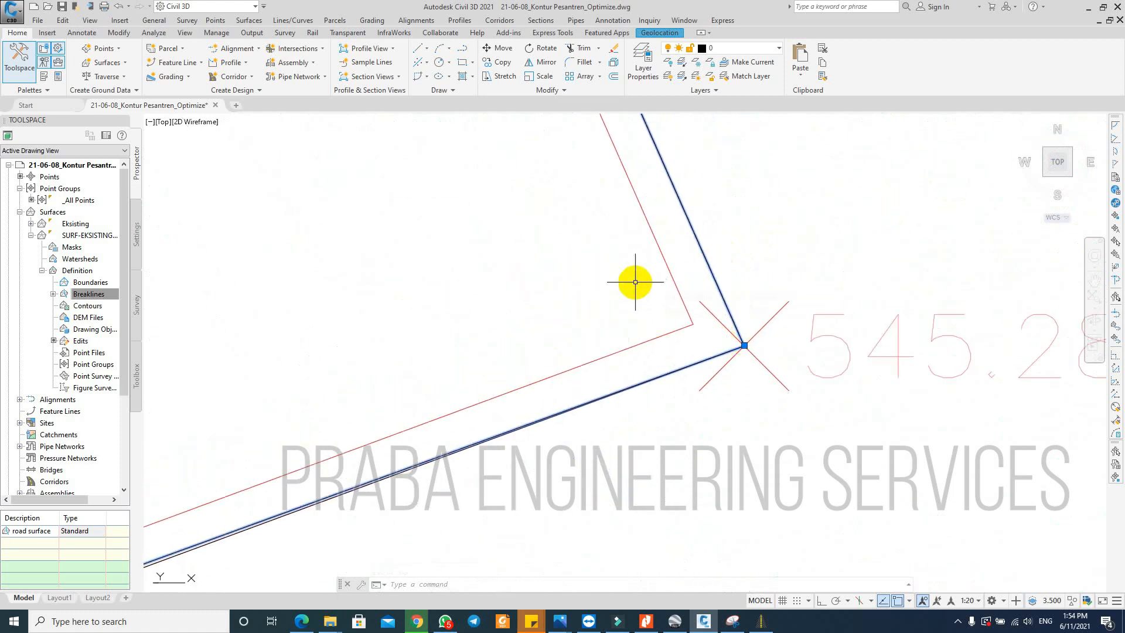
scroll(609, 304, down, 4)
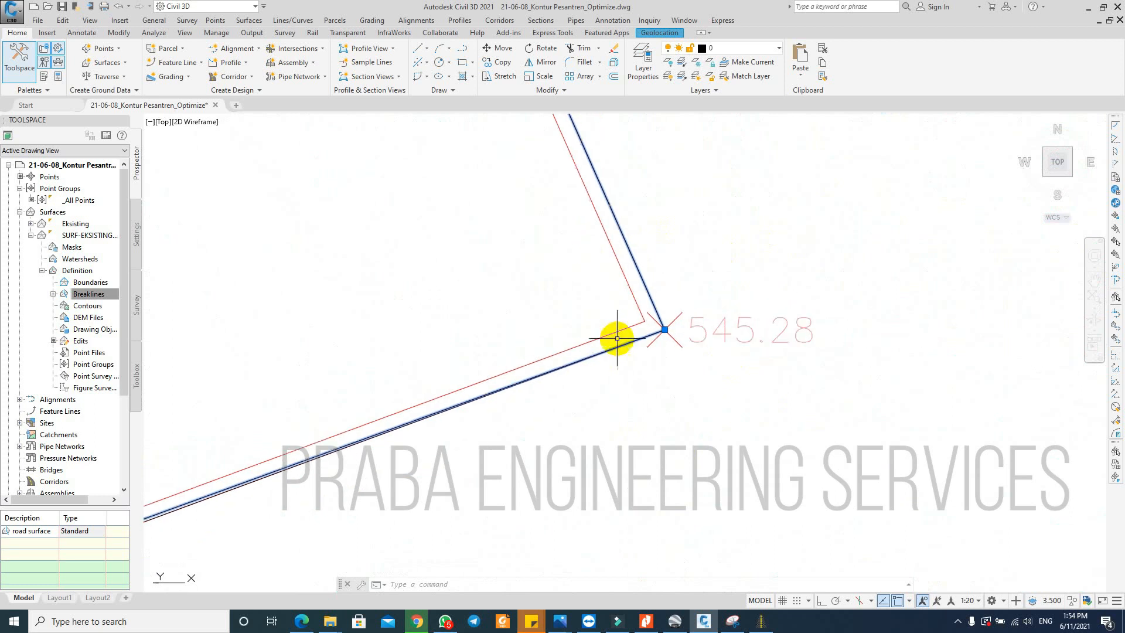
scroll(681, 316, up, 2)
scroll(690, 350, up, 4)
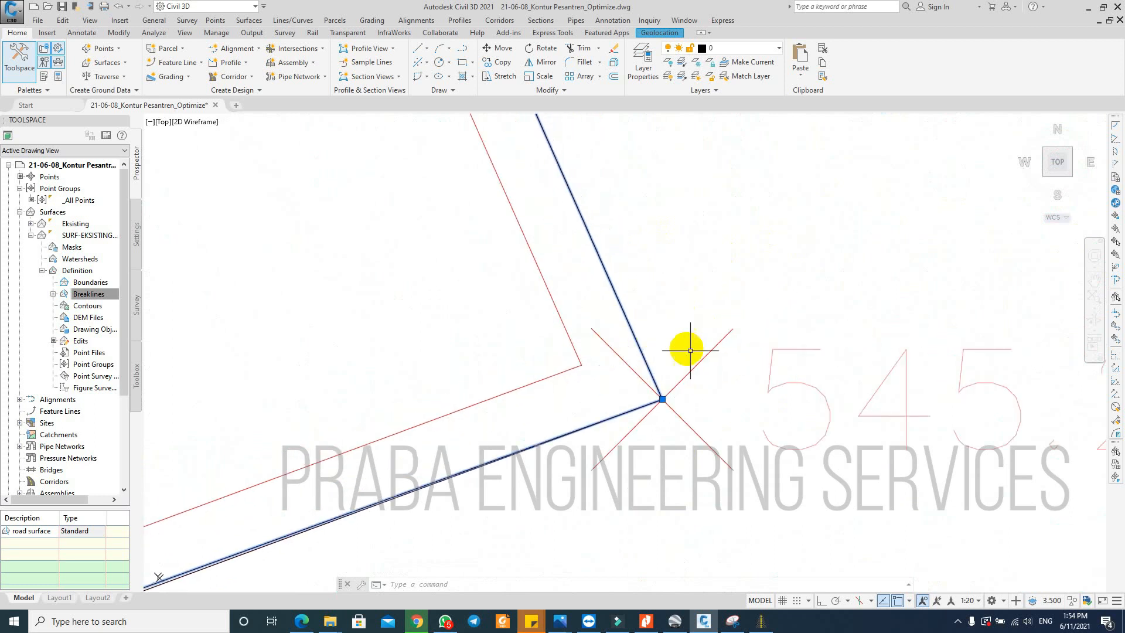
Step: Try to stretch the 3D polyline's vertex at the 545.28 point onto the adjacent red outline's corner with object snap off, and undo it
key(F3)
key(Escape)
click(663, 400)
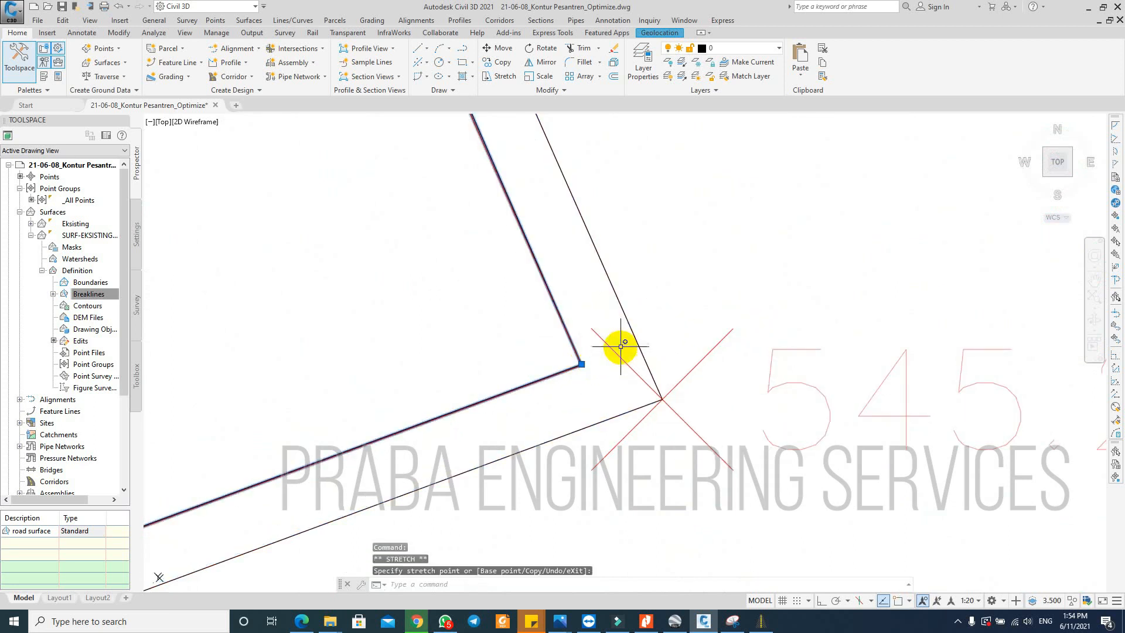
key(Escape)
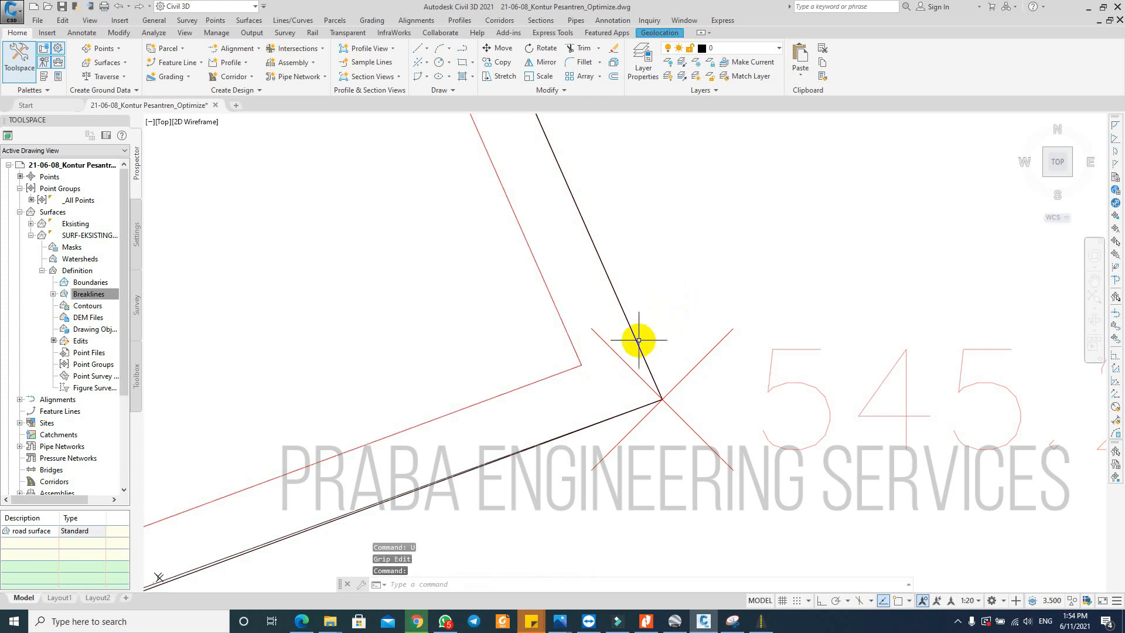
Step: With object snap off, stretch the 3D polyline's vertex at the 545.28 point to just outside the adjacent red outline's corner
key(Escape)
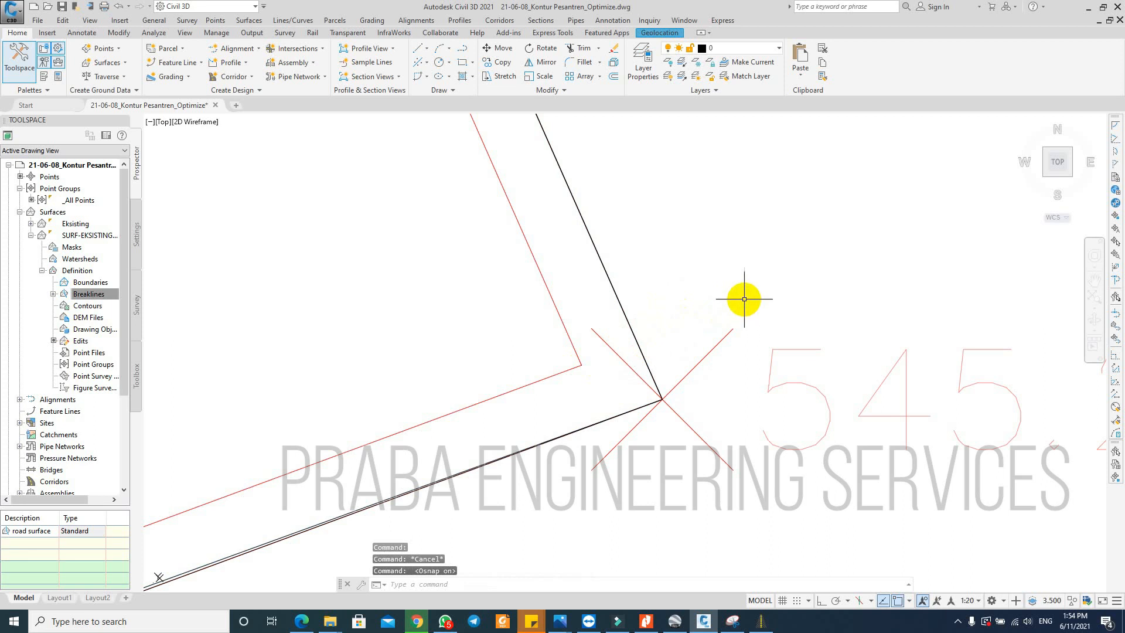
key(F3)
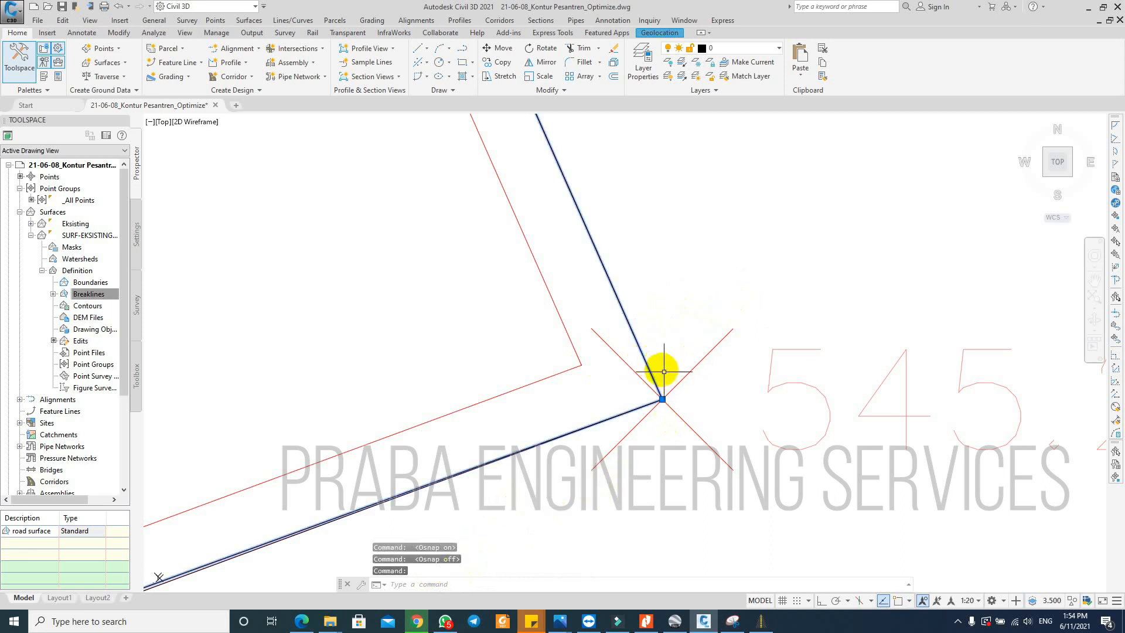
click(662, 399)
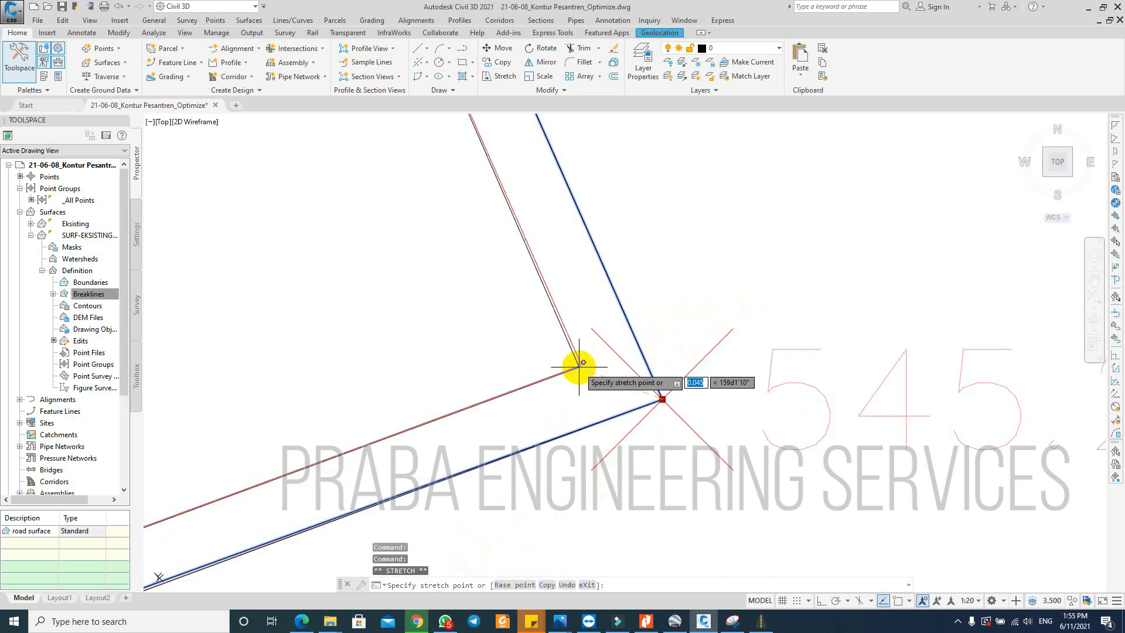
scroll(583, 362, up, 5)
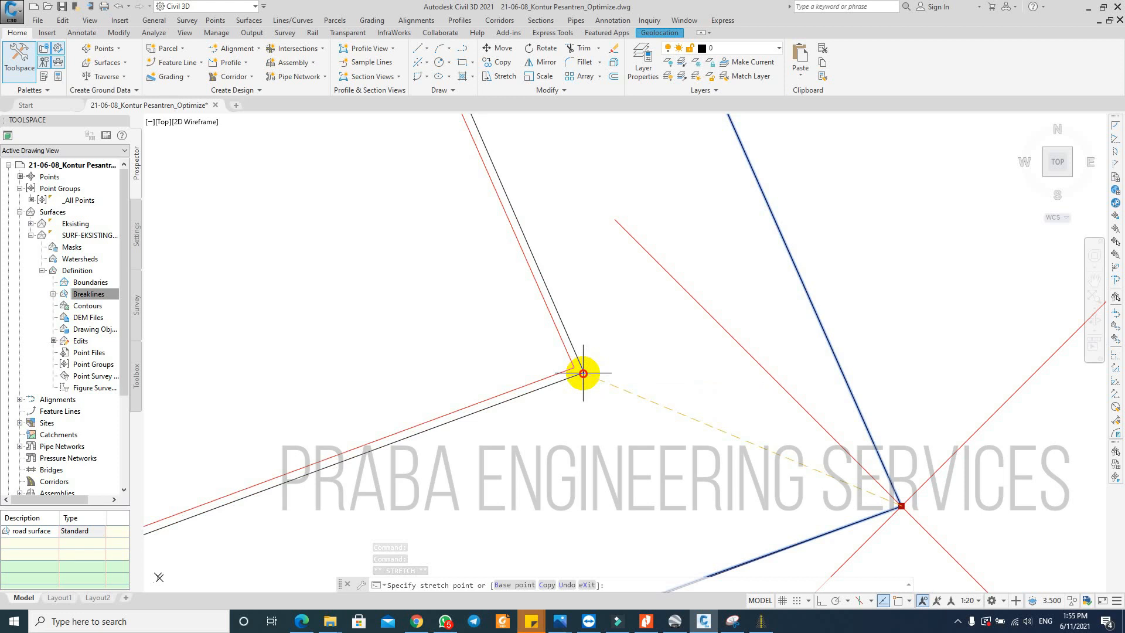
click(584, 374)
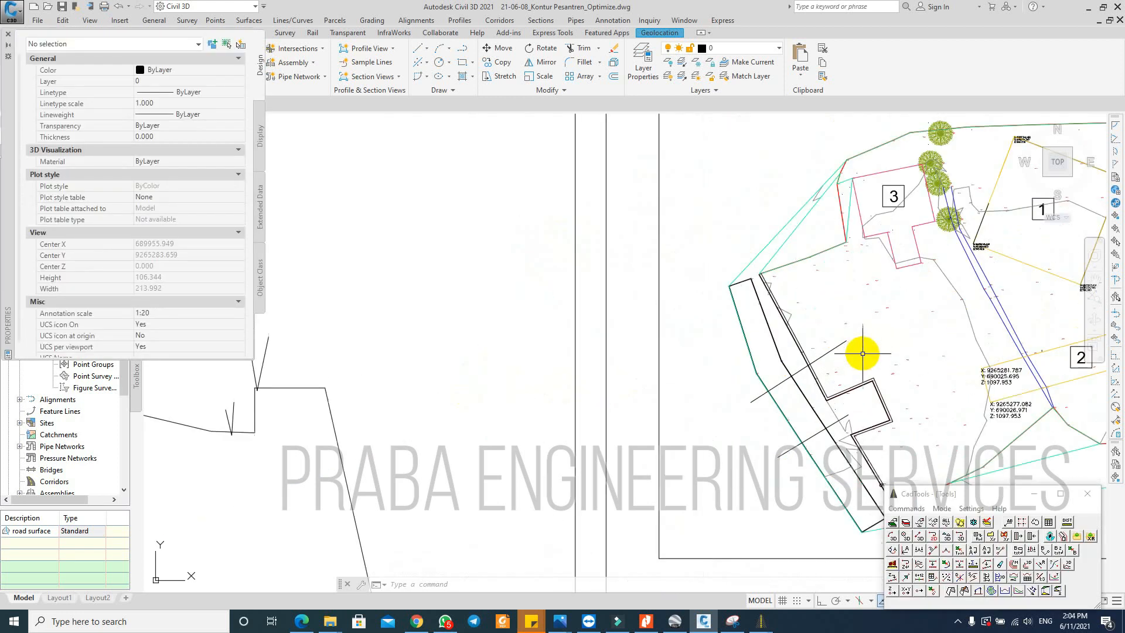
Step: Inspect the boundary 3D polyline around the rectangular recess in the Object Viewer from a tilted view
scroll(859, 351, up, 5)
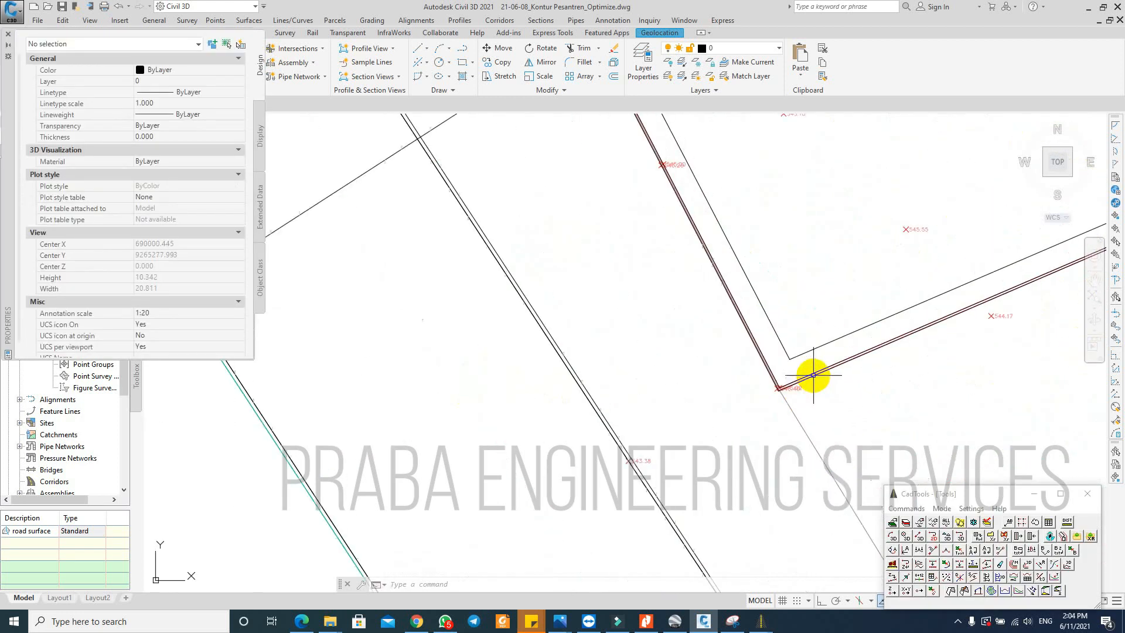
scroll(813, 375, up, 5)
click(809, 368)
right_click(586, 321)
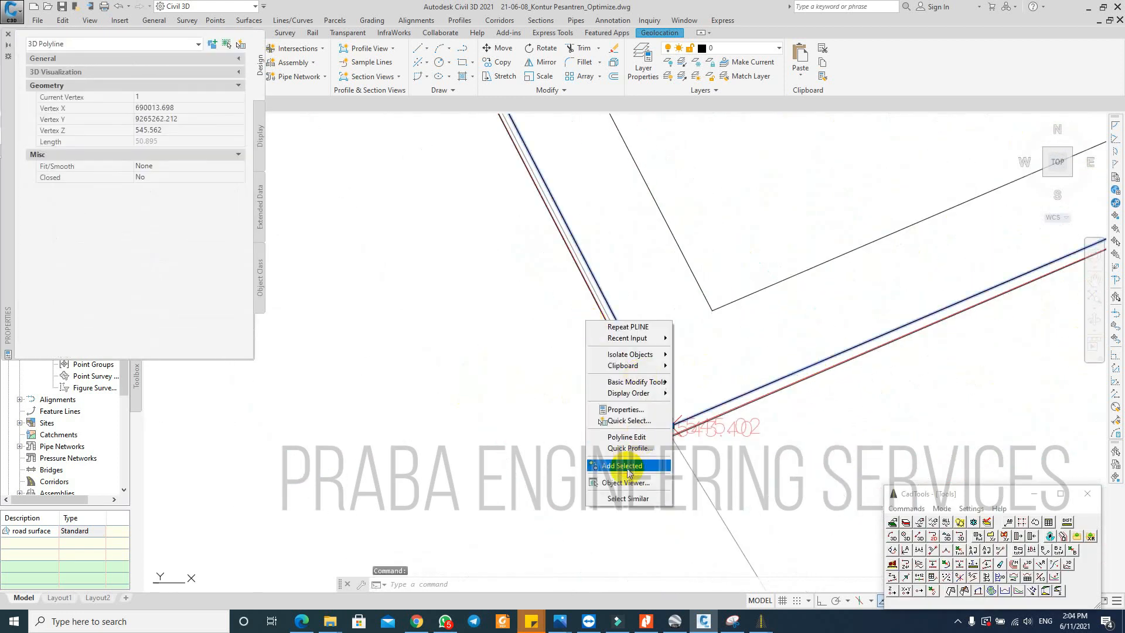
click(631, 482)
mouse_move(585, 490)
mouse_down()
mouse_move(578, 324)
mouse_move(610, 289)
mouse_move(698, 305)
mouse_move(671, 319)
mouse_move(713, 360)
mouse_up()
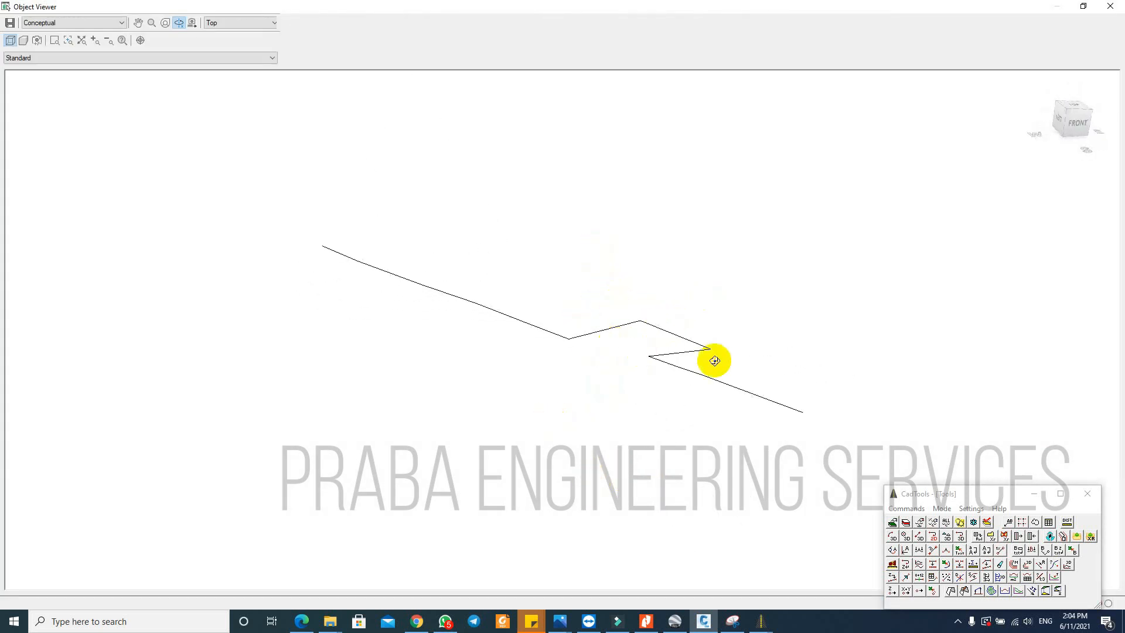
key(Escape)
Step: Examine the selected 3D polyline's vertices against the elevation points and red outlines around the rectangular recess and along the boundary
scroll(570, 322, down, 4)
scroll(707, 382, up, 5)
scroll(861, 272, down, 3)
scroll(623, 346, up, 3)
scroll(555, 357, up, 3)
click(555, 357)
scroll(891, 259, down, 4)
scroll(899, 294, up, 3)
scroll(879, 359, down, 3)
scroll(816, 201, up, 3)
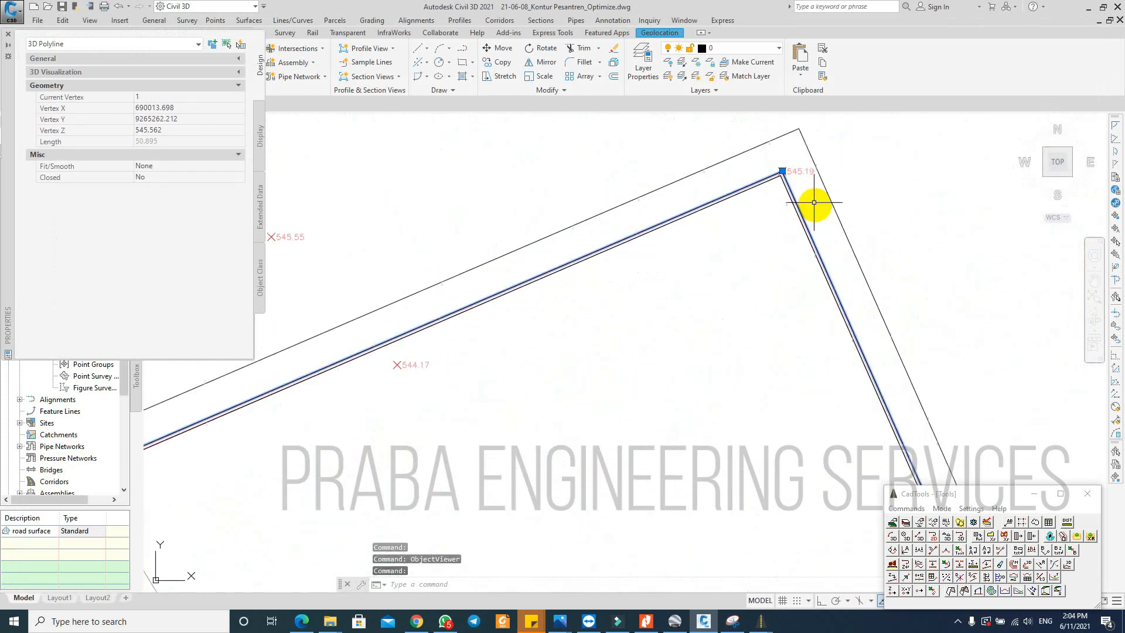
scroll(648, 282, down, 4)
scroll(531, 301, up, 5)
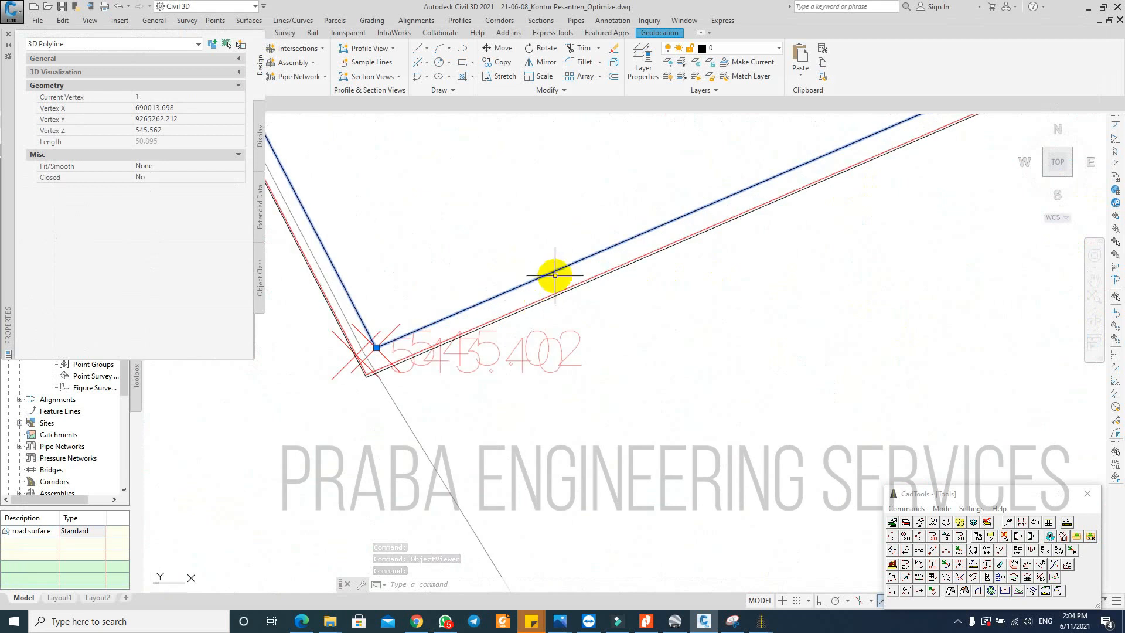
scroll(603, 196, down, 5)
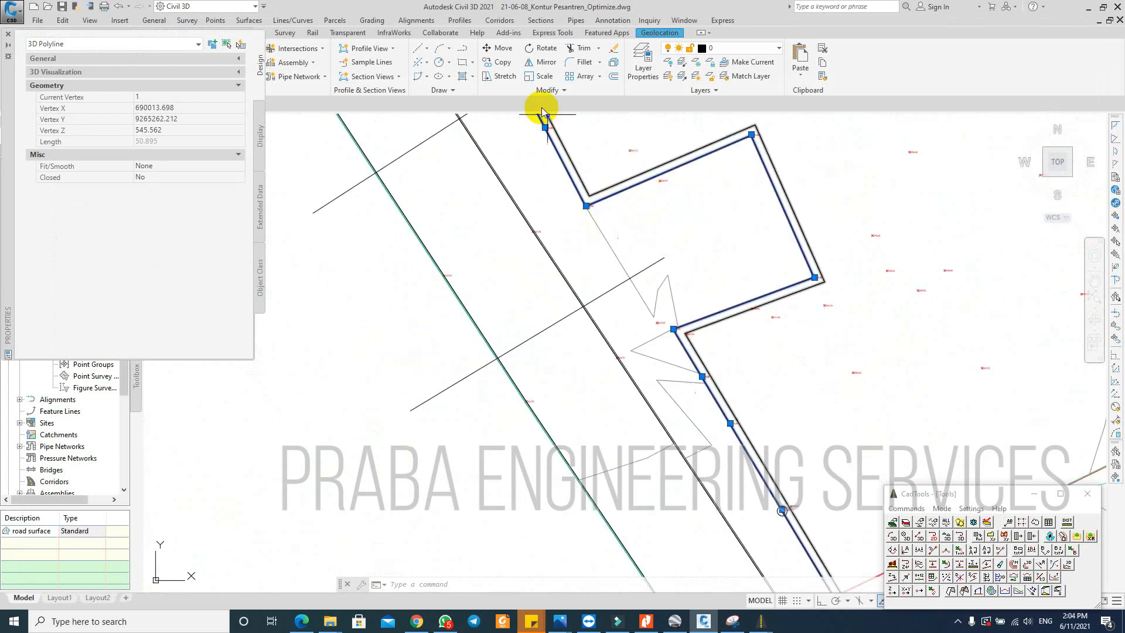
scroll(530, 118, up, 5)
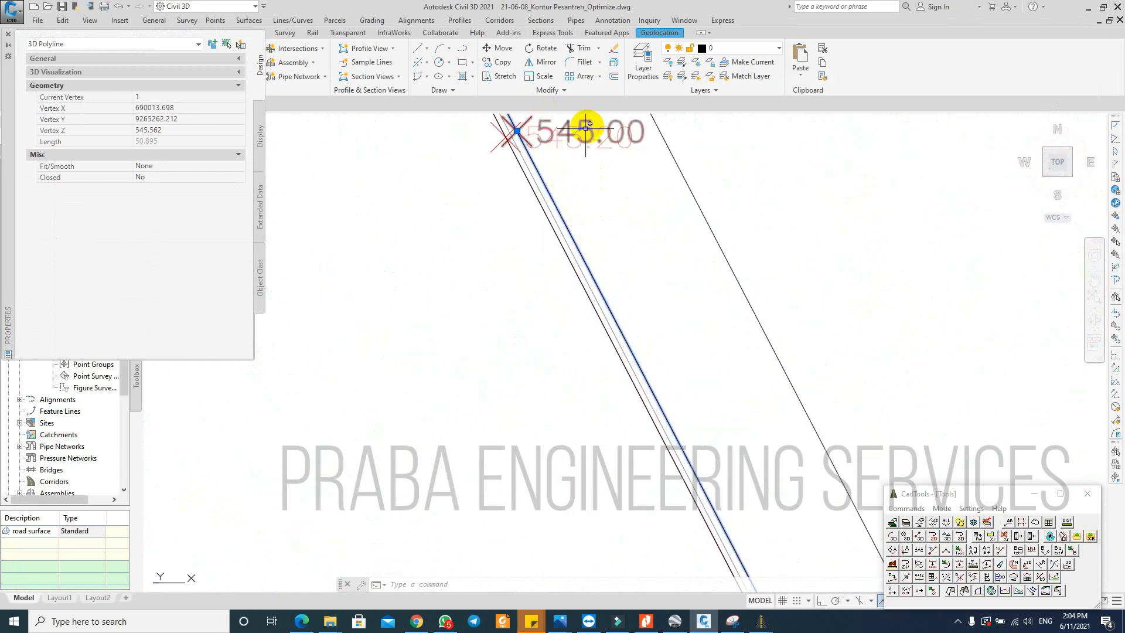
scroll(588, 124, down, 5)
scroll(897, 317, down, 2)
scroll(773, 319, up, 3)
scroll(707, 357, down, 1)
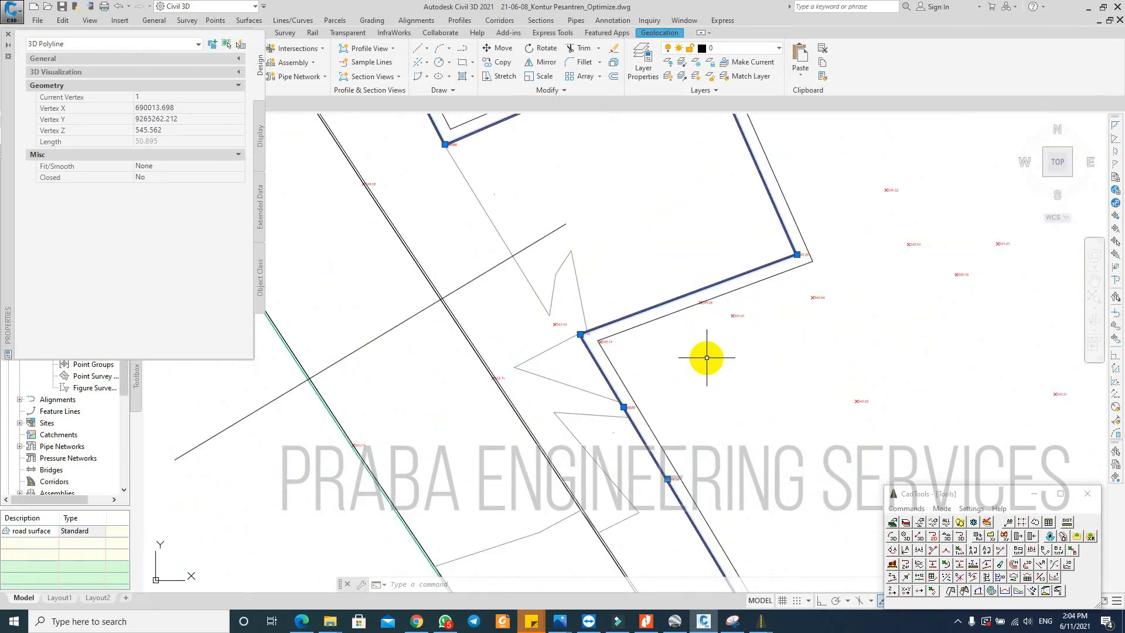
Step: Erase the outlying 3D polyline that runs past the 545.14 and 545.28 points
key(Escape)
scroll(627, 329, up, 5)
click(620, 333)
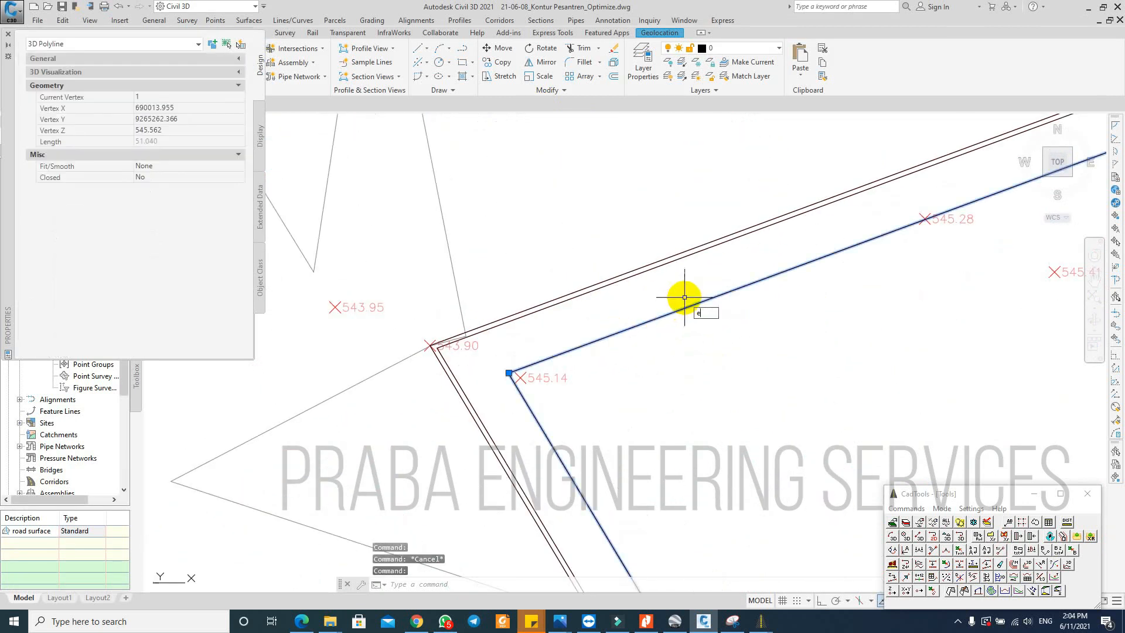
key(Return)
Step: Offset the boundary 3D polyline 0.3 horizontally and 0 in elevation toward the 545.14 point using CadTools
click(912, 510)
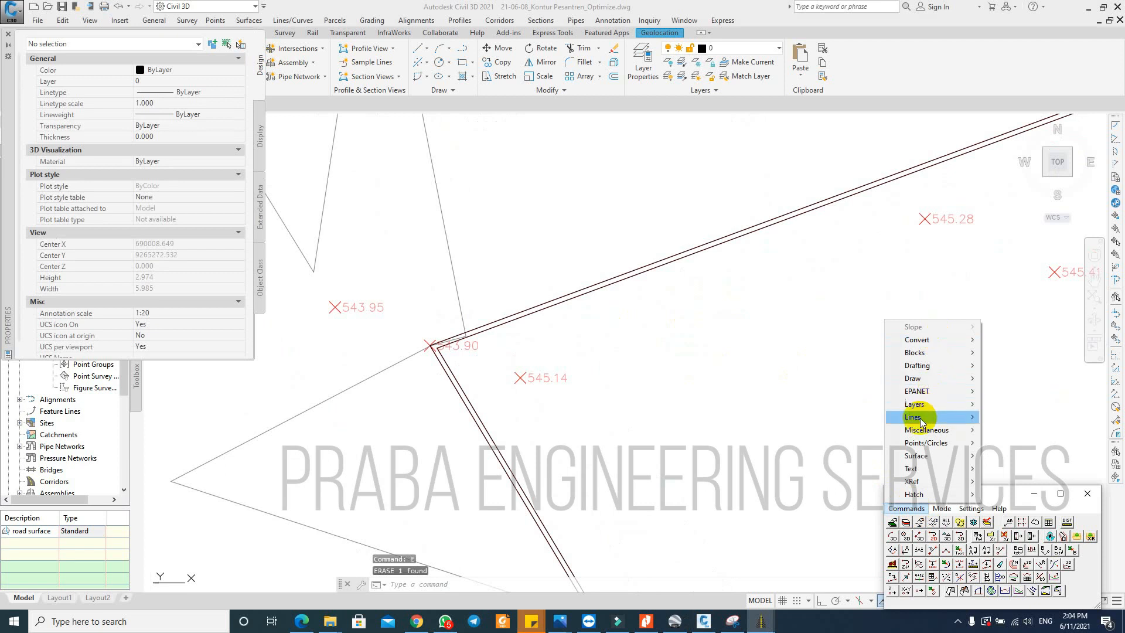
mouse_move(913, 420)
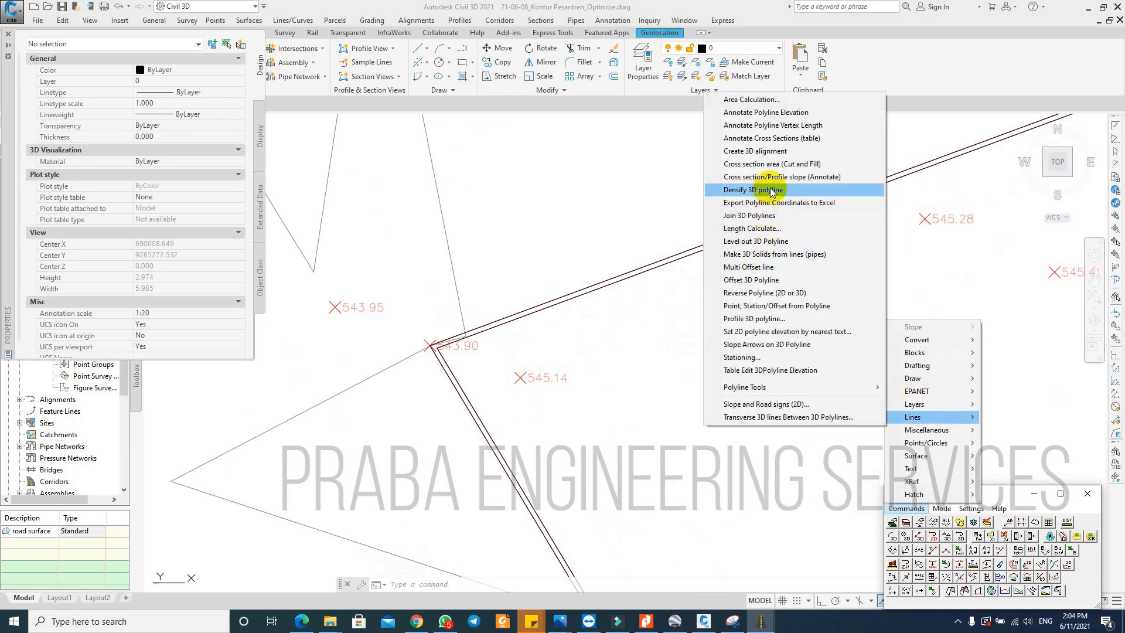
click(756, 279)
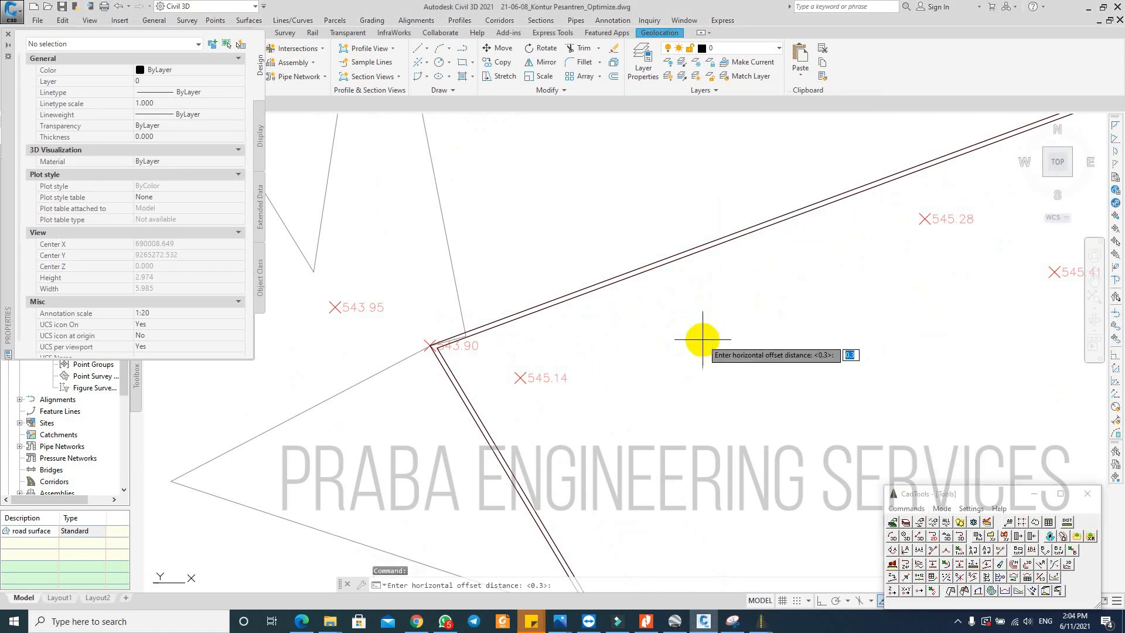
key(Return)
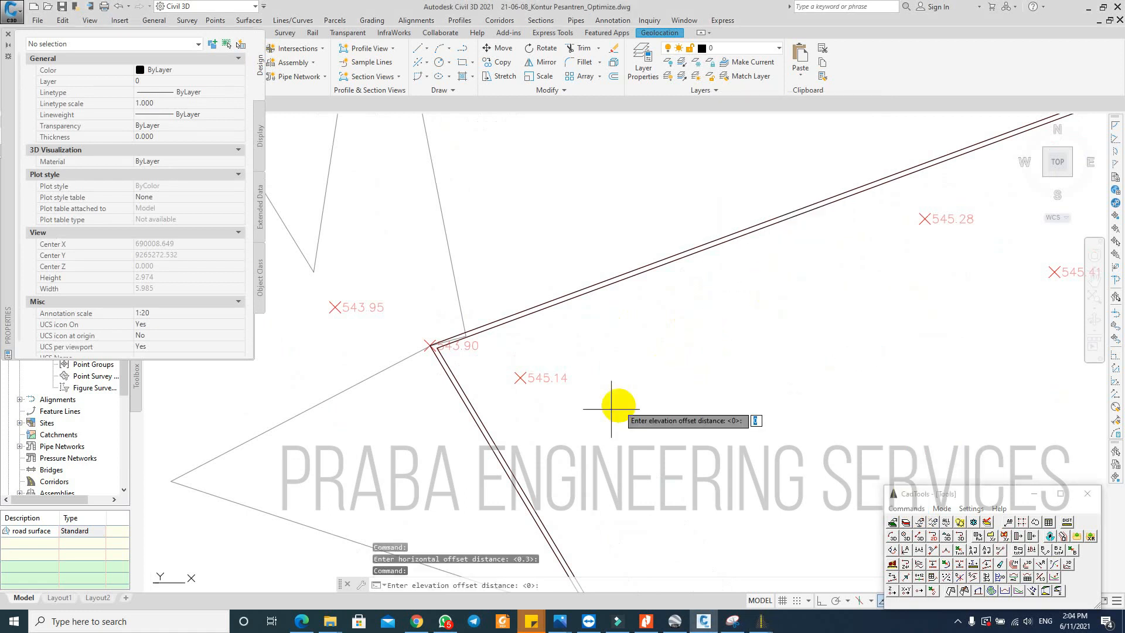
scroll(578, 301, up, 2)
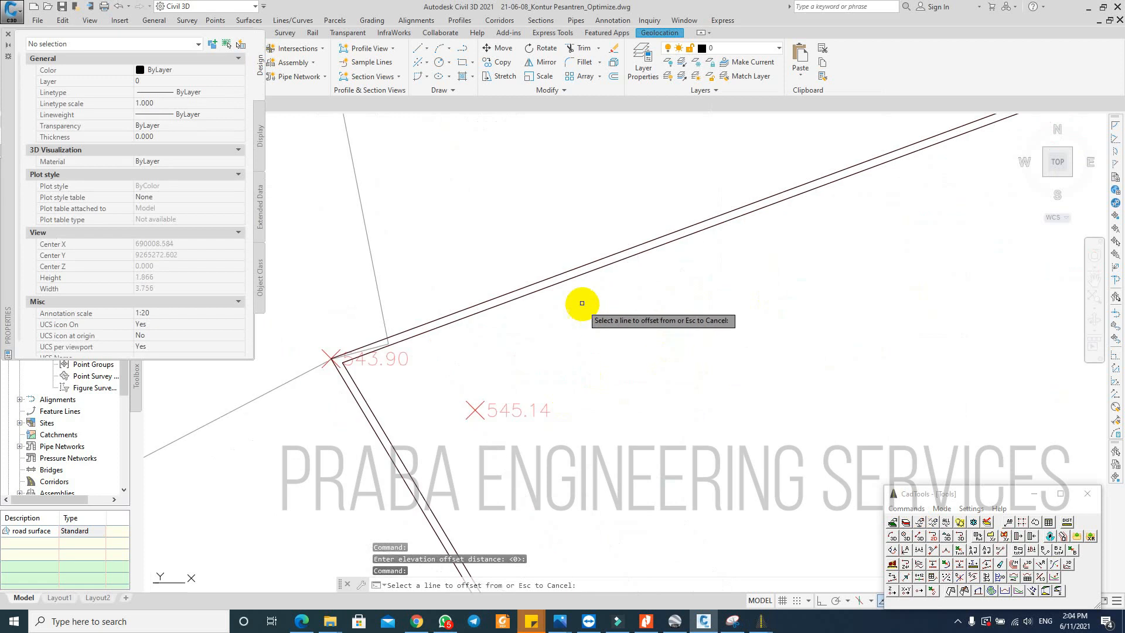
click(575, 278)
scroll(566, 282, down, 6)
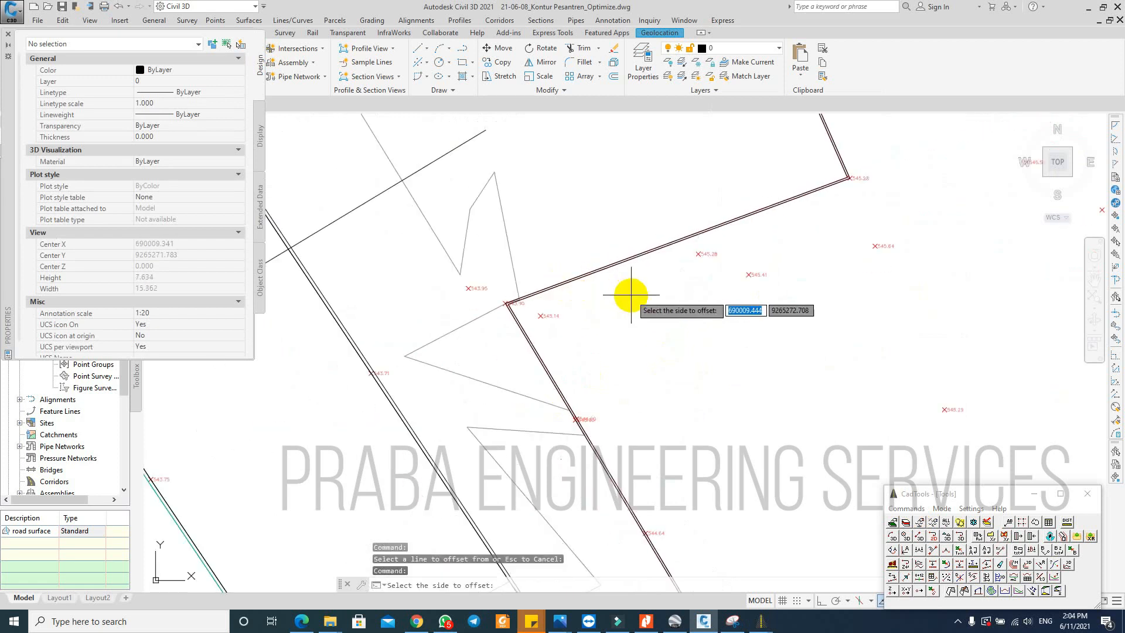
click(720, 302)
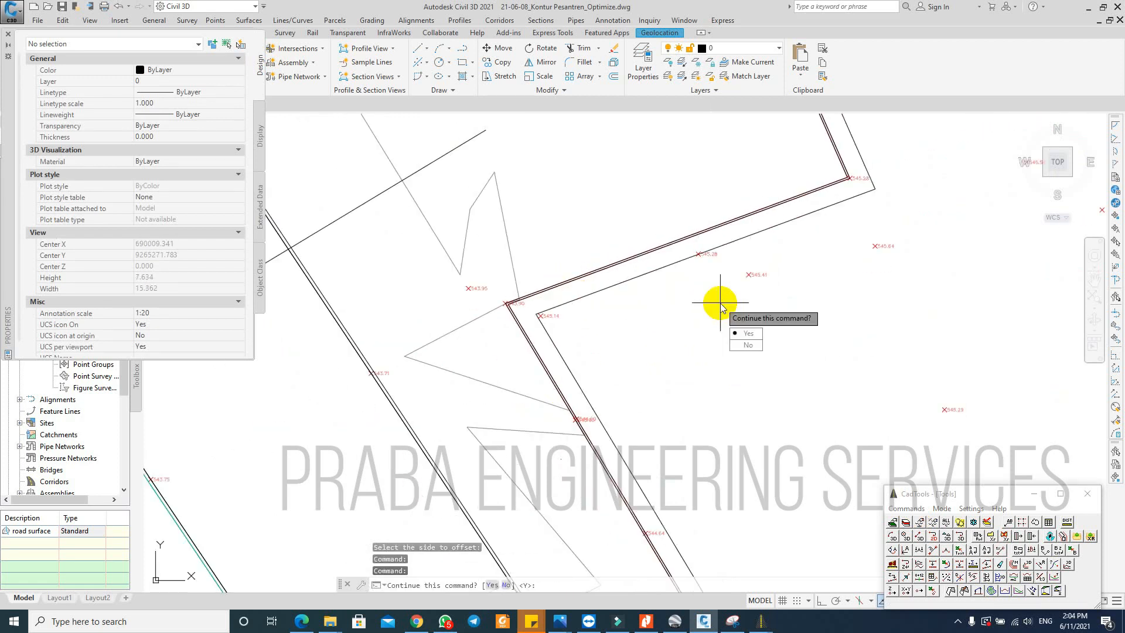
key(Escape)
Step: Inspect the new offset 3D polyline together with its source polyline in the Object Viewer from a tilted view
scroll(559, 362, up, 2)
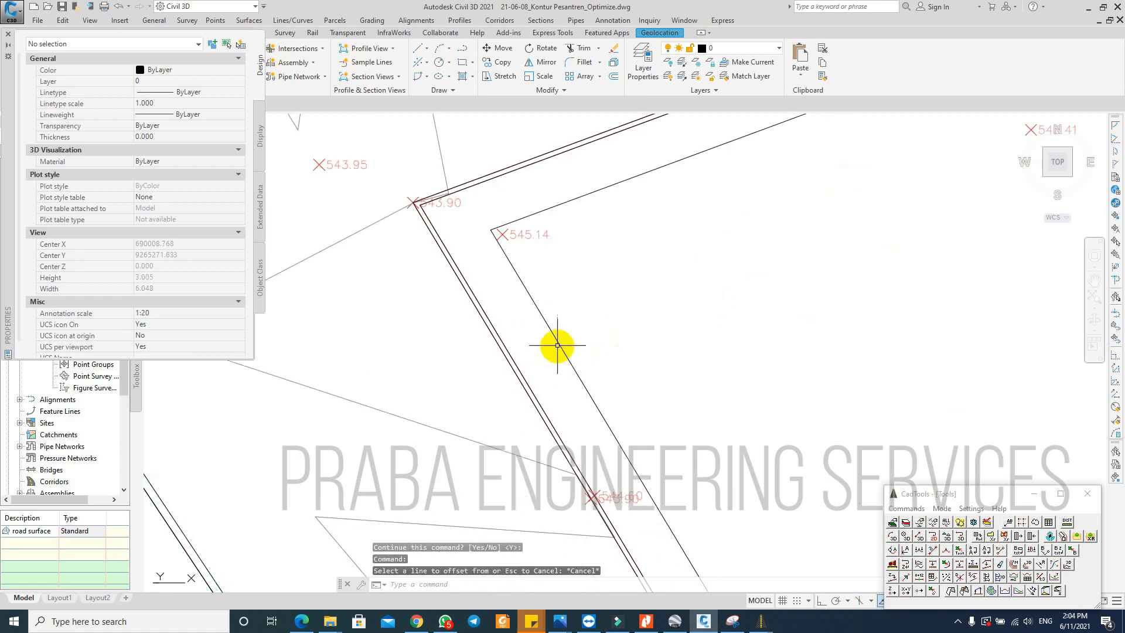
click(558, 345)
click(508, 357)
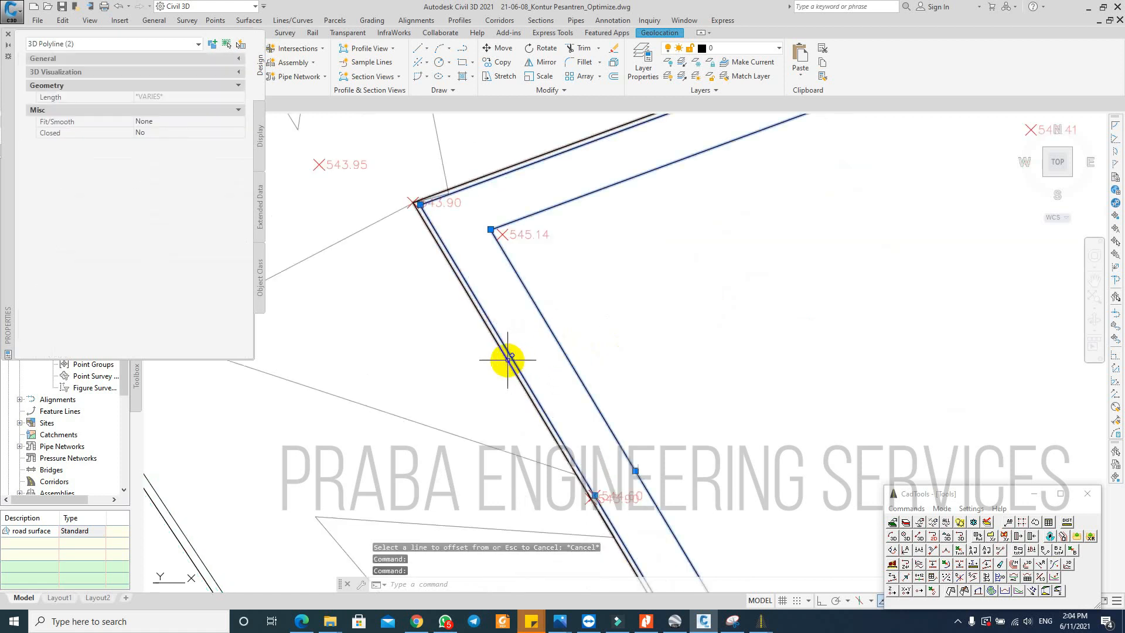
right_click(588, 321)
click(630, 462)
mouse_move(491, 451)
mouse_down()
mouse_move(623, 375)
mouse_move(595, 296)
mouse_move(592, 316)
mouse_move(491, 319)
mouse_move(551, 337)
mouse_move(533, 338)
mouse_move(590, 311)
mouse_move(681, 305)
mouse_up()
key(Escape)
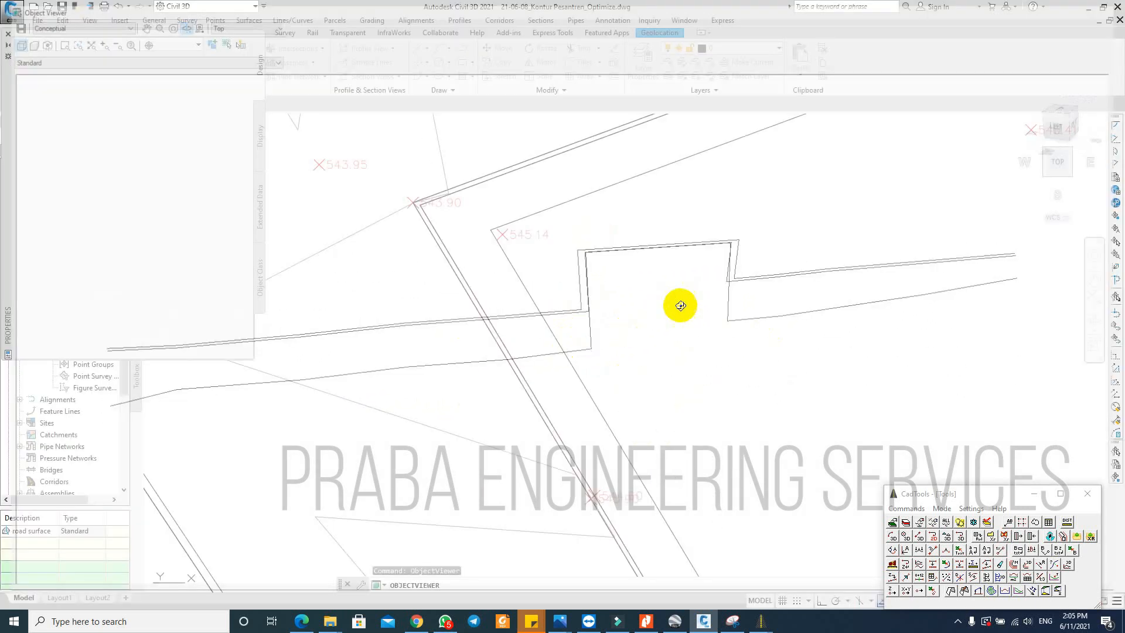
scroll(678, 301, up, 2)
scroll(648, 276, down, 4)
scroll(628, 244, up, 4)
scroll(615, 244, down, 6)
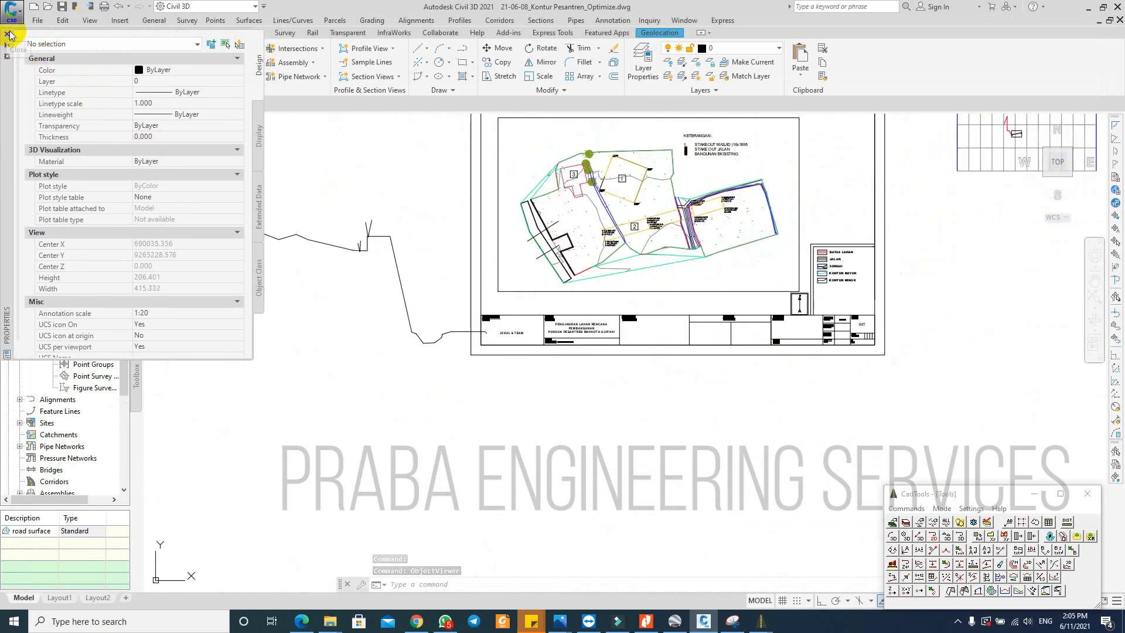
Step: Close the Properties palette and define a Standard breakline set described as "Gate" for the optimized surface
click(8, 34)
scroll(539, 240, up, 5)
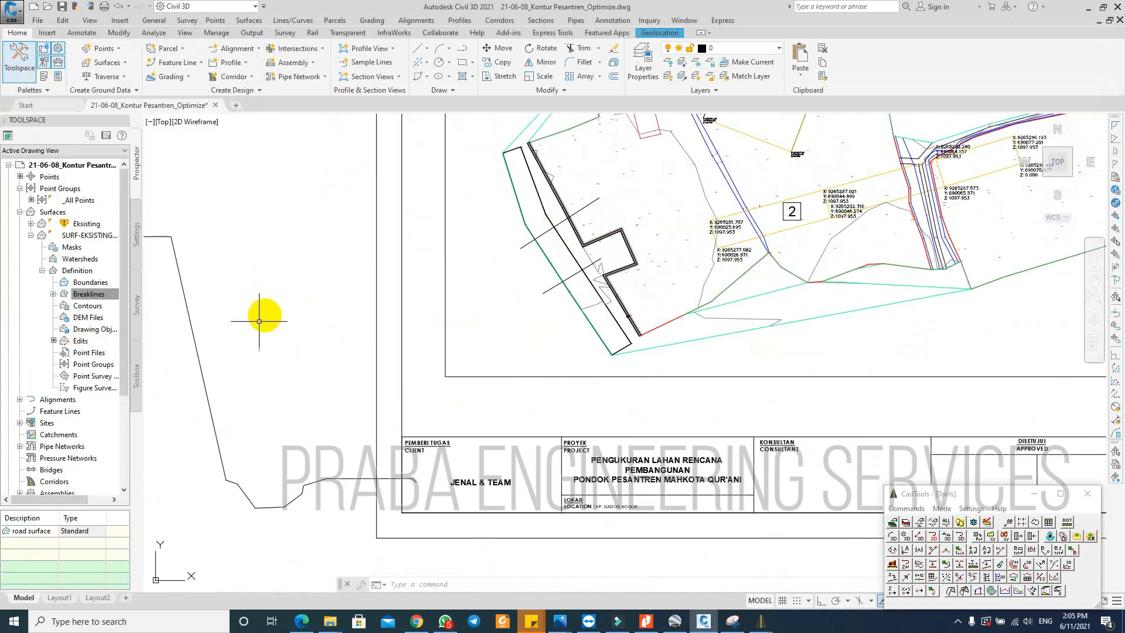
scroll(428, 214, up, 2)
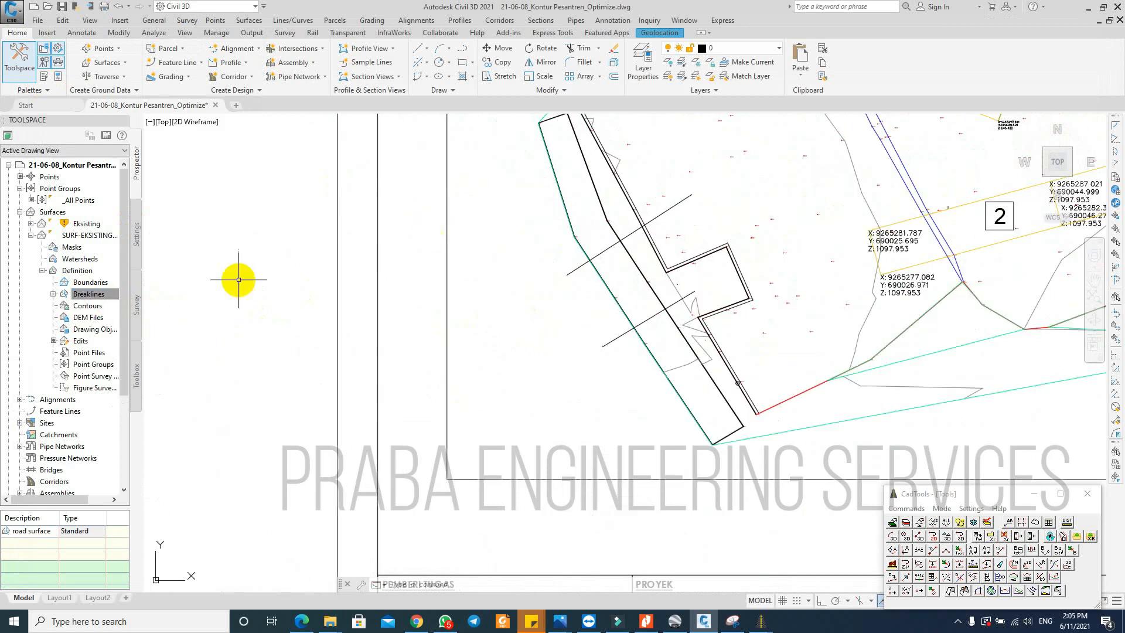
click(110, 302)
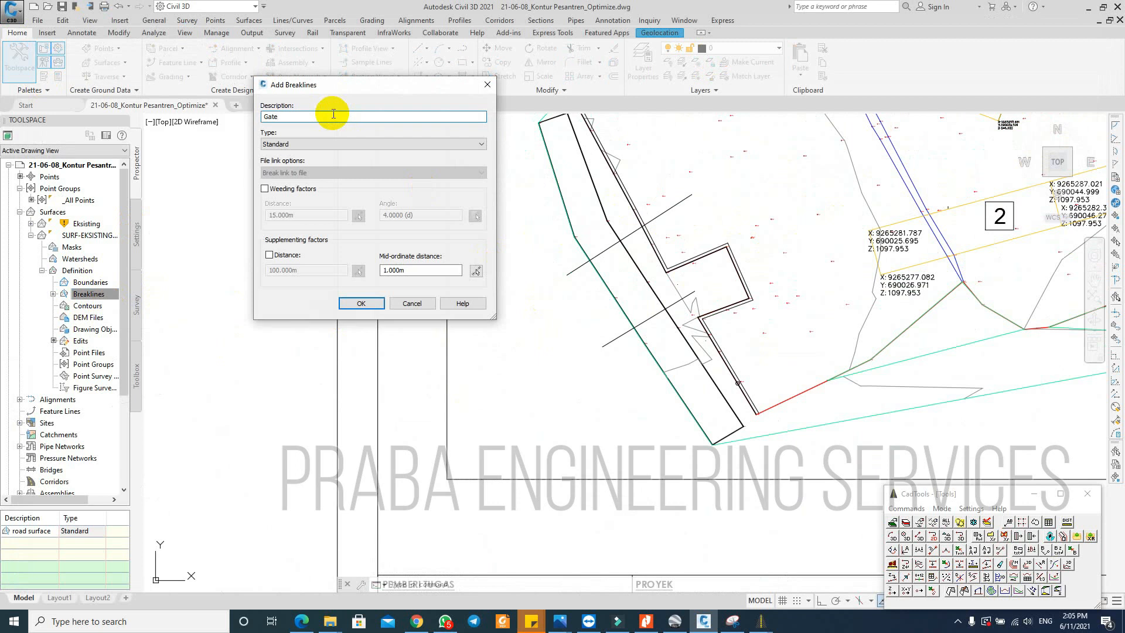
click(362, 303)
Step: Add the three parallel 3D polylines along the recessed boundary to the Gate breaklines and dismiss the event log
scroll(748, 276, up, 6)
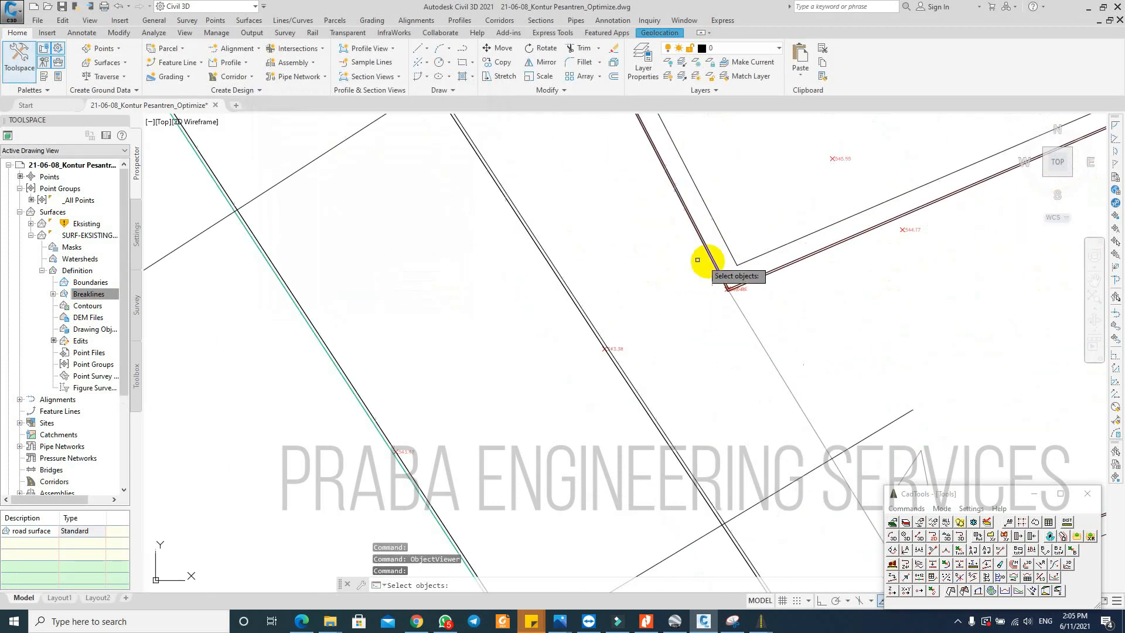
scroll(580, 362, up, 8)
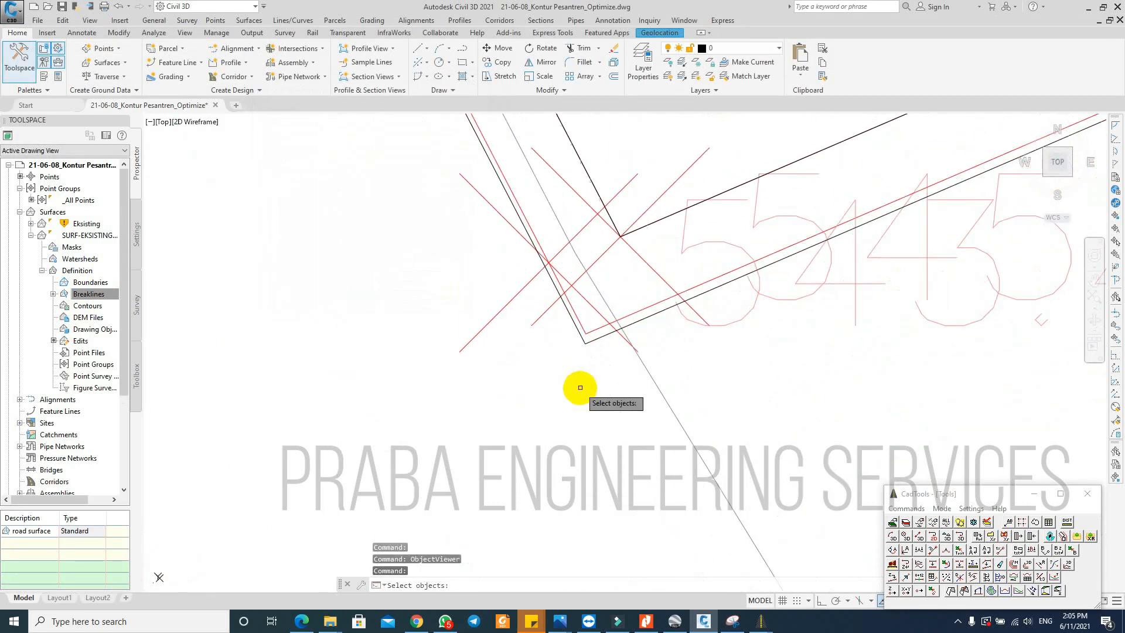
click(592, 341)
click(654, 223)
scroll(630, 303, down, 10)
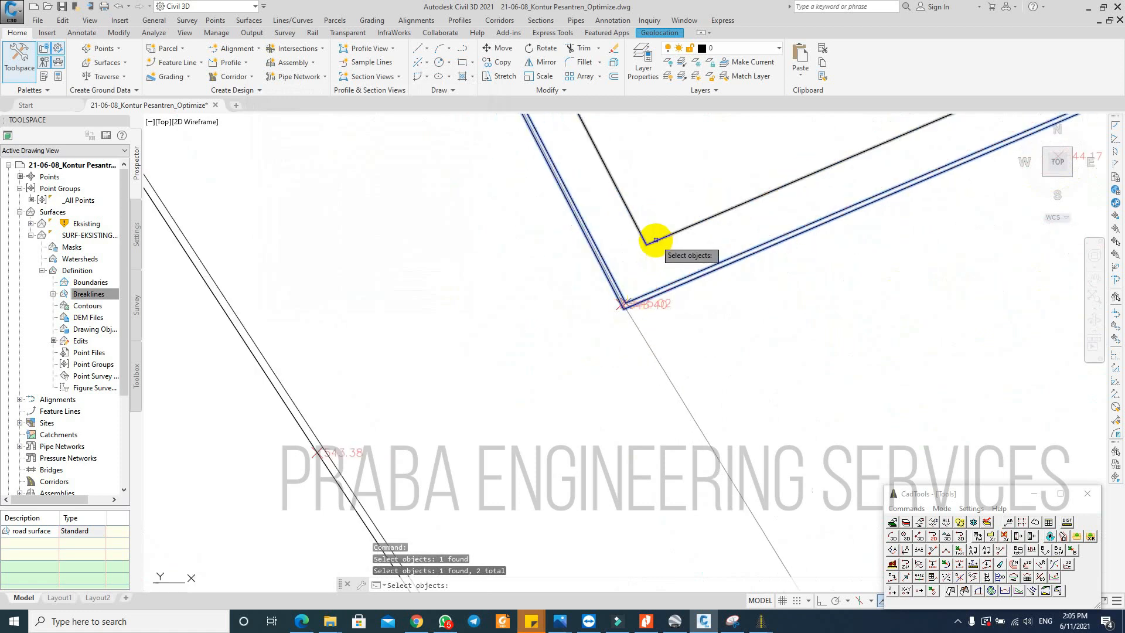
click(656, 240)
scroll(644, 256, down, 8)
key(Return)
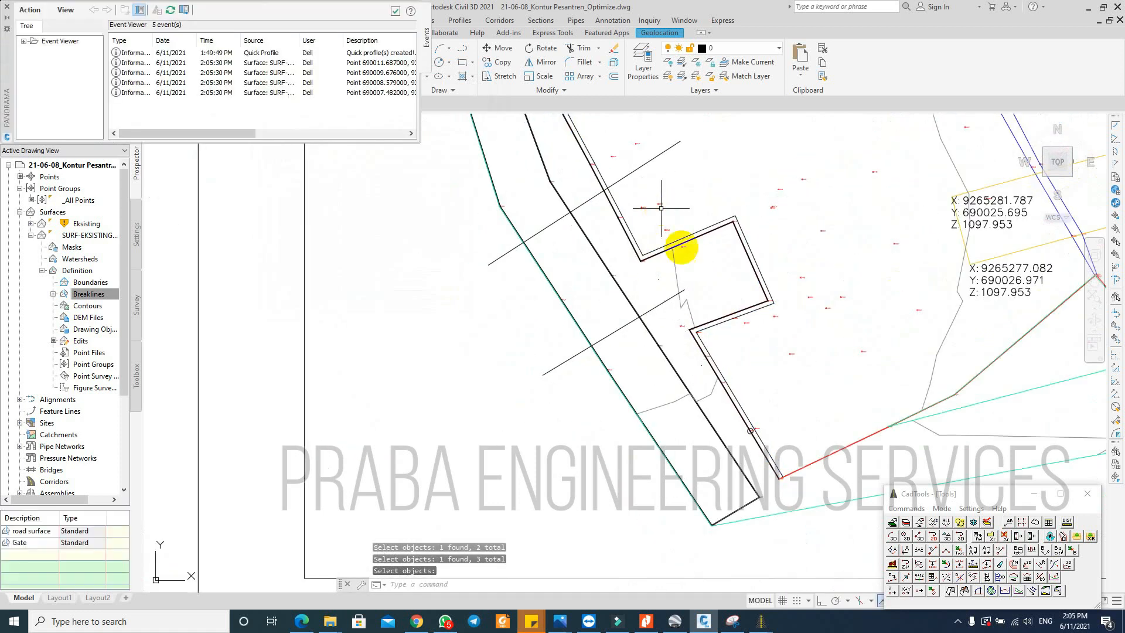
click(7, 7)
Step: Start a quick profile along the upper section line across the walled boundary, sampling both surfaces with the Existing Ground Profile style
scroll(623, 291, down, 12)
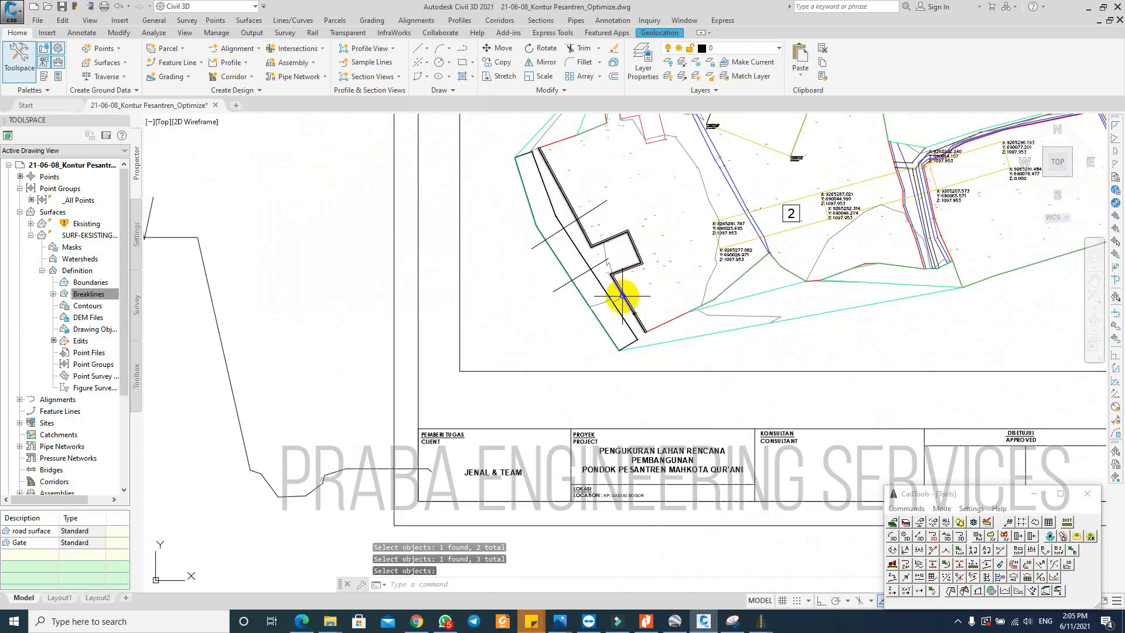
click(572, 226)
right_click(515, 271)
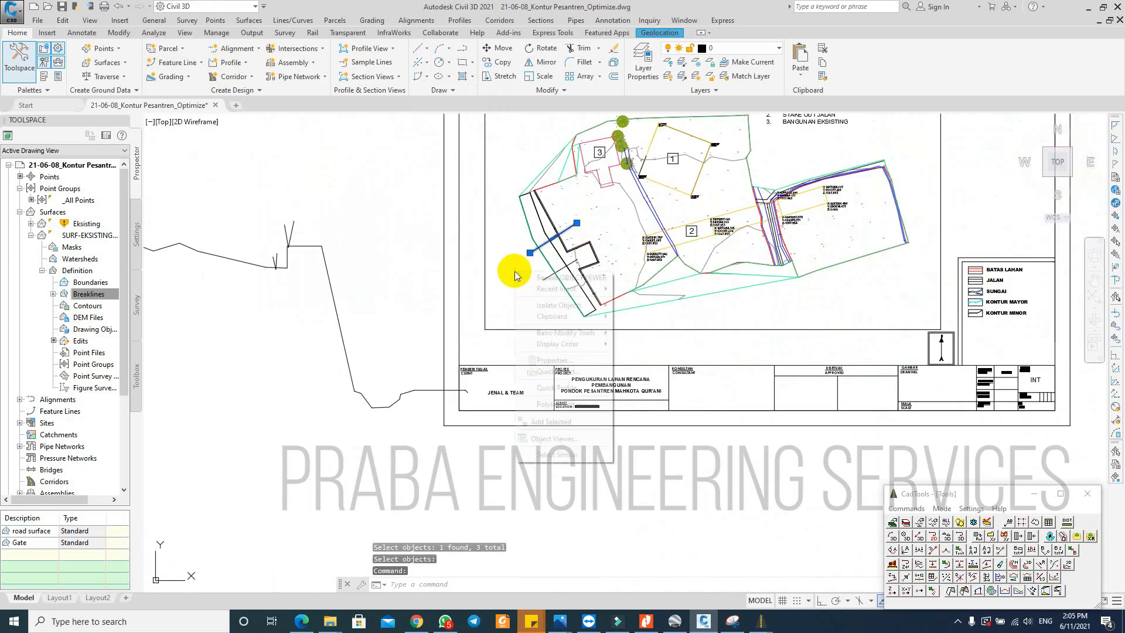
click(557, 388)
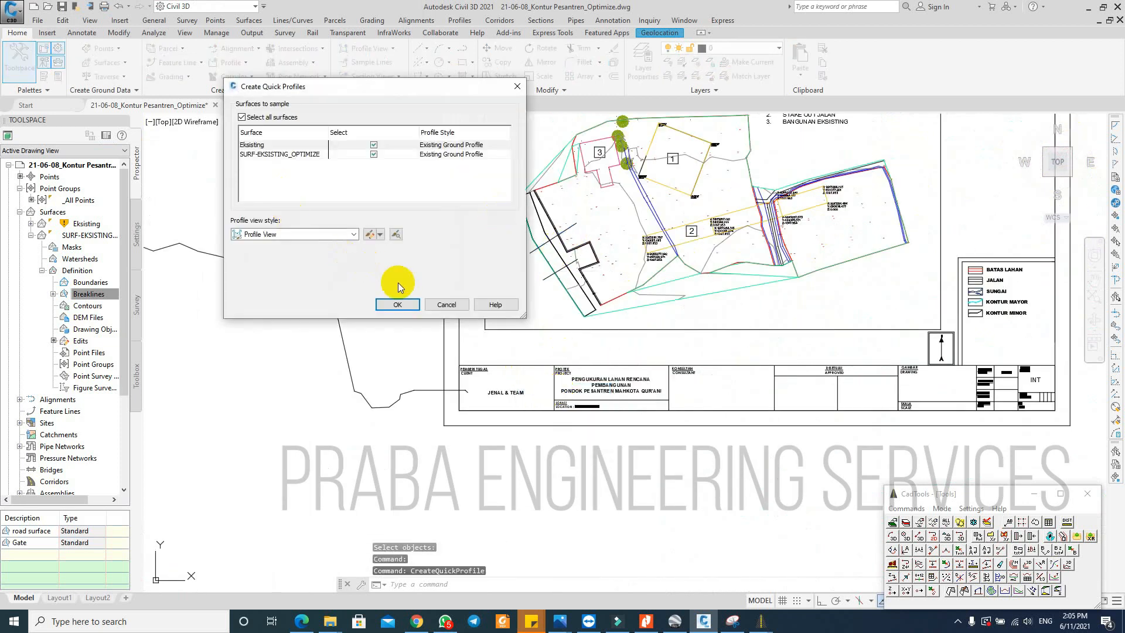
click(450, 155)
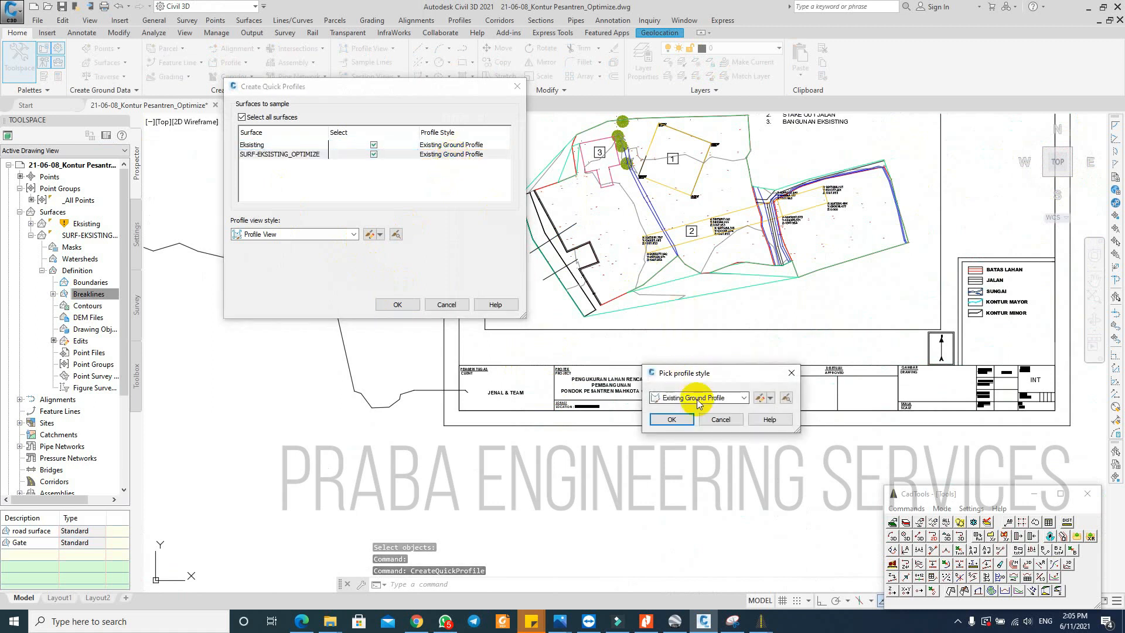
click(671, 420)
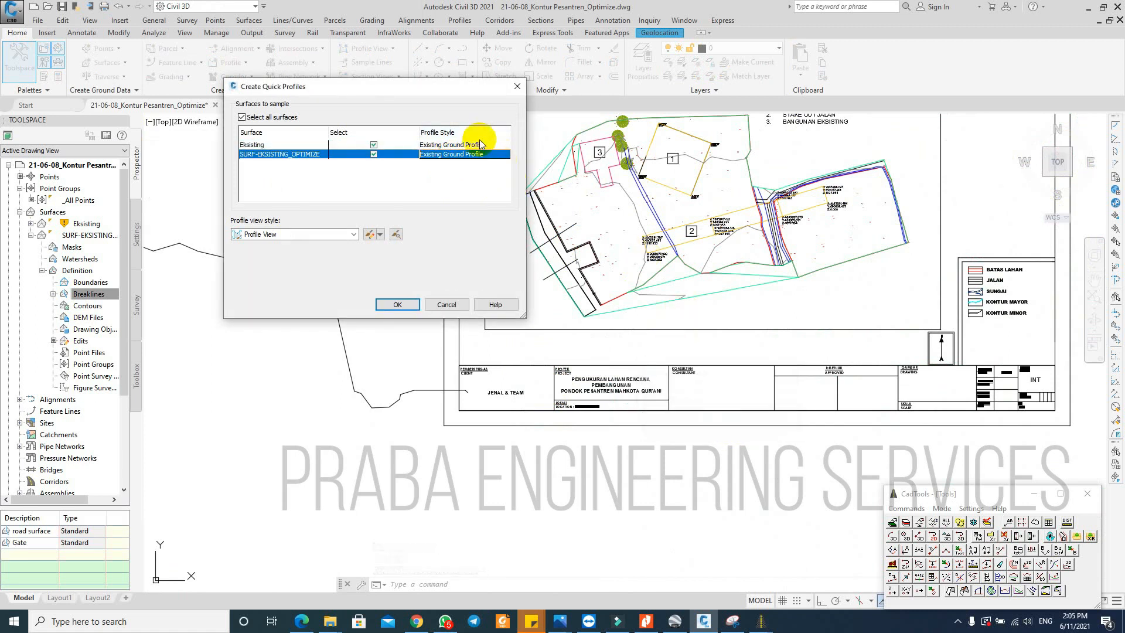
Step: Set the line component of the Existing Ground Profile style to green and keep that style for the Eksisting surface
click(504, 147)
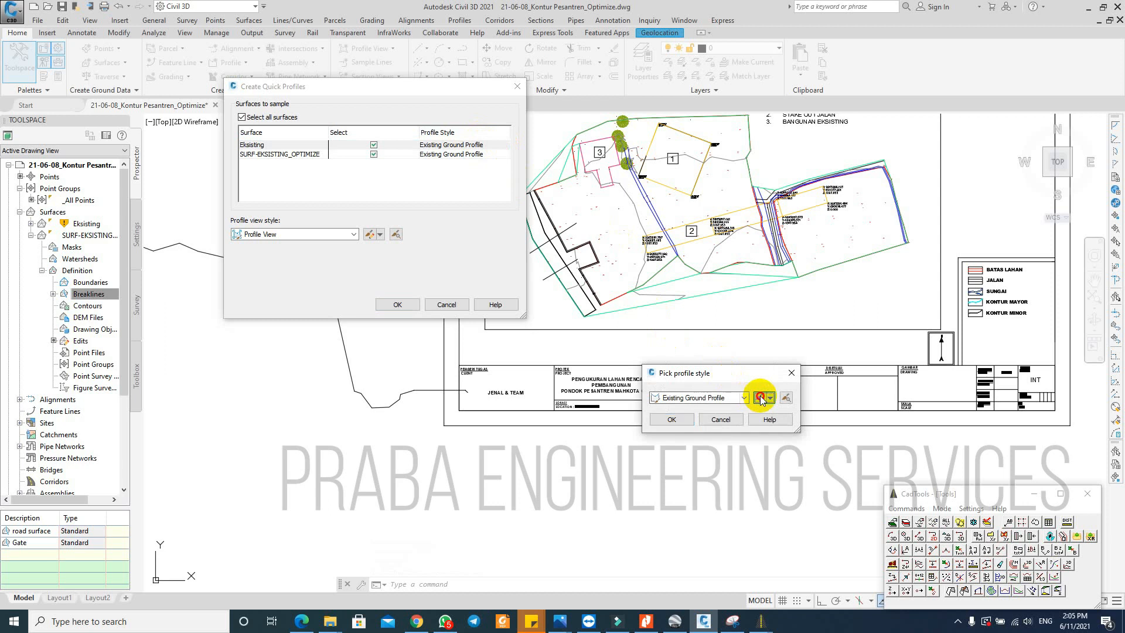
click(760, 398)
click(375, 153)
click(304, 231)
click(360, 297)
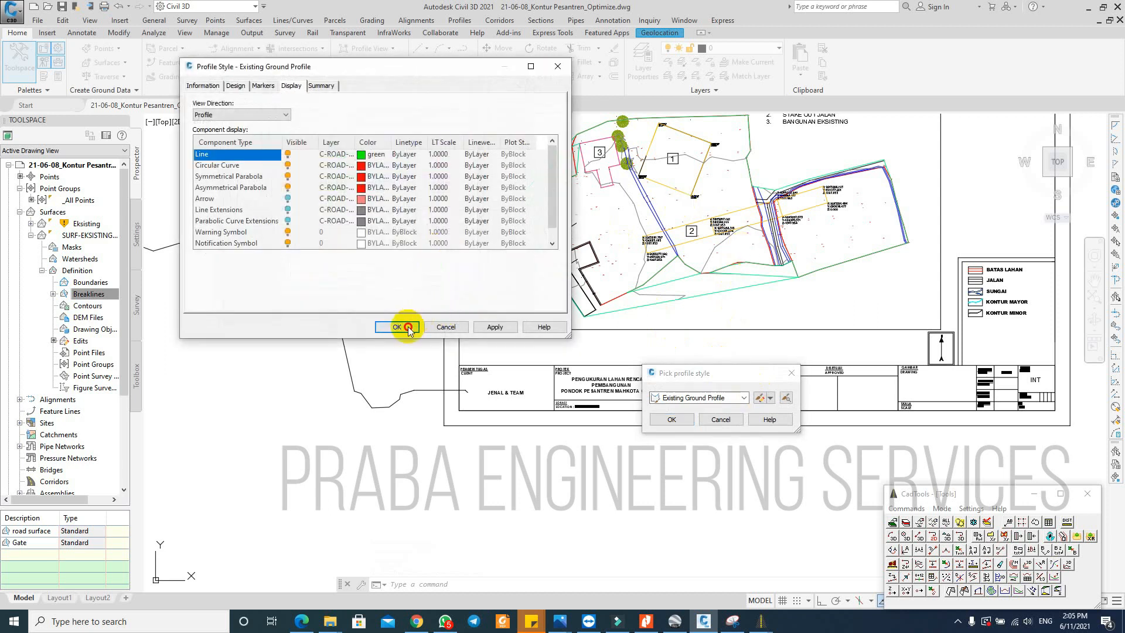
click(397, 326)
click(715, 398)
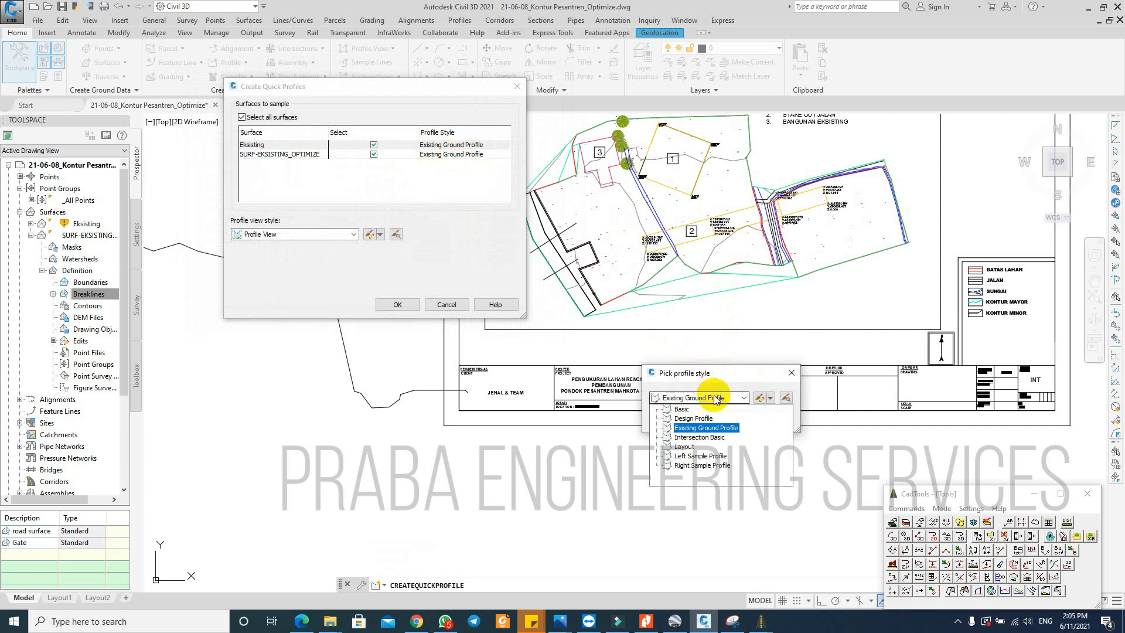
click(715, 398)
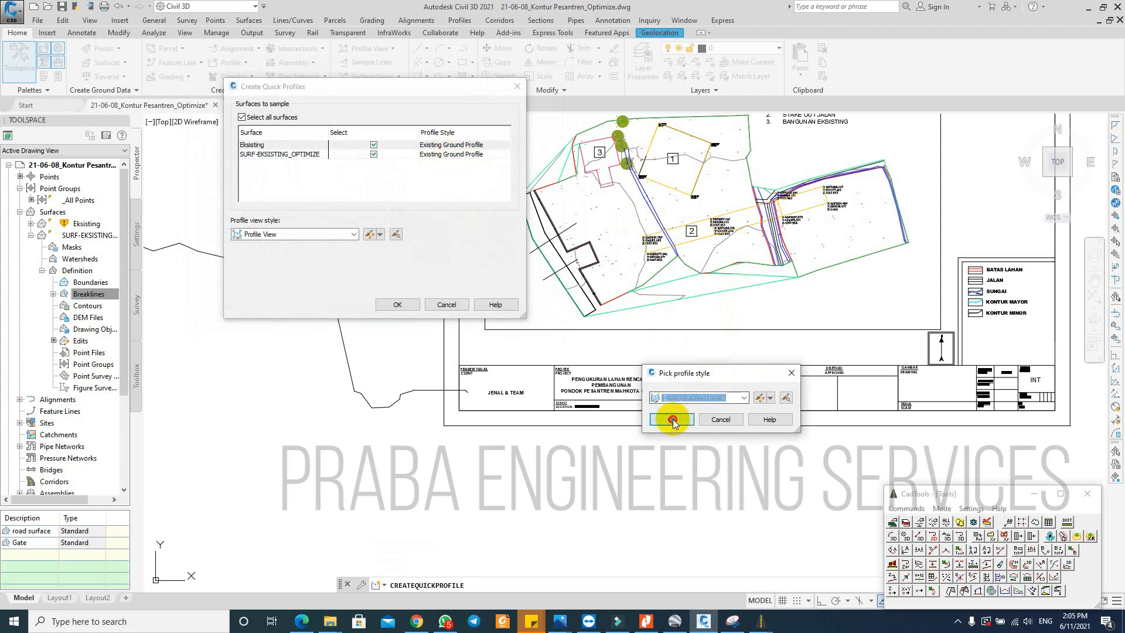
click(673, 419)
Step: Assign the Design Profile style to SURF-EKSISTING_OPTIMIZE and place the quick profile view beside the drawing sheet, below the earlier profile view
click(463, 155)
click(707, 398)
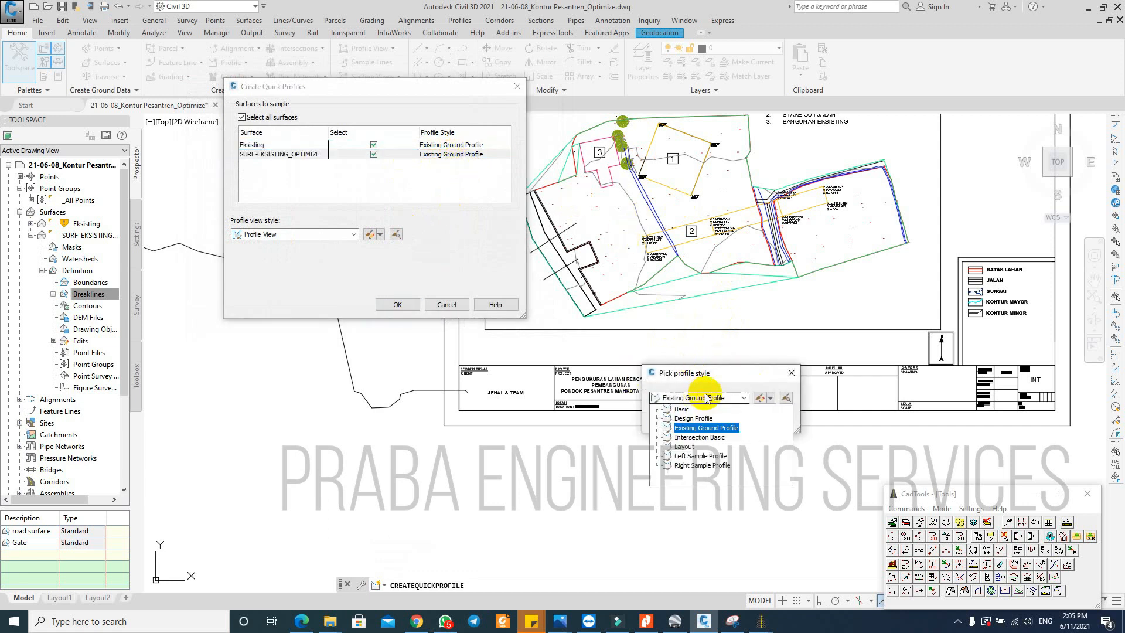
click(701, 428)
click(673, 420)
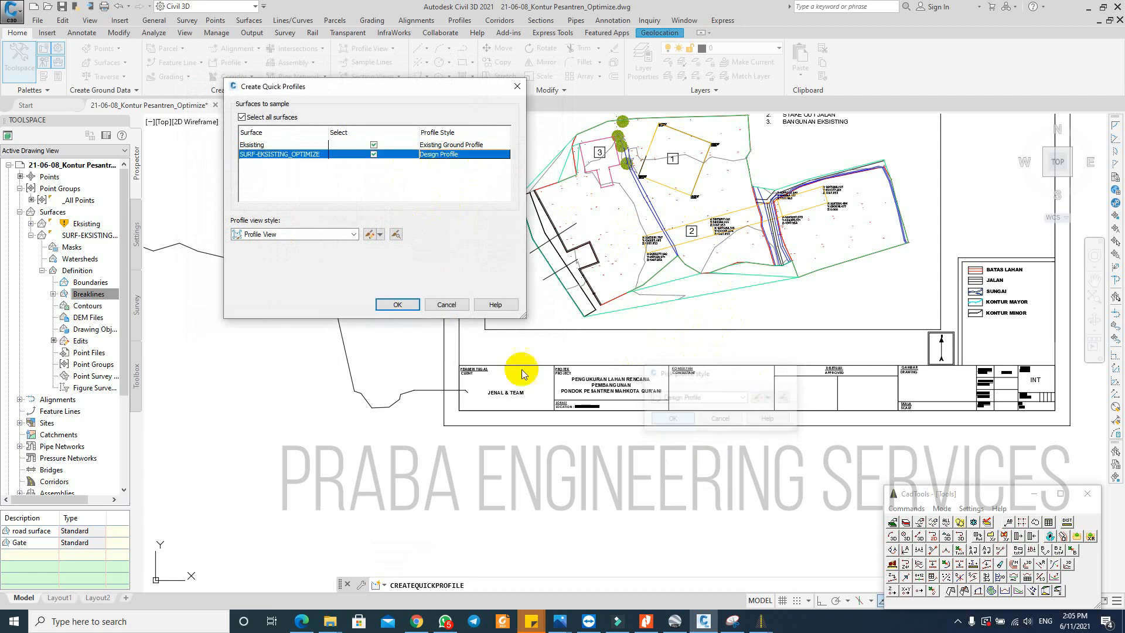
click(398, 304)
scroll(465, 259, up, 2)
scroll(558, 239, up, 4)
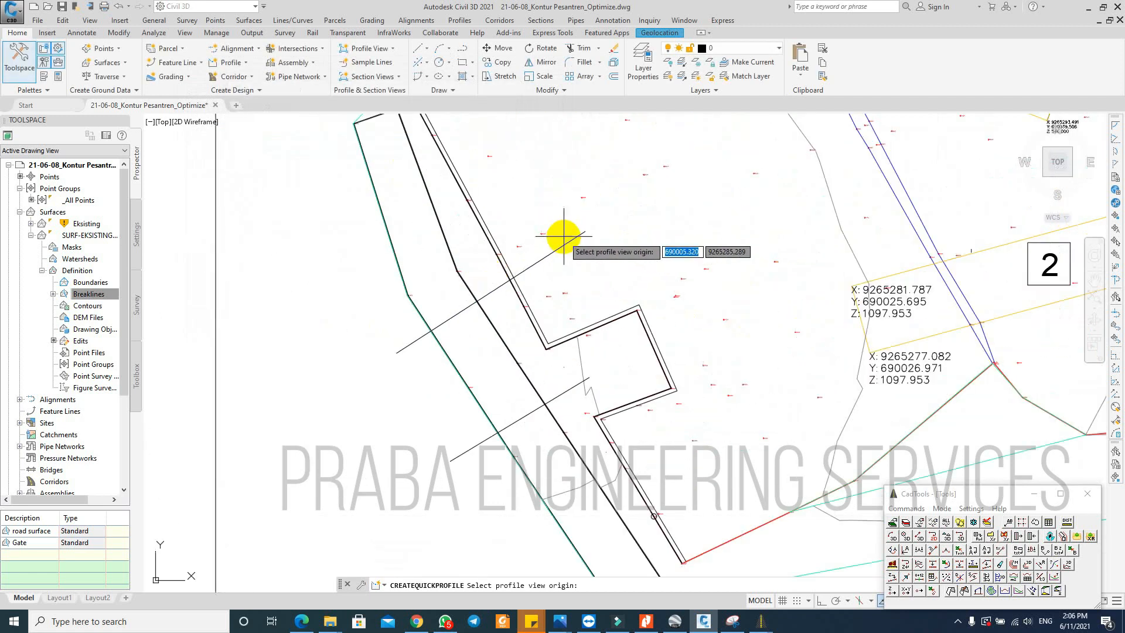
scroll(599, 362, down, 8)
click(830, 357)
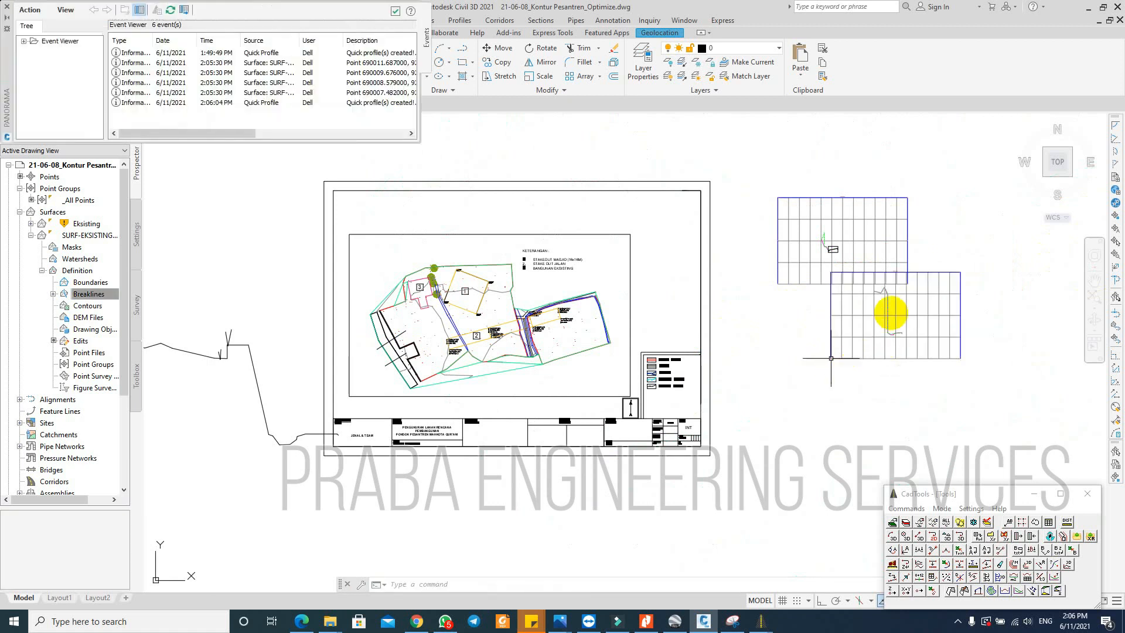
Step: Compare the optimized and existing profile lines in the new profile view, from the upper peak down to the lower end
scroll(862, 314, up, 6)
scroll(818, 281, up, 6)
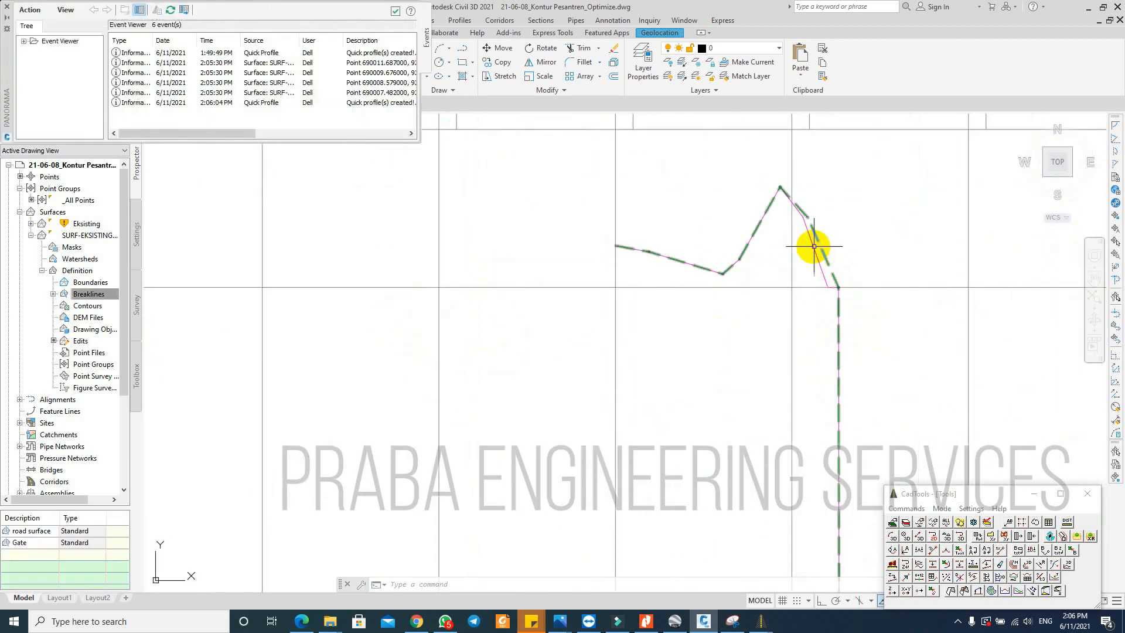
click(813, 247)
scroll(741, 234, down, 5)
scroll(717, 216, up, 7)
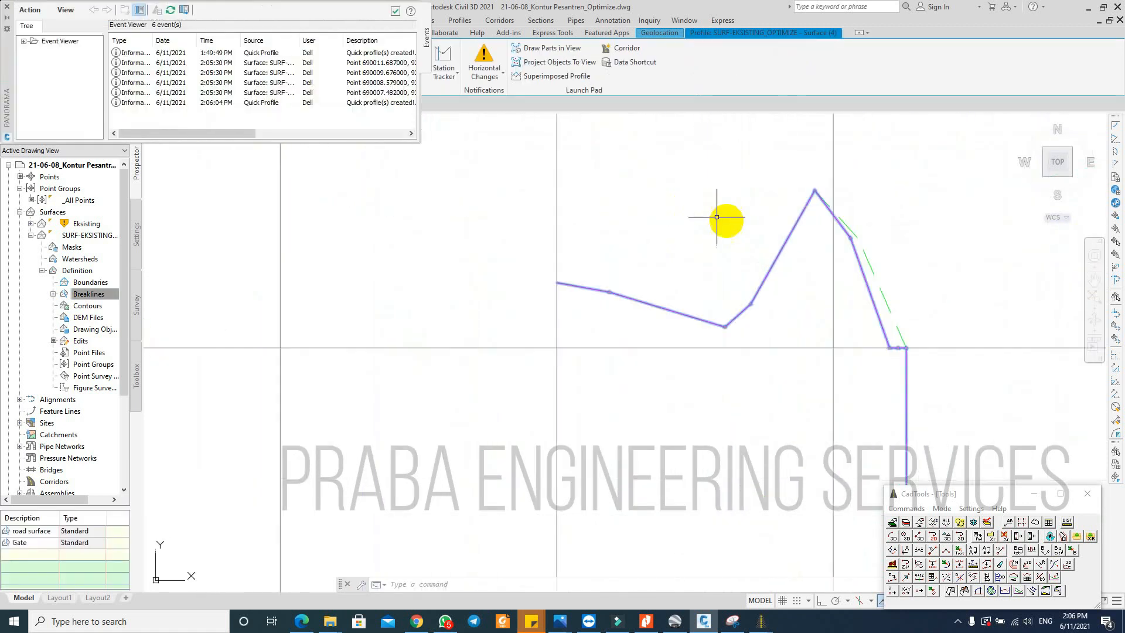
scroll(718, 301, up, 3)
scroll(547, 293, down, 4)
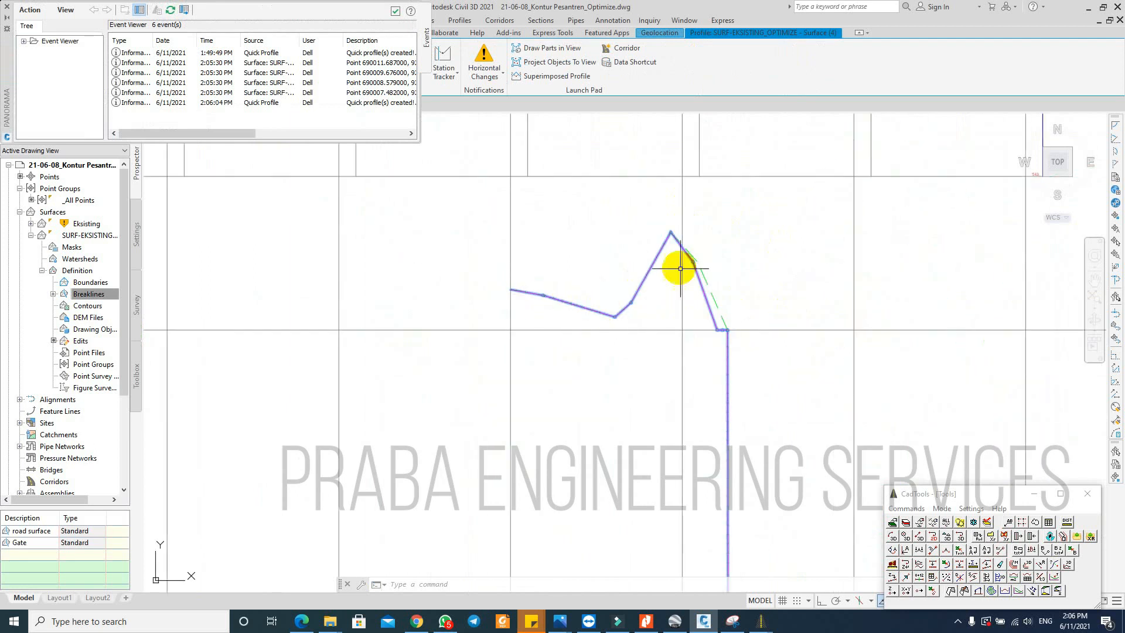
scroll(708, 256, down, 5)
scroll(712, 364, up, 3)
scroll(721, 495, up, 4)
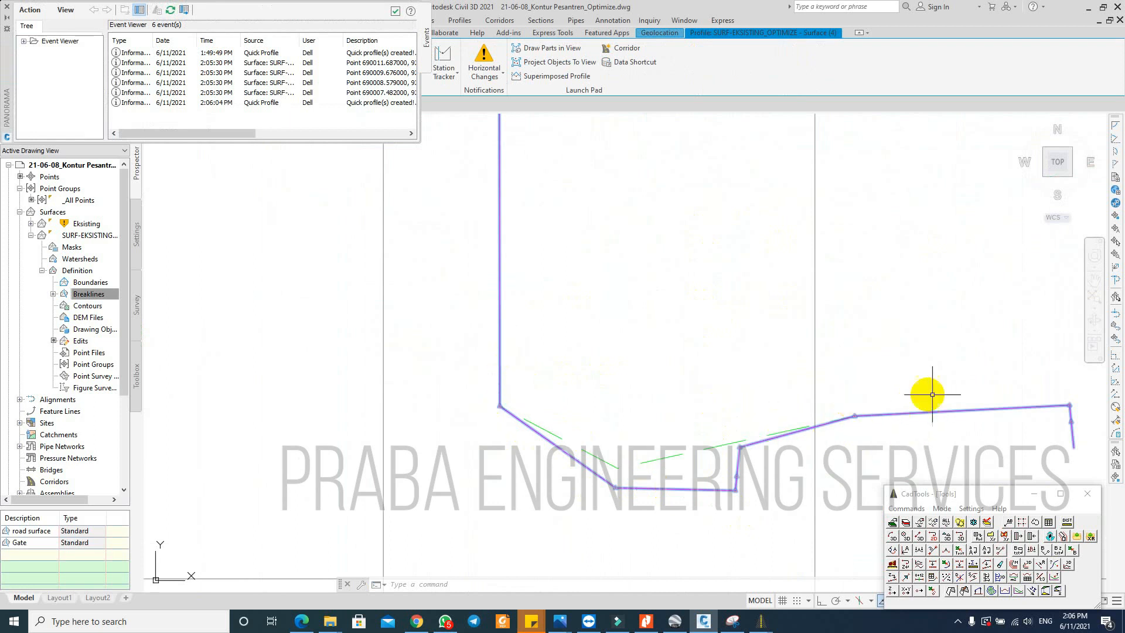
scroll(1008, 401, down, 6)
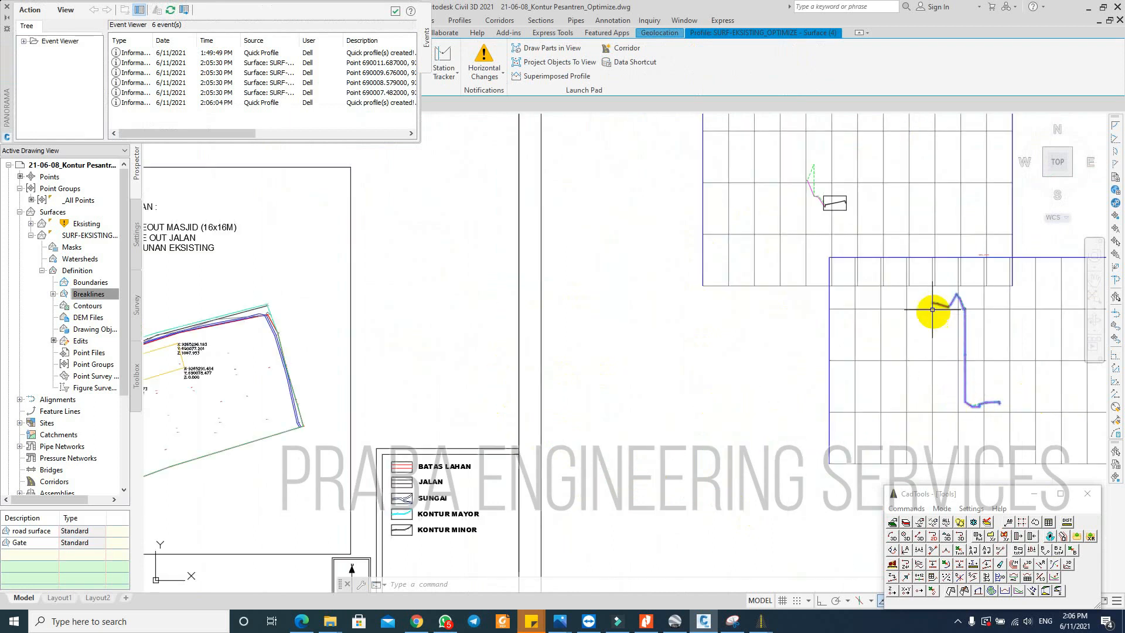
scroll(702, 263, down, 4)
key(Escape)
Step: Inspect the optimized surface in the Object Viewer with the Conceptual style, orbiting around the boundary walls
scroll(344, 326, up, 9)
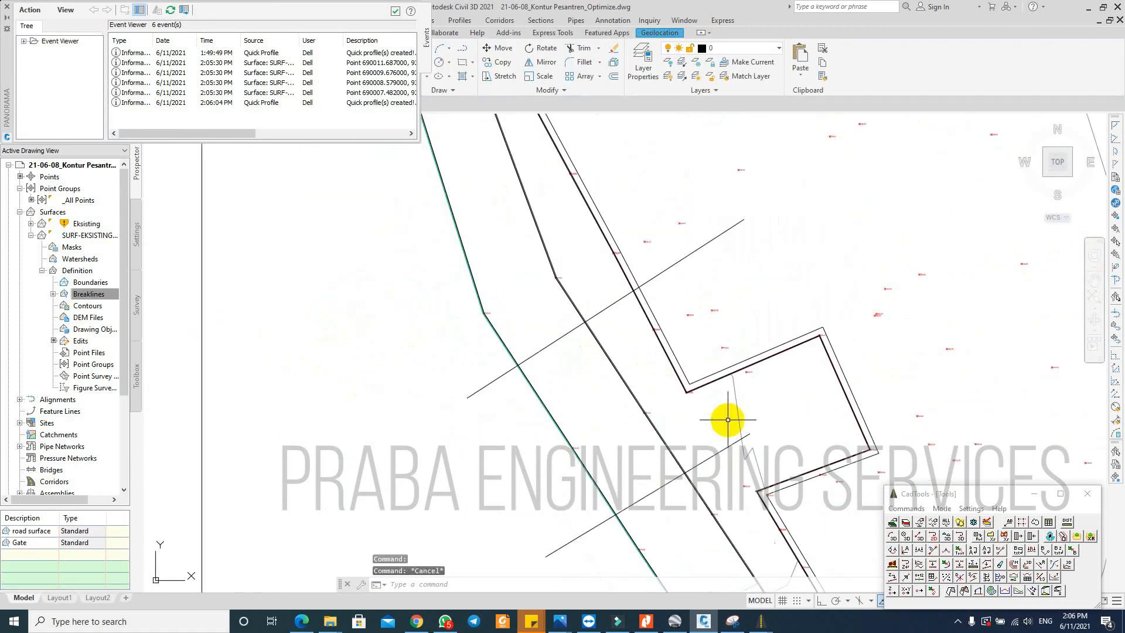
click(730, 416)
click(741, 410)
scroll(698, 359, down, 6)
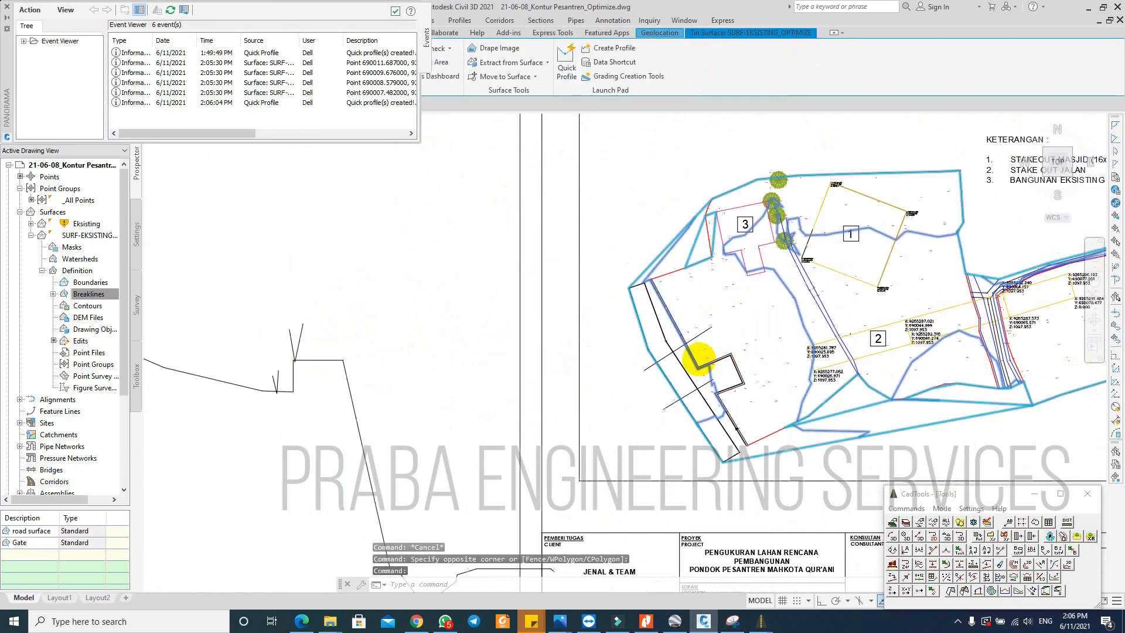
scroll(698, 359, down, 2)
right_click(616, 359)
click(688, 511)
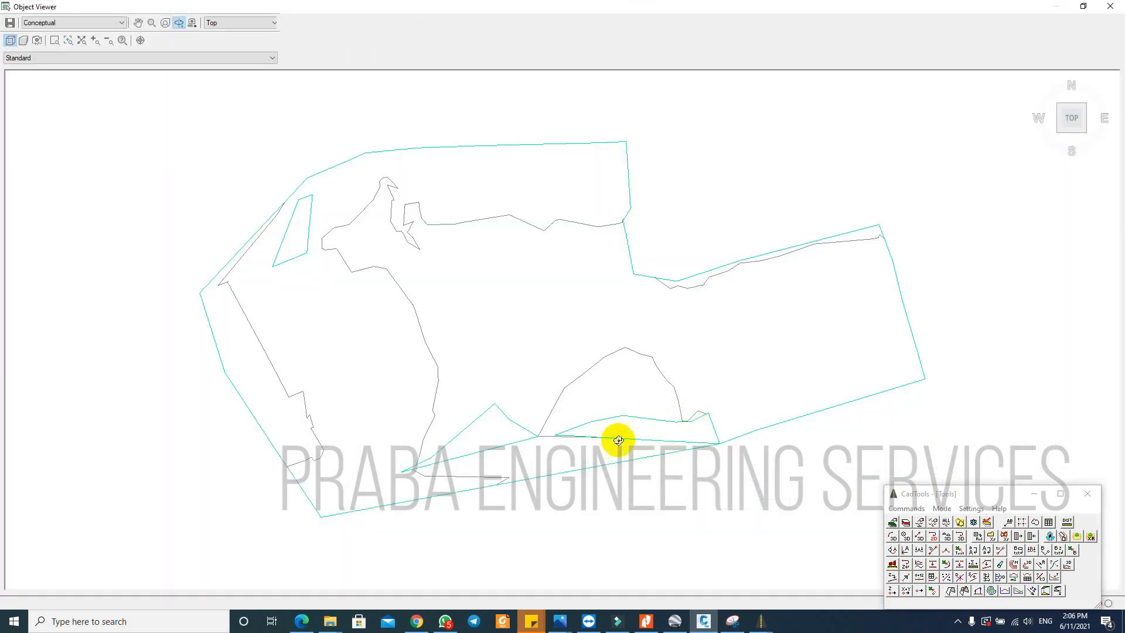
drag(619, 439, 625, 479)
scroll(748, 526, up, 1)
scroll(698, 403, down, 1)
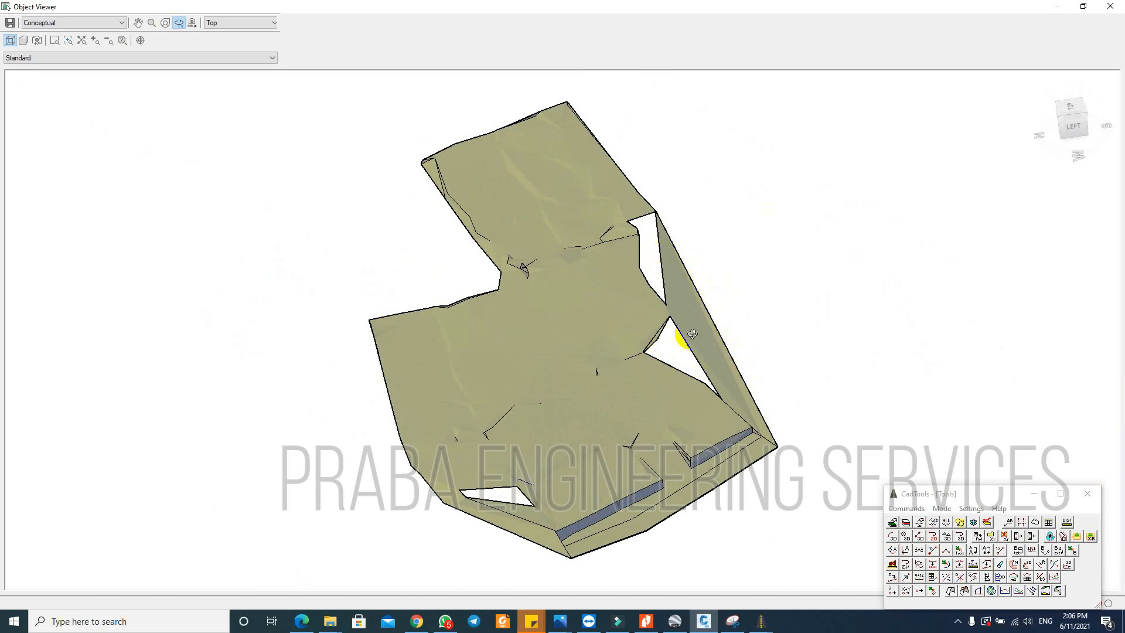
drag(608, 480, 519, 448)
key(Escape)
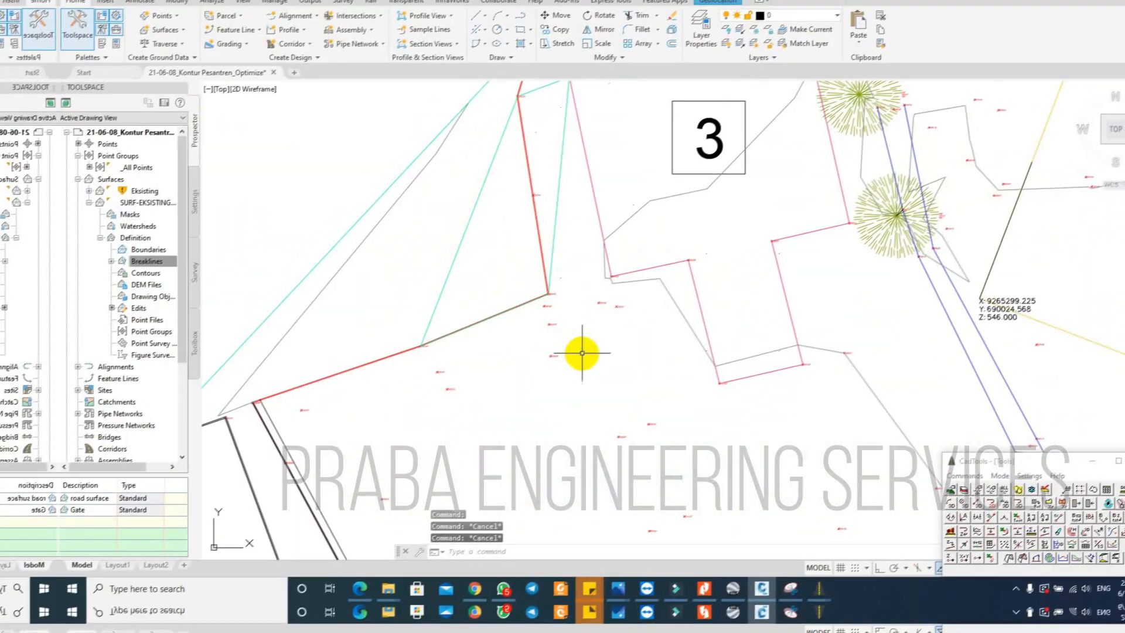
Step: Restrict the running object snaps to Center and Node only
text(3dpoly)
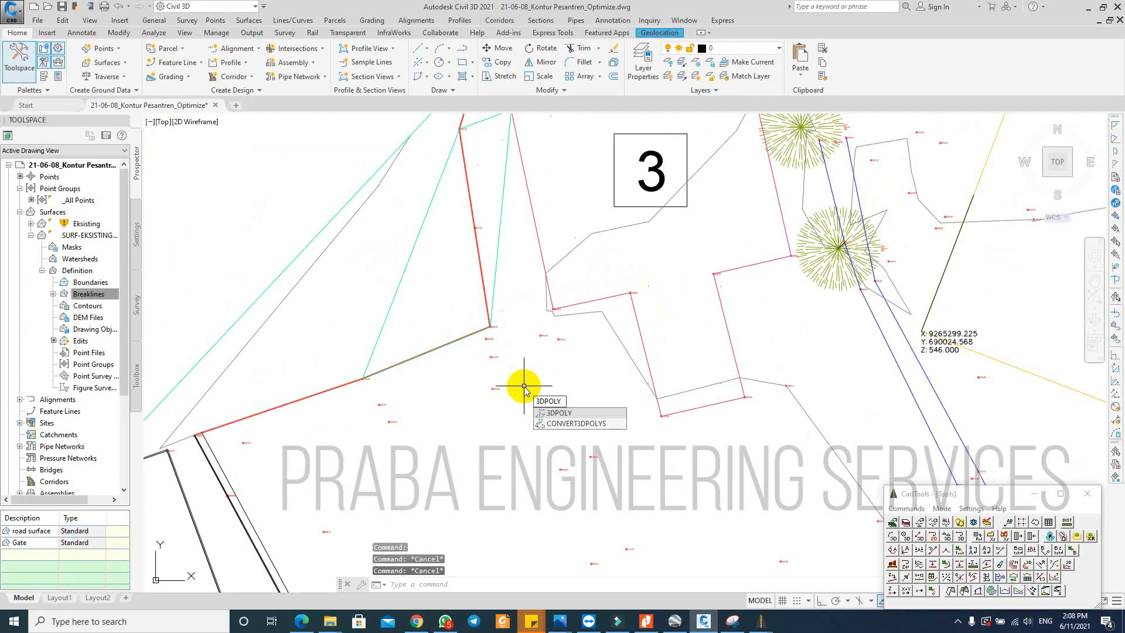
key(Escape)
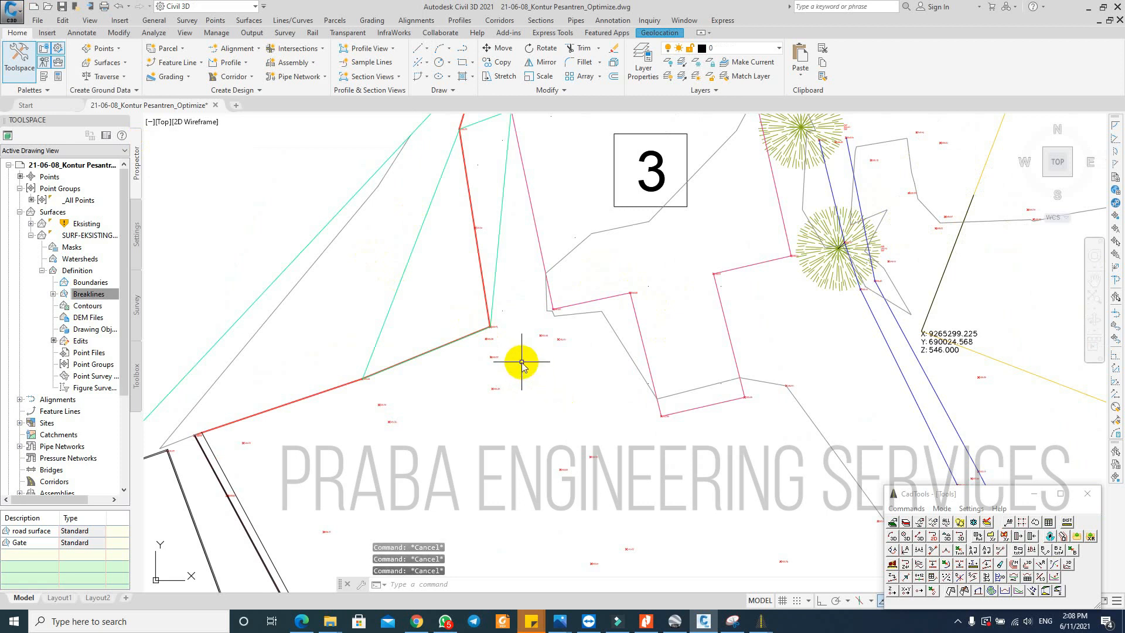
text(os)
key(Return)
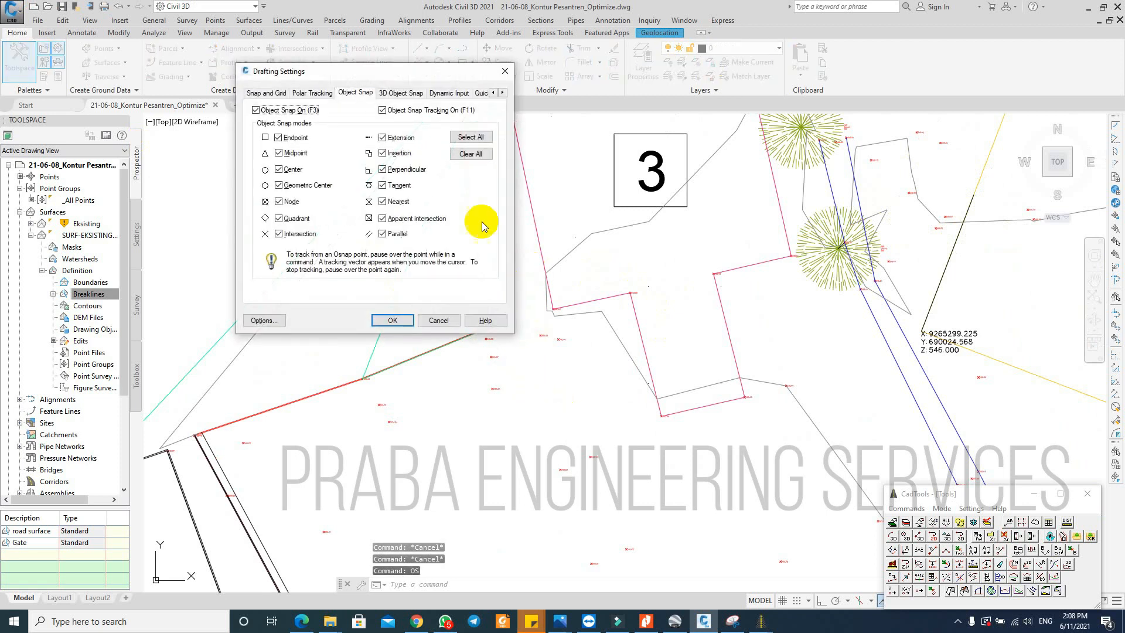
click(472, 153)
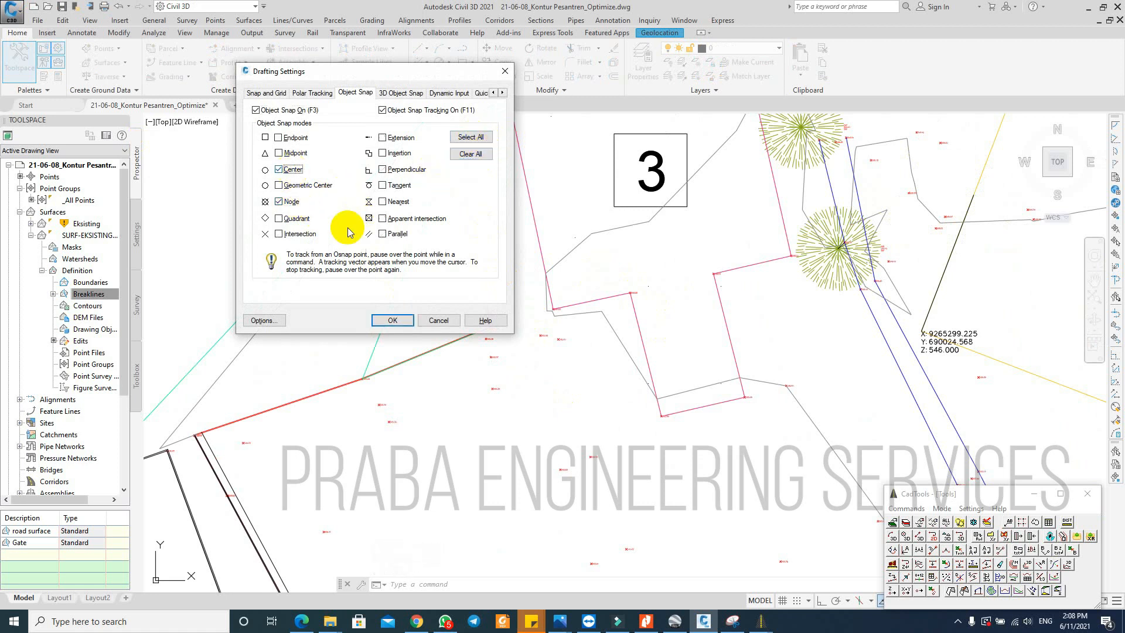
click(393, 321)
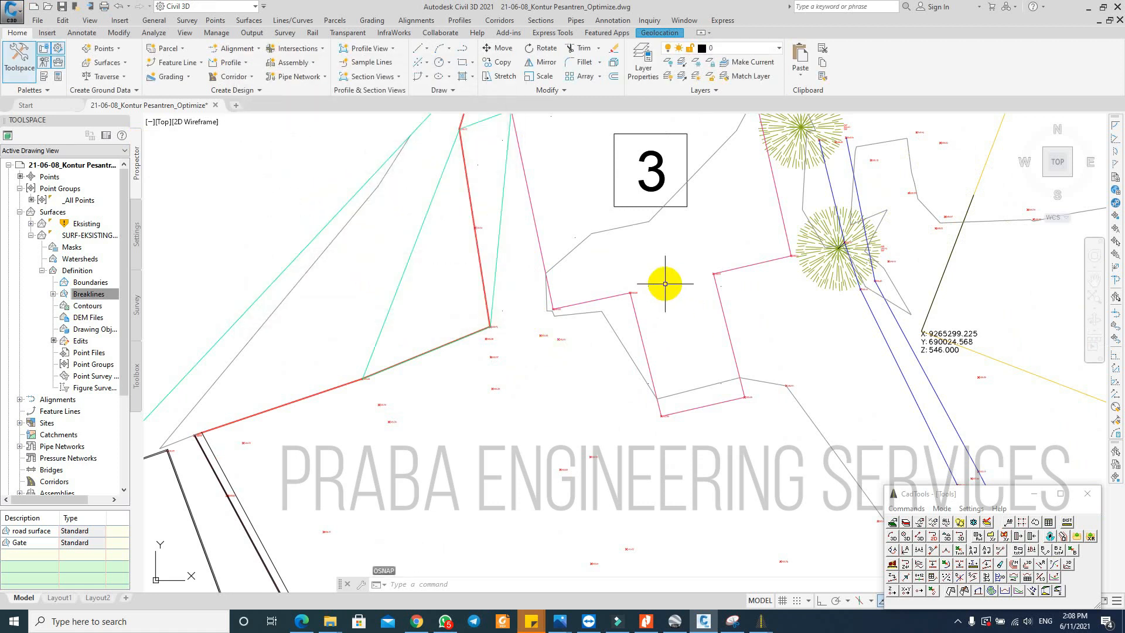
Step: Draw a closed 3D polyline around the outline of building 3, snapping to its survey points from the 545.98 corner
text(3dpoly)
key(Return)
scroll(658, 410, up, 5)
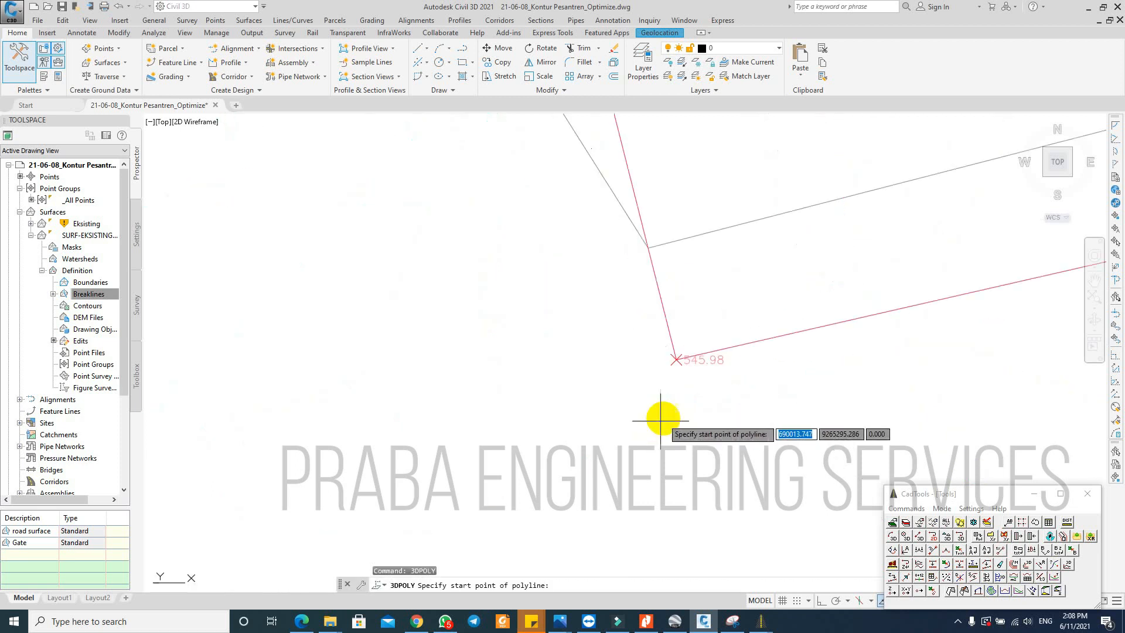
click(675, 359)
scroll(672, 404, down, 5)
scroll(647, 320, up, 3)
click(648, 329)
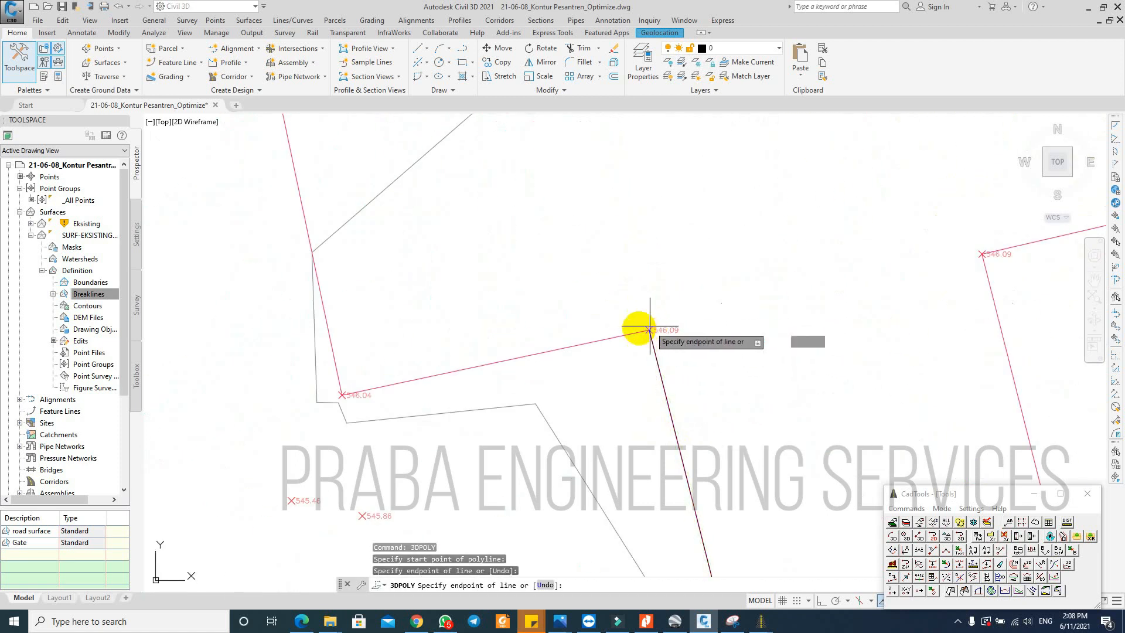
click(342, 392)
scroll(342, 392, down, 4)
scroll(362, 329, up, 3)
click(362, 330)
click(953, 210)
scroll(954, 211, down, 5)
scroll(990, 323, up, 5)
click(899, 274)
click(725, 311)
scroll(726, 311, down, 4)
scroll(753, 424, up, 5)
click(765, 456)
scroll(764, 403, down, 1)
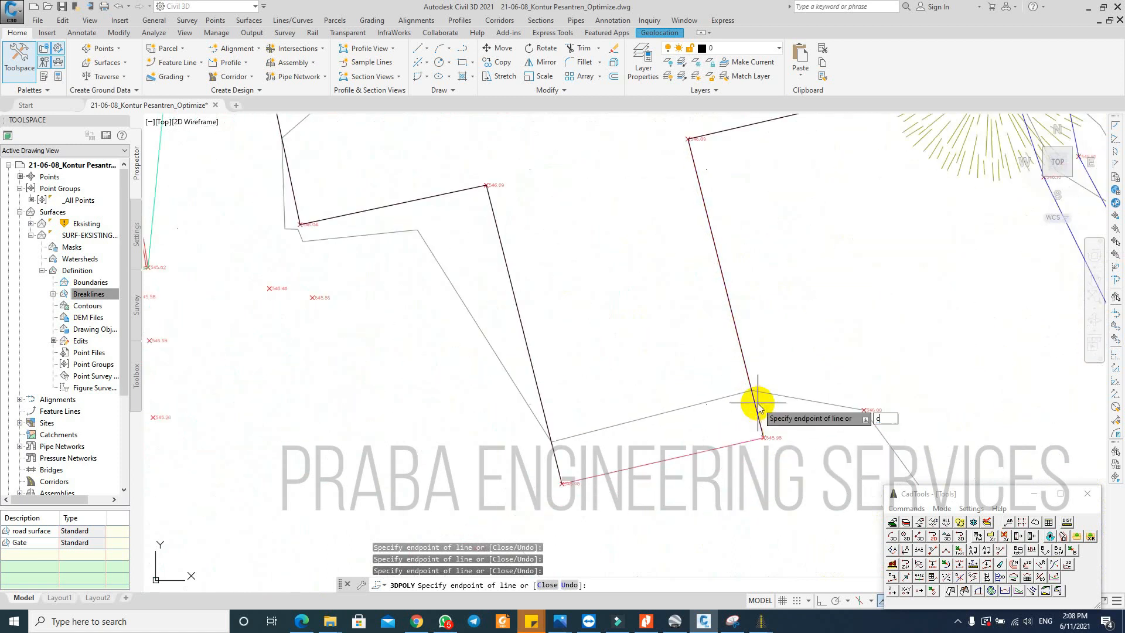
text(c)
key(Return)
click(732, 444)
scroll(732, 444, down, 5)
scroll(608, 447, up, 6)
key(Escape)
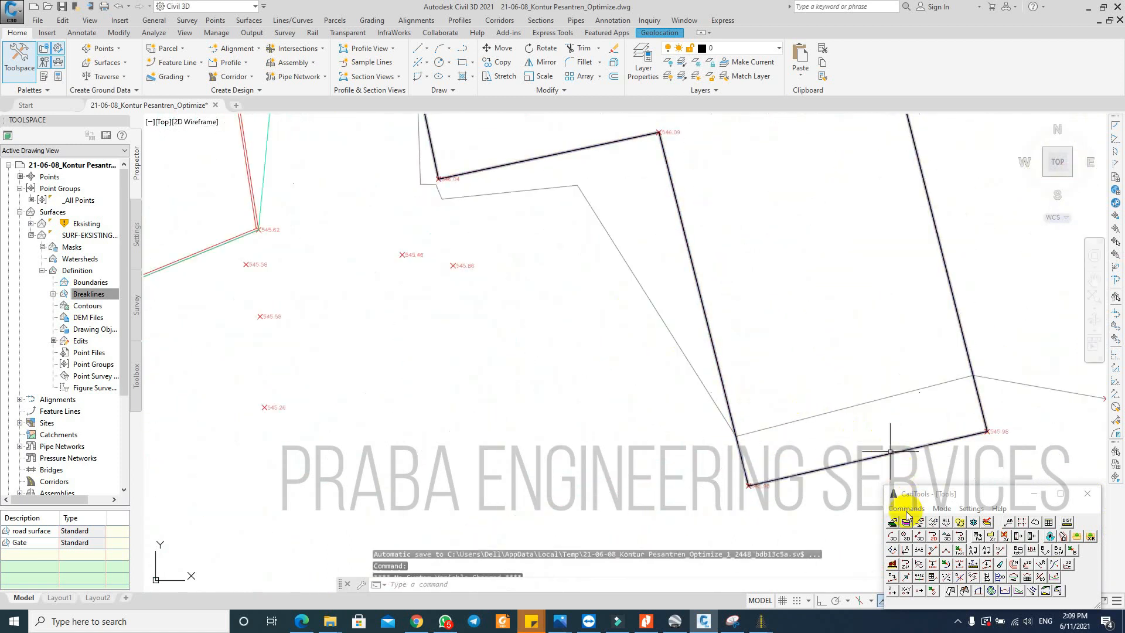
Step: Offset the building 3 outline 3D polyline inward with a 0.1 horizontal and 0 elevation offset
click(905, 509)
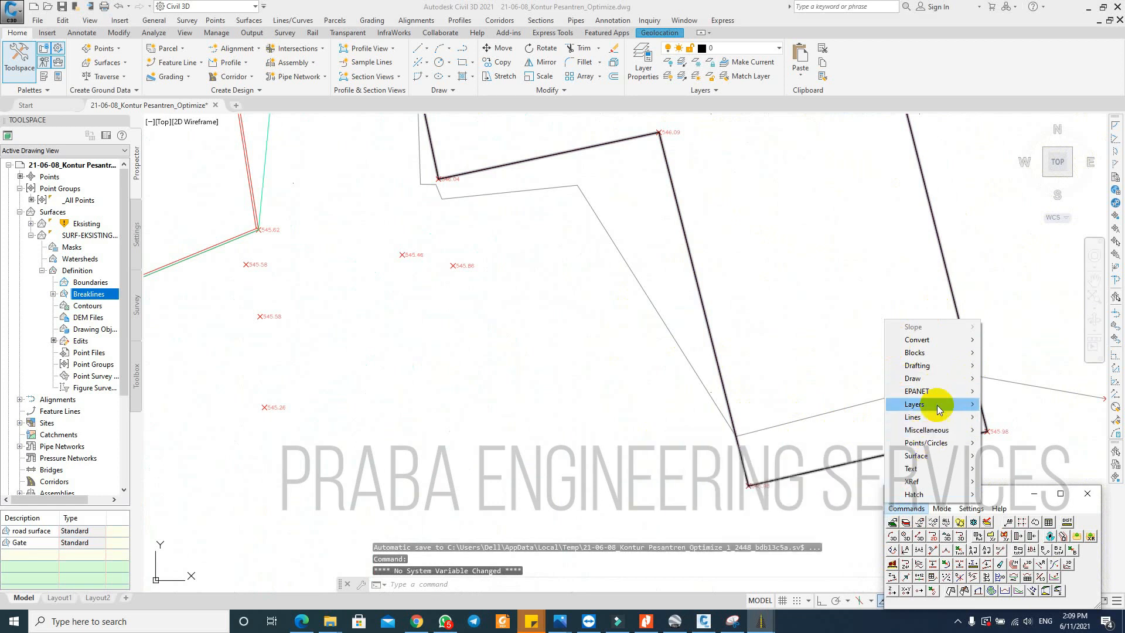
mouse_move(928, 420)
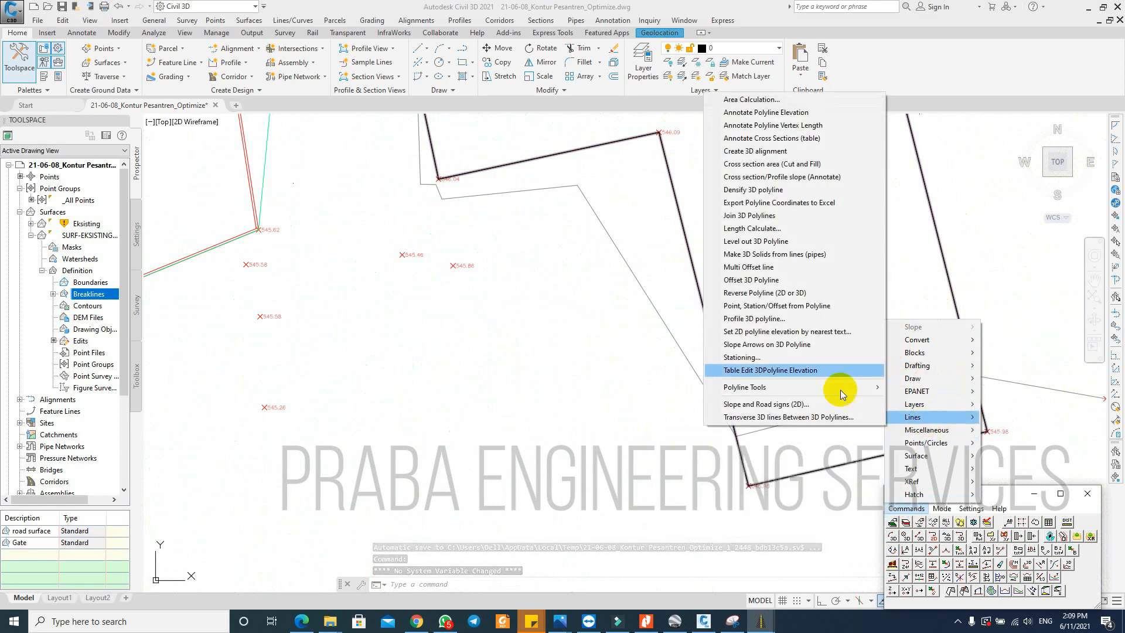
click(755, 281)
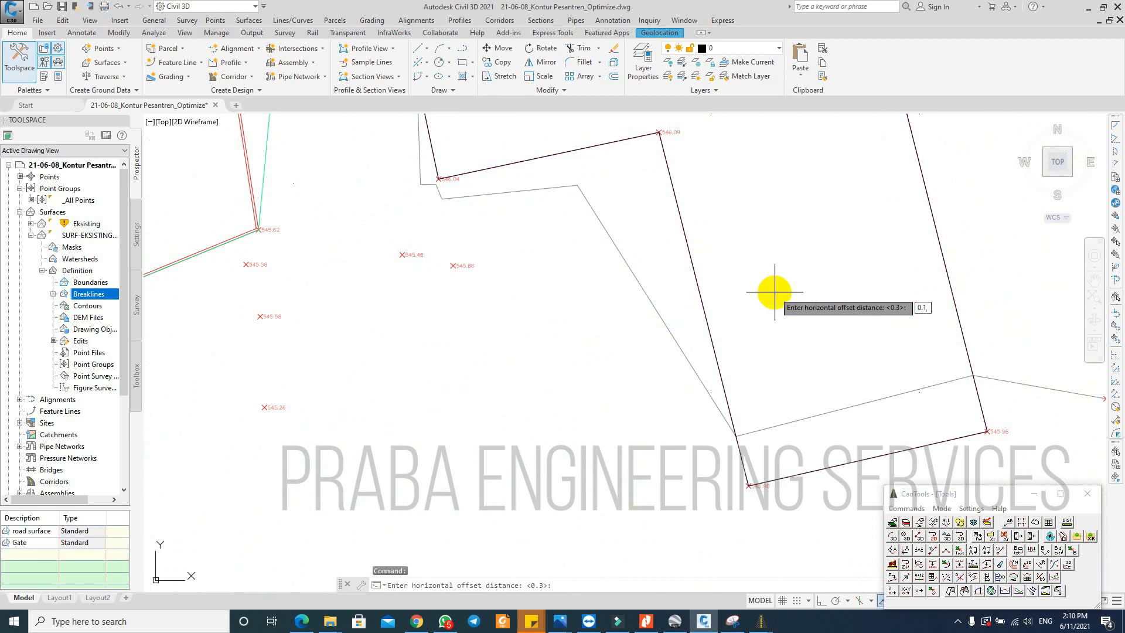
key(Return)
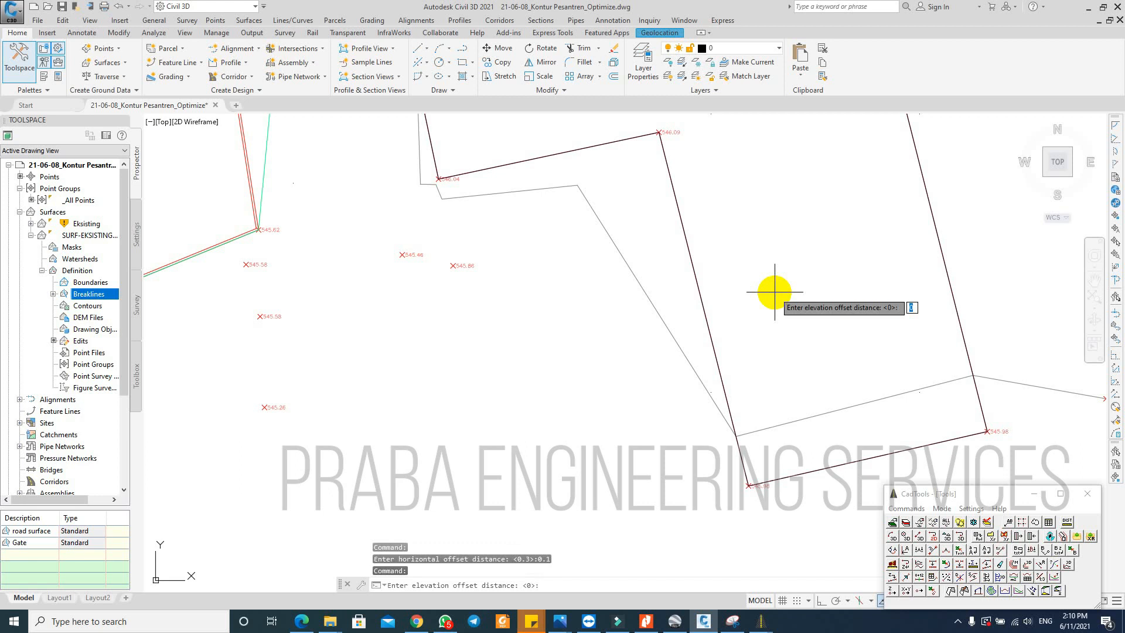
key(Return)
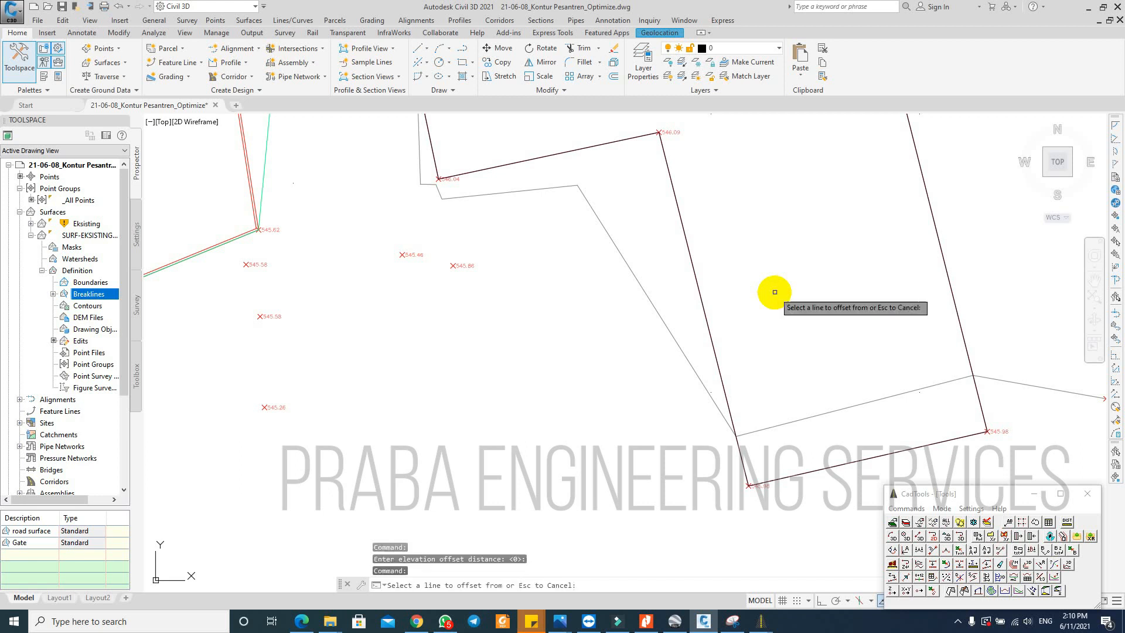
click(680, 221)
click(711, 209)
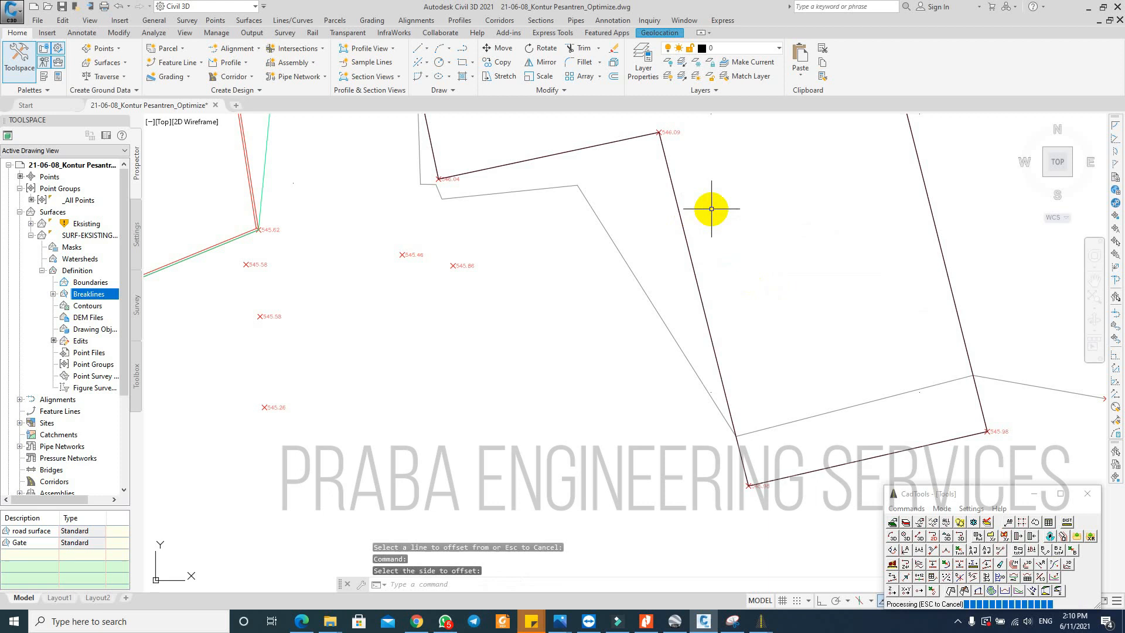
key(Escape)
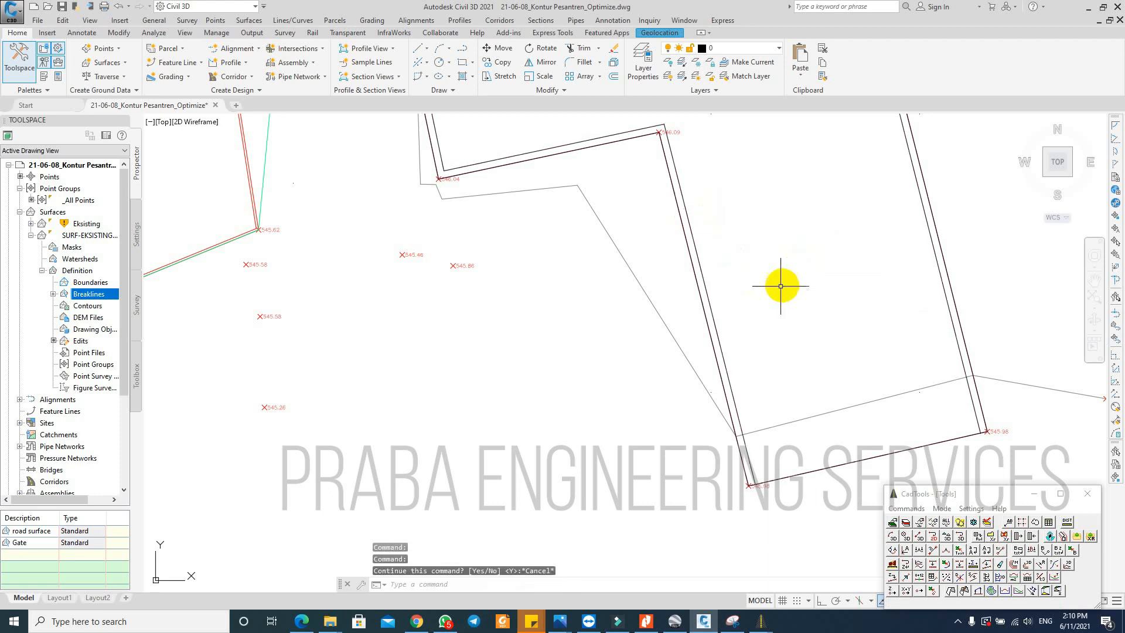
Step: Turn off object snap and stretch the two open ends of the offset polyline slightly inward from building 3's lower edge
click(711, 309)
key(Escape)
mouse_move(781, 349)
key(F3)
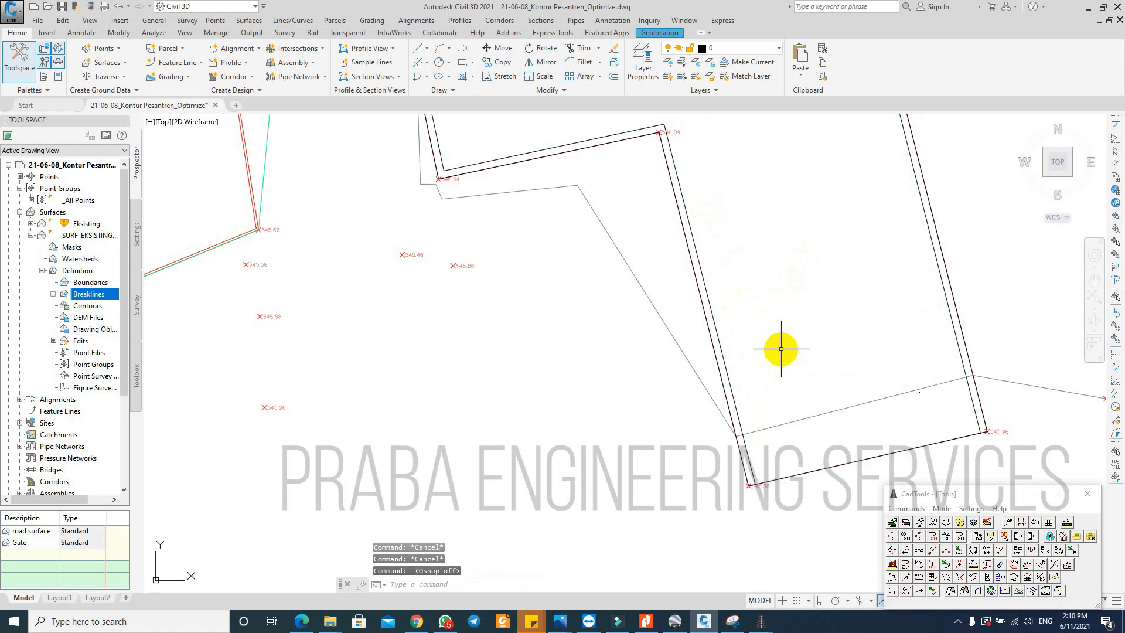
scroll(783, 434, up, 5)
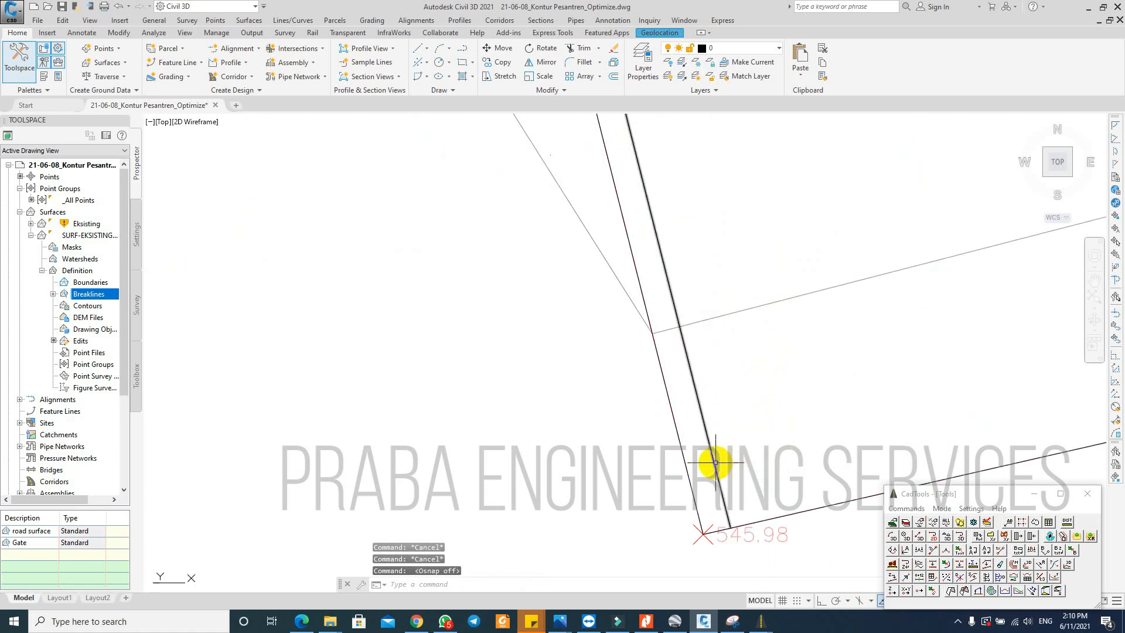
scroll(735, 540, up, 2)
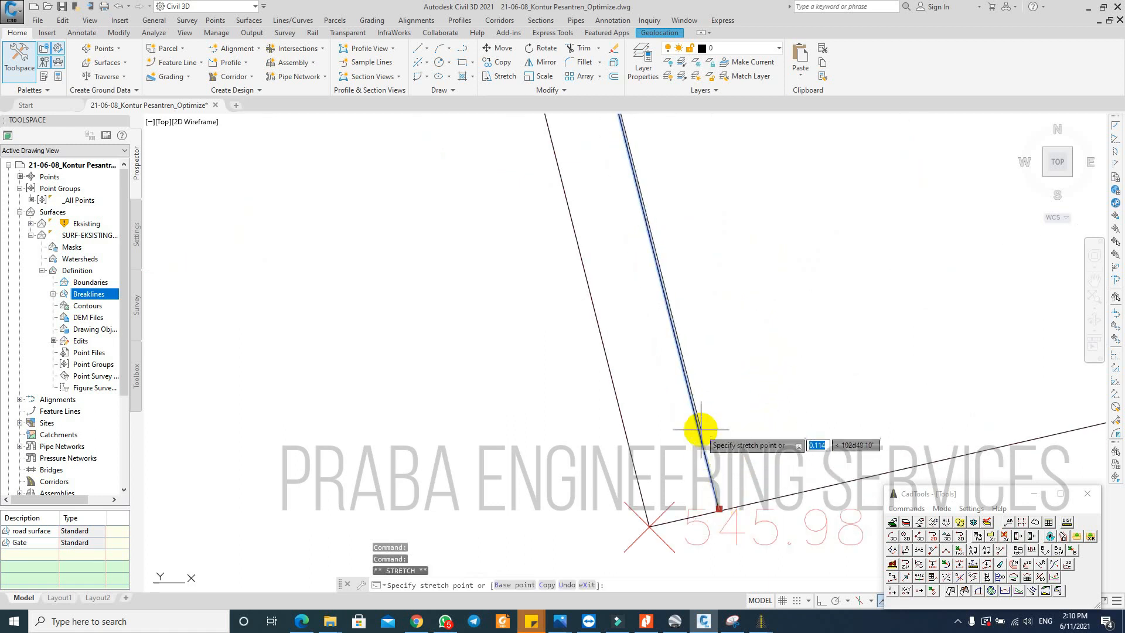
click(719, 510)
scroll(771, 431, down, 4)
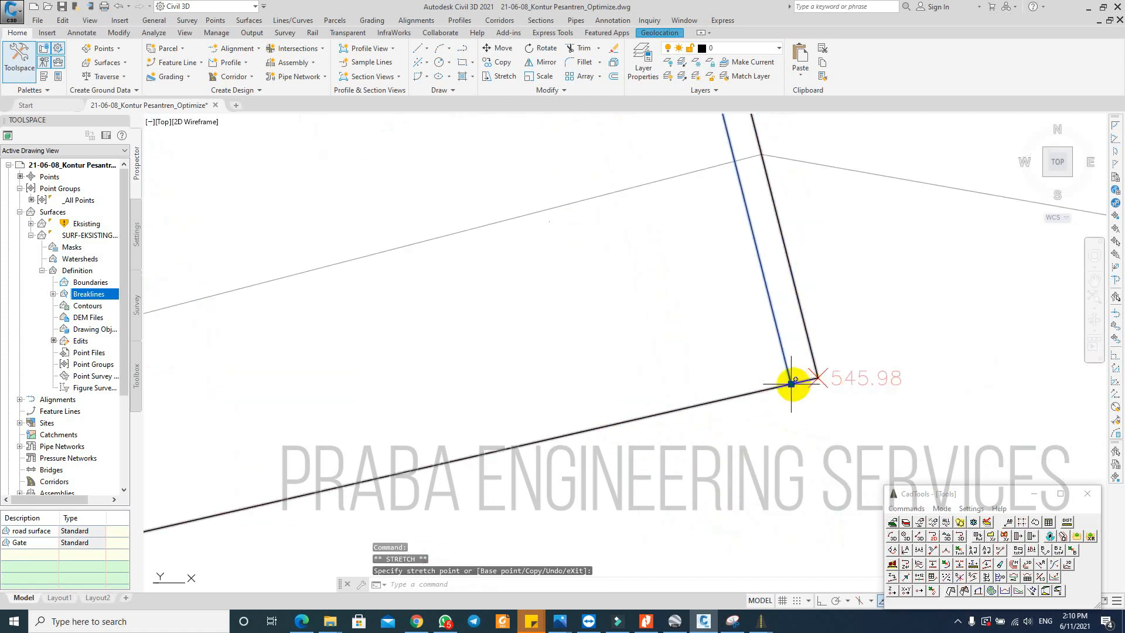
scroll(867, 369, down, 3)
key(Escape)
scroll(657, 408, up, 2)
scroll(672, 497, down, 3)
scroll(579, 303, up, 3)
scroll(685, 221, down, 3)
scroll(683, 211, up, 3)
Step: Set the Z elevation of vertices 1 through 4 of the inner offset polyline to 546.1
click(644, 221)
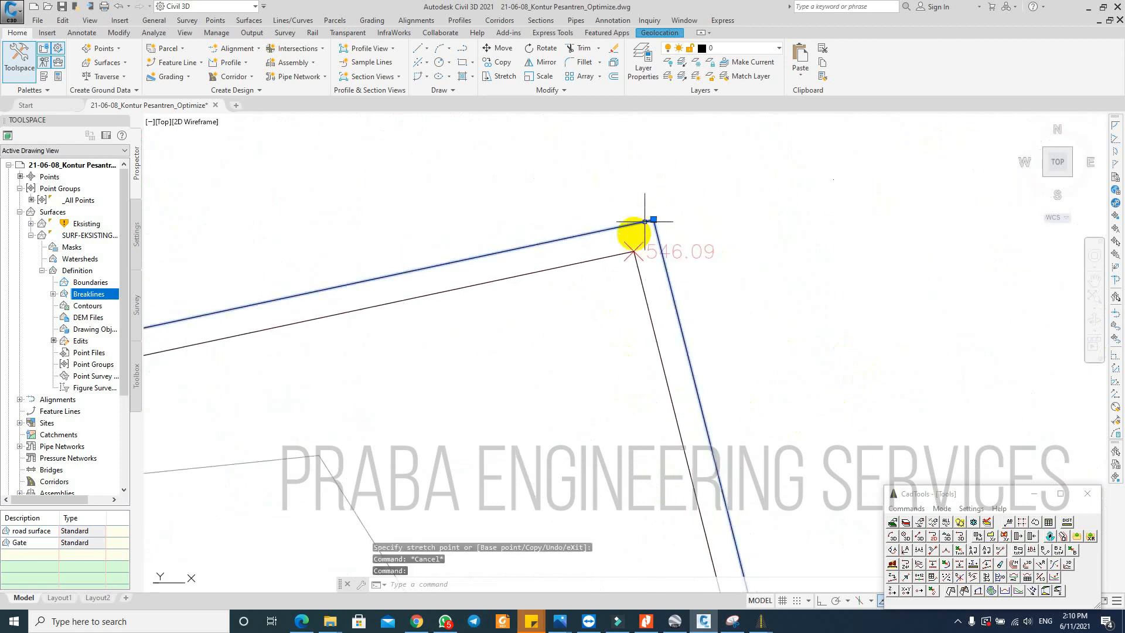
scroll(658, 236, down, 2)
key(Return)
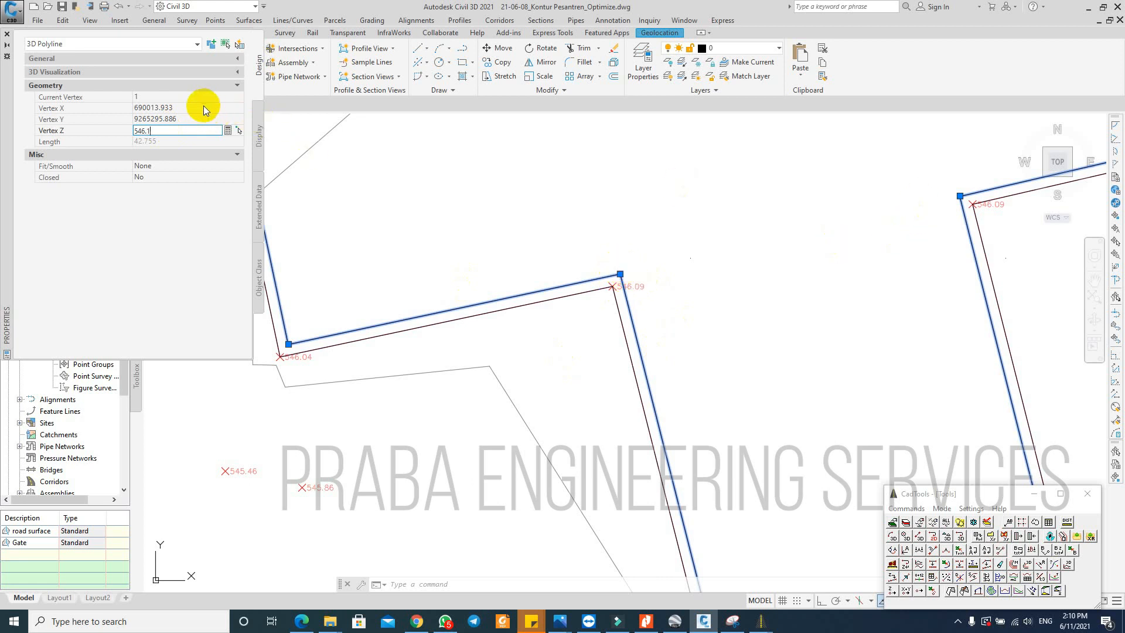
click(169, 97)
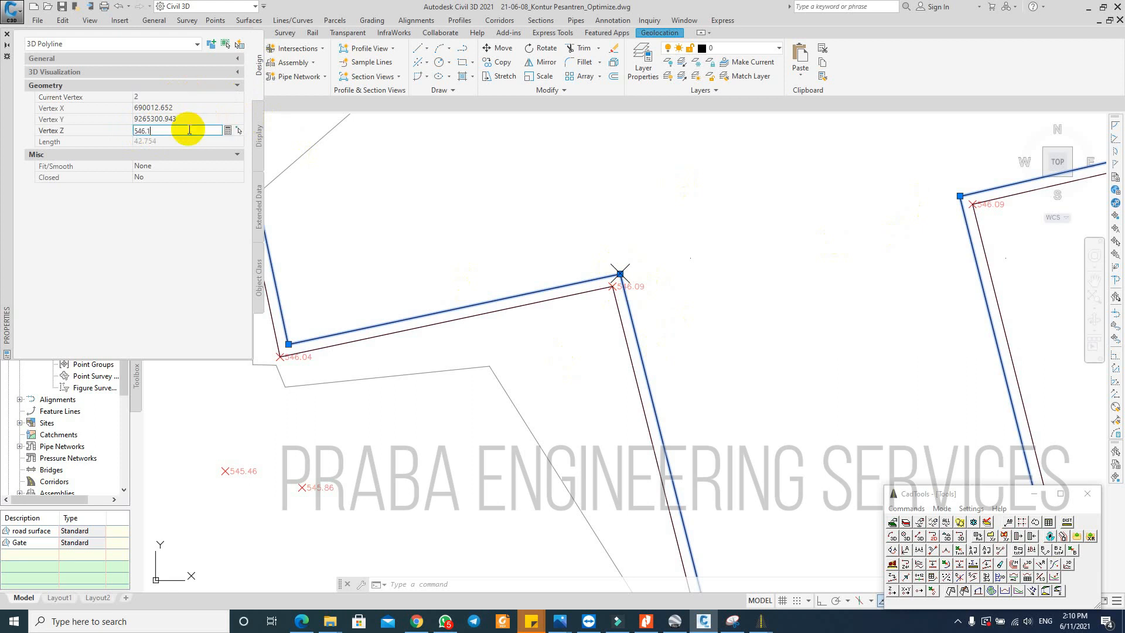
click(223, 96)
click(181, 130)
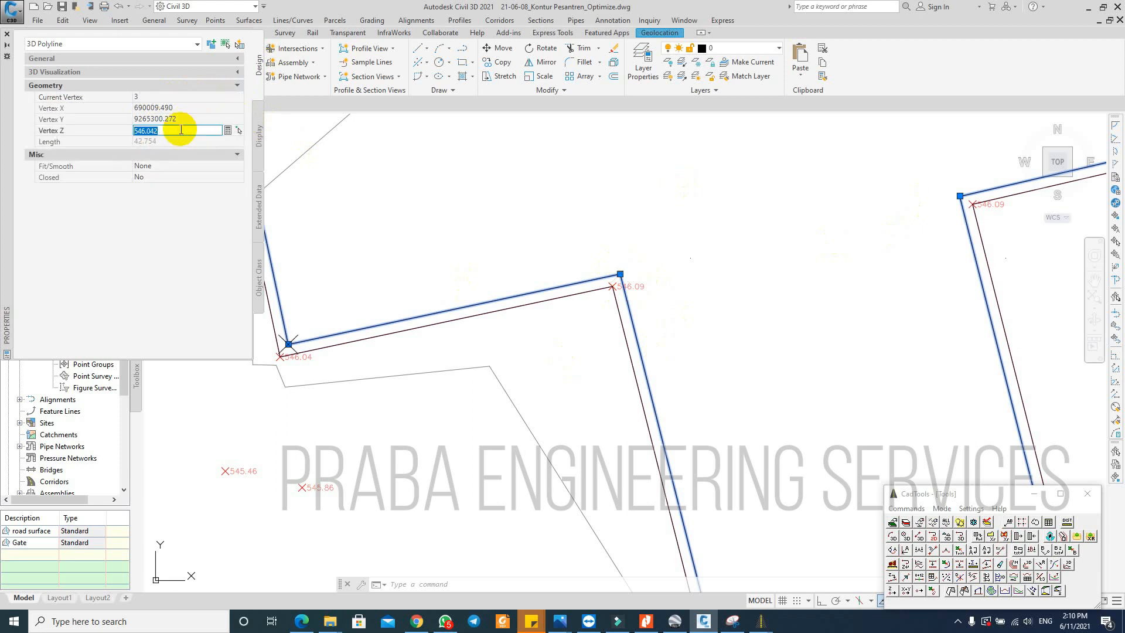
click(236, 98)
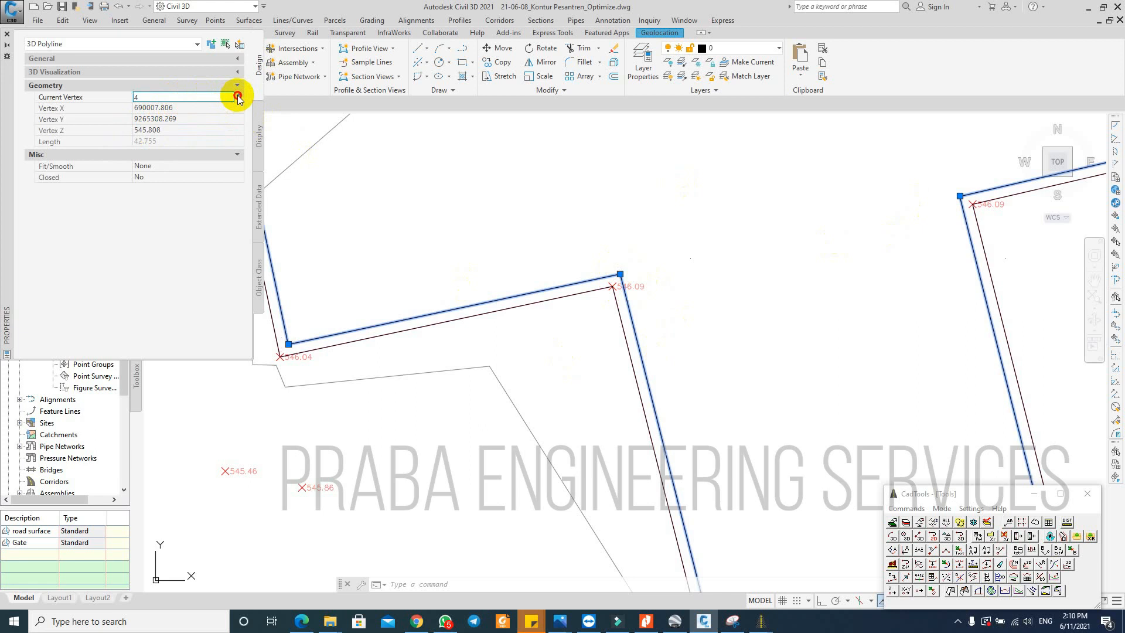
text(546.1)
Step: Set the Z elevation of vertices 5 through 8 of the inner offset polyline to 546.1
click(240, 95)
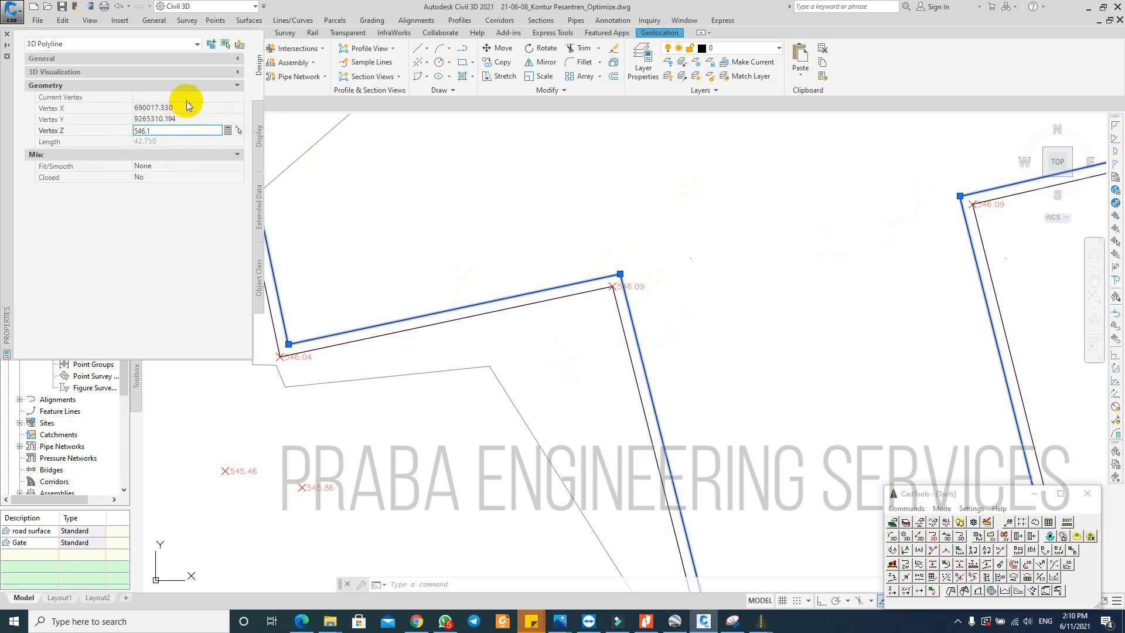
click(238, 96)
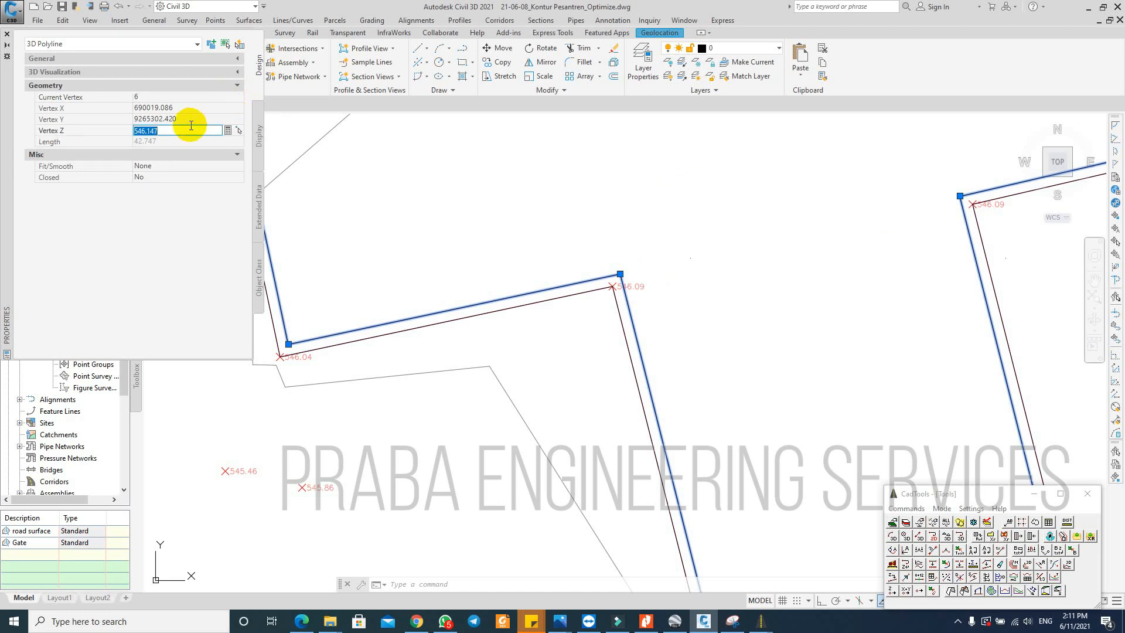
click(239, 94)
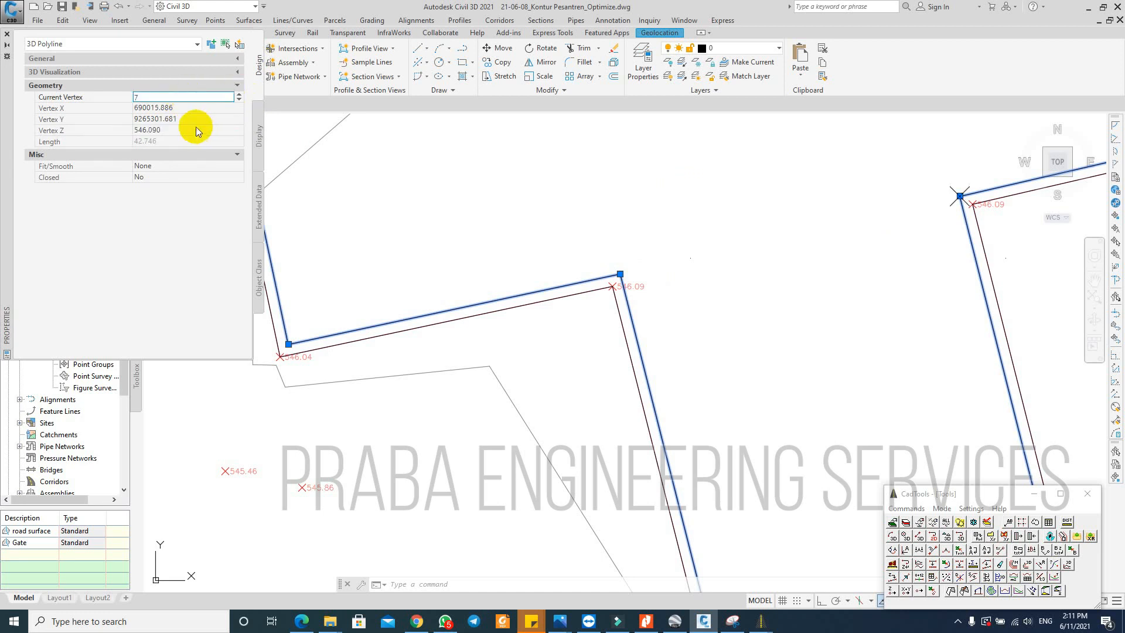
click(239, 96)
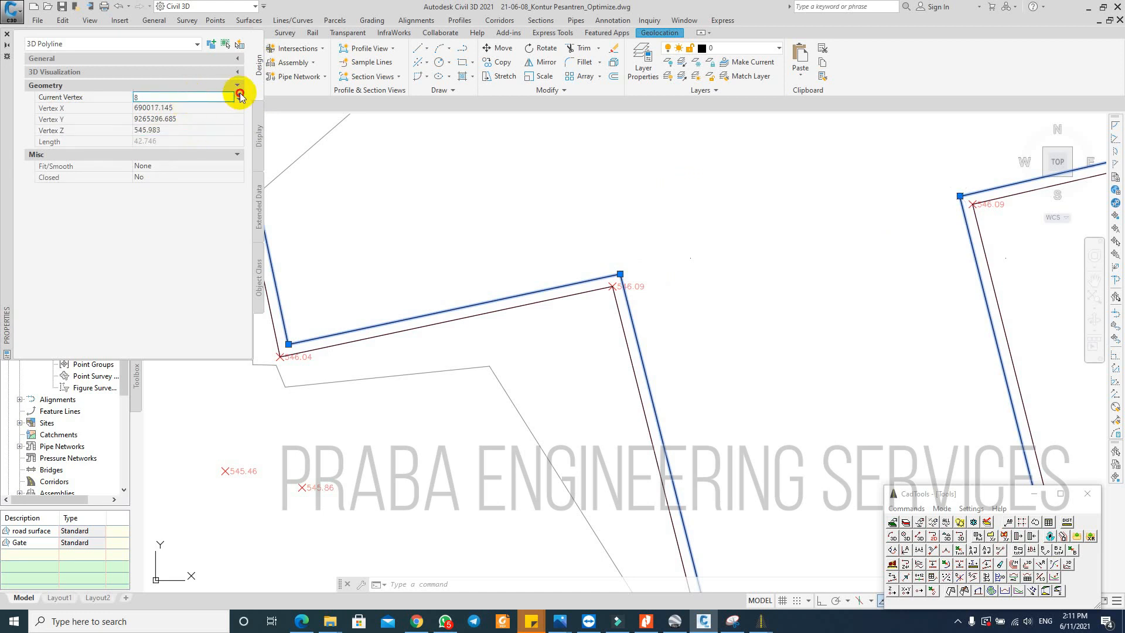
click(199, 131)
text(546.1)
click(234, 97)
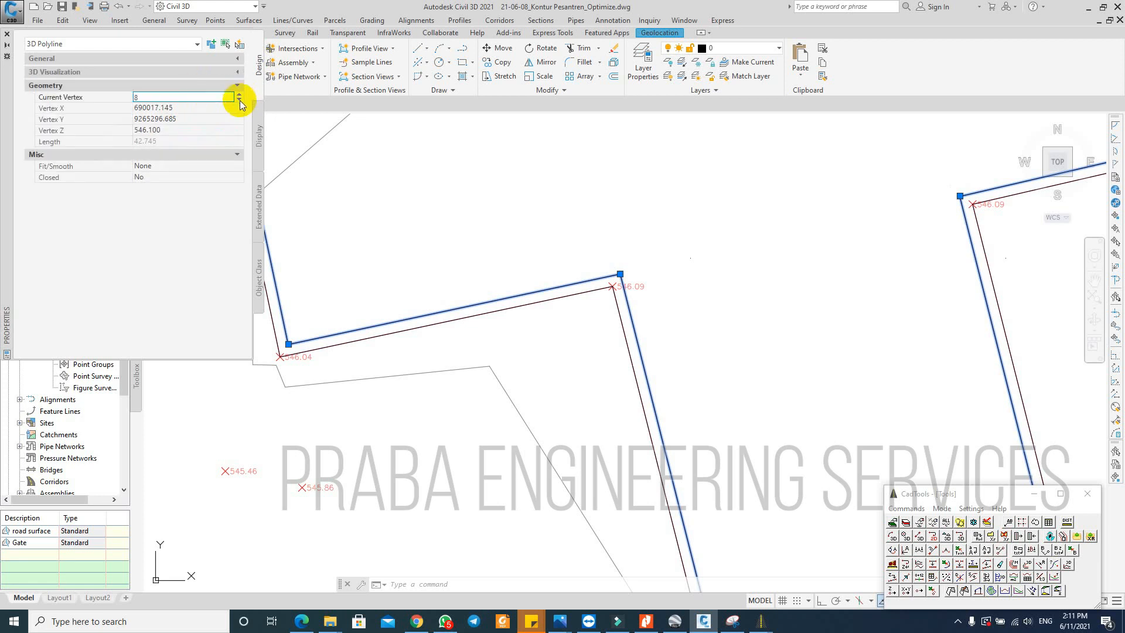
scroll(610, 282, down, 8)
scroll(606, 266, up, 8)
key(Escape)
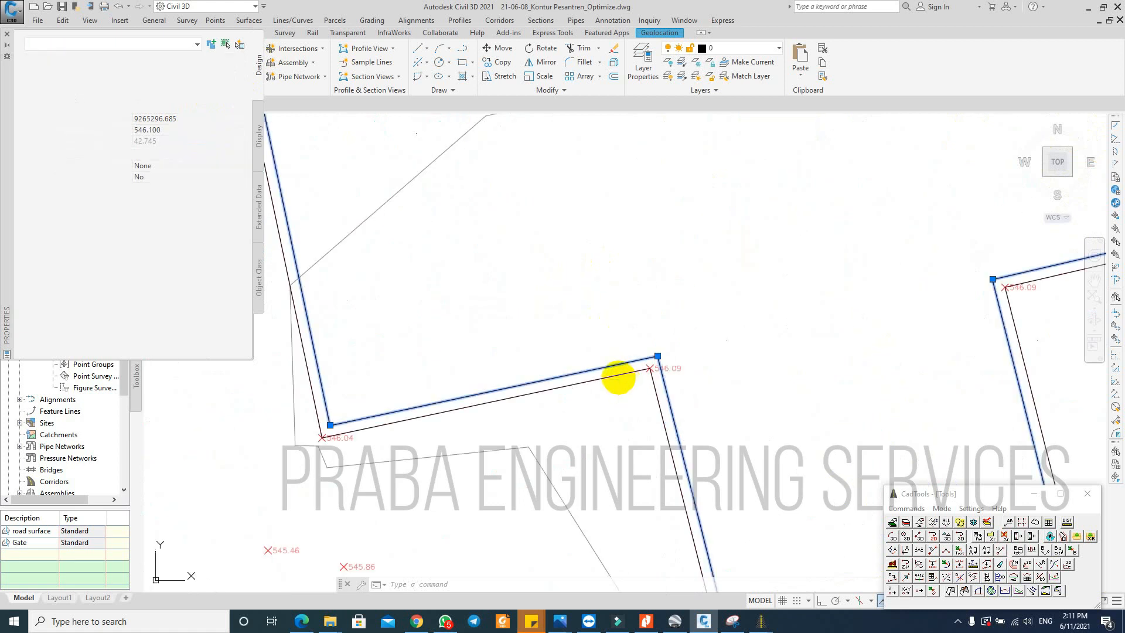
Step: Inspect the outer and inner building 3 polylines together in the Object Viewer, orbiting around them
click(615, 371)
key(Escape)
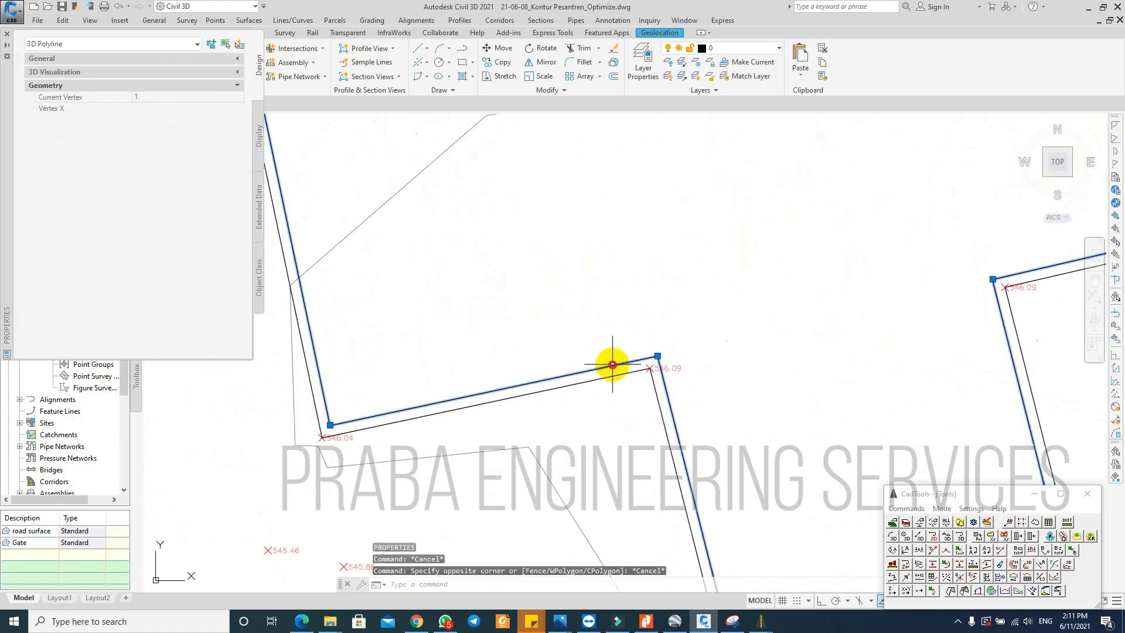
click(649, 369)
scroll(645, 370, down, 2)
right_click(670, 310)
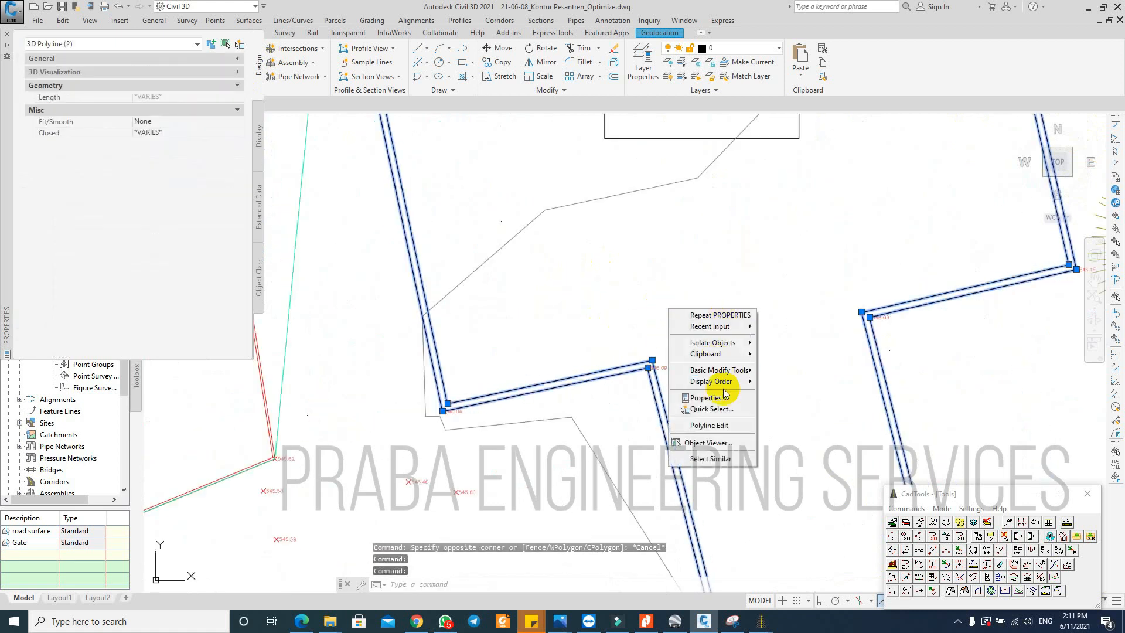
click(725, 443)
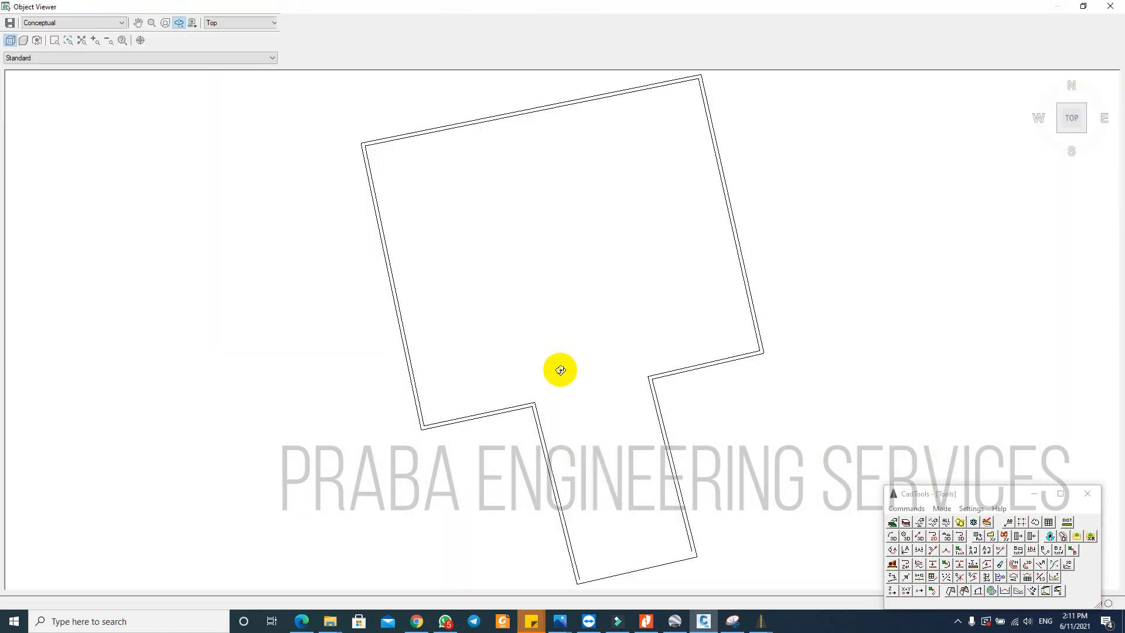
mouse_move(557, 369)
mouse_down()
mouse_move(520, 399)
mouse_move(563, 354)
mouse_move(535, 342)
mouse_move(520, 354)
mouse_move(754, 357)
mouse_move(401, 303)
mouse_move(616, 407)
mouse_move(575, 402)
mouse_move(309, 239)
mouse_move(439, 372)
mouse_move(474, 339)
mouse_move(326, 266)
mouse_move(567, 313)
mouse_move(497, 306)
mouse_up()
key(Escape)
Step: Close the inner offset polyline of building 3 with the polyline edit Close option
scroll(561, 292, down, 2)
middle_drag(675, 412, 568, 283)
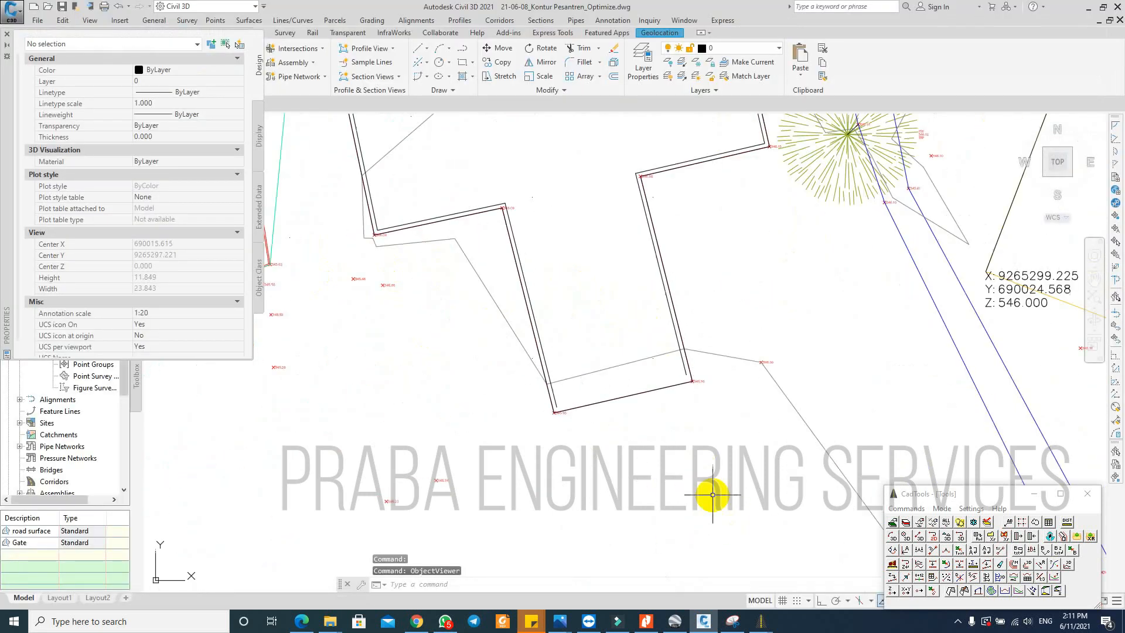
scroll(713, 495, up, 2)
text(e)
key(Return)
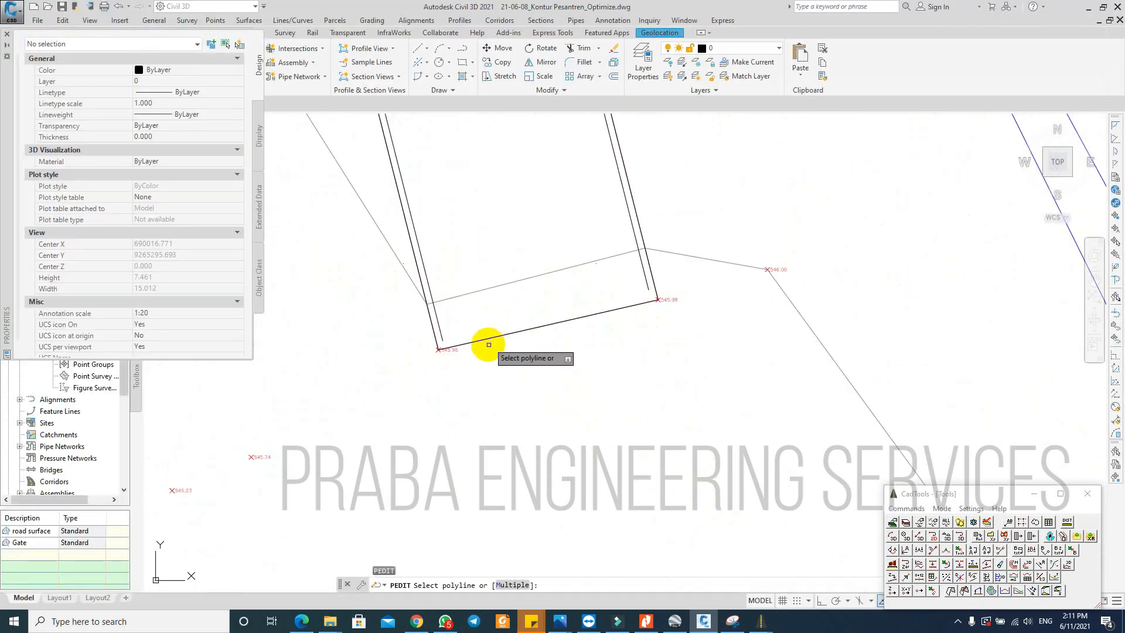
click(440, 326)
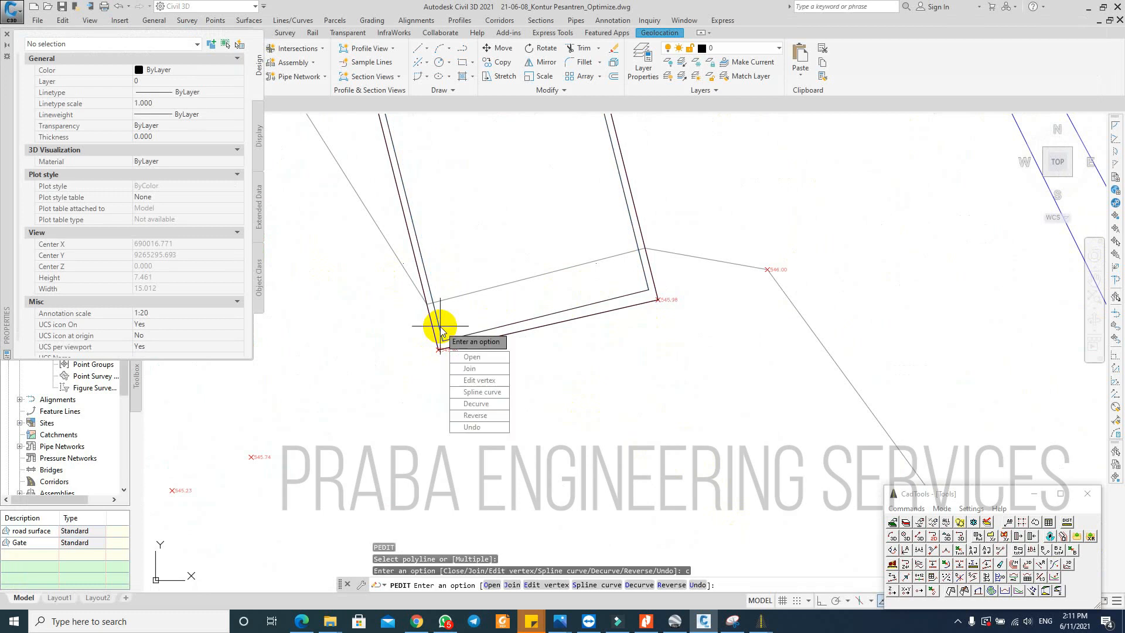
text(c)
key(Return)
Step: Close the properties palette and draw a straight polyline lengthwise through building 3, extending beyond its upper and lower edges
scroll(653, 349, down, 2)
click(7, 33)
text(pl)
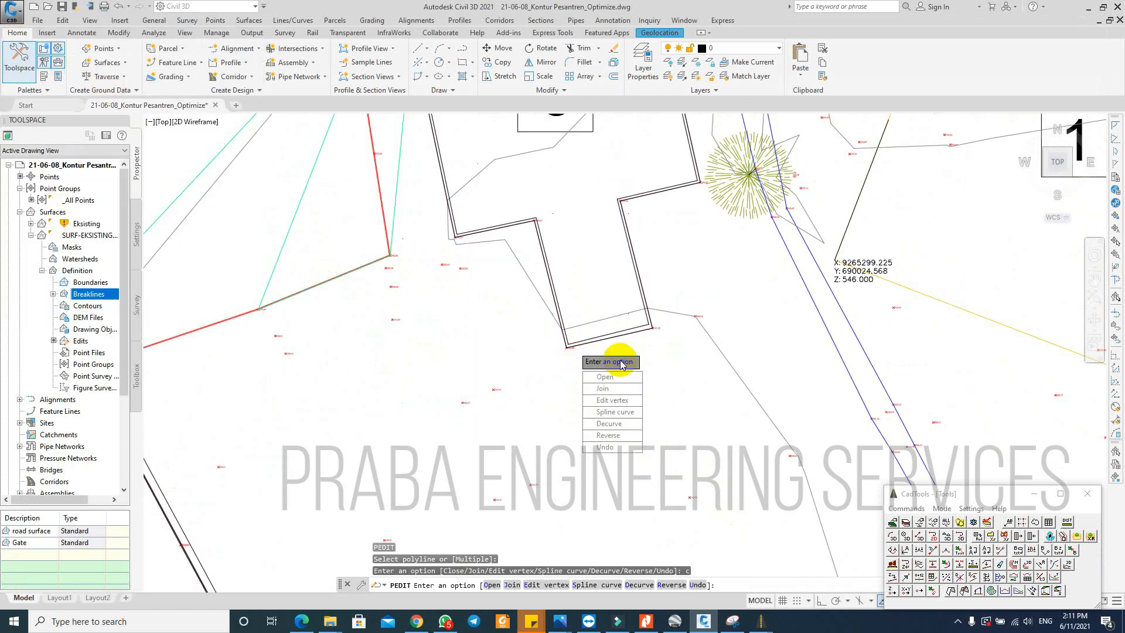
scroll(620, 358, down, 3)
key(Return)
scroll(593, 359, up, 2)
click(518, 183)
click(598, 469)
key(Escape)
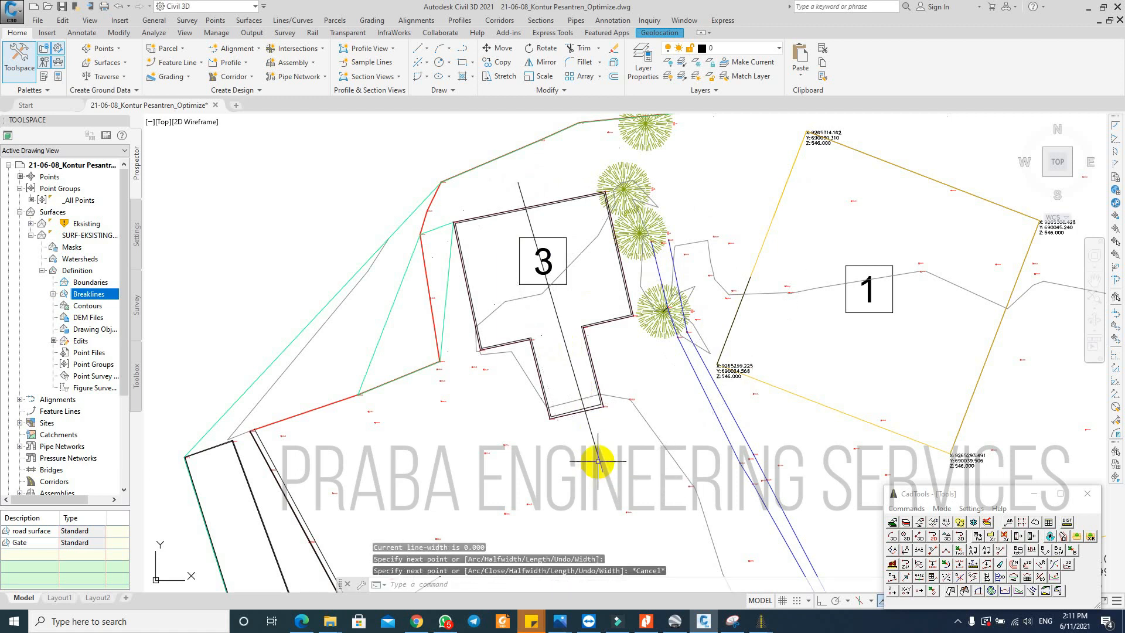
Step: Start a quick profile along the polyline through building 3, assigning the Design Profile style to the SURF-EKSISTING_OPTIMIZE surface
click(596, 459)
right_click(598, 460)
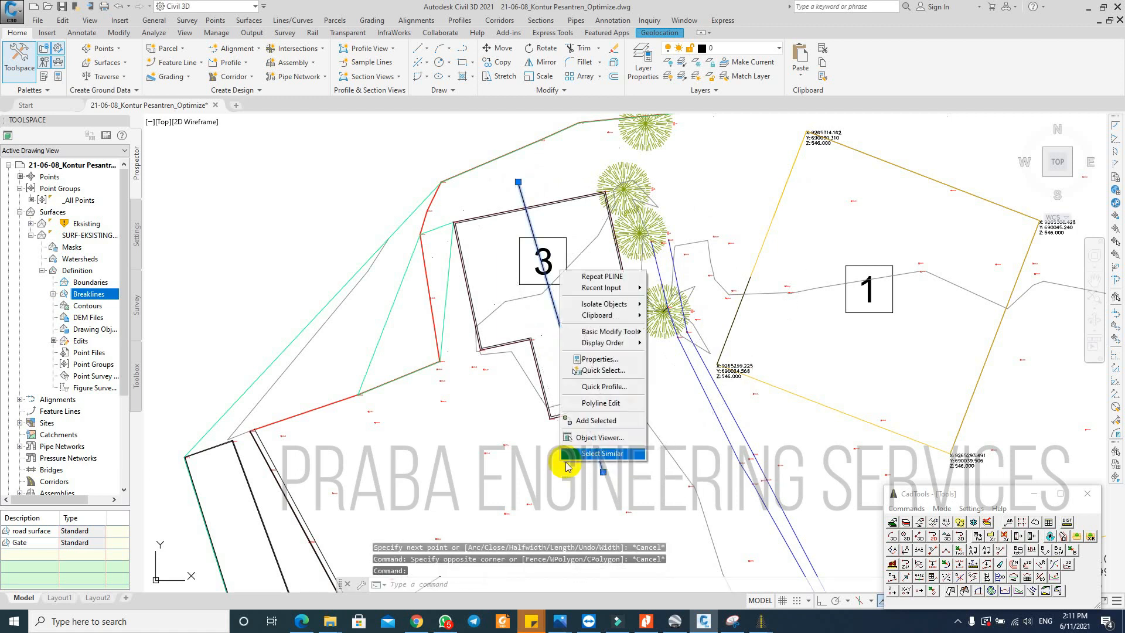
click(618, 388)
click(472, 154)
click(697, 398)
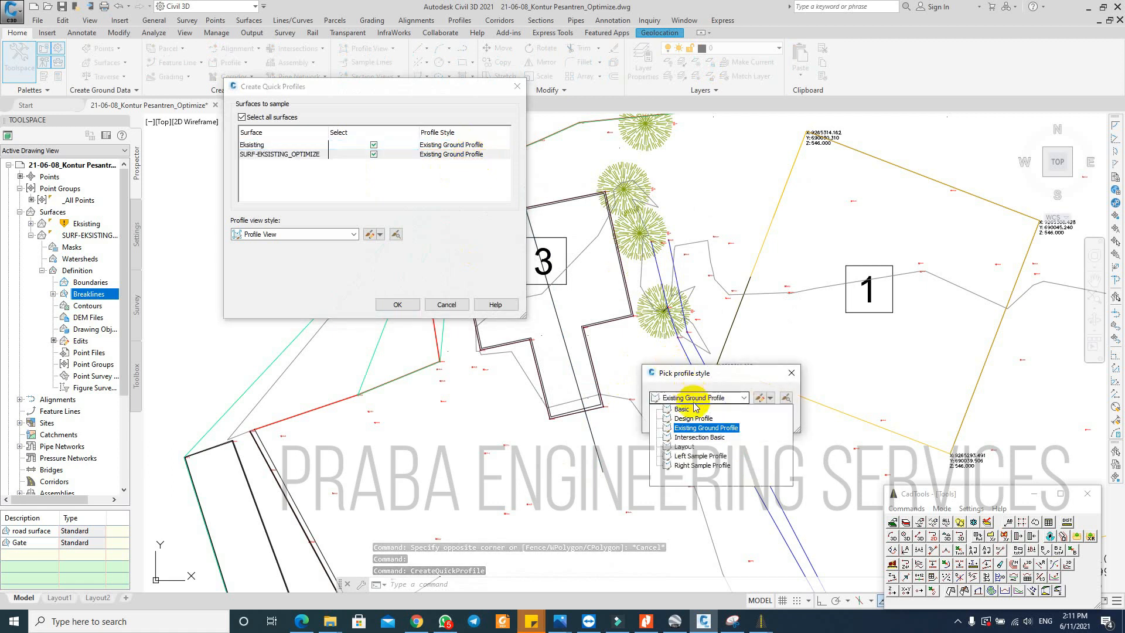
click(694, 418)
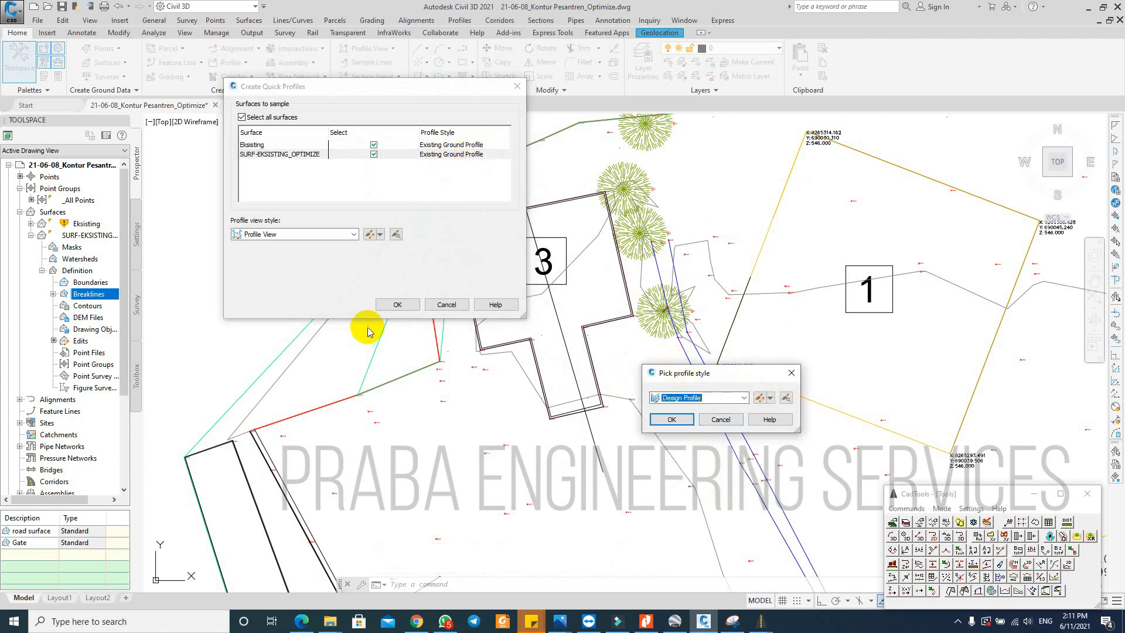
click(672, 419)
Step: Place the quick profile view in the empty area east of the drawing sheet, below the existing profile views
click(398, 304)
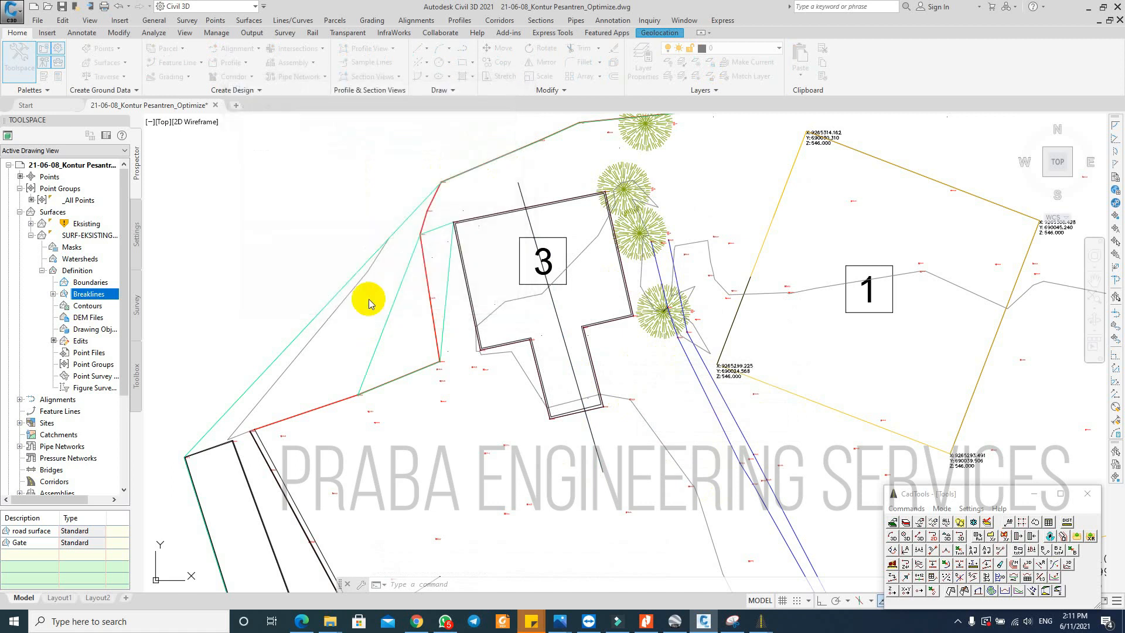
scroll(331, 296, down, 2)
scroll(538, 303, down, 4)
scroll(715, 327, up, 6)
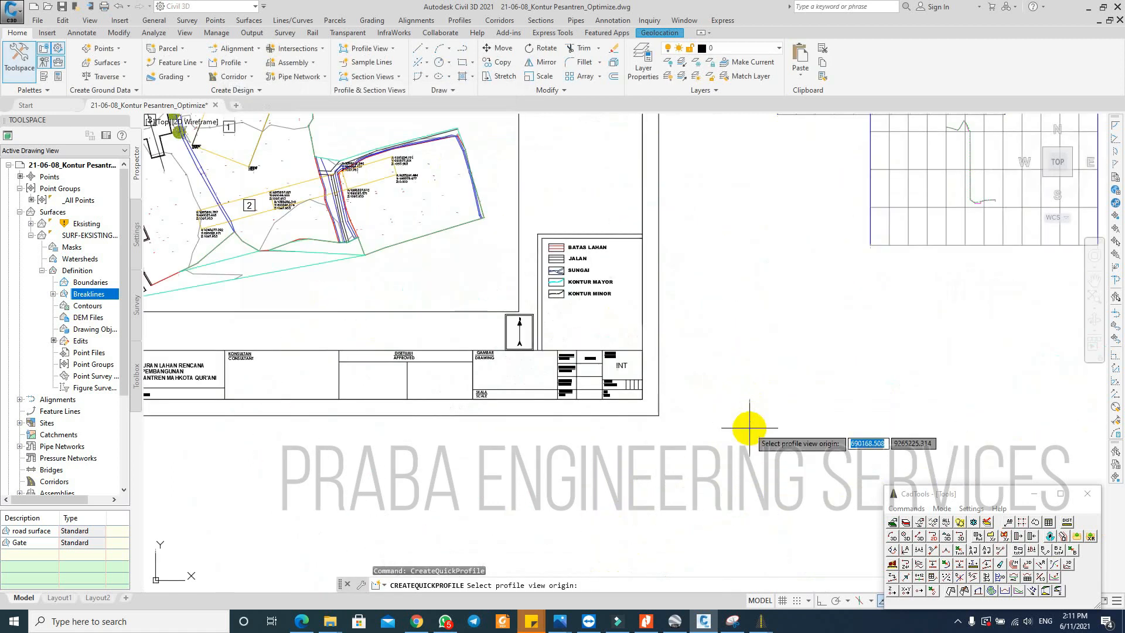
click(792, 420)
scroll(1023, 280, up, 6)
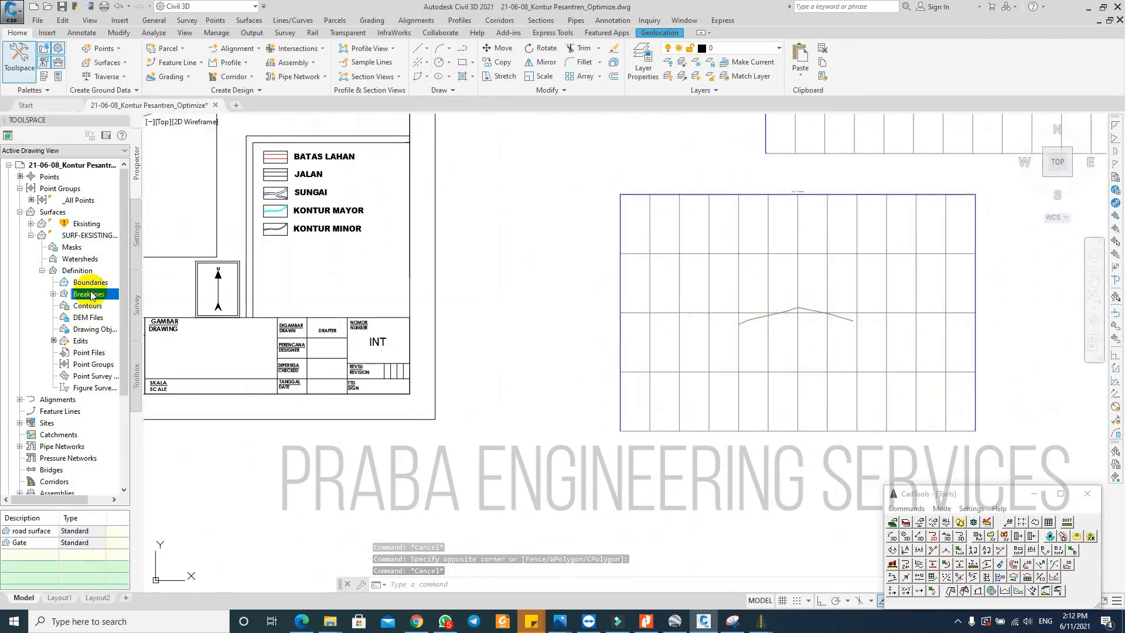
Step: Start adding a Standard breakline described as Building to the optimized surface, with a mid-ordinate distance of 1.000 m
right_click(90, 295)
click(504, 239)
scroll(674, 361, down, 6)
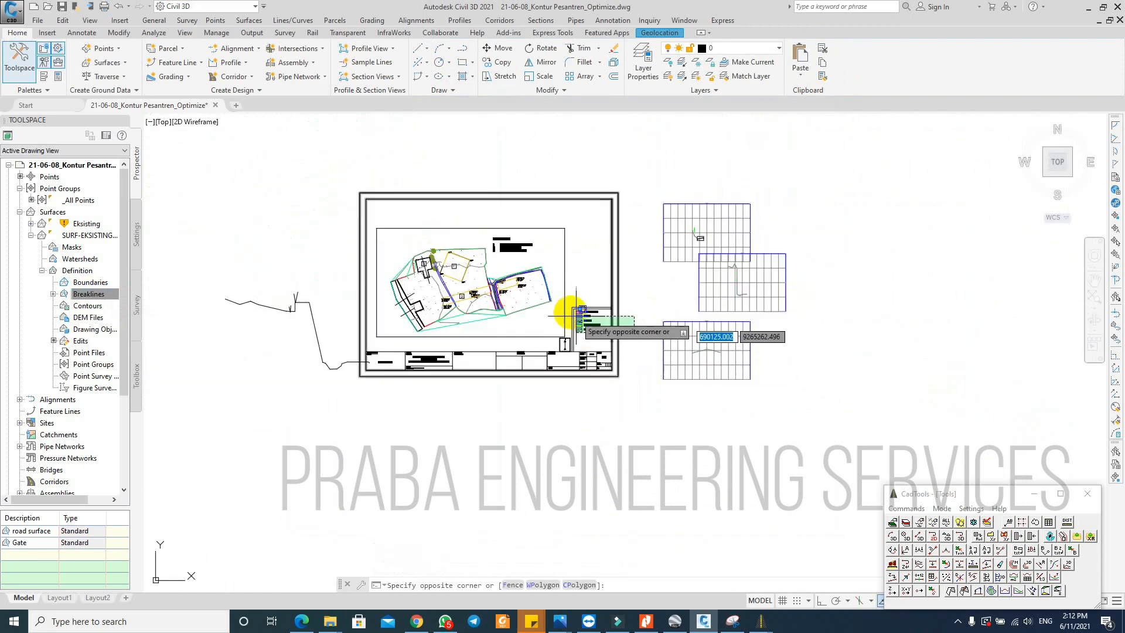
key(Escape)
scroll(417, 256, up, 6)
key(Escape)
key(Escape)
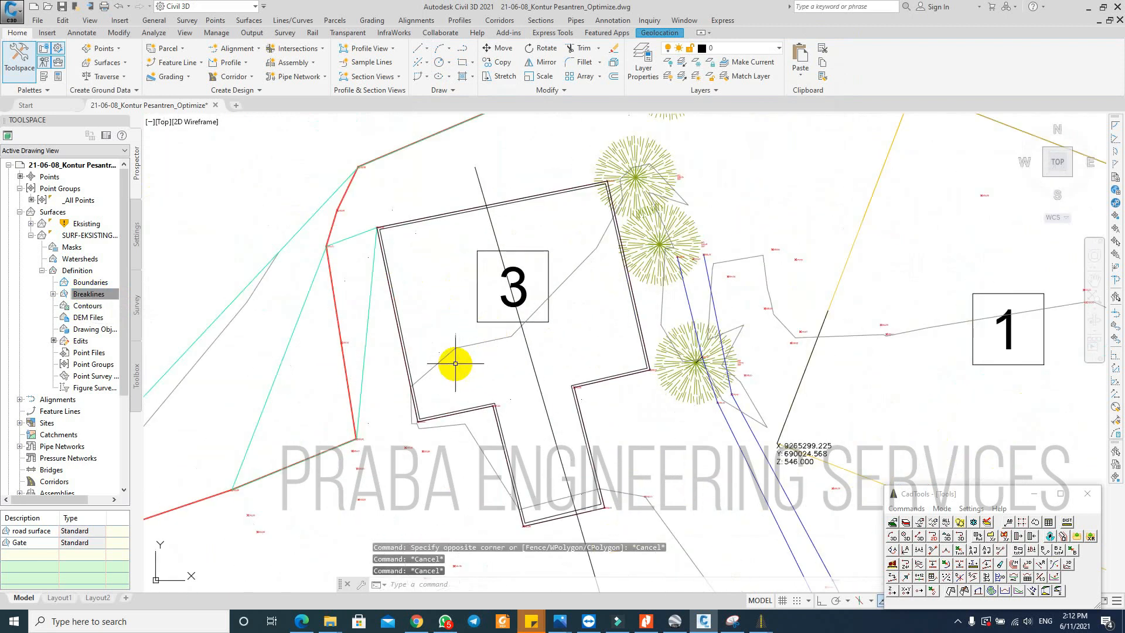
click(131, 296)
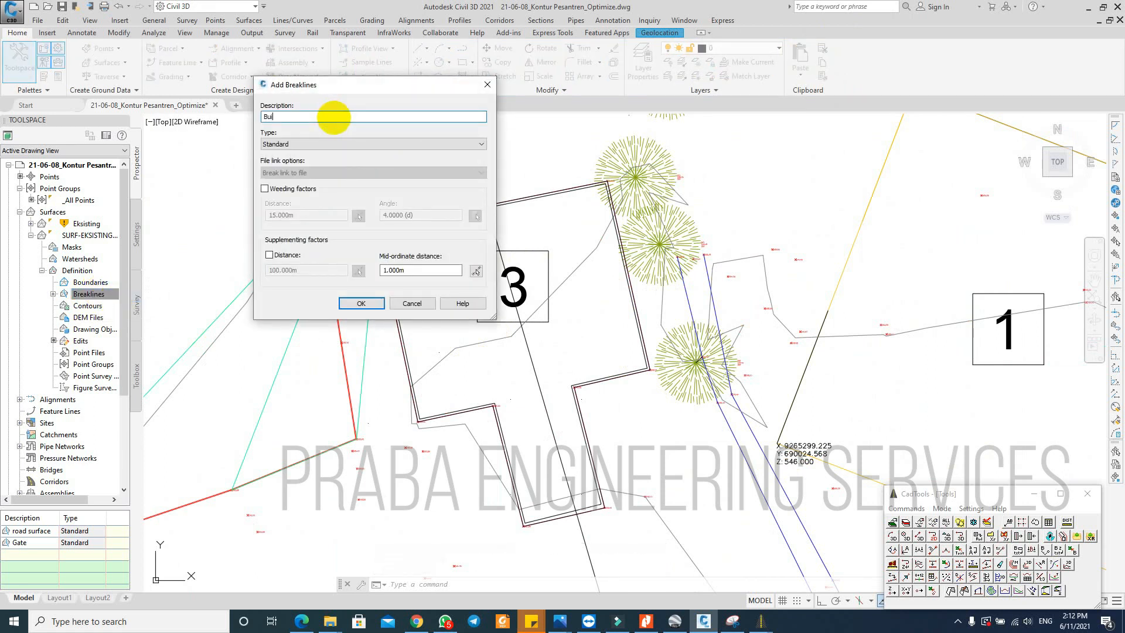
click(373, 306)
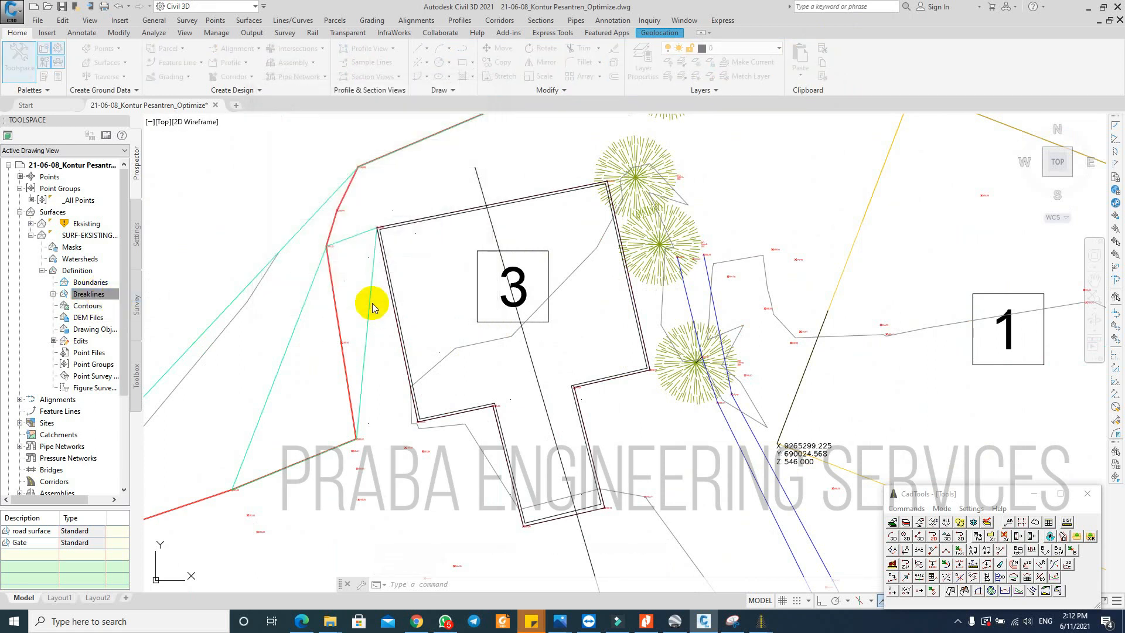
Step: Select the inner and outer building 3 polylines as the objects for the Building breakline
scroll(445, 413, up, 5)
click(438, 385)
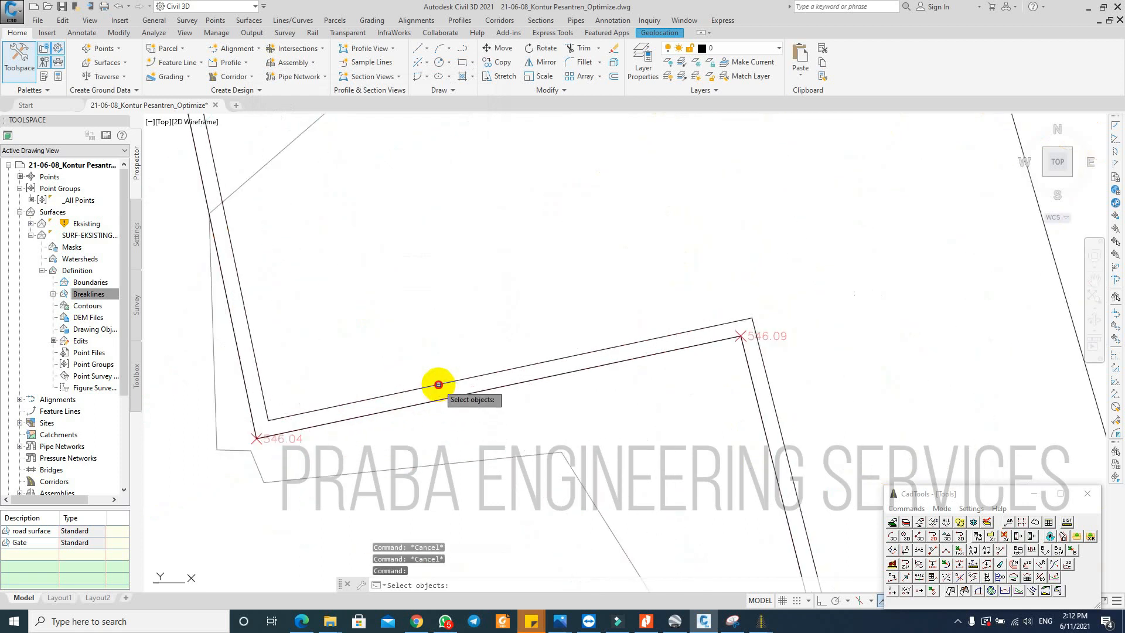
scroll(246, 430, up, 8)
scroll(311, 368, down, 10)
scroll(600, 400, up, 5)
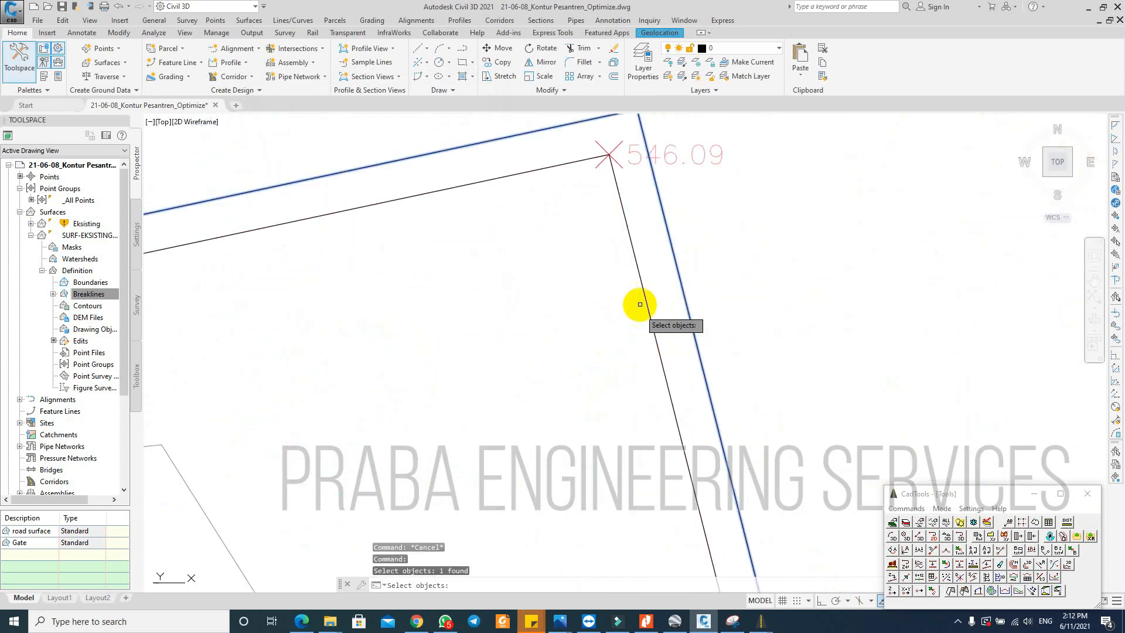
click(618, 191)
scroll(621, 282, down, 8)
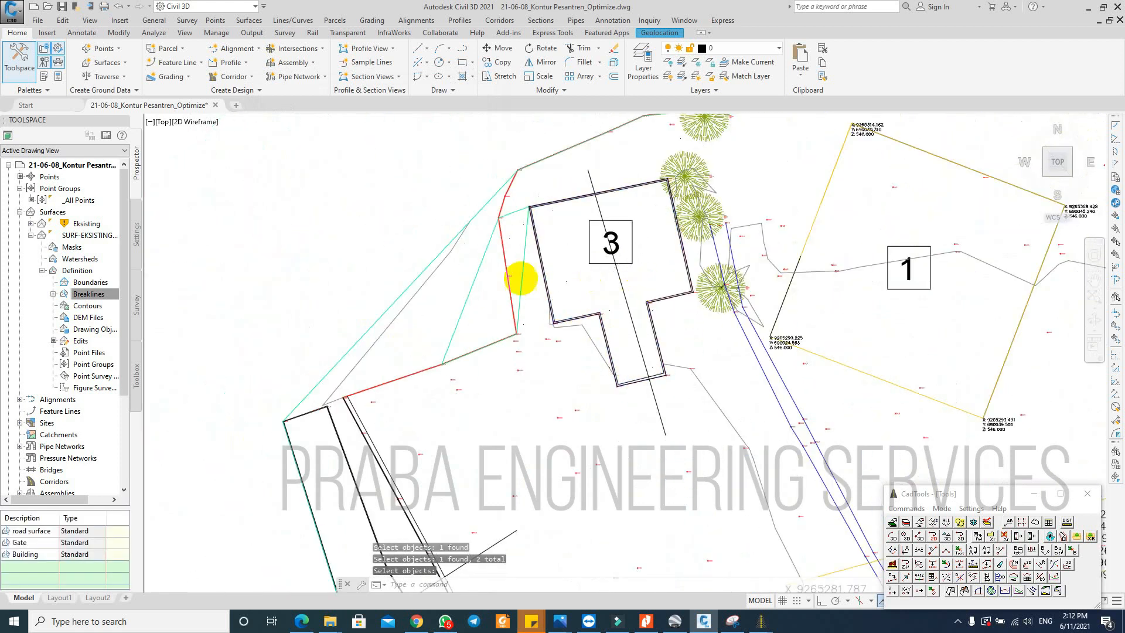
Step: Compare the optimized and existing surfaces at building 3 and along its quick profile
scroll(535, 276, down, 4)
scroll(495, 231, up, 4)
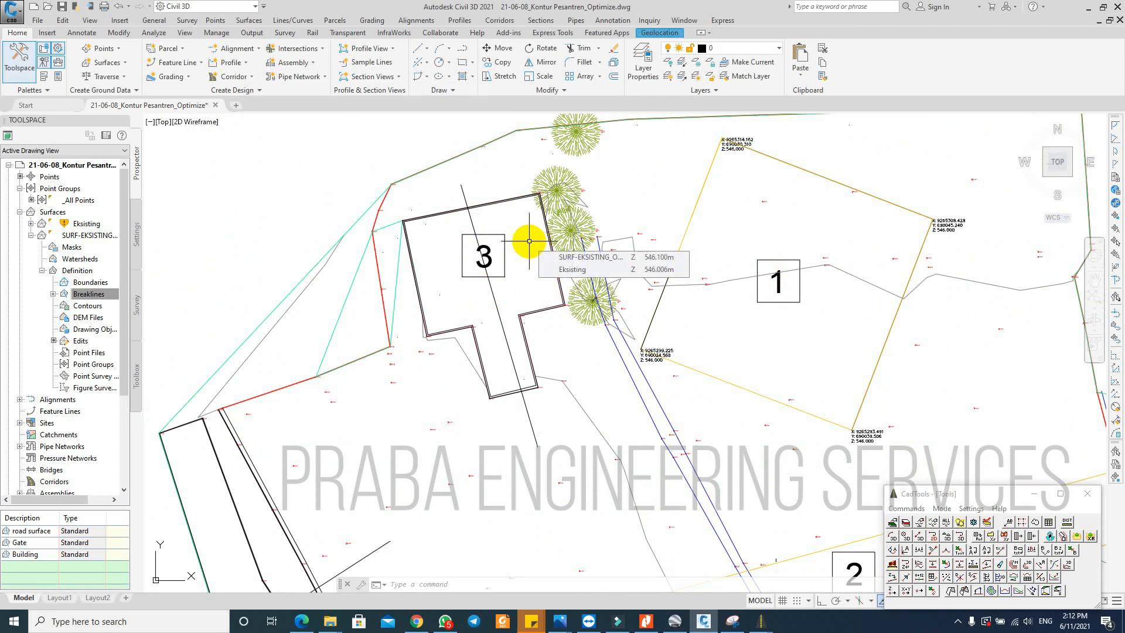
scroll(529, 241, down, 7)
scroll(947, 371, up, 12)
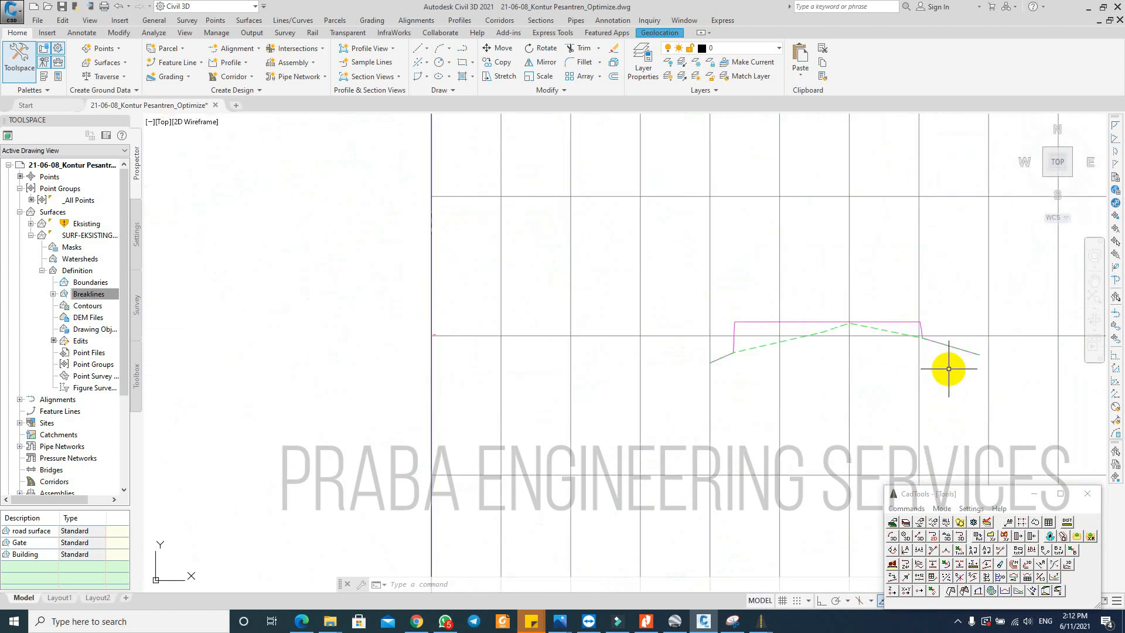
click(930, 289)
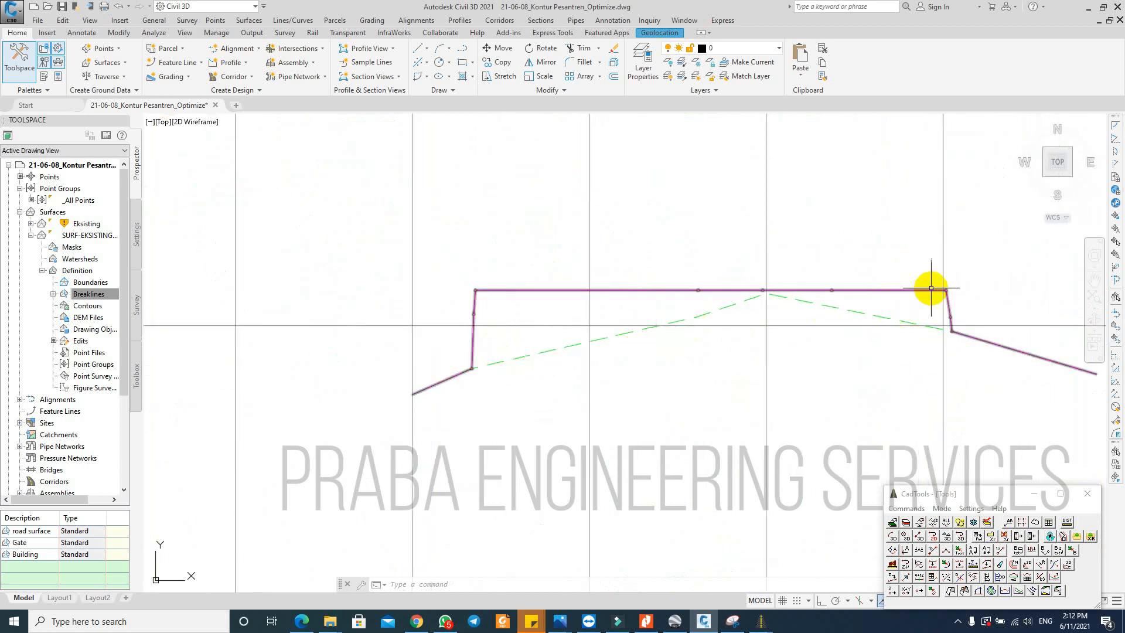
key(Escape)
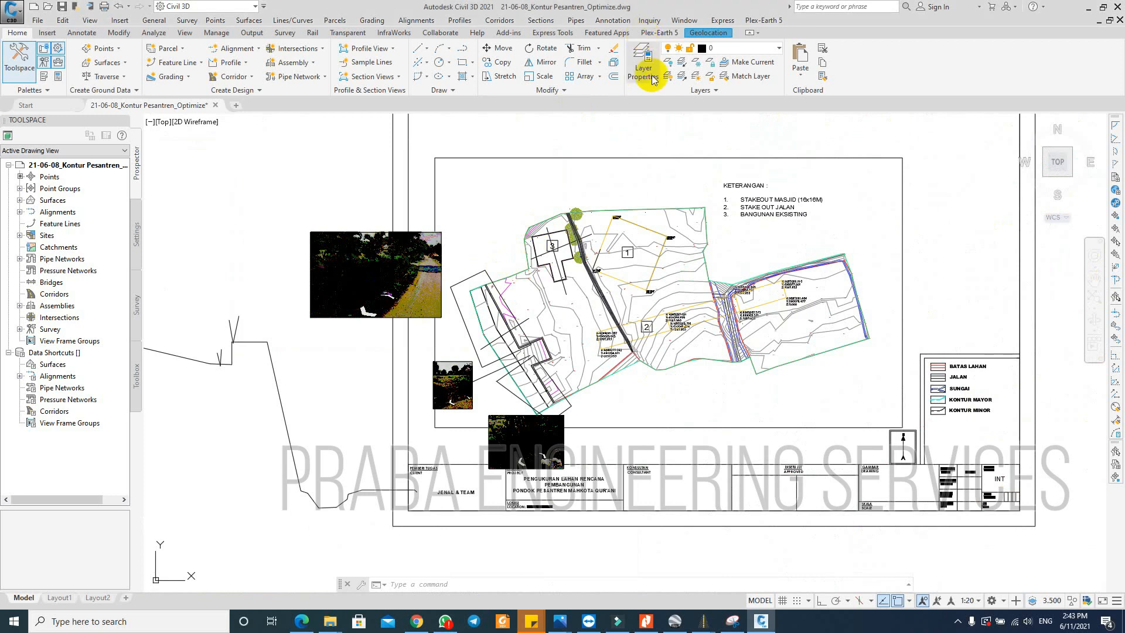
Step: Import a simple Google Maps satellite image with Plex-Earth, covering the sheet's inner frame around the site plan
click(652, 33)
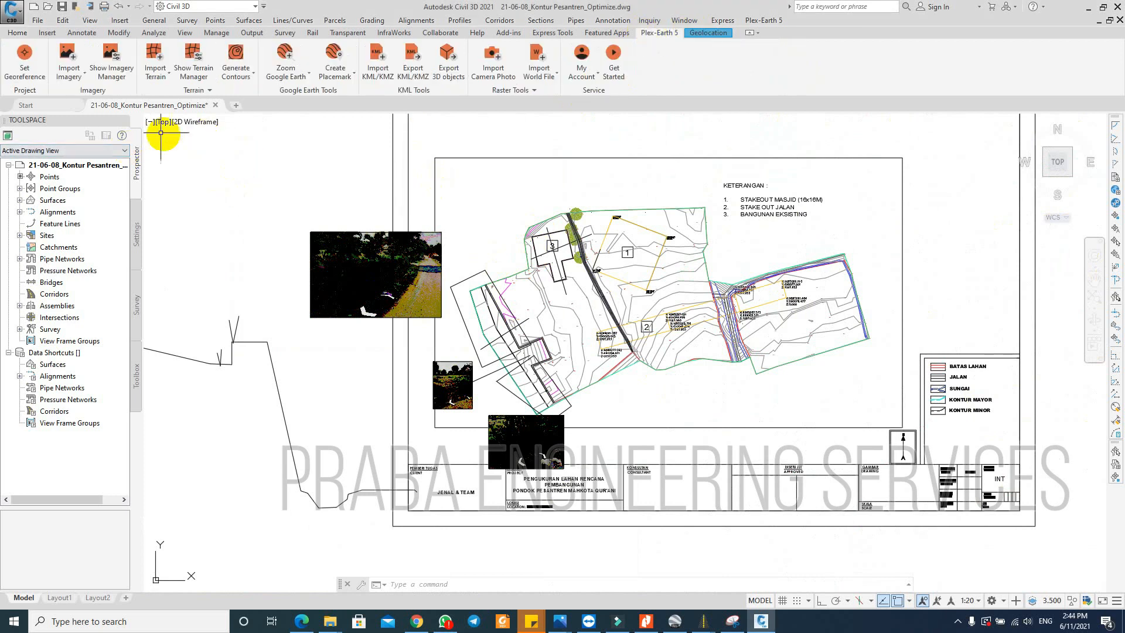
click(76, 76)
click(90, 91)
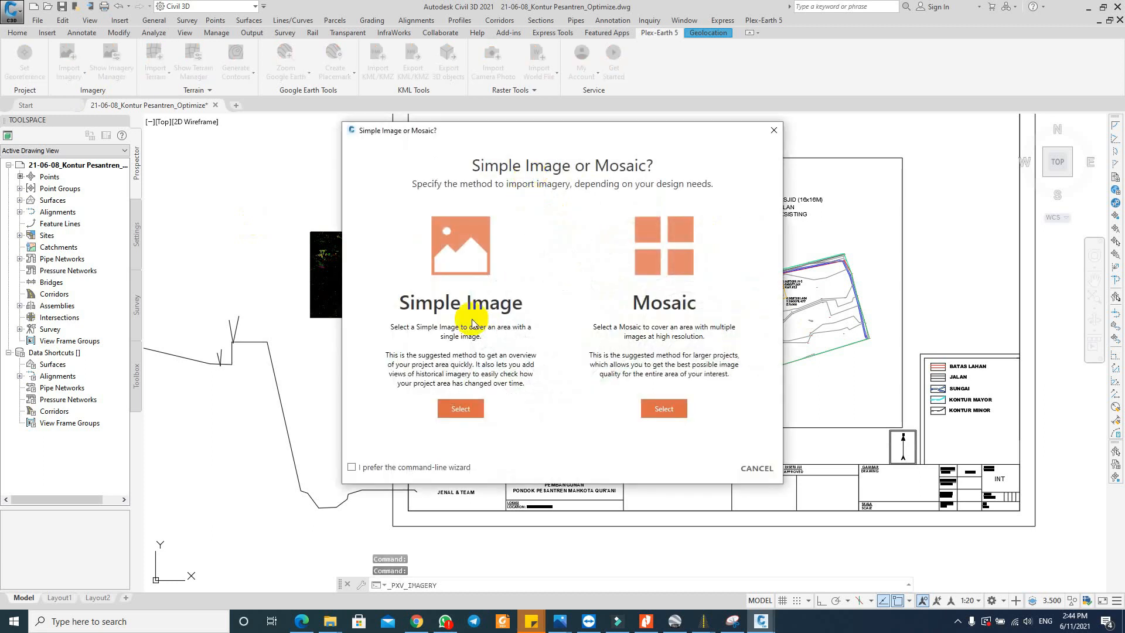
click(460, 411)
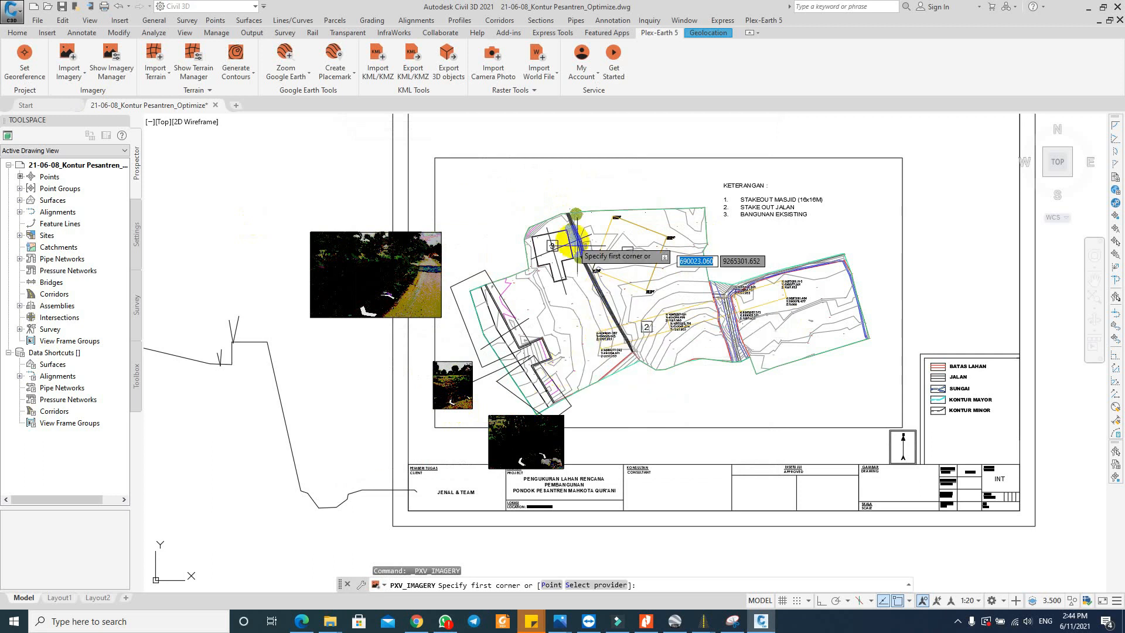
click(434, 157)
click(903, 436)
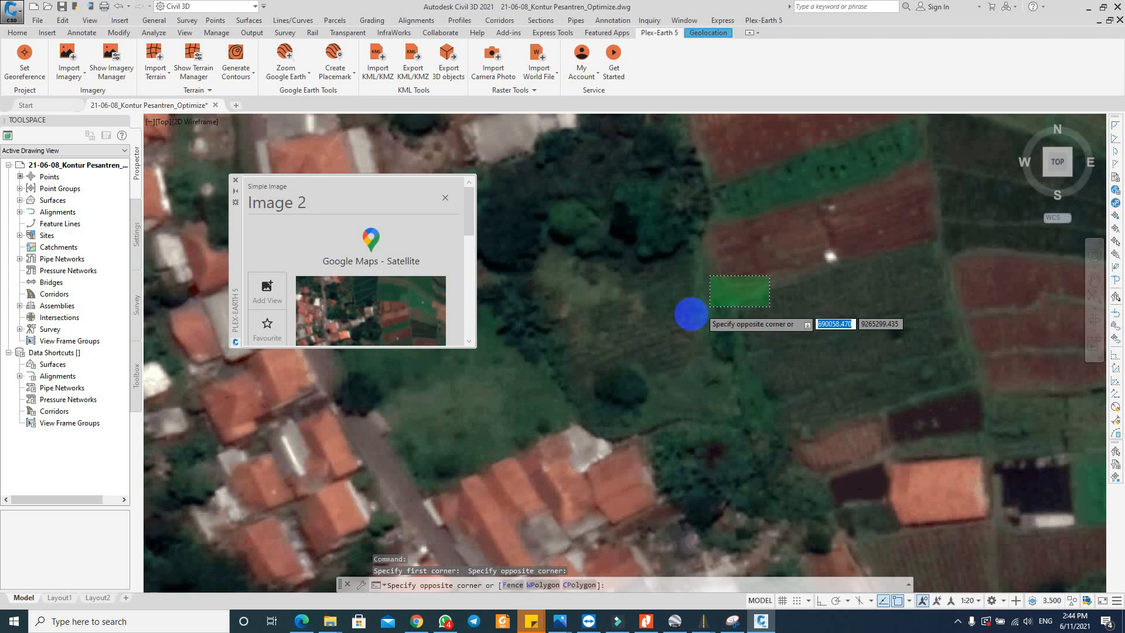
Step: Close the imported image's palette and send the satellite image behind the drawing objects
scroll(693, 314, down, 4)
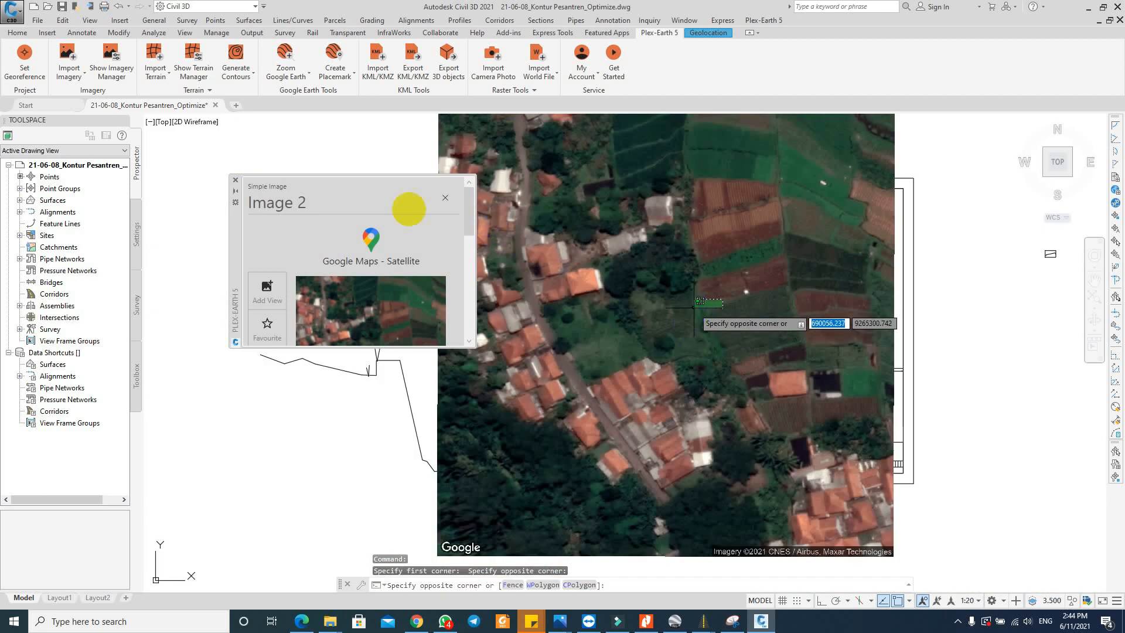
key(Escape)
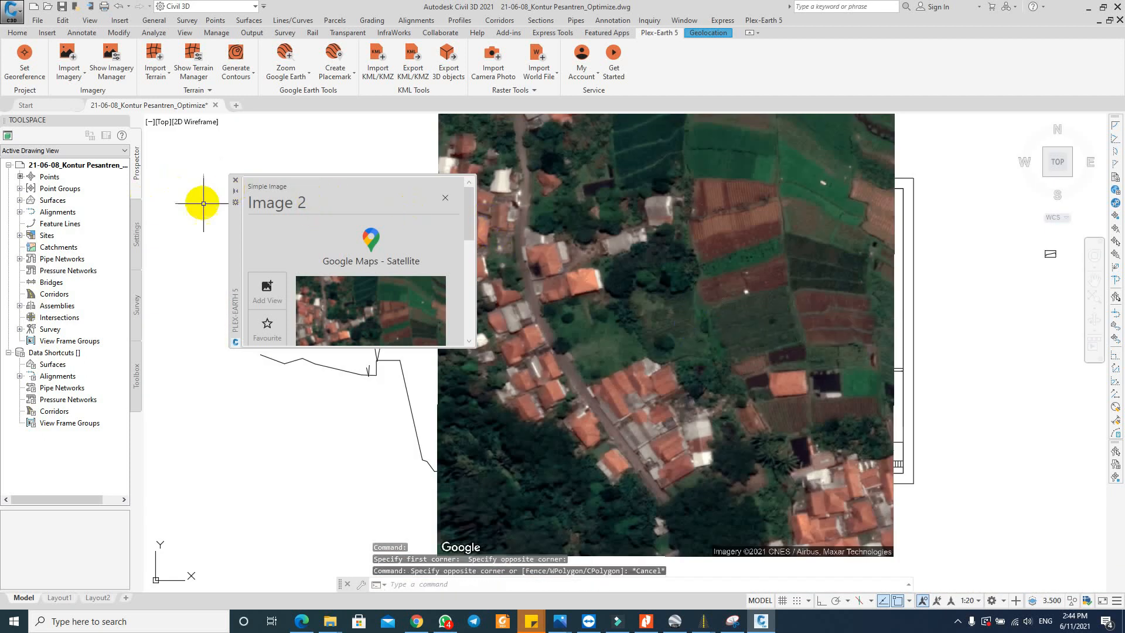
click(235, 180)
scroll(521, 235, down, 3)
key(Escape)
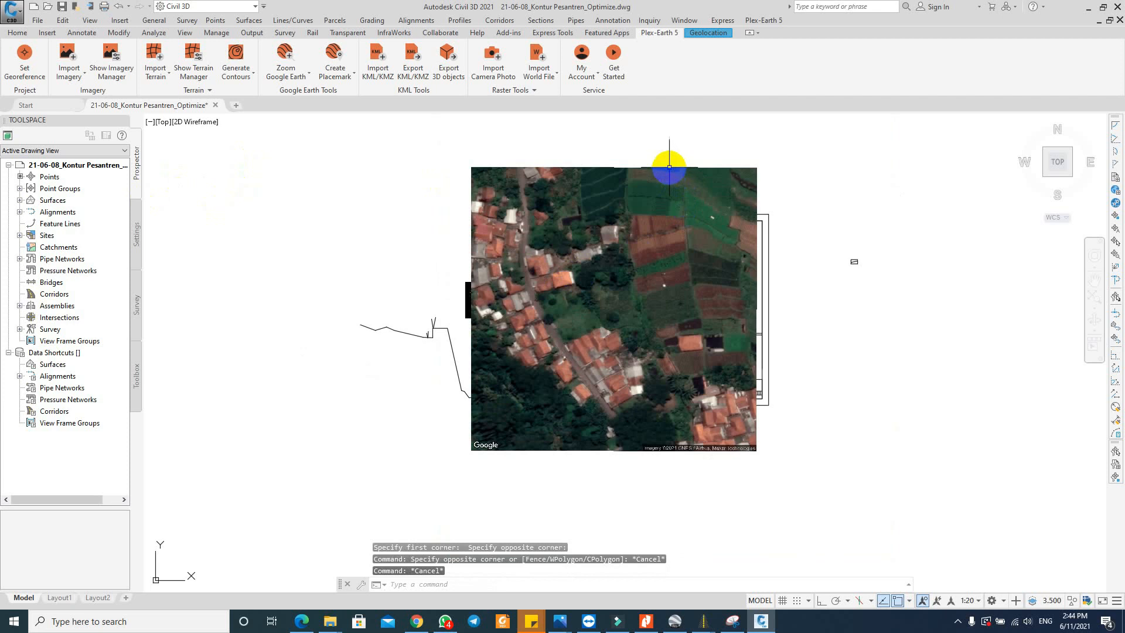
click(669, 167)
right_click(671, 169)
mouse_move(756, 240)
click(849, 254)
Step: Examine how the site boundary, contours and buildings line up with the satellite image
scroll(655, 310, up, 4)
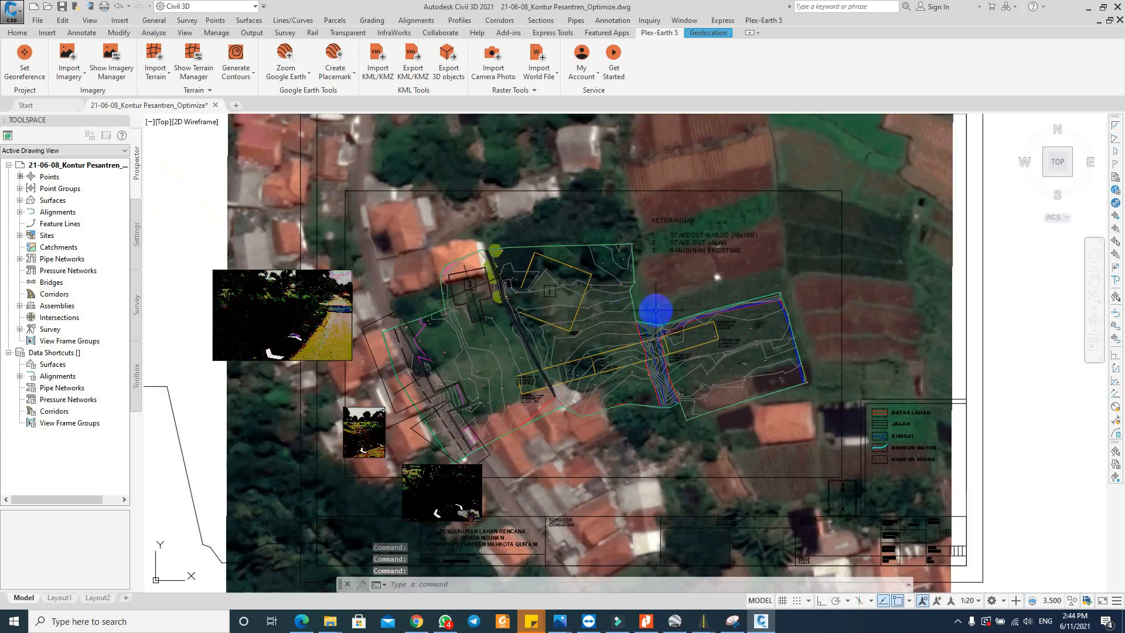
middle_drag(432, 267, 522, 210)
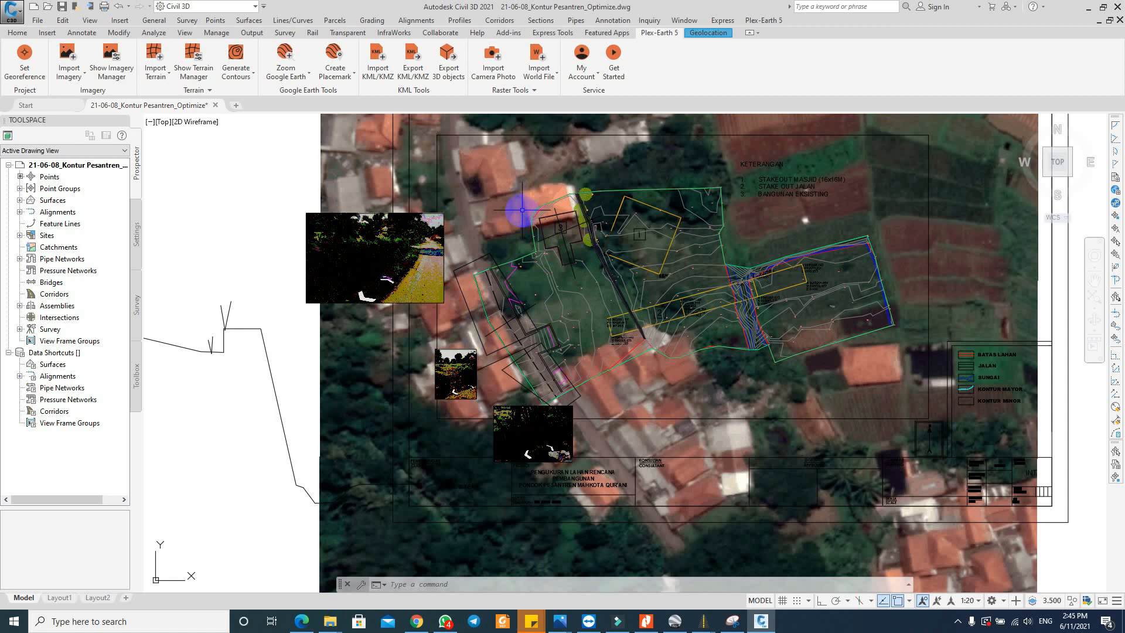
scroll(487, 267, up, 4)
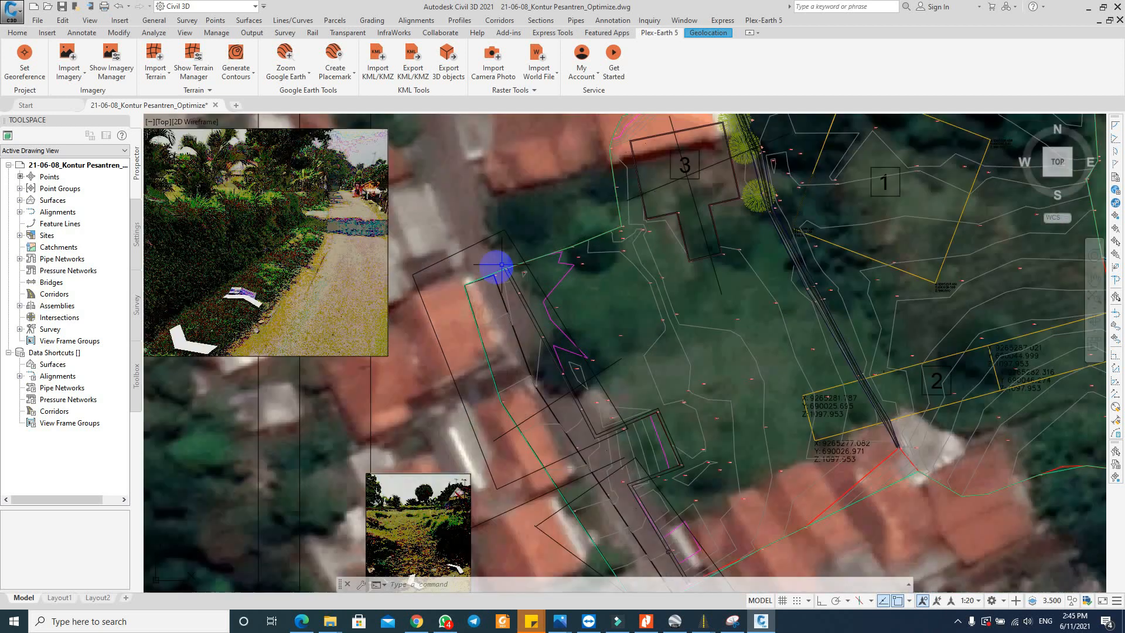
scroll(510, 286, down, 4)
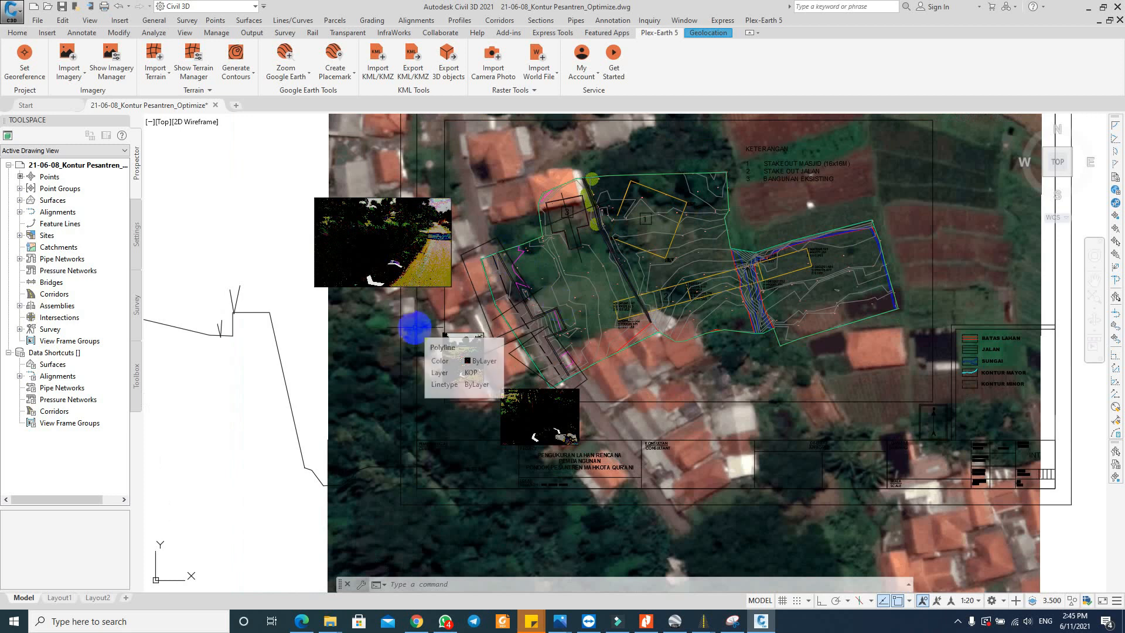
scroll(399, 335, down, 2)
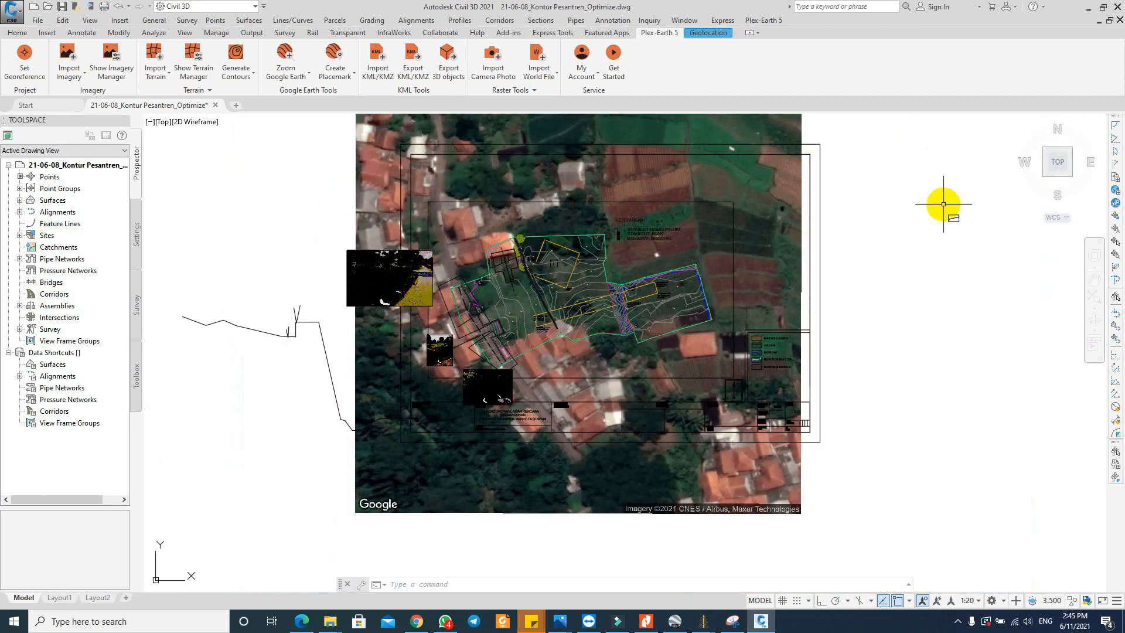